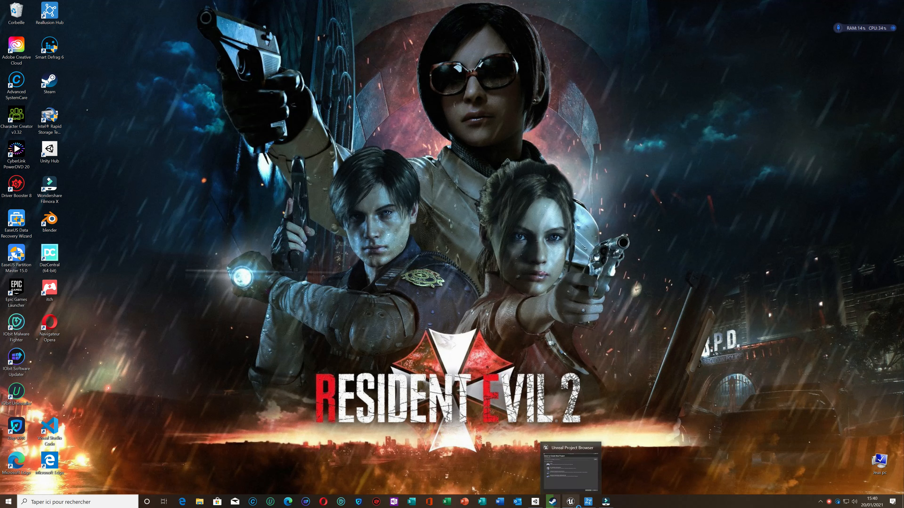
Bring up the Unreal Project Browser, and open the library (Bibliothèque) in the Epic Games Launcher
left_click(570, 505)
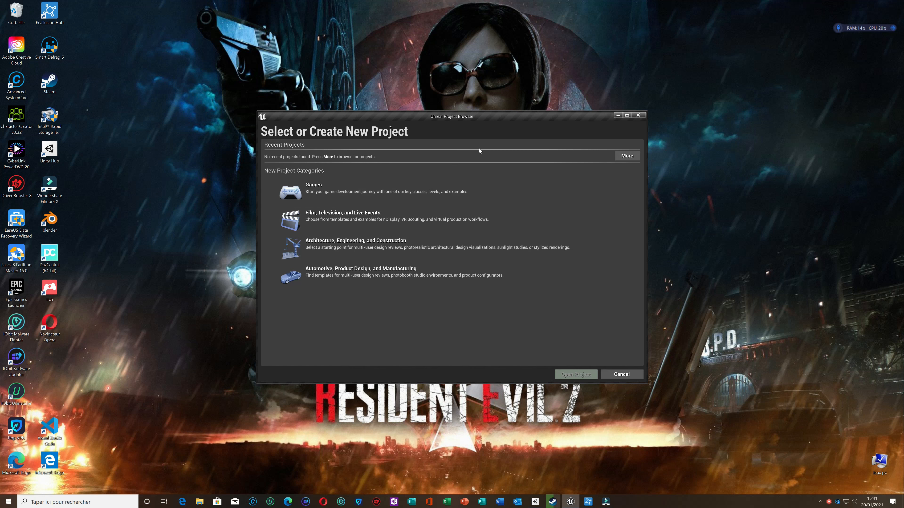
left_click(17, 294)
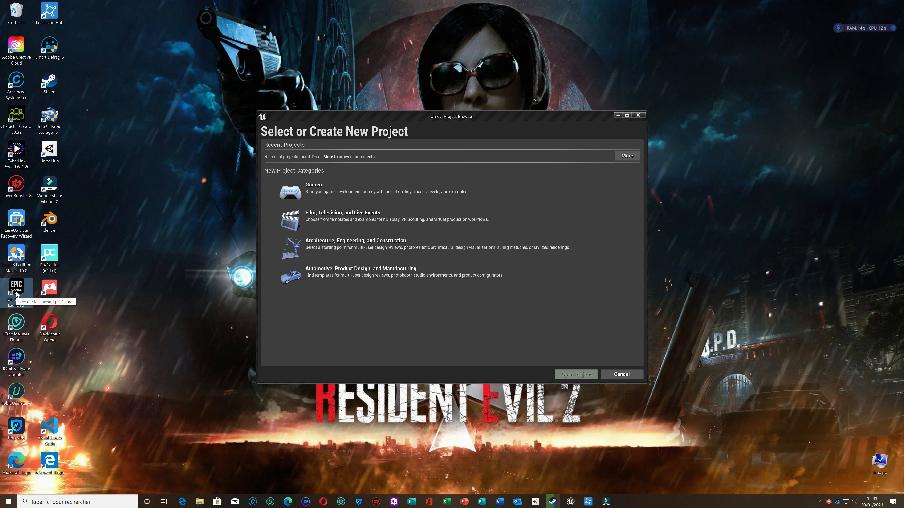
double_click(17, 294)
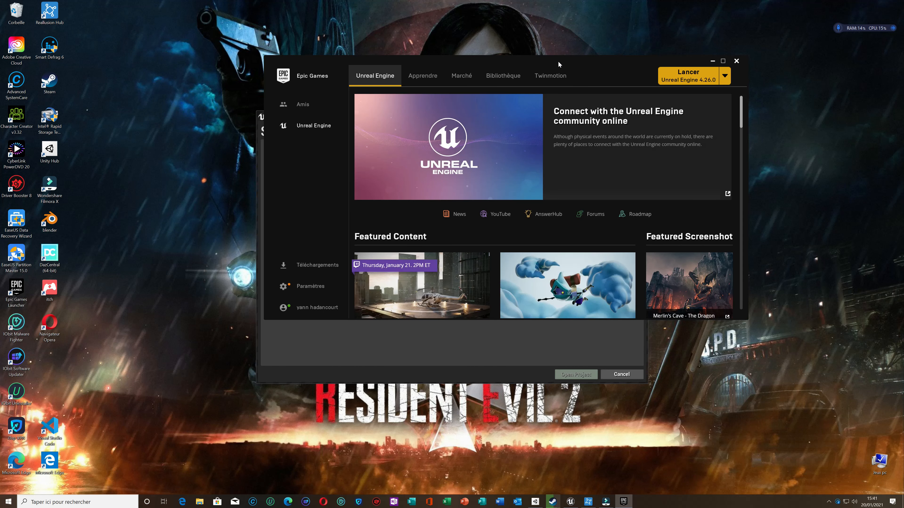
left_click(502, 81)
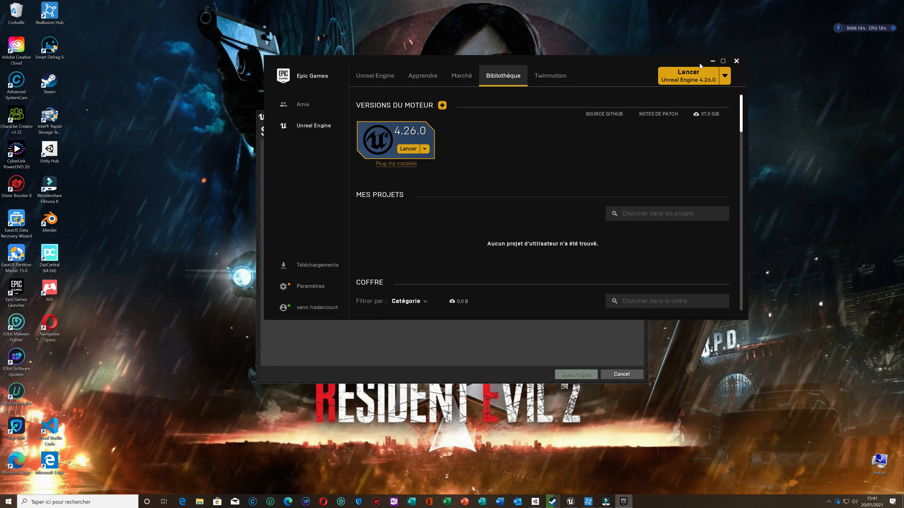
Browse the asset packs and projects in the library's vault (Coffre), and minimise the launcher
scroll(558, 207, "down", 2)
scroll(559, 210, "down", 3)
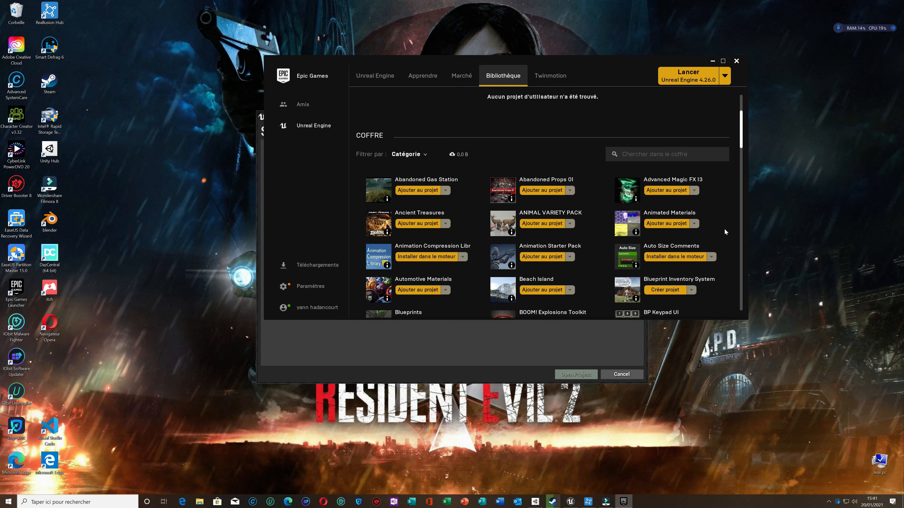
scroll(444, 251, "down", 1)
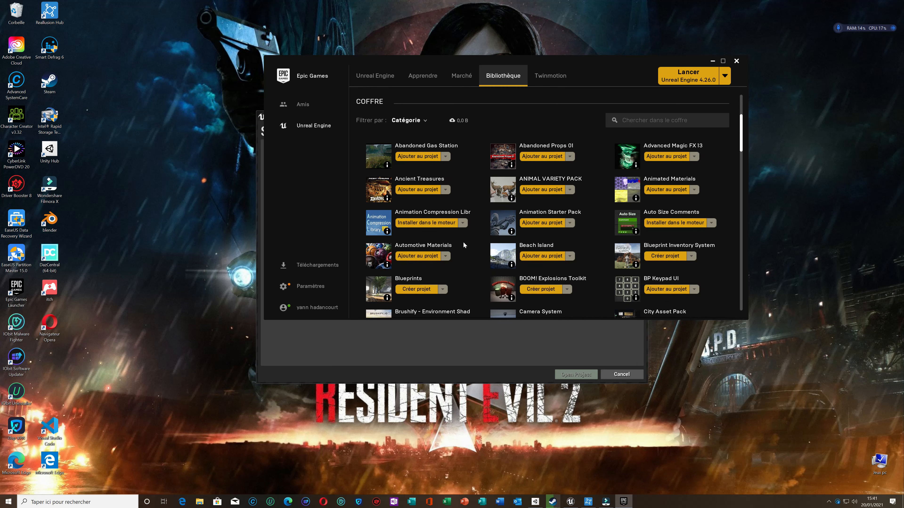
scroll(473, 240, "down", 1)
scroll(531, 223, "down", 4)
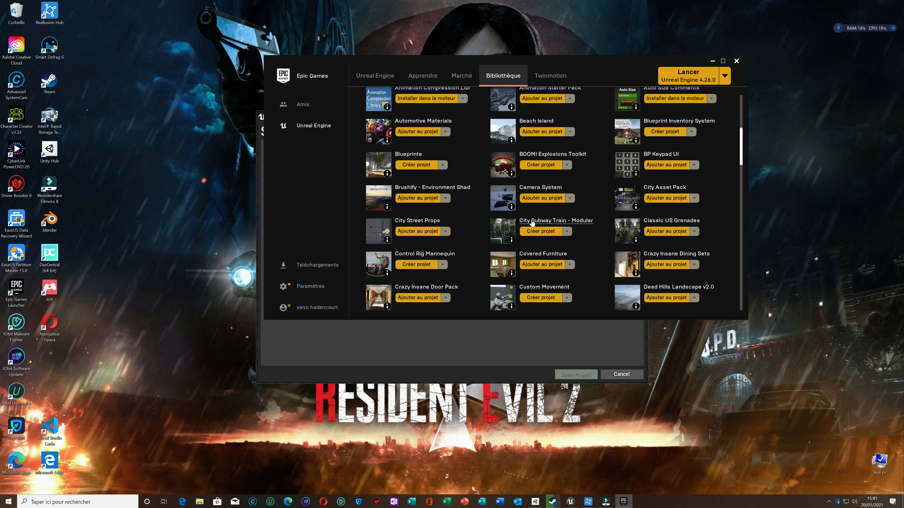
scroll(531, 223, "down", 2)
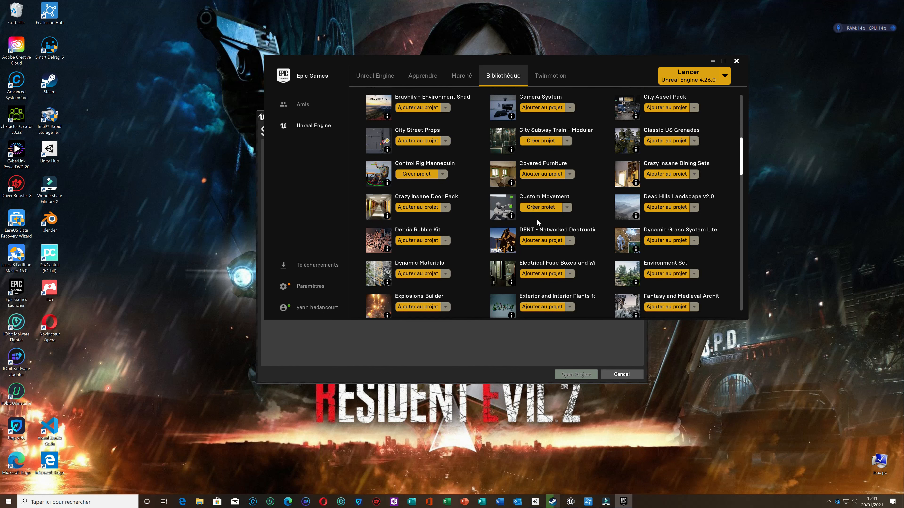
scroll(588, 238, "down", 1)
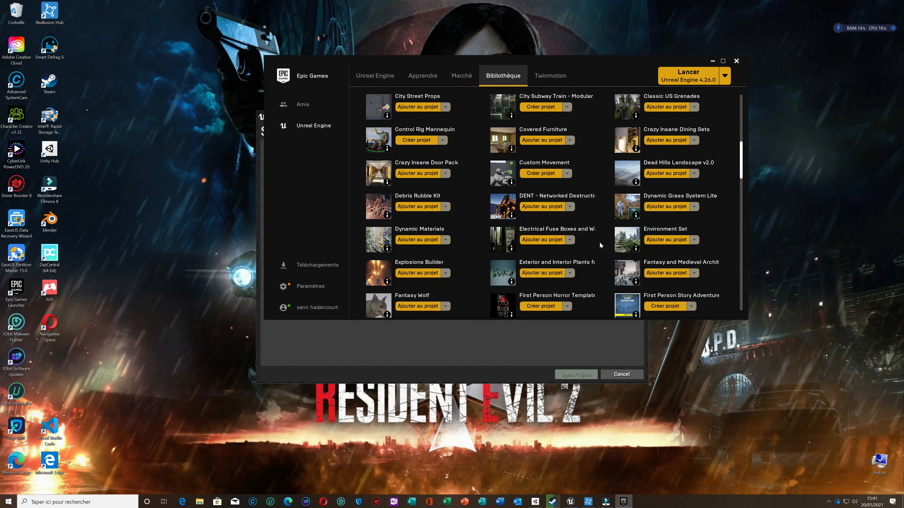
scroll(601, 242, "down", 3)
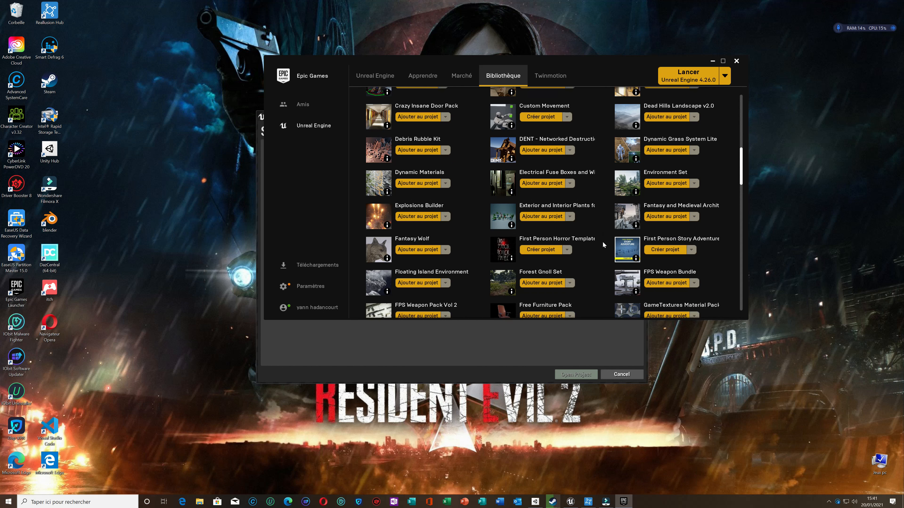
scroll(603, 242, "down", 5)
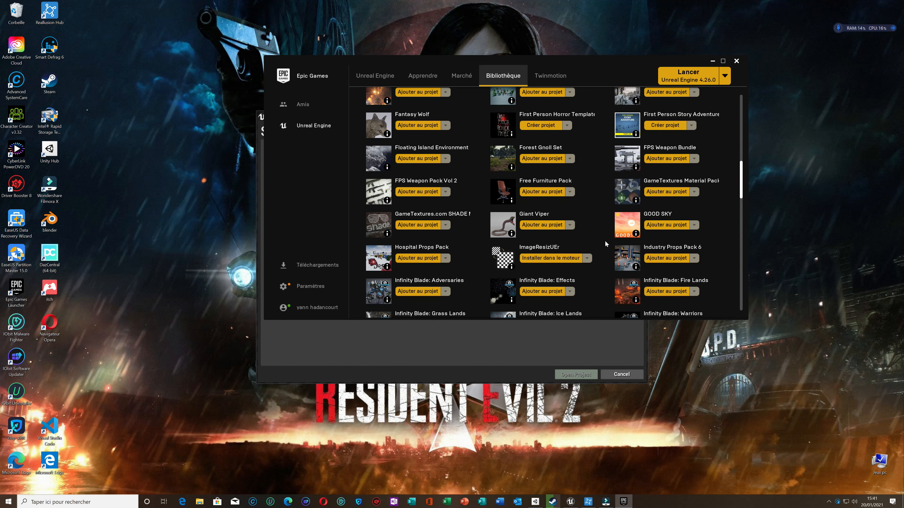
scroll(605, 242, "down", 5)
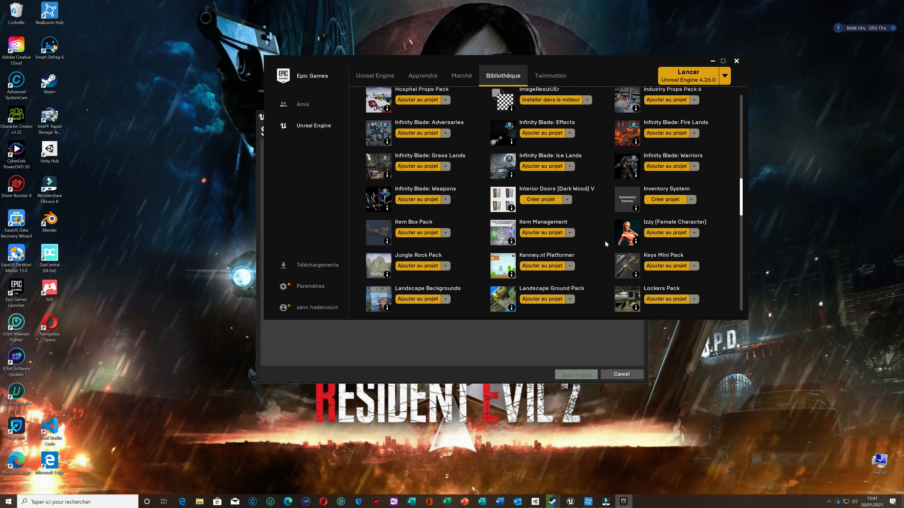
scroll(605, 243, "down", 1)
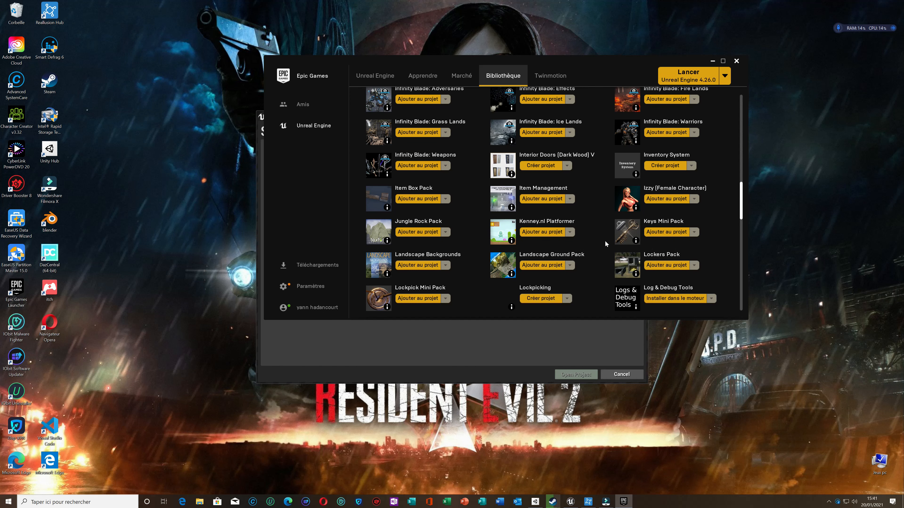
scroll(605, 241, "down", 2)
scroll(605, 242, "down", 9)
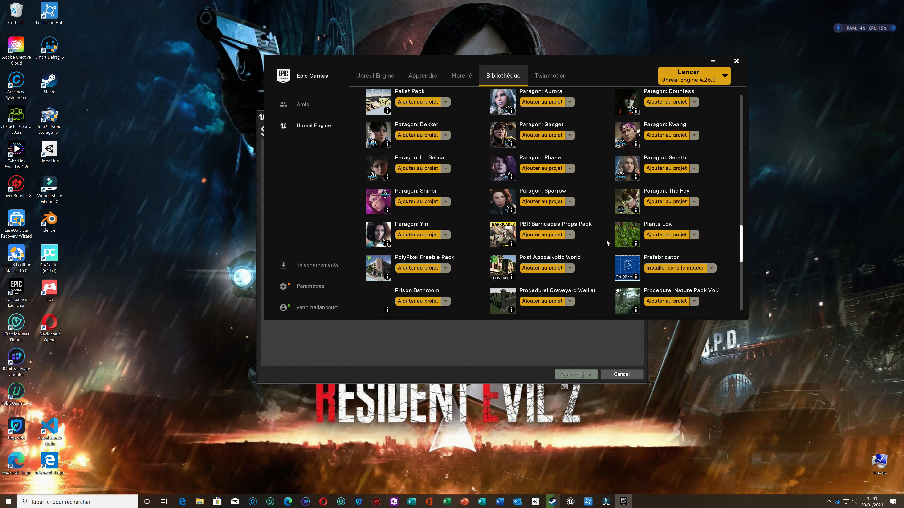
scroll(606, 241, "up", 8)
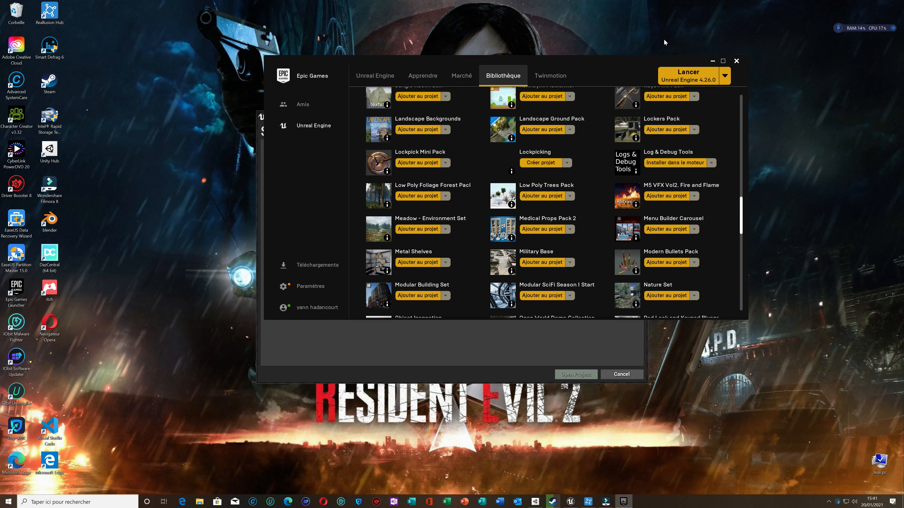
left_click(712, 61)
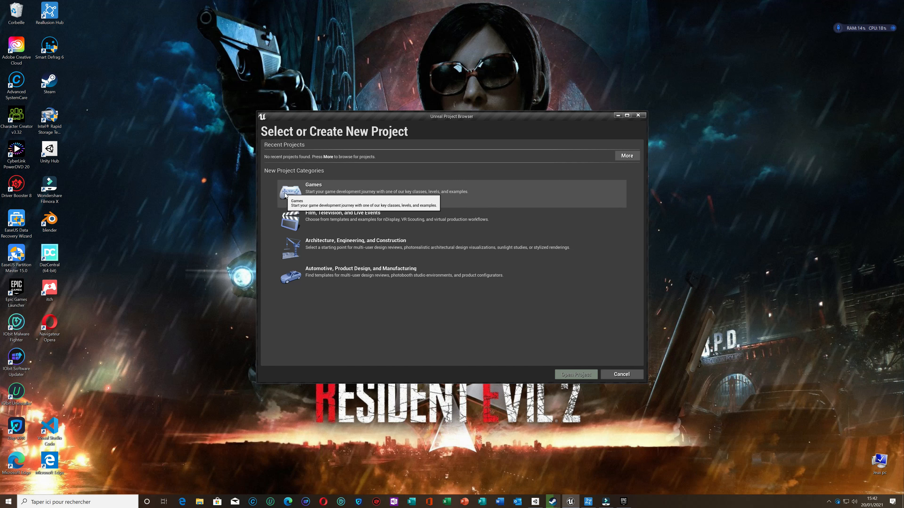
Choose the Games category and the Third Person template for the new project, and proceed to its settings
left_click(295, 190)
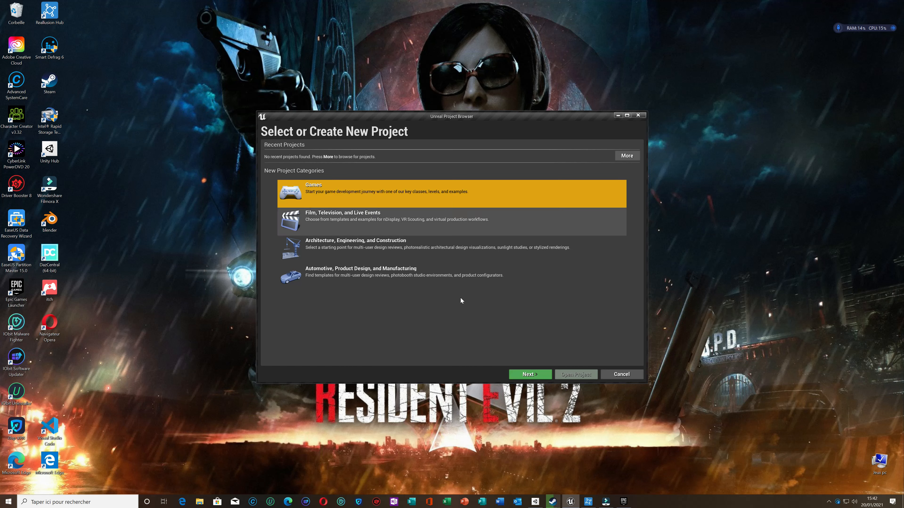
left_click(535, 375)
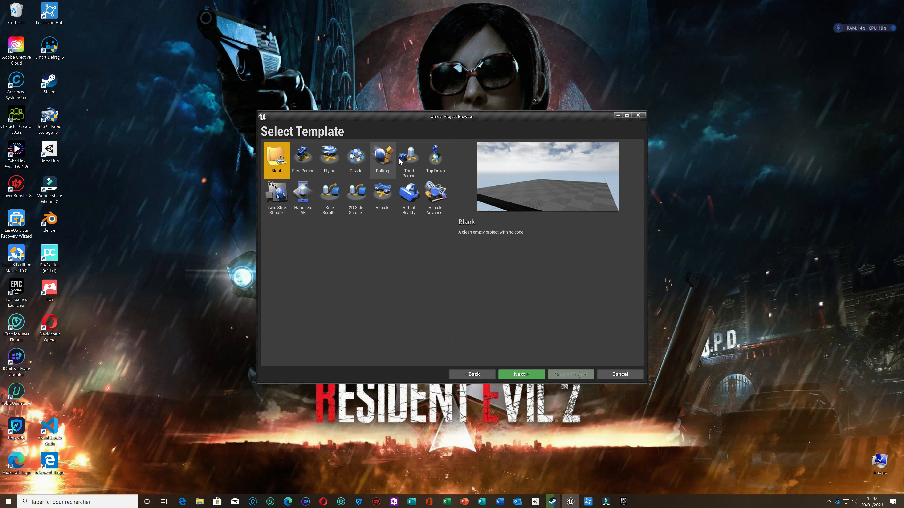
left_click(410, 161)
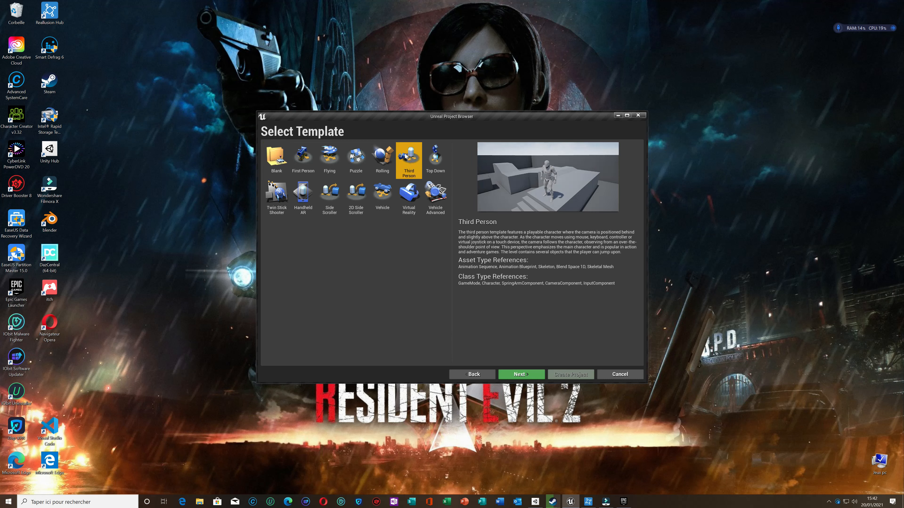
left_click(509, 373)
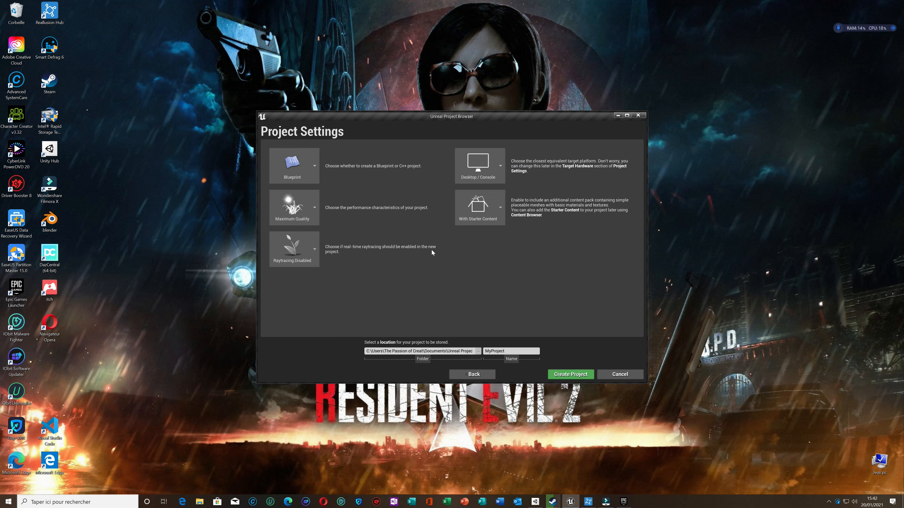
Review the Blueprint/C++ choice, and set the project to Mobile / Tablet with No Starter Content
left_click(315, 166)
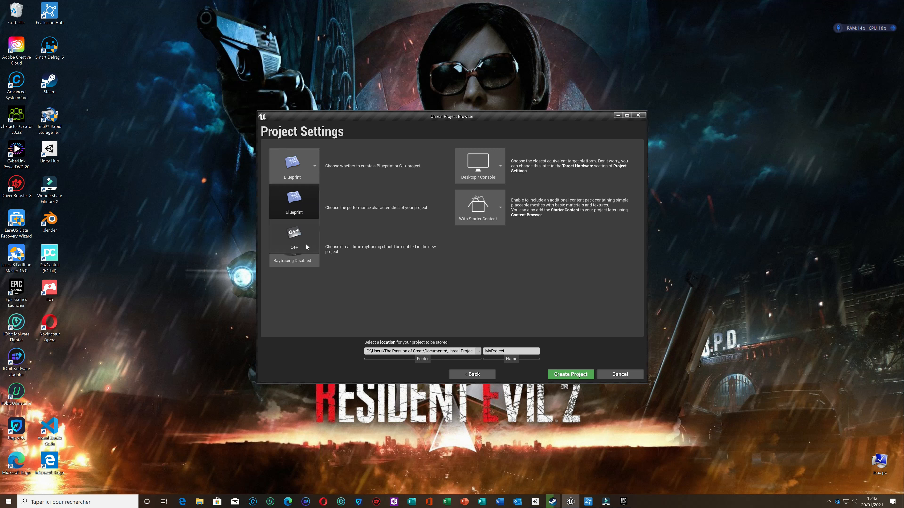
left_click(318, 167)
left_click(500, 167)
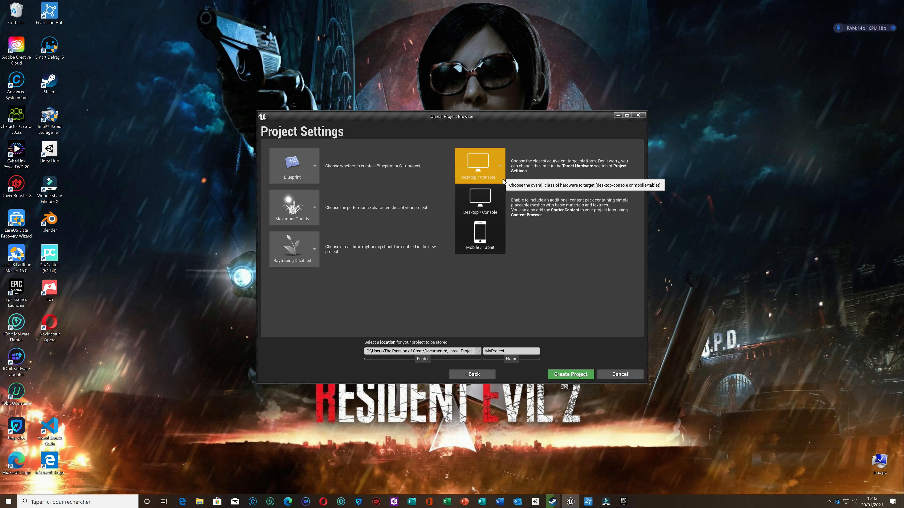
left_click(489, 240)
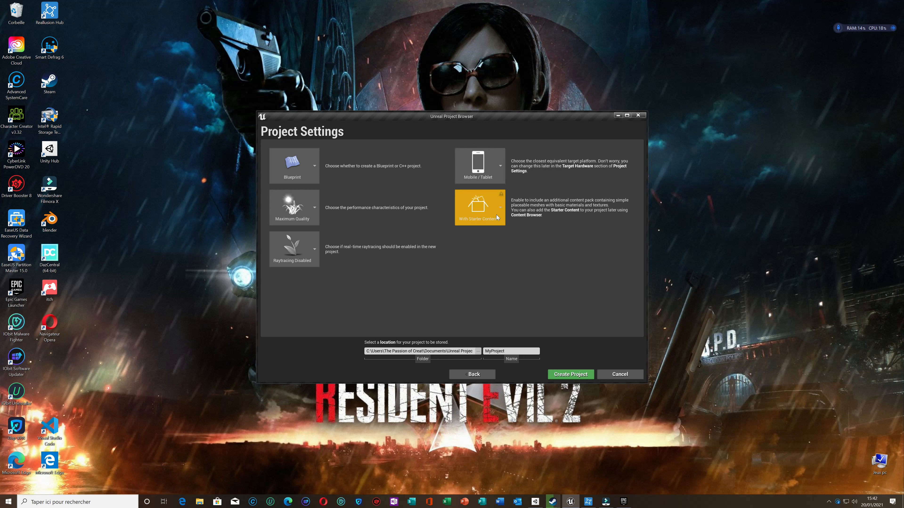
left_click(501, 209)
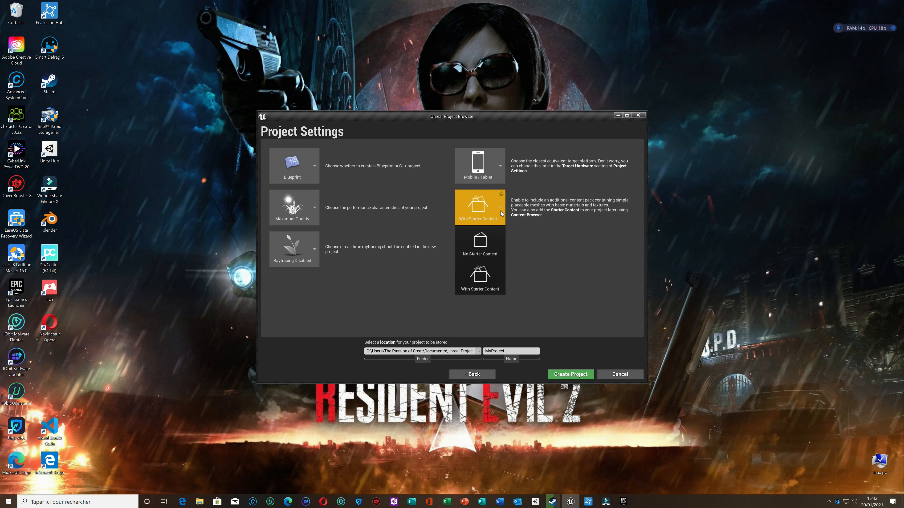
left_click(488, 239)
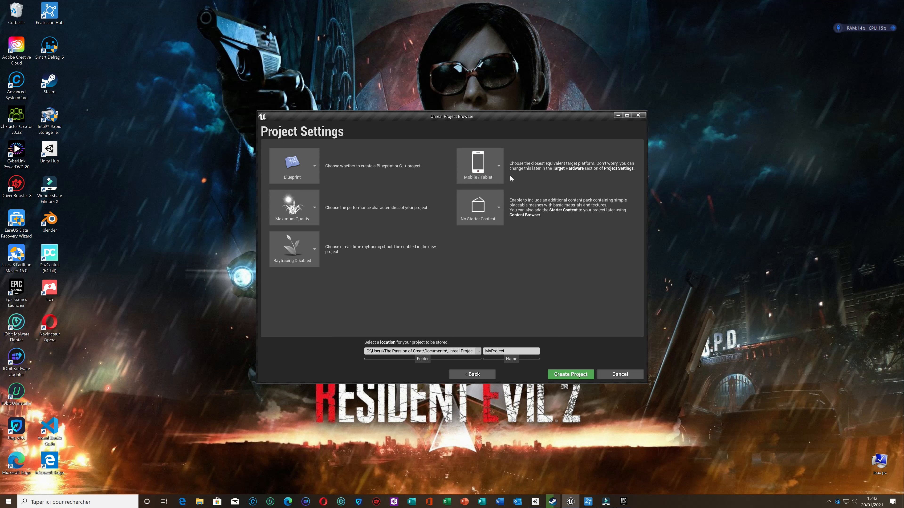
Set the target platform to Desktop / Console, include starter content, and create the project
left_click(498, 166)
left_click(493, 209)
left_click(498, 207)
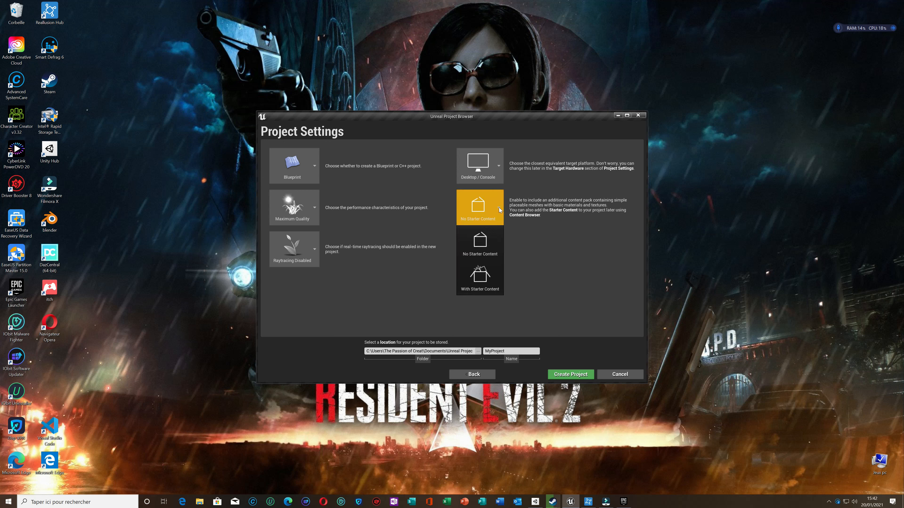
left_click(488, 278)
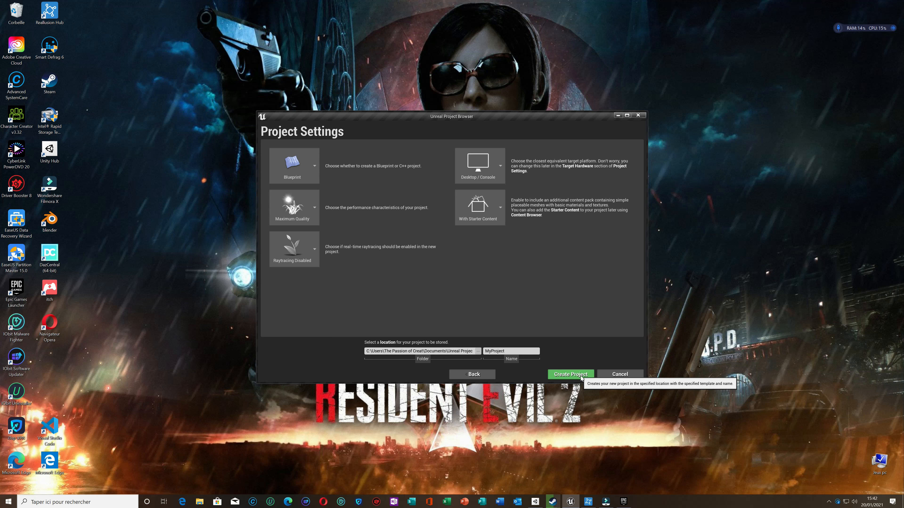
left_click(580, 376)
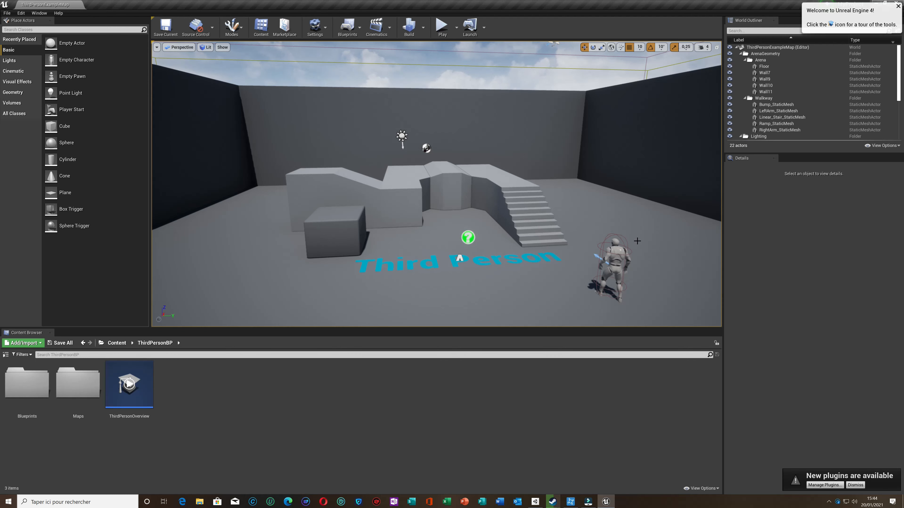
Play-test the third-person level by running the mannequin around the arena, and end the play session
left_click(442, 27)
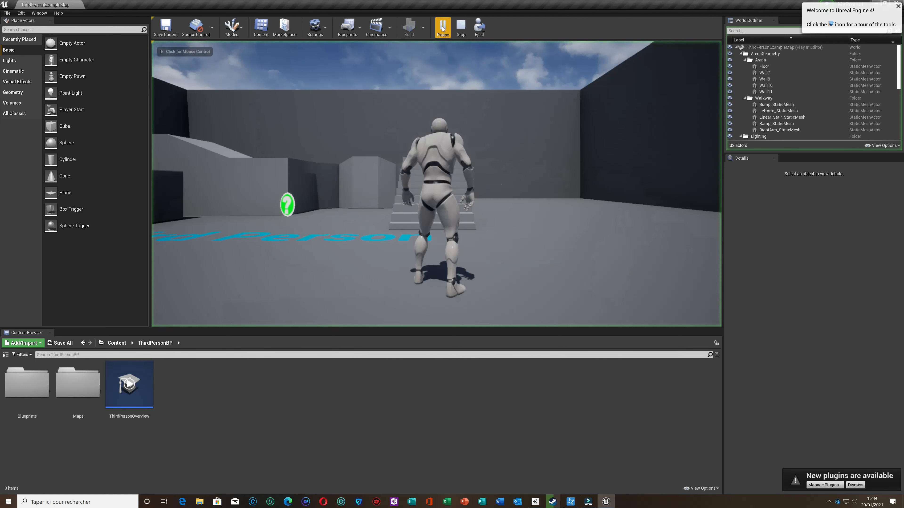
left_click(572, 186)
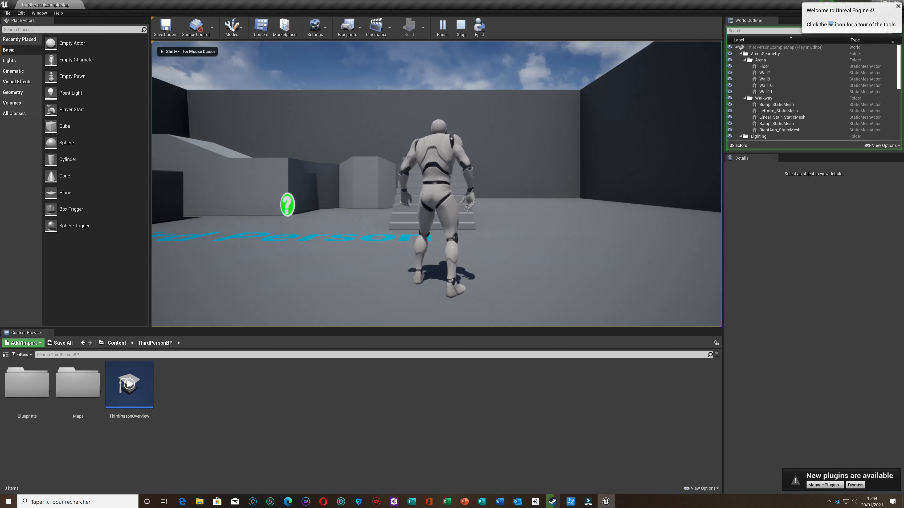
key("w")
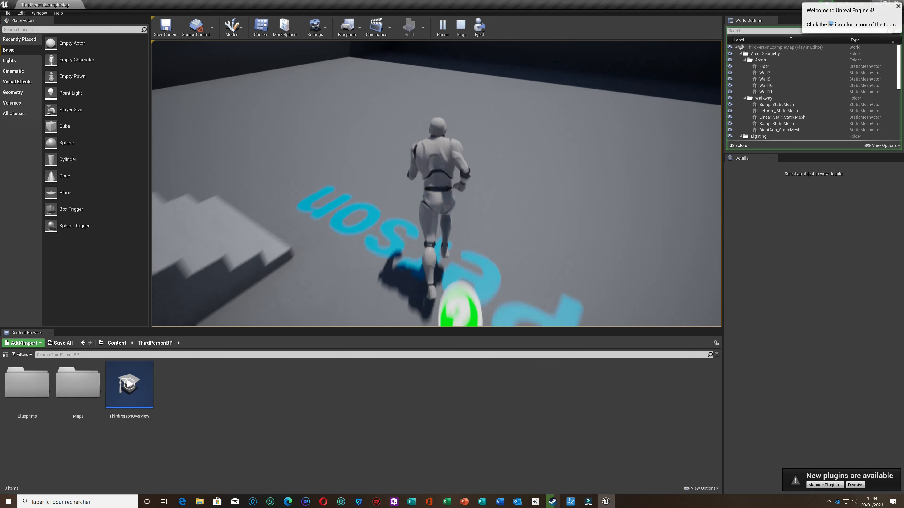
key("w")
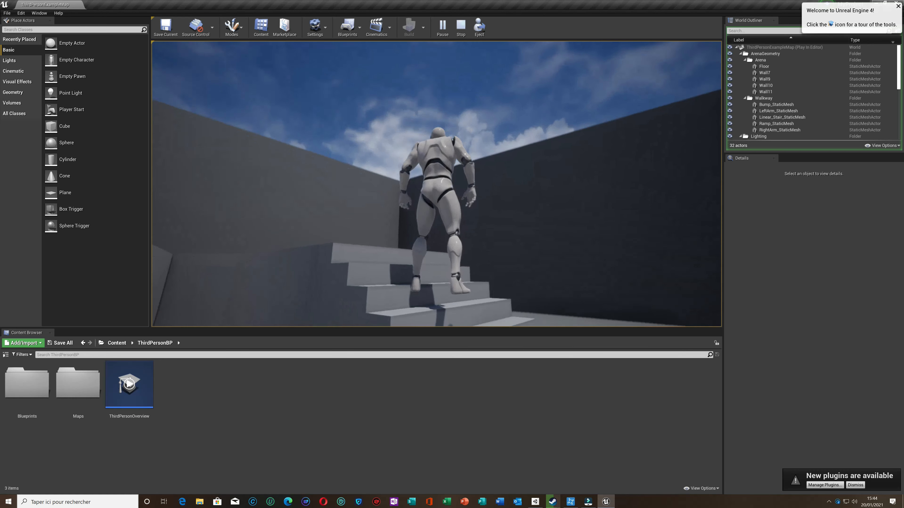
key("Escape")
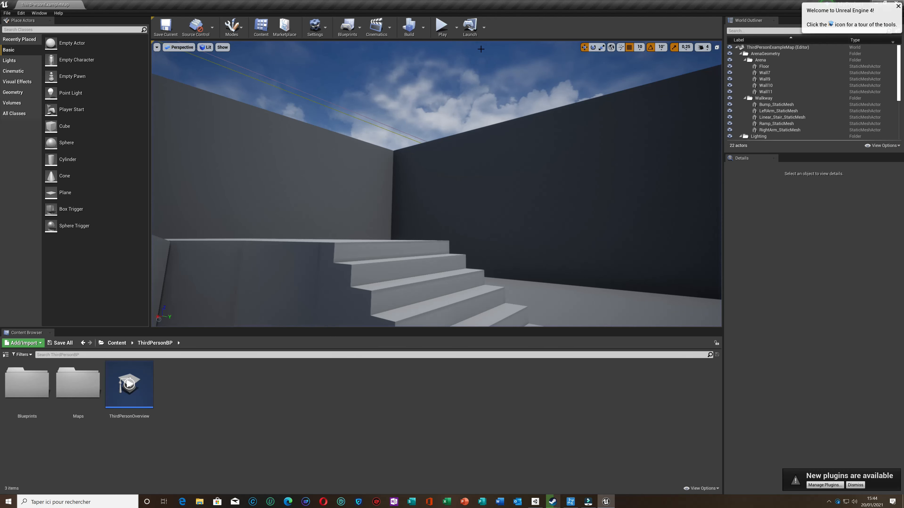
Delete the arena wall Wall11 behind the mannequin from the level
right_click_drag(535, 189, 583, 173)
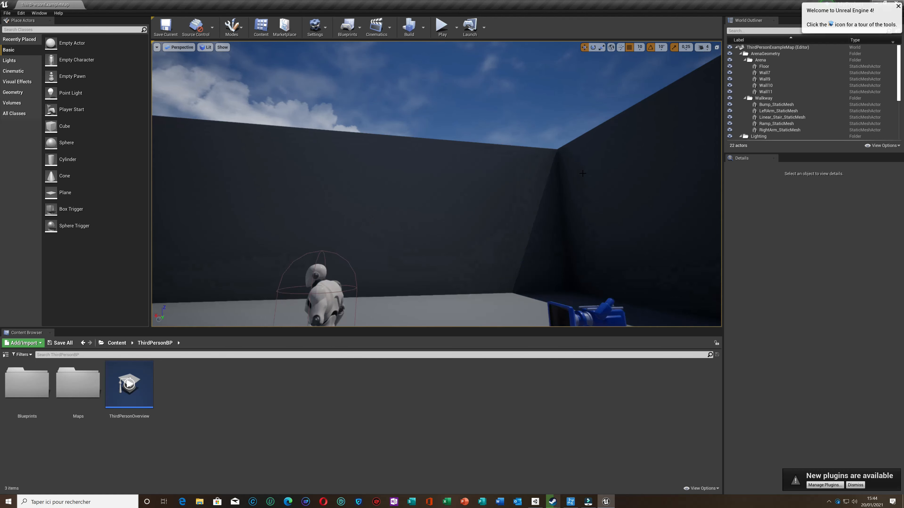
mouse_move(521, 225)
right_mouse_down()
mouse_move(474, 265)
mouse_move(479, 214)
mouse_move(521, 225)
right_mouse_up()
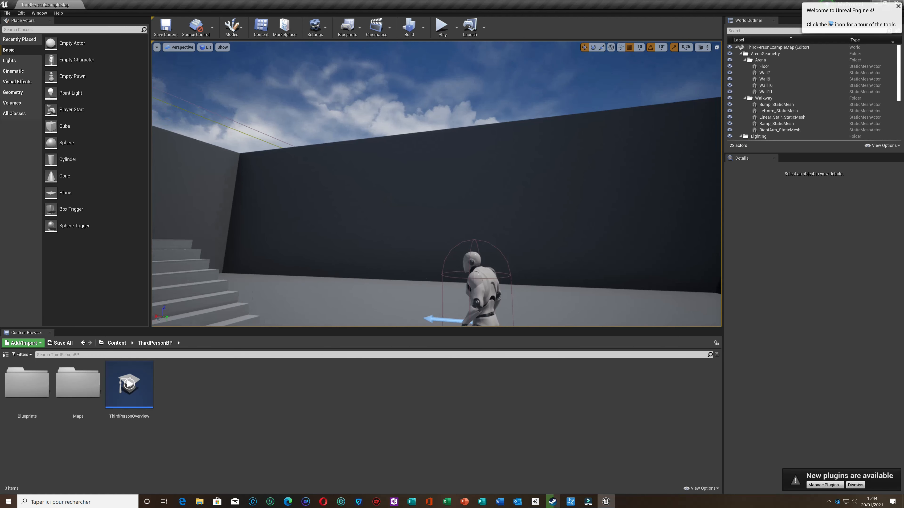
left_click(534, 199)
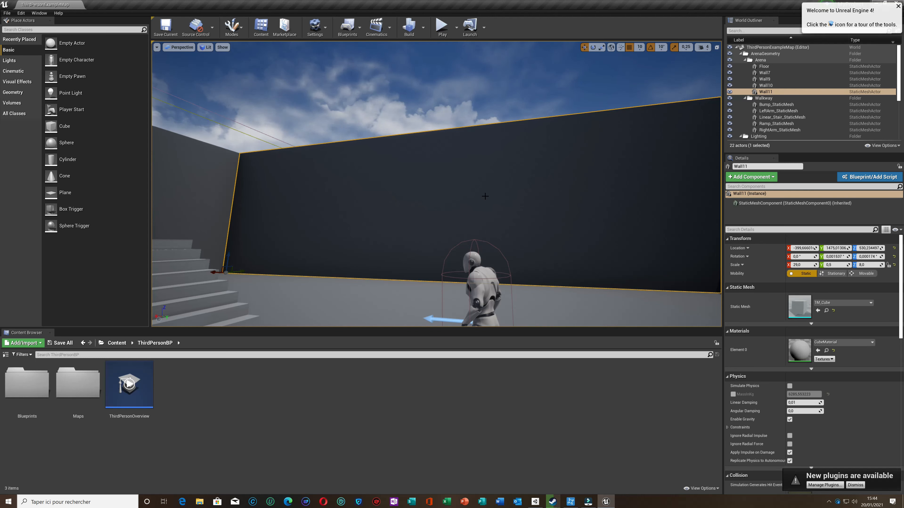
right_click(518, 198)
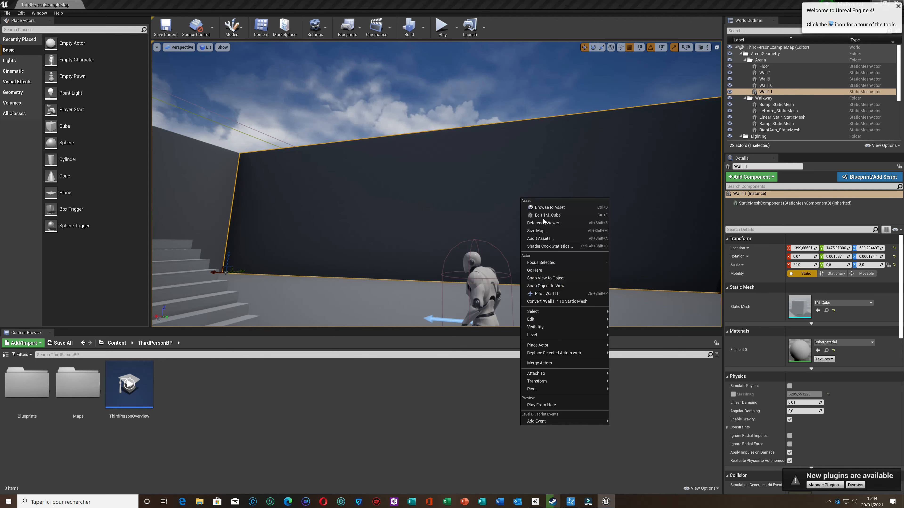
mouse_move(566, 320)
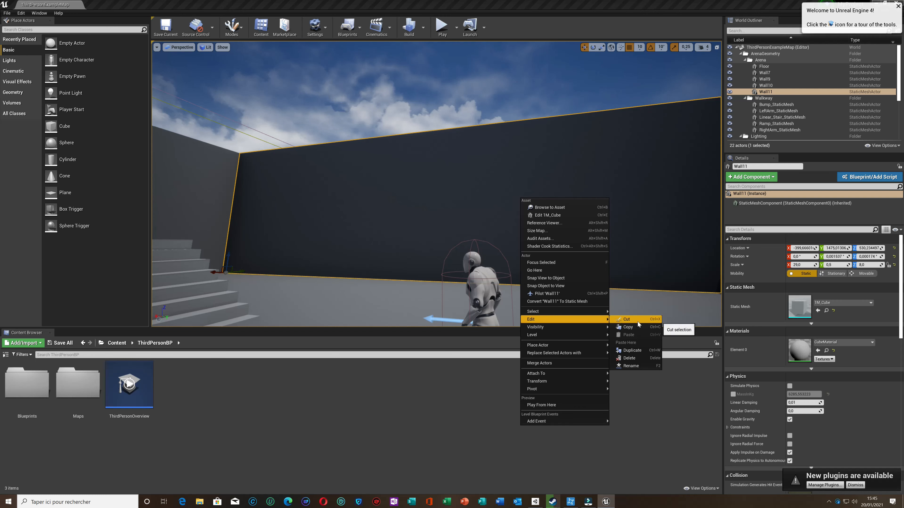
left_click(632, 357)
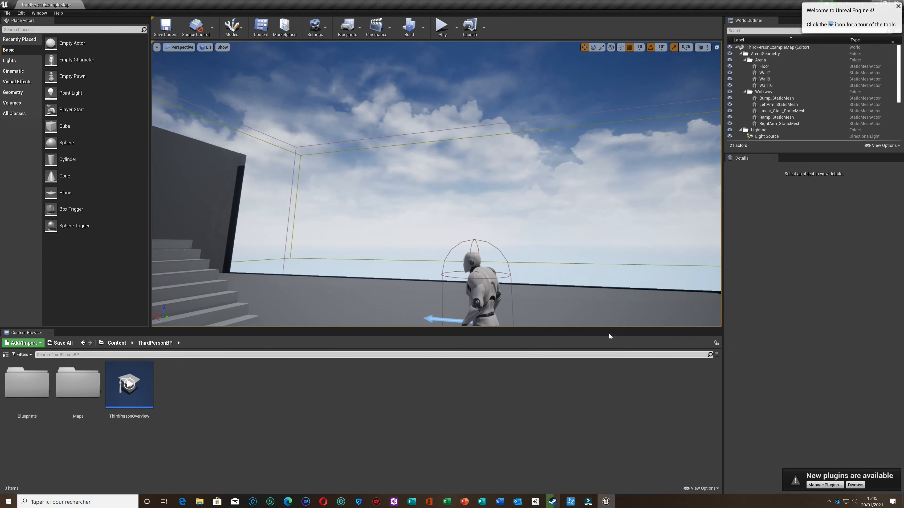
Delete the two adjoining arena walls, Wall9 and Wall10
right_click_drag(436, 184, 637, 188)
right_click(323, 181)
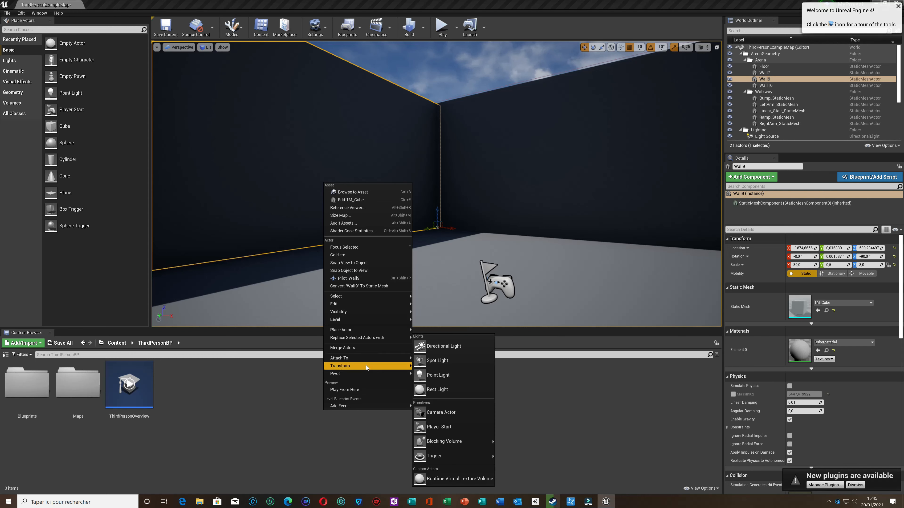
mouse_move(372, 319)
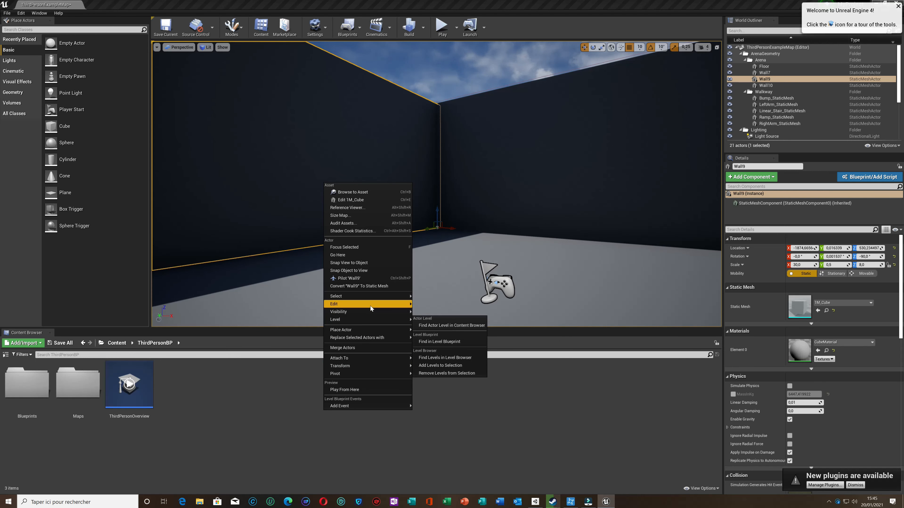
left_click(431, 343)
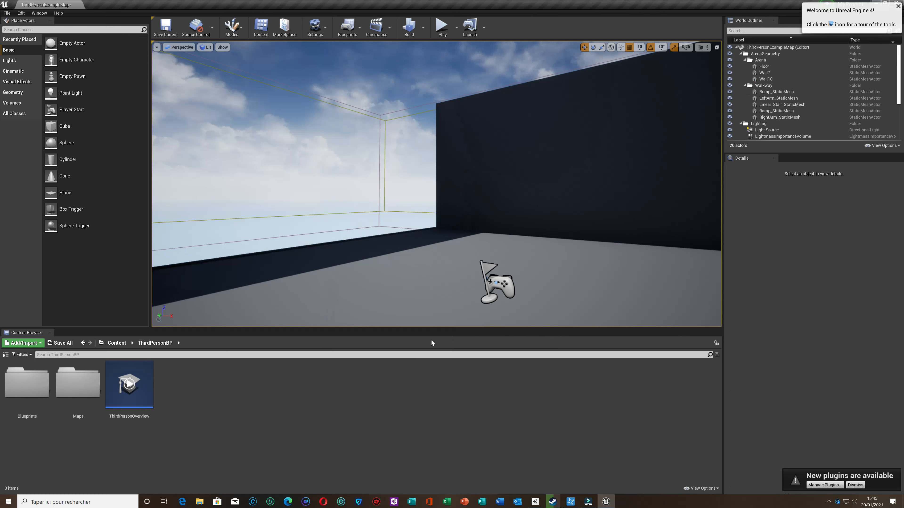
right_click(528, 210)
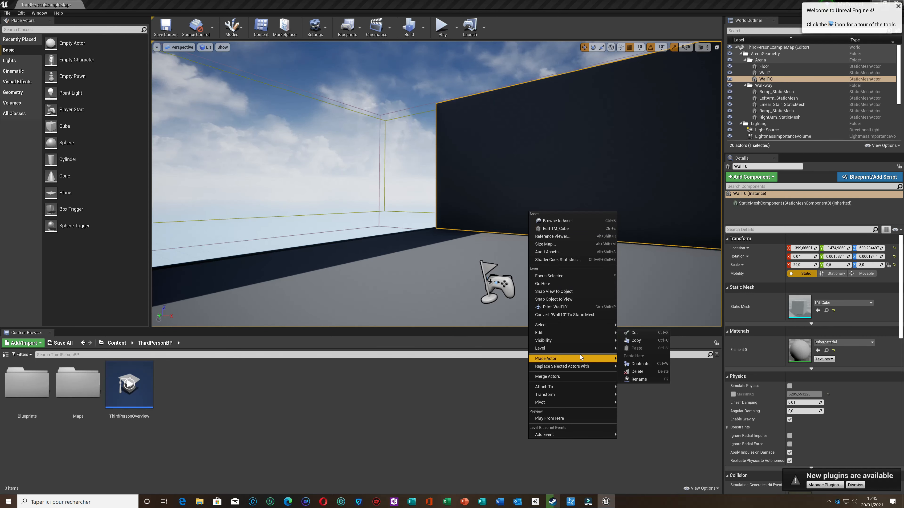
mouse_move(595, 335)
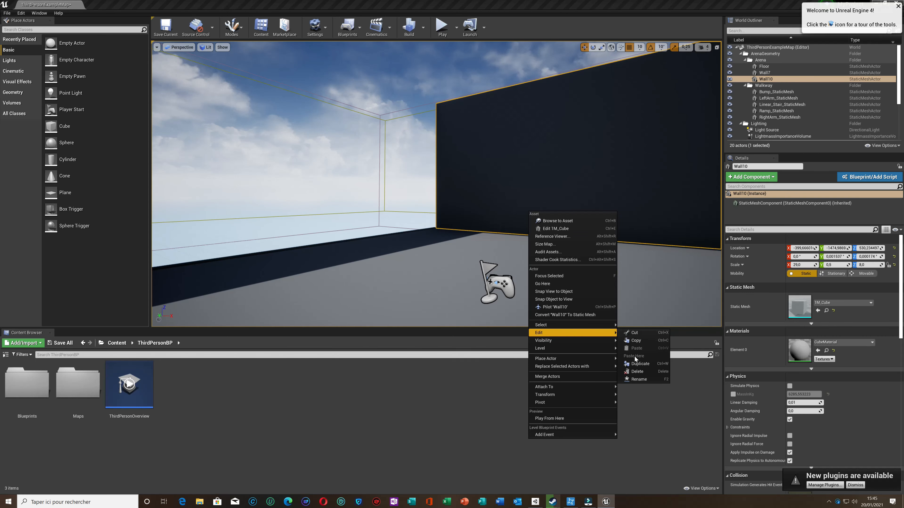
left_click(636, 371)
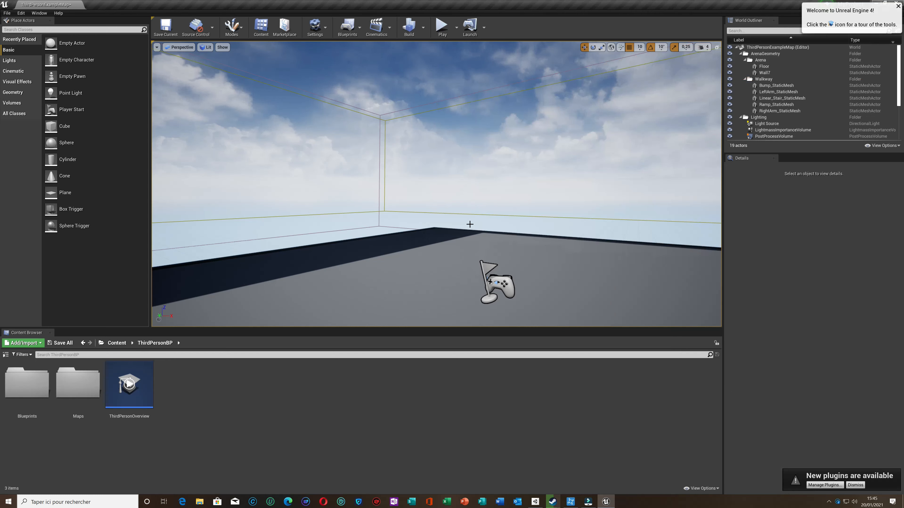
Delete Wall7, the remaining arena wall behind the walkway ramps
right_click_drag(426, 288, 359, 241)
right_click_drag(441, 275, 612, 348)
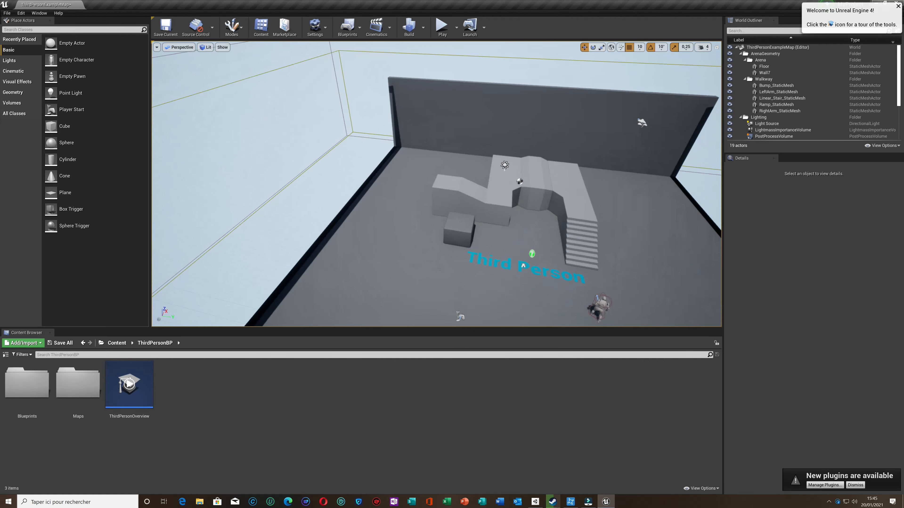
right_click_drag(445, 224, 442, 219)
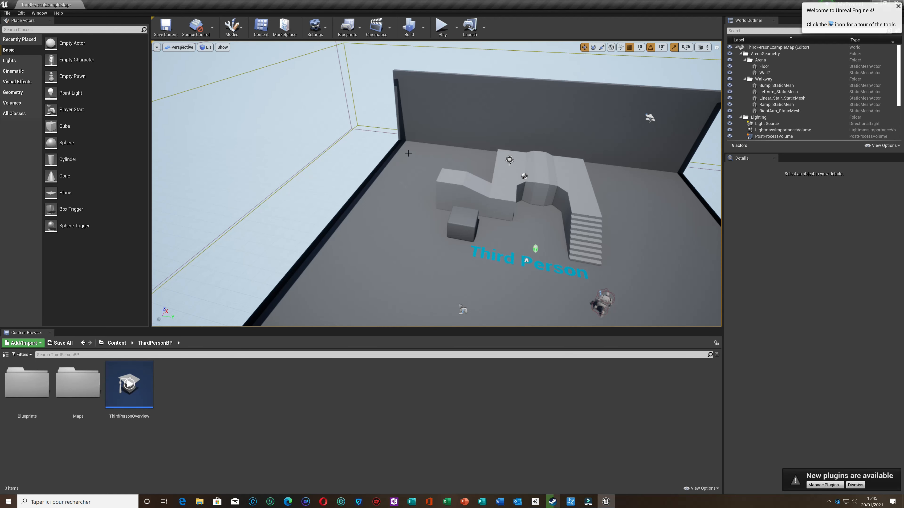
right_click(455, 122)
mouse_move(513, 244)
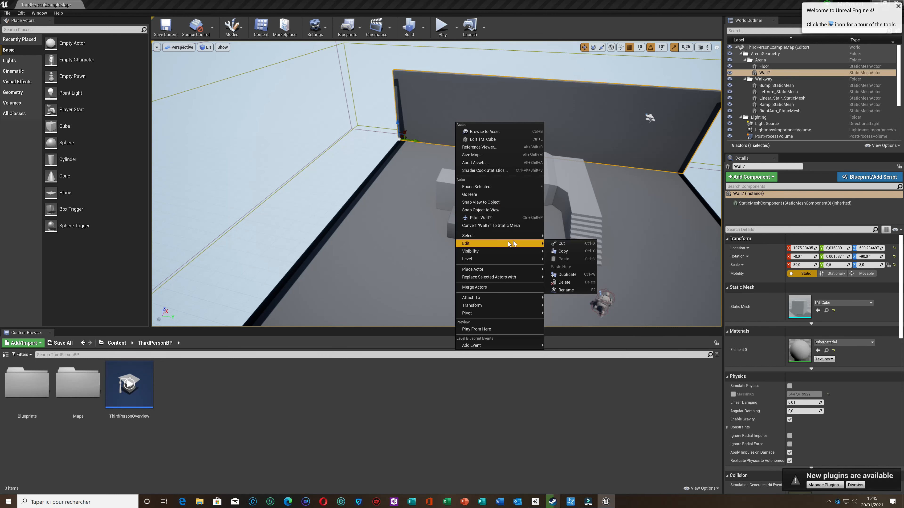
left_click(562, 282)
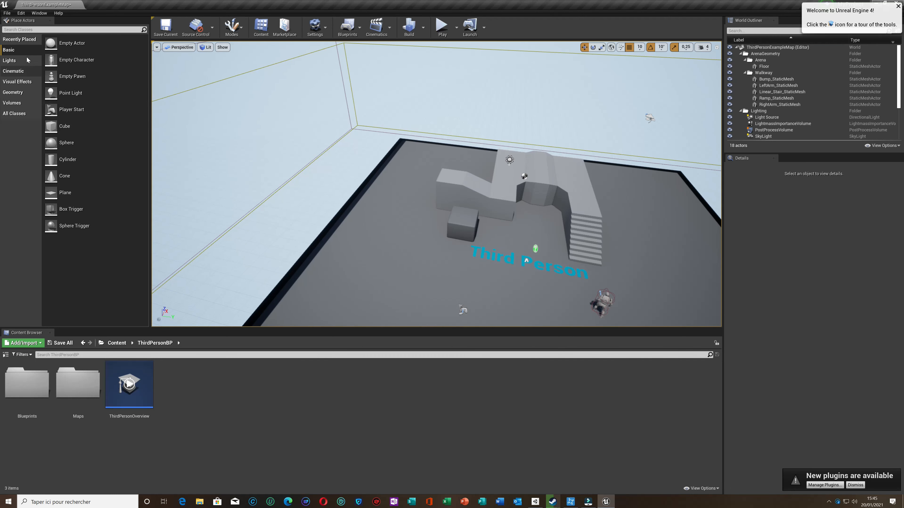
Place an additive Box geometry brush on the arena floor, between the small cube and the floor's edge
left_click(24, 93)
left_click(62, 43)
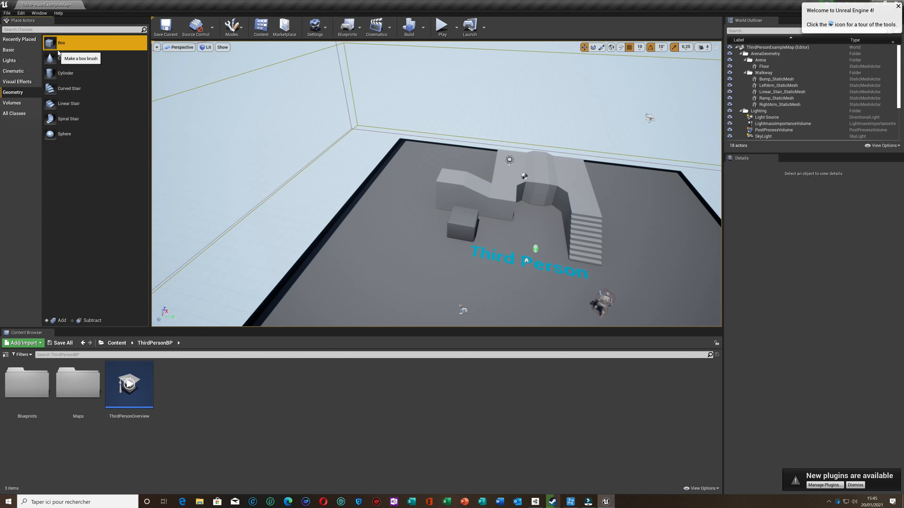
left_click_drag(393, 164, 366, 167)
mouse_move(85, 44)
left_mouse_down()
mouse_move(236, 94)
mouse_move(395, 192)
mouse_move(437, 234)
left_mouse_up()
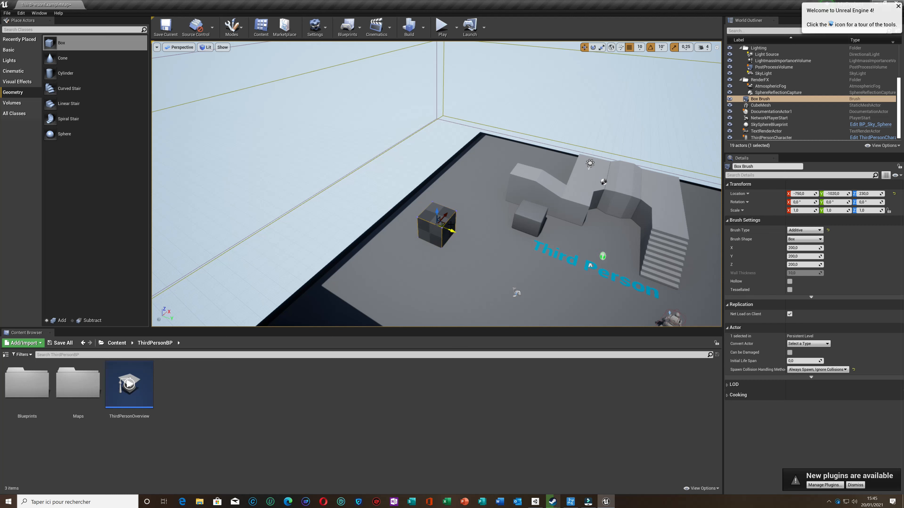
Scale the box brush into a thin wall of X 9.75, Y 0.25, Z 7.25, and move it out to Y -1480
left_click(601, 48)
mouse_move(450, 230)
left_mouse_down()
mouse_move(437, 211)
mouse_move(406, 241)
mouse_move(412, 233)
left_mouse_up()
left_click(584, 47)
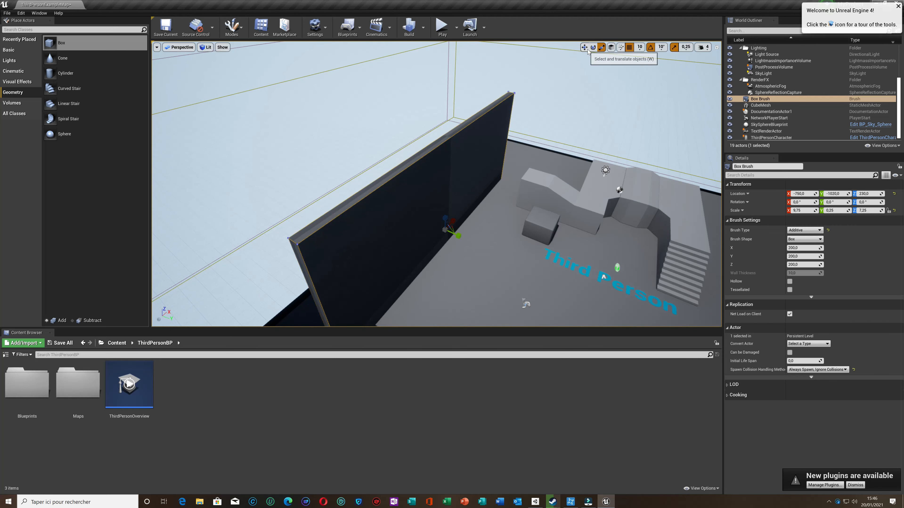
left_click_drag(461, 236, 407, 202)
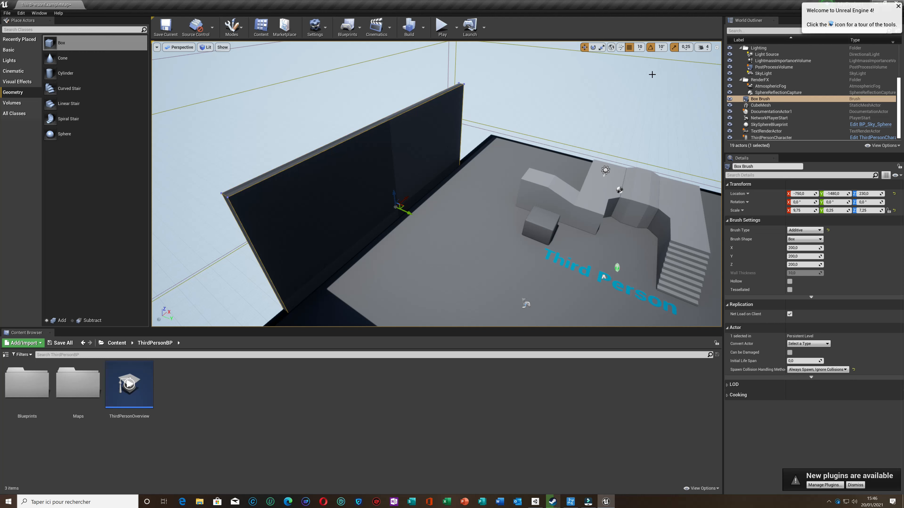
Stretch the box-brush wall along the floor edge to an X scale of 15.75
left_click(601, 47)
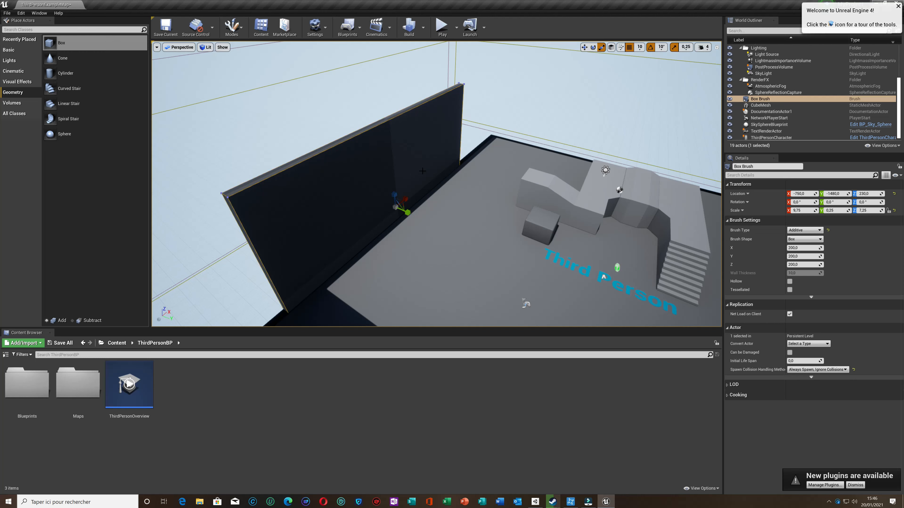
left_click_drag(403, 199, 437, 181)
mouse_move(397, 238)
right_mouse_down()
mouse_move(377, 257)
mouse_move(353, 251)
mouse_move(397, 239)
right_mouse_up()
right_click_drag(402, 276, 360, 285)
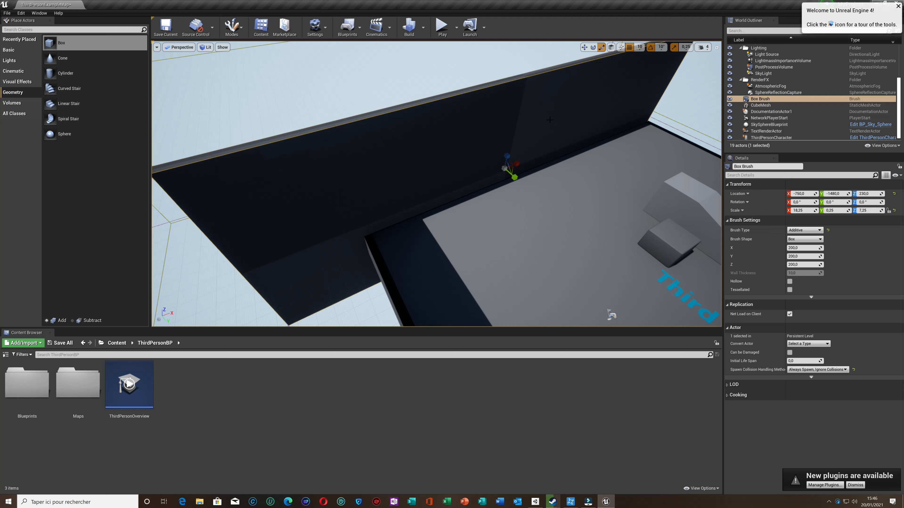
left_click_drag(517, 164, 515, 164)
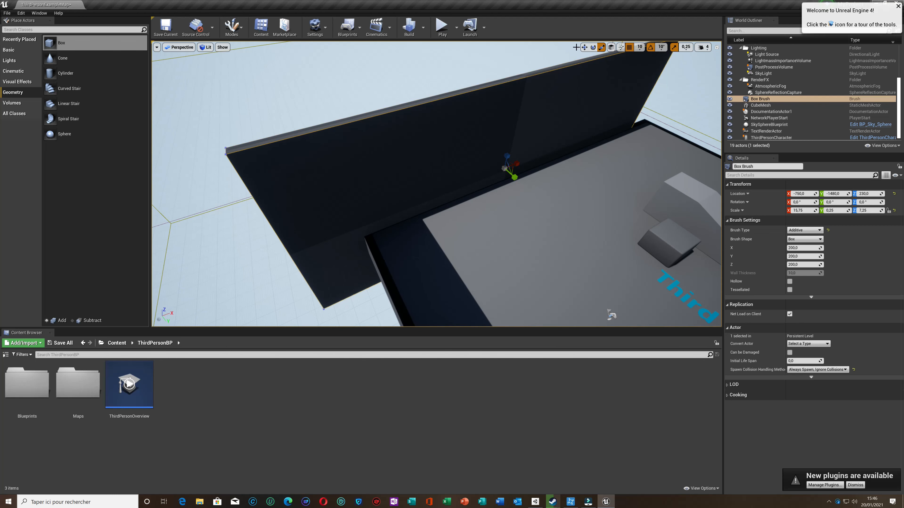
Move the box-brush wall along the floor edge to X -460 and reduce its X scale to 15
left_click(584, 47)
left_click_drag(518, 163, 548, 154)
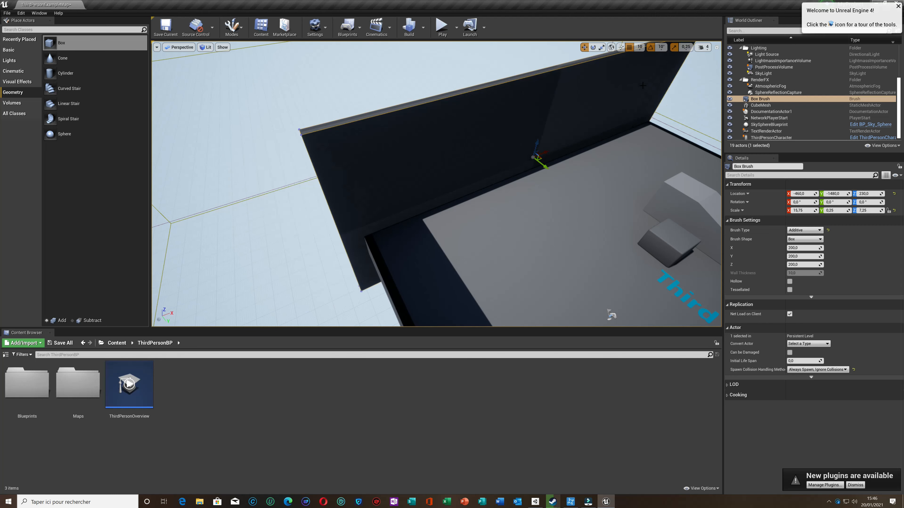
left_click(601, 47)
left_click_drag(550, 155, 544, 156)
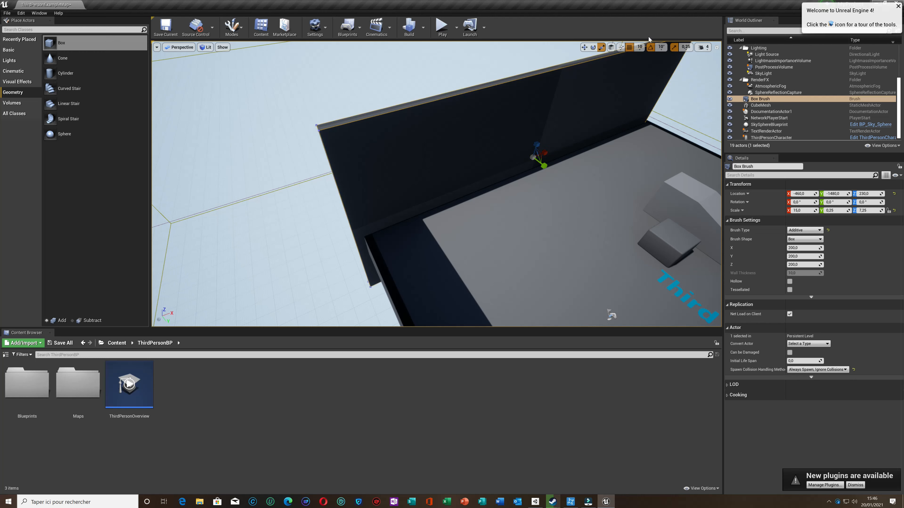
Raise the box-brush wall to Z 830 and shift it to X -400, aligning it with the floor's corner
left_click(584, 47)
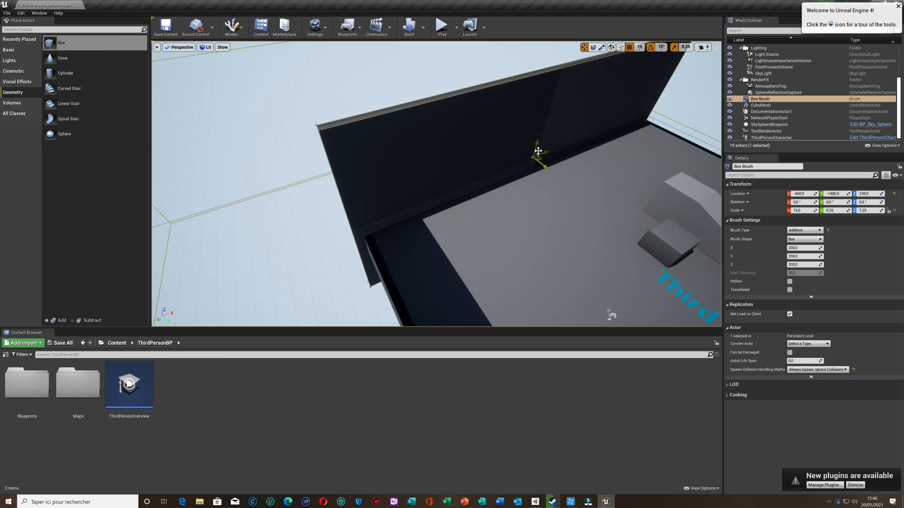
mouse_move(537, 149)
left_mouse_down()
mouse_move(536, 76)
mouse_move(576, 81)
left_mouse_up()
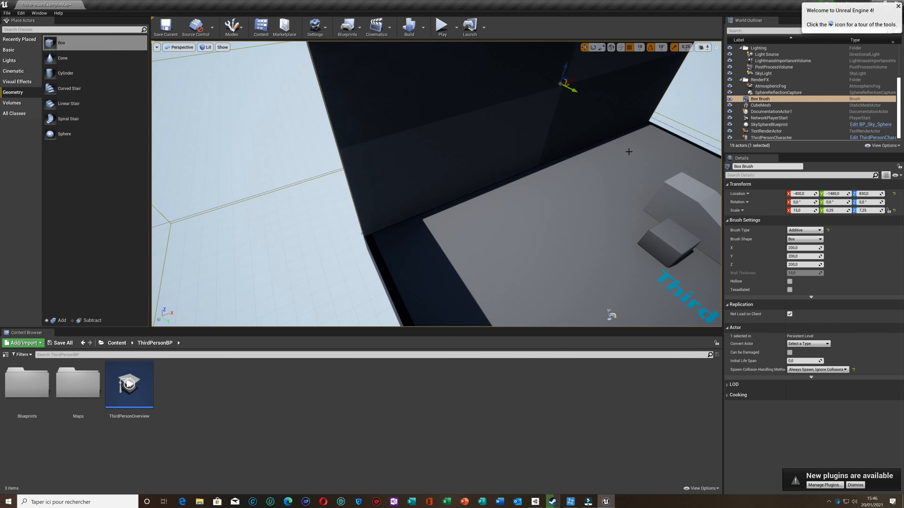
scroll(628, 152, "down", 6)
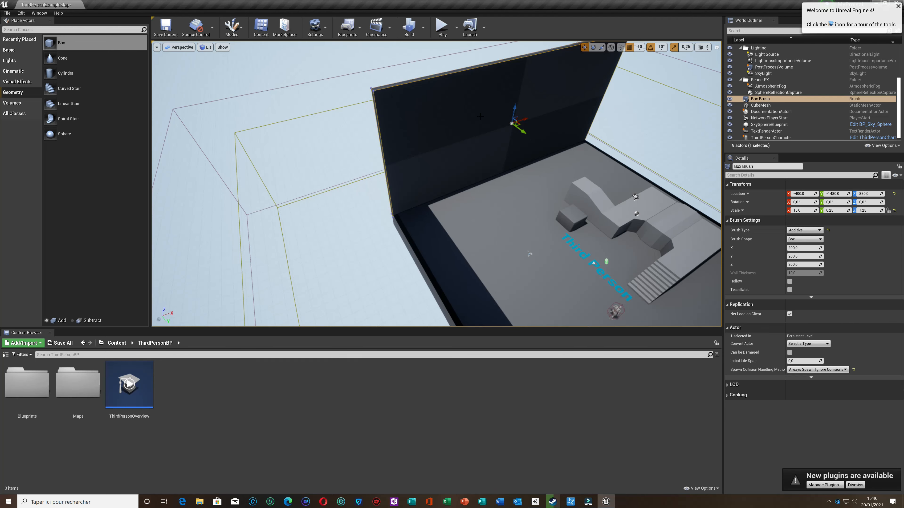
Reduce the wall's Z scale to 5.75 and lower it to Z 670 so it rests on the floor edge
left_click(480, 116)
left_click(601, 48)
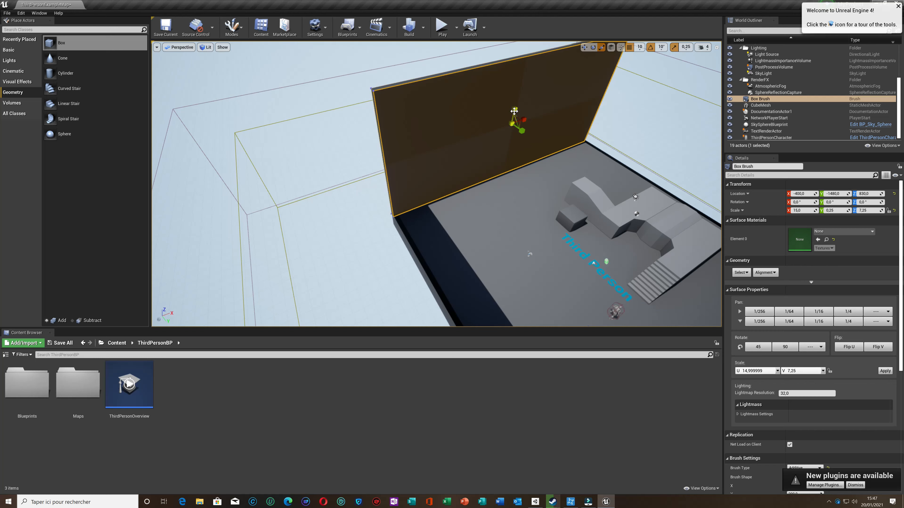
left_click_drag(516, 110, 516, 131)
left_click(583, 47)
left_click_drag(516, 107, 515, 118)
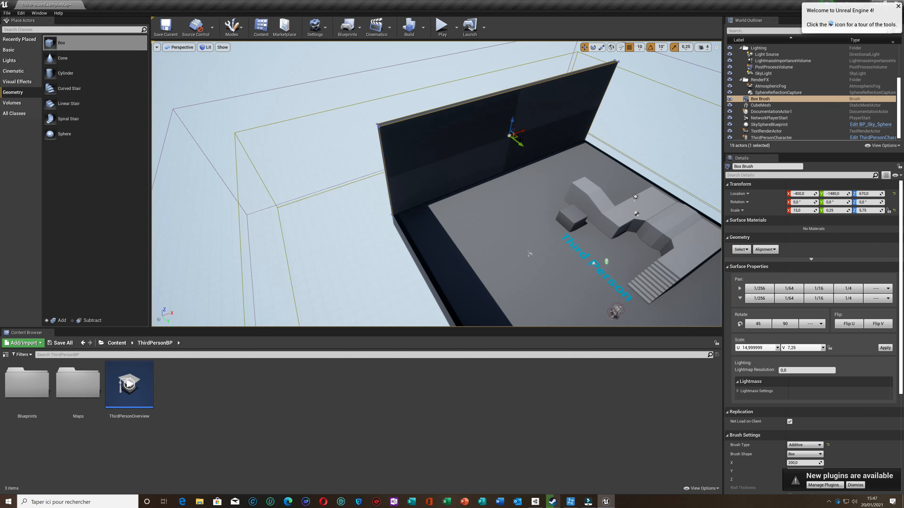
Thicken the wall to a Y scale of 0.5 and move it inward to Y -1420
left_click(601, 48)
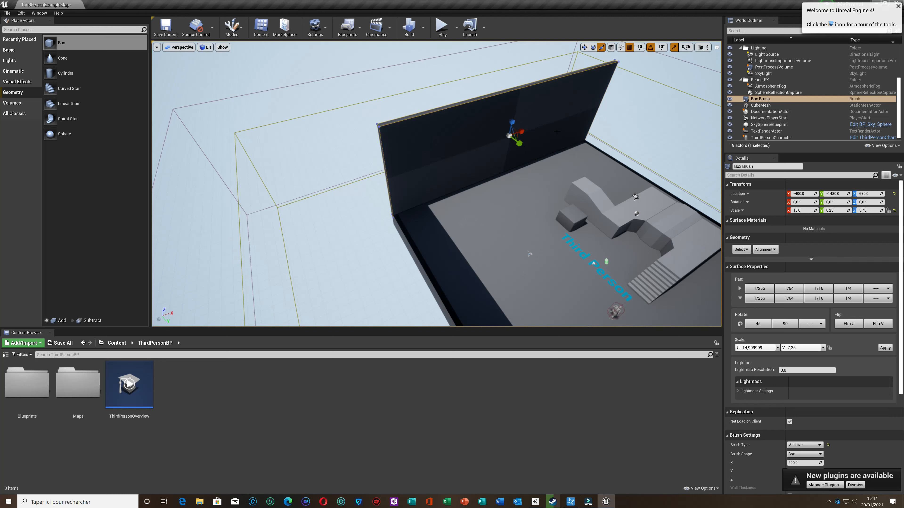
left_click_drag(520, 143, 528, 150)
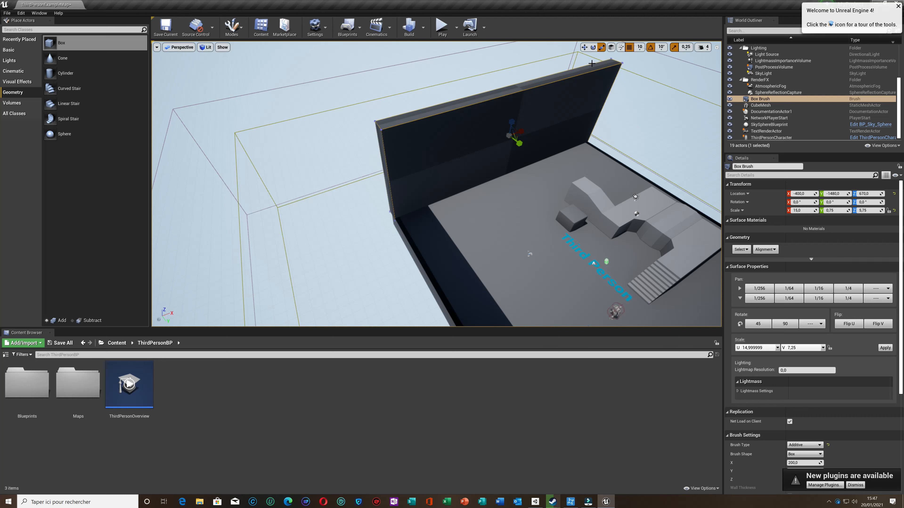
left_click_drag(519, 143, 520, 144)
key("w")
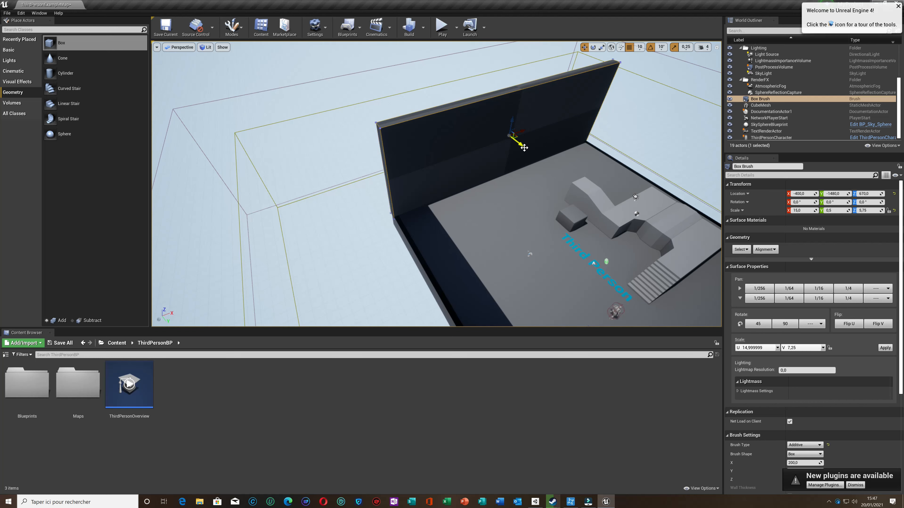
left_click_drag(512, 136, 520, 141)
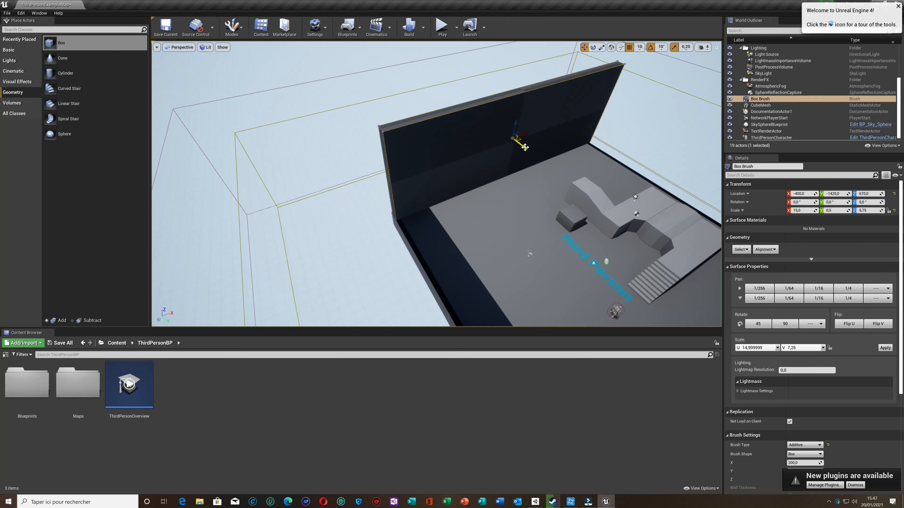
right_click_drag(463, 222, 487, 226)
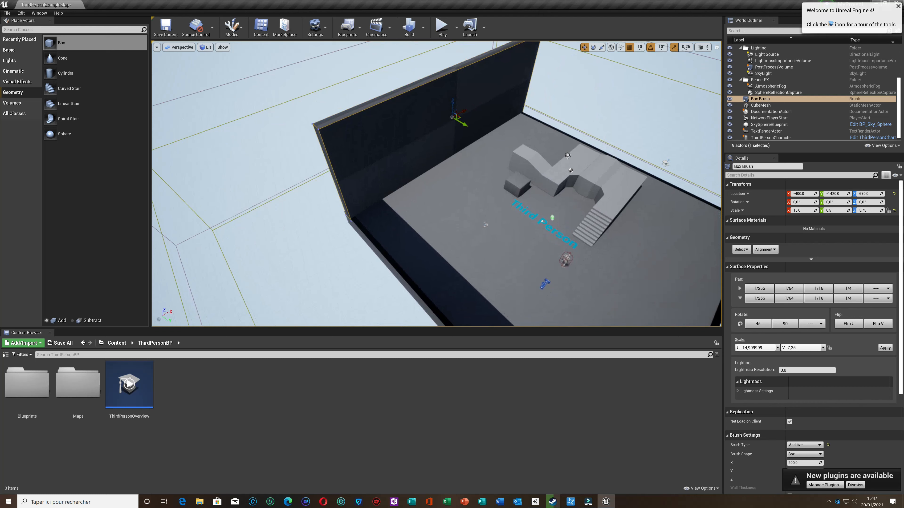
Move the box-brush wall outward to Y -1450 at the floor edge and deselect it
left_click_drag(463, 123, 466, 135)
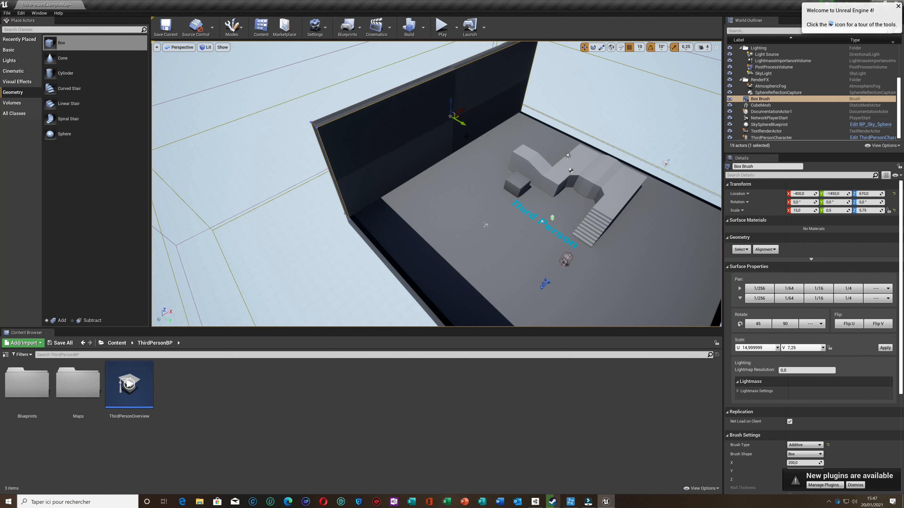
left_click(434, 243)
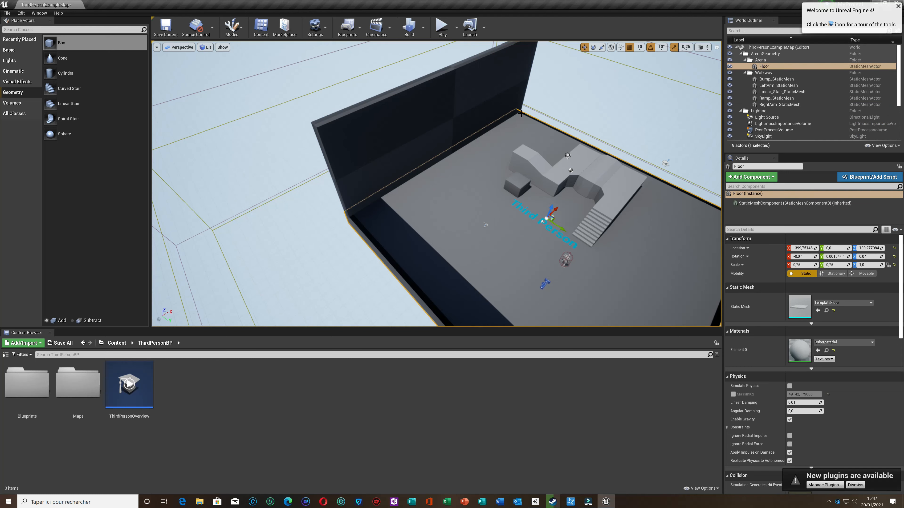
left_click(597, 99)
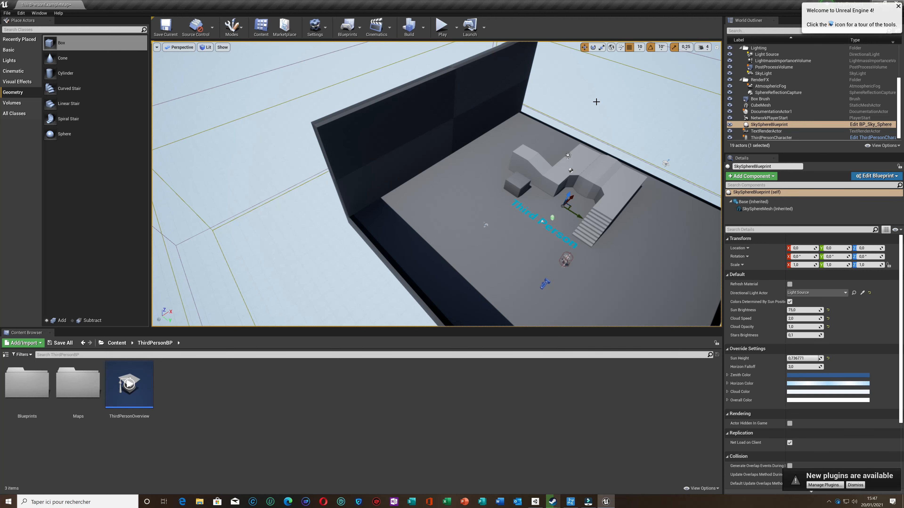
Duplicate the box-brush wall and move the copy across the arena to the opposite floor edge at Y 1440
key("Left")
right_click_drag(542, 253, 605, 242)
key("Left")
key("Left")
key("Up")
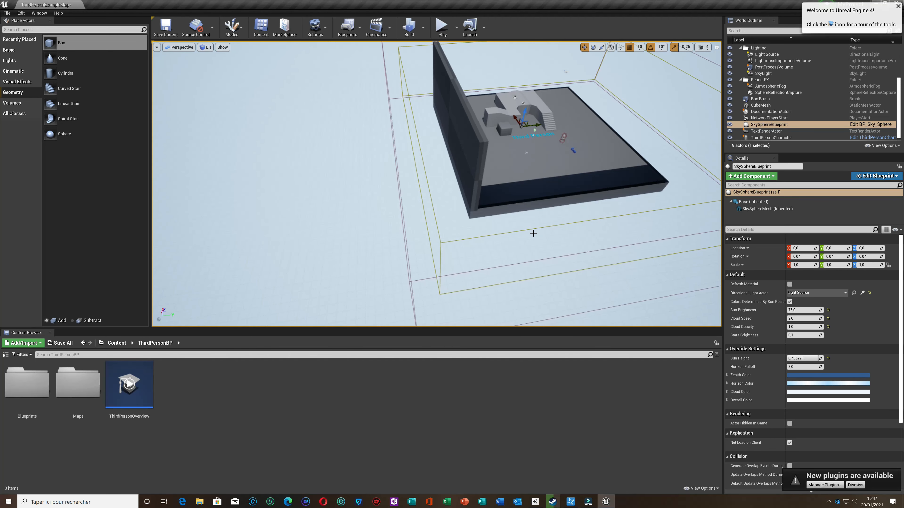
key("Up")
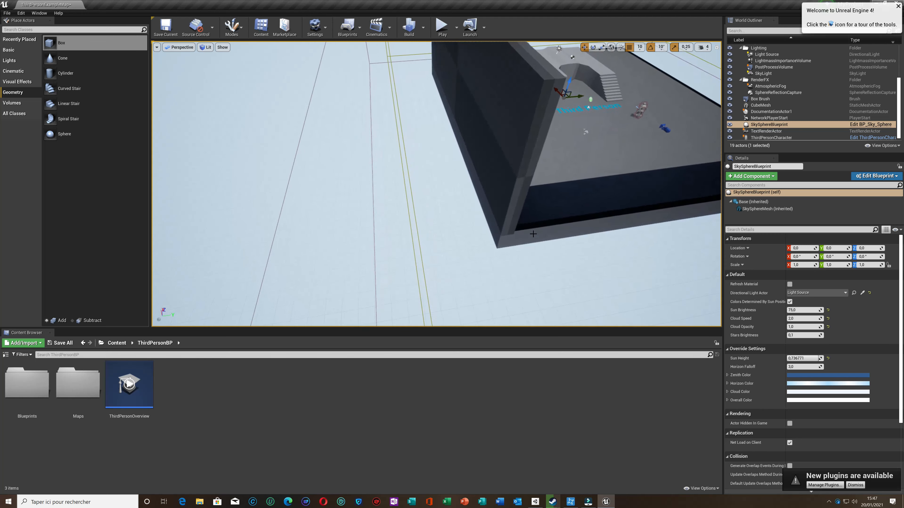
key("Right")
right_click_drag(486, 184, 460, 163)
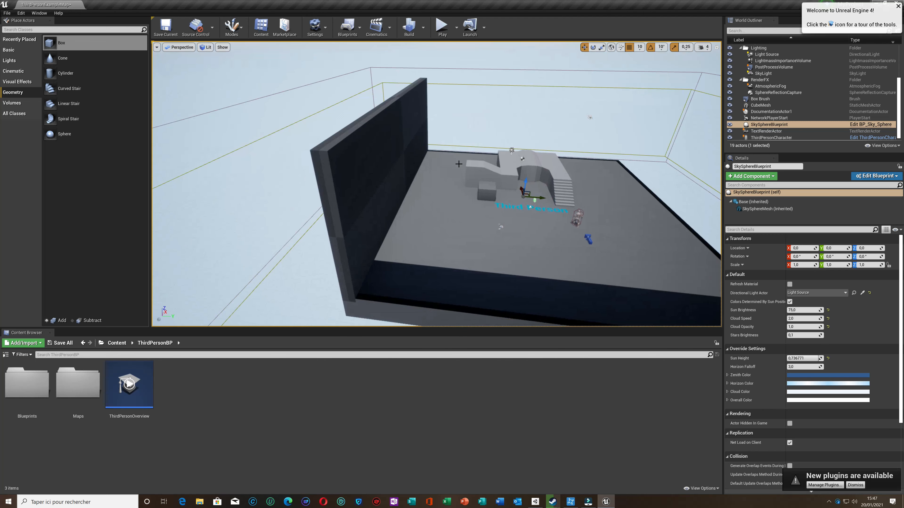
key("Right")
left_click(336, 166)
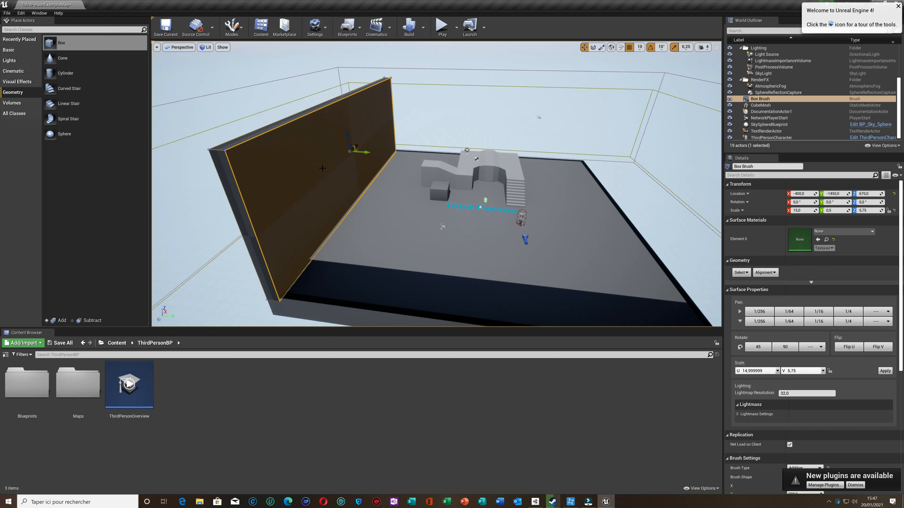
key("ctrl+w")
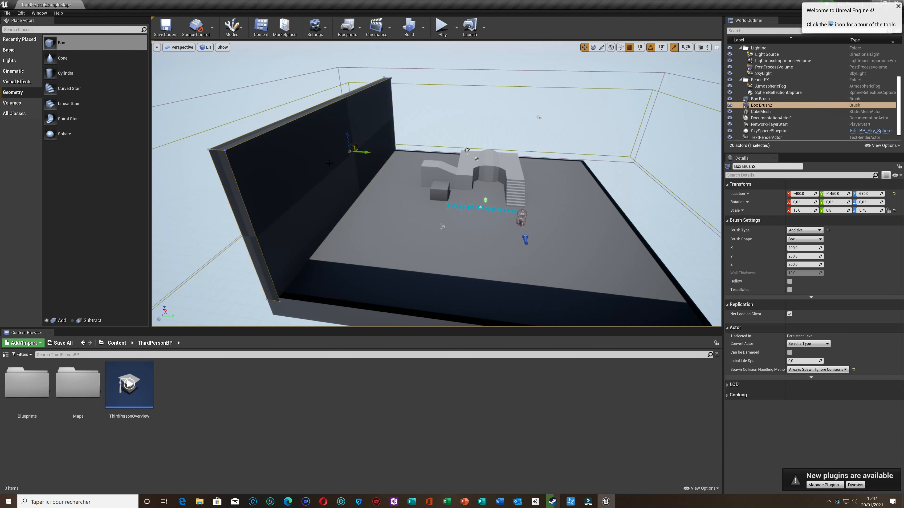
left_click_drag(358, 154, 660, 144)
Fine-tune the duplicated wall's position to Y 1450 so it lines up with the outer floor edge
right_click_drag(628, 156, 671, 171)
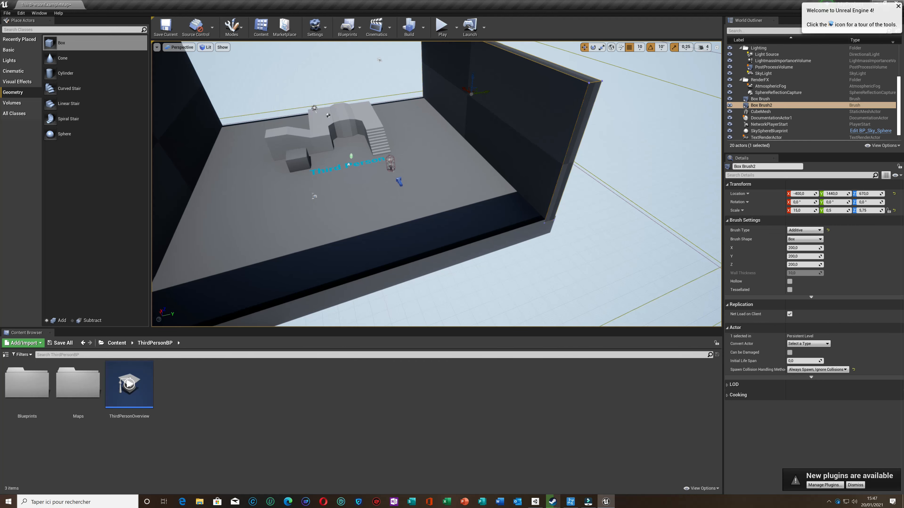
key("Right")
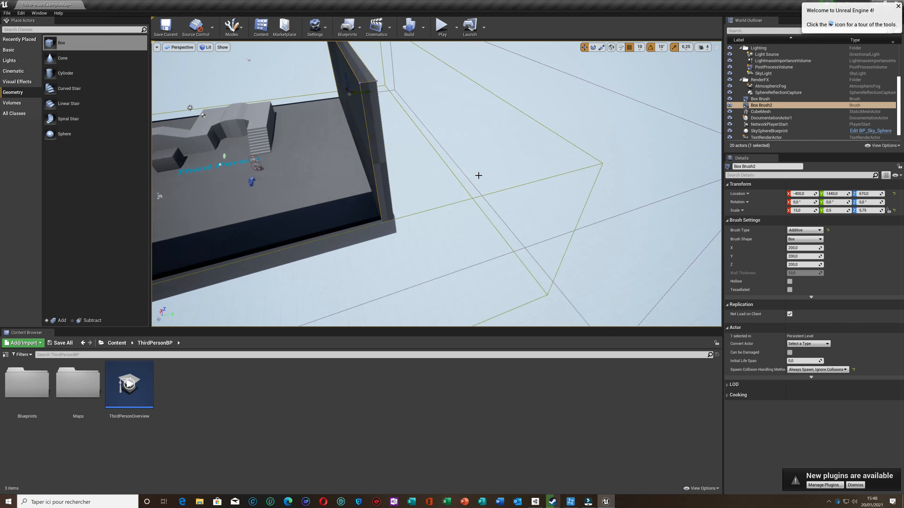
left_click_drag(304, 92, 307, 92)
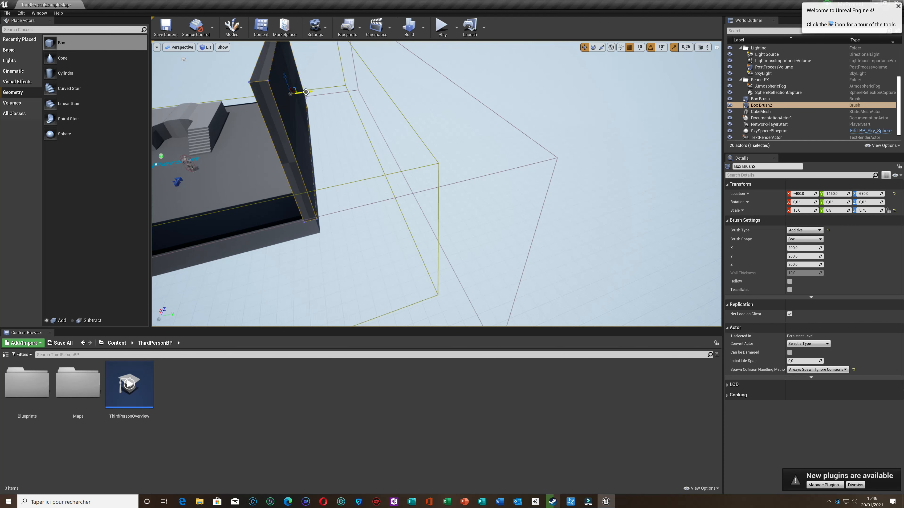
left_click(363, 163)
left_click(305, 136)
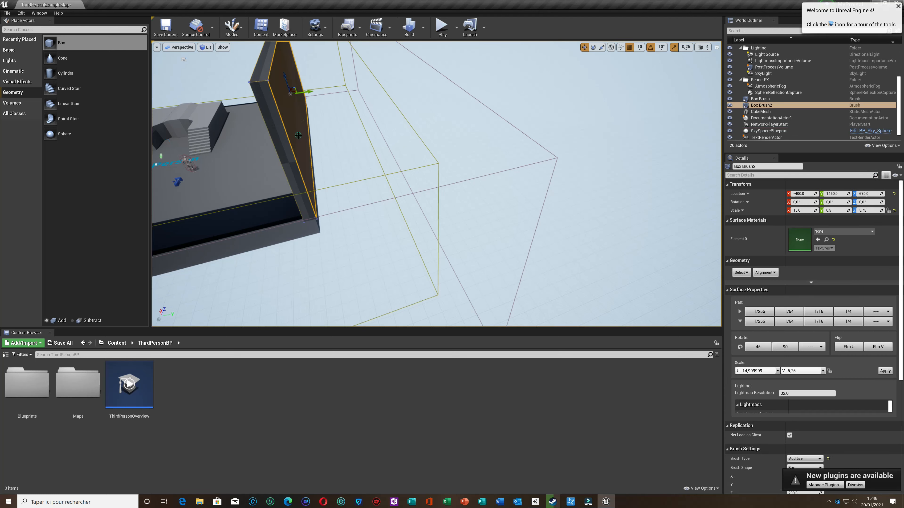
left_click_drag(311, 92, 310, 92)
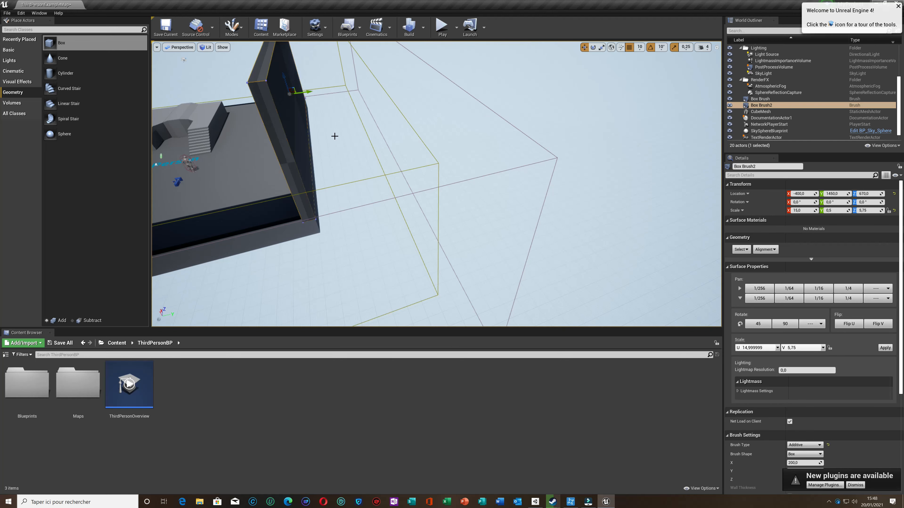
Duplicate the wall at Y 1450, rotate the copy 90° about Z and move it to Y -40
key("Left")
key("Left")
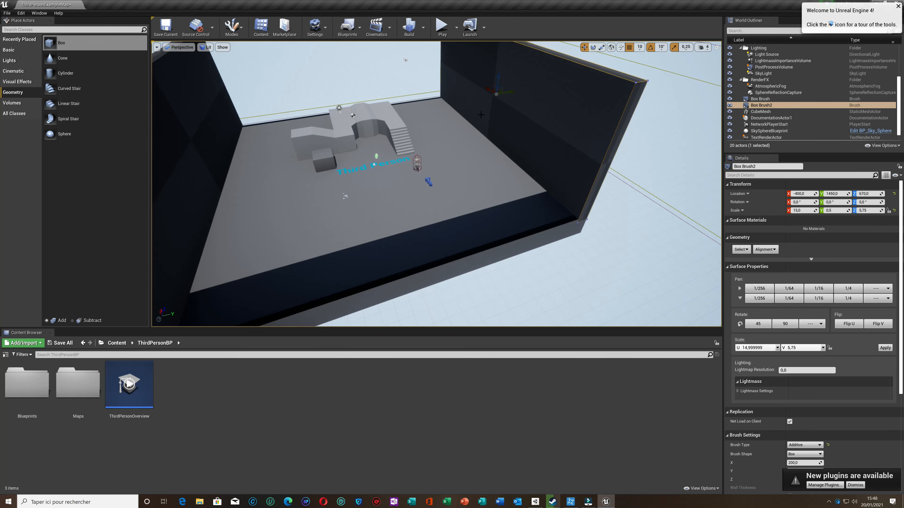
key("ctrl+w")
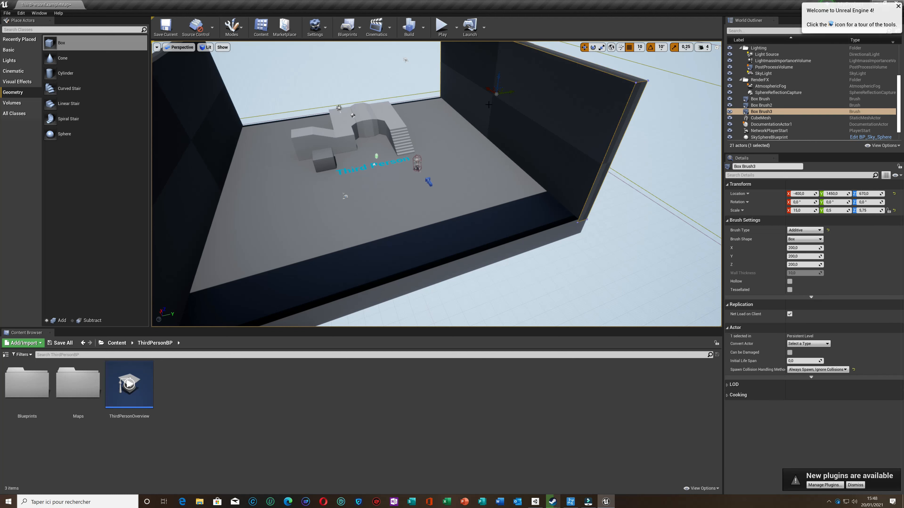
key("e")
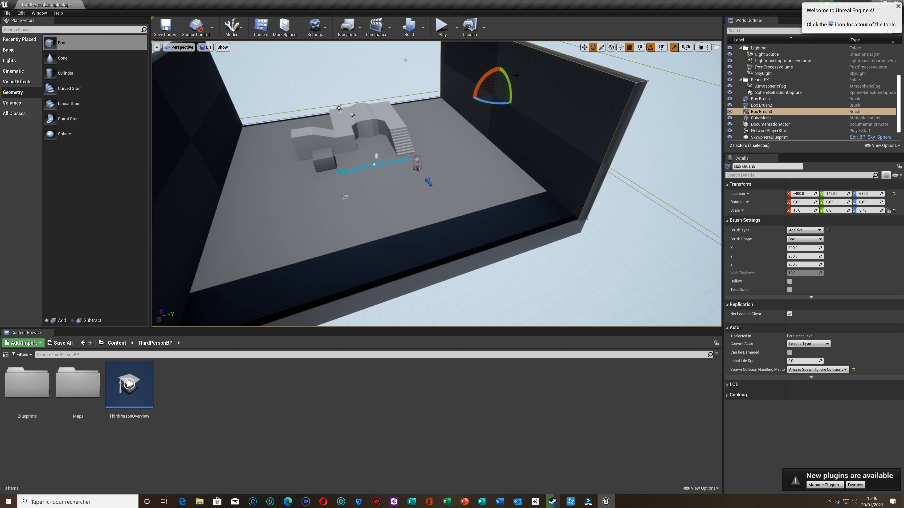
mouse_move(498, 101)
left_mouse_down()
mouse_move(530, 103)
mouse_move(507, 95)
mouse_move(440, 103)
mouse_move(370, 124)
mouse_move(380, 124)
left_mouse_up()
left_click(583, 48)
Move the rotated wall to X -1850 and Y 0 to close the arena's open end between the two side walls
mouse_move(361, 109)
right_mouse_down()
mouse_move(423, 100)
mouse_move(360, 111)
mouse_move(399, 162)
right_mouse_up()
scroll(375, 138, "up", 5)
middle_click_drag(399, 162, 573, 152)
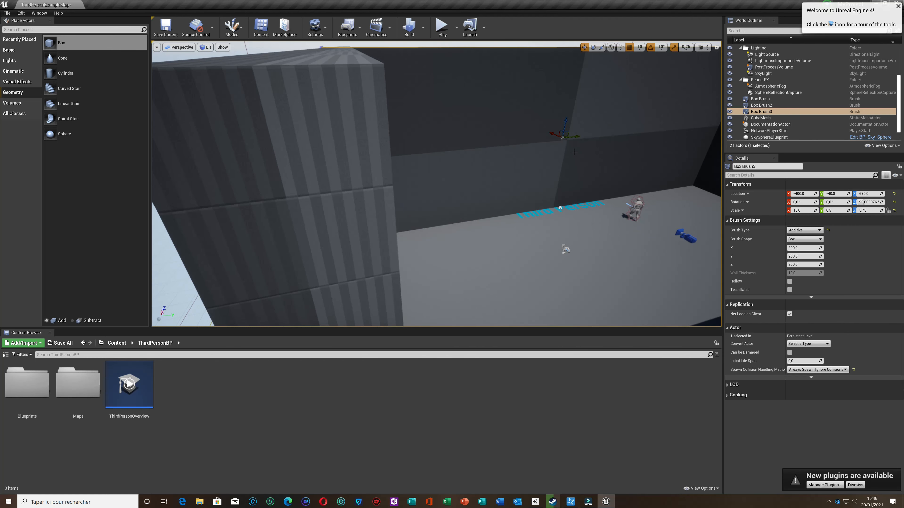
scroll(573, 152, "down", 2)
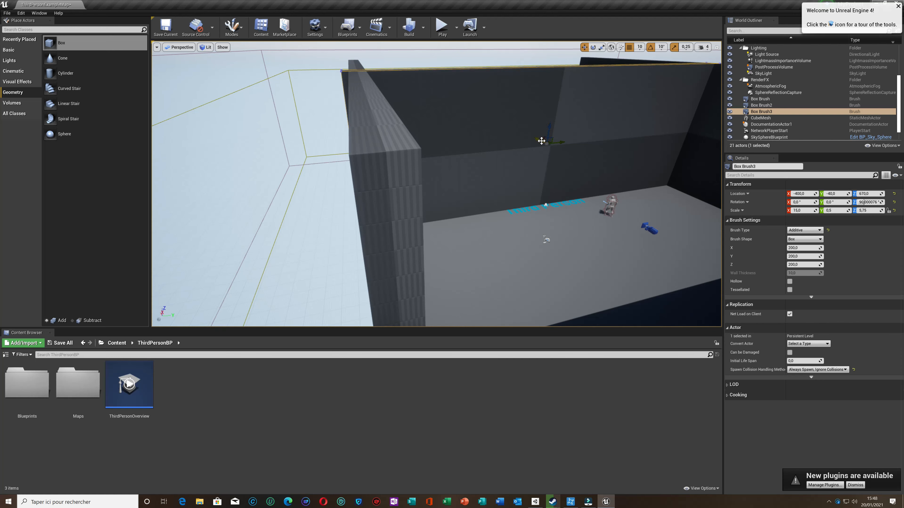
mouse_move(541, 139)
left_mouse_down()
mouse_move(601, 198)
mouse_move(623, 236)
mouse_move(616, 232)
left_mouse_up()
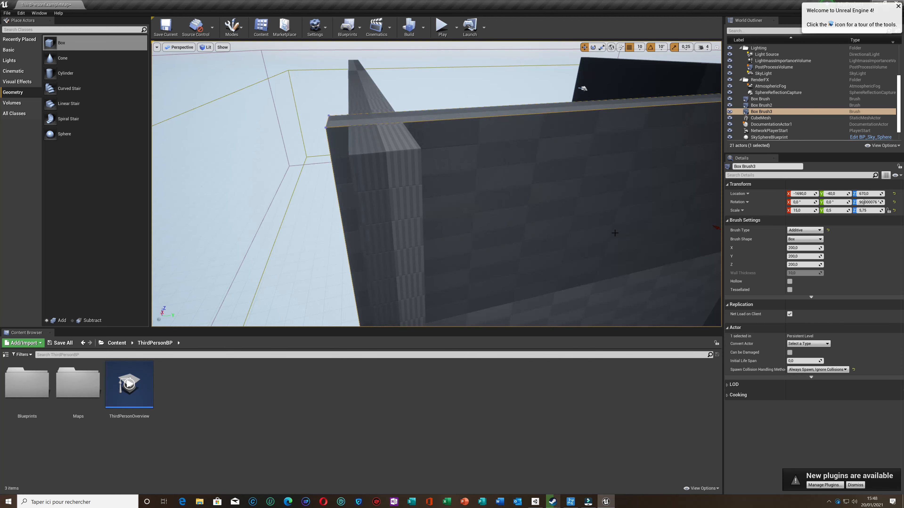
scroll(557, 262, "down", 10)
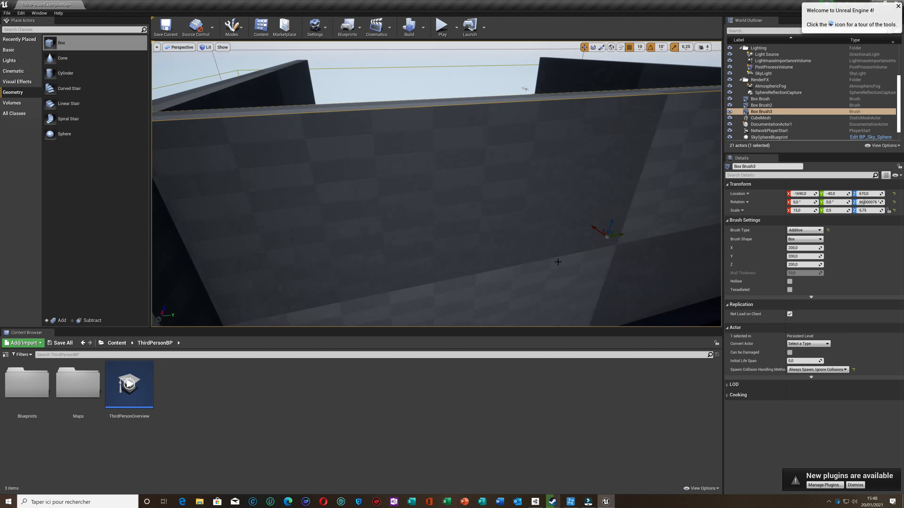
scroll(558, 262, "down", 5)
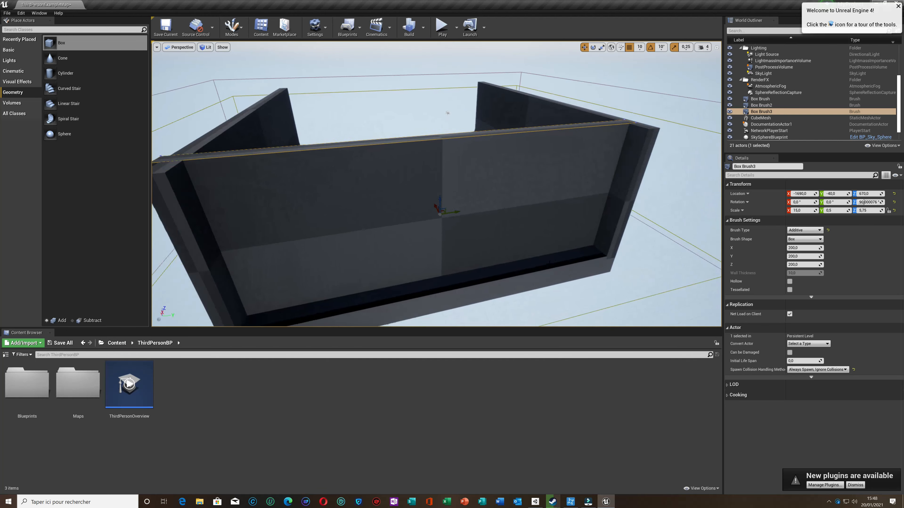
left_click_drag(434, 199, 440, 212)
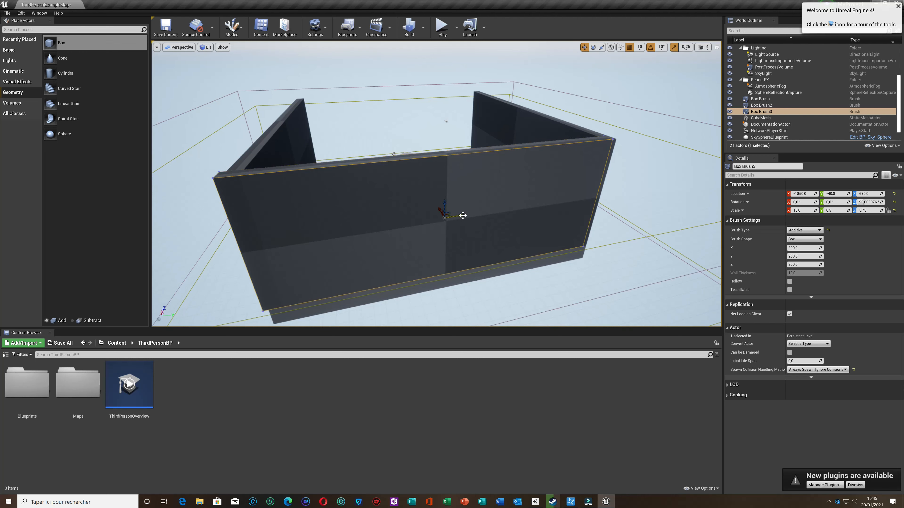
left_click_drag(463, 215, 469, 214)
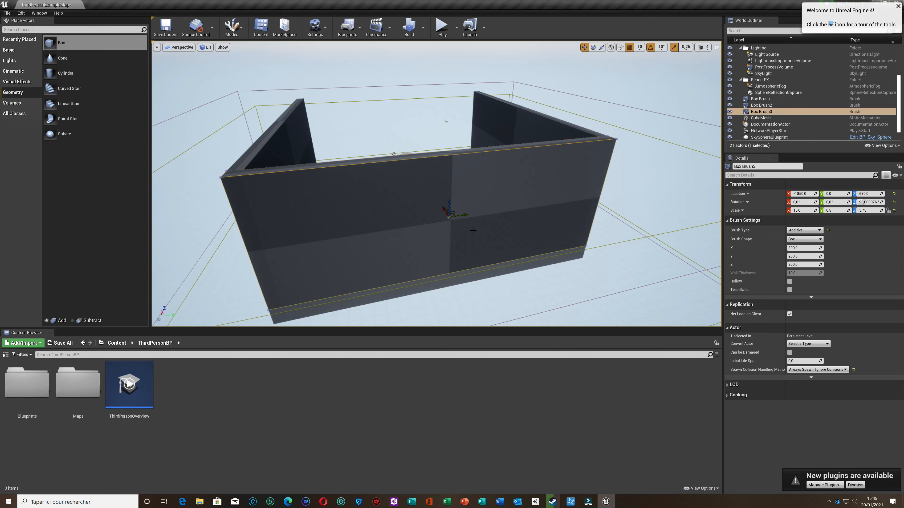
Duplicate the end wall and move the copy to the opposite end of the arena at X 1050
key("ctrl+w")
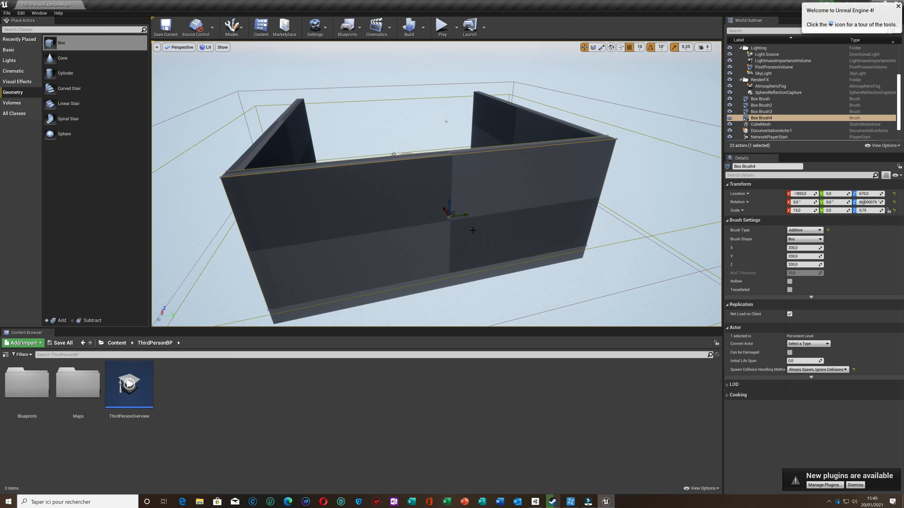
left_click_drag(444, 206, 417, 126)
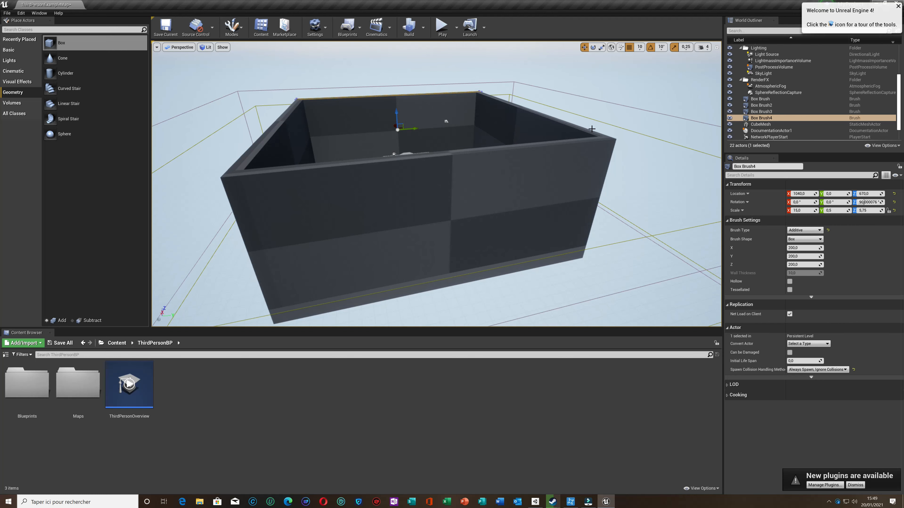
right_click_drag(652, 140, 631, 150)
key("d")
scroll(676, 163, "up", 3)
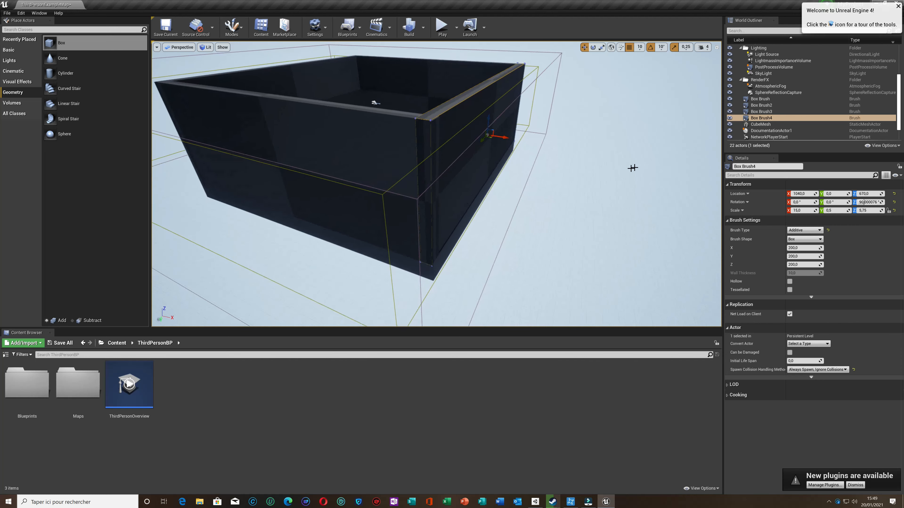
key("Left")
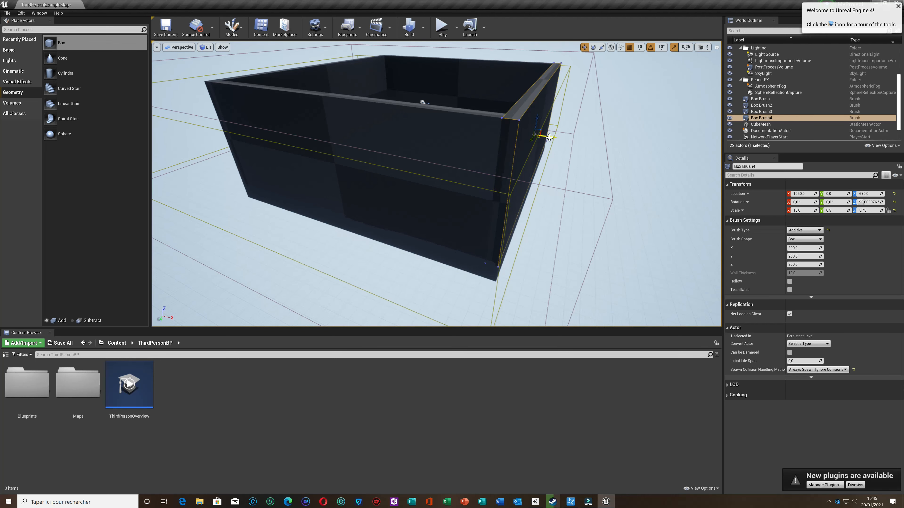
Inspect the wall corners from outside and the enclosed arena from inside, with the wall deselected
key("Up")
key("Left")
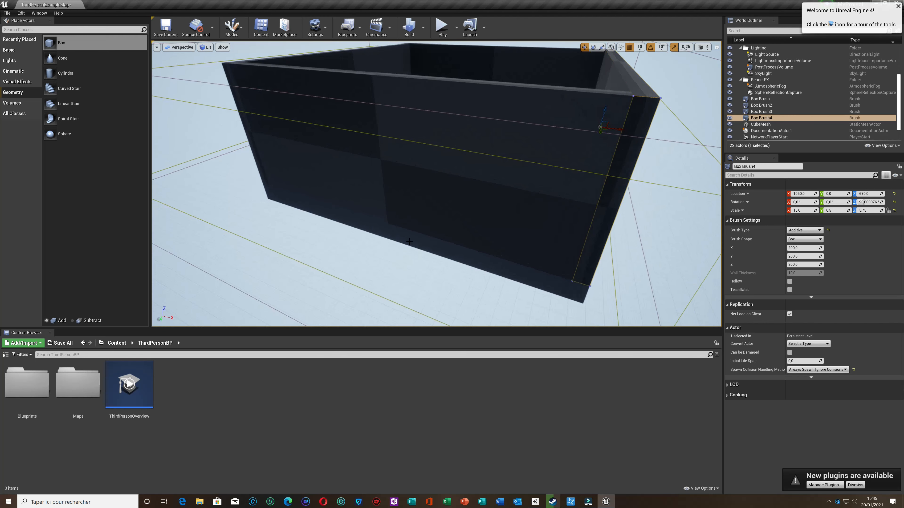
left_click(390, 252)
mouse_move(390, 252)
right_mouse_down()
mouse_move(409, 194)
mouse_move(390, 210)
right_mouse_up()
key("Up")
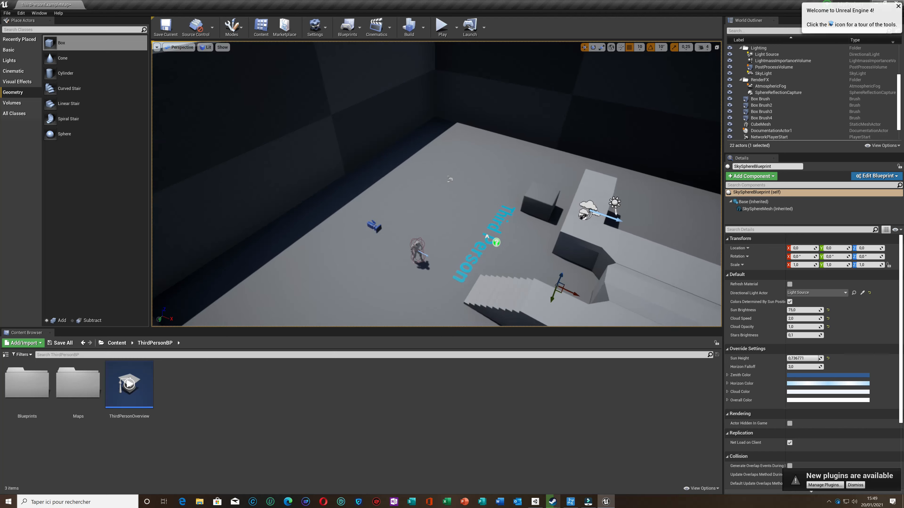
right_click_drag(493, 254, 493, 249)
scroll(492, 200, "up", 4)
right_click_drag(501, 206, 529, 245)
key("a")
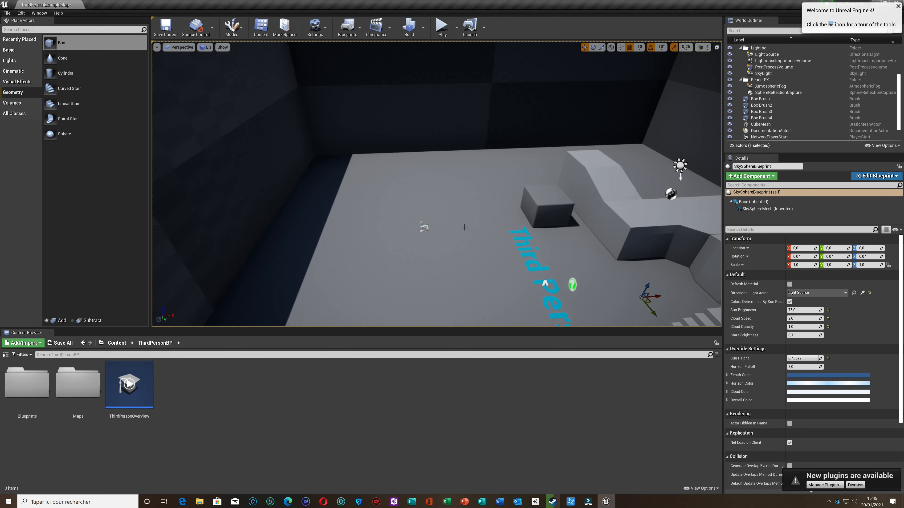
Rename the first wall brush, Box Brush, as Wall
right_click(775, 101)
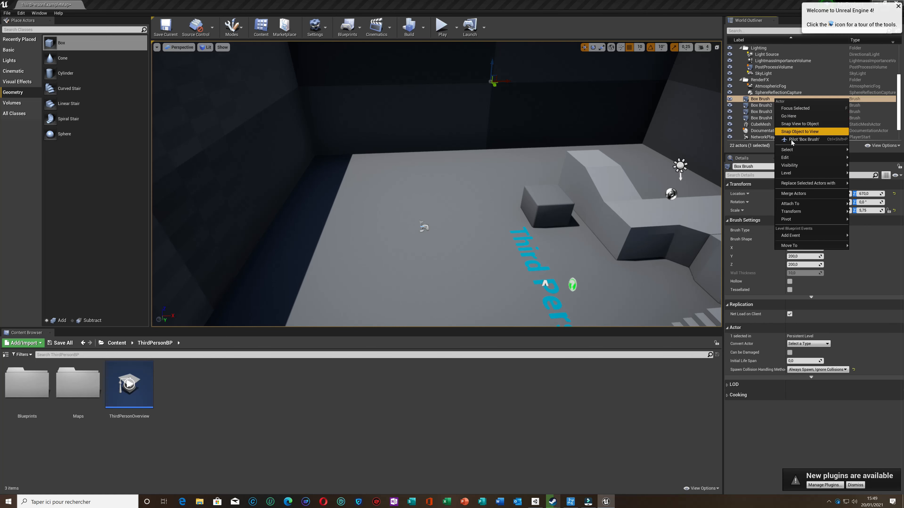
mouse_move(791, 158)
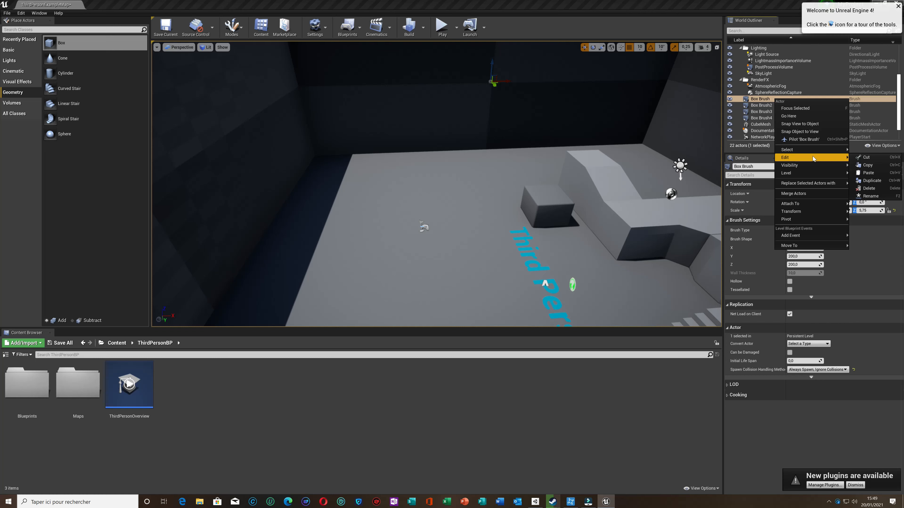
left_click(873, 196)
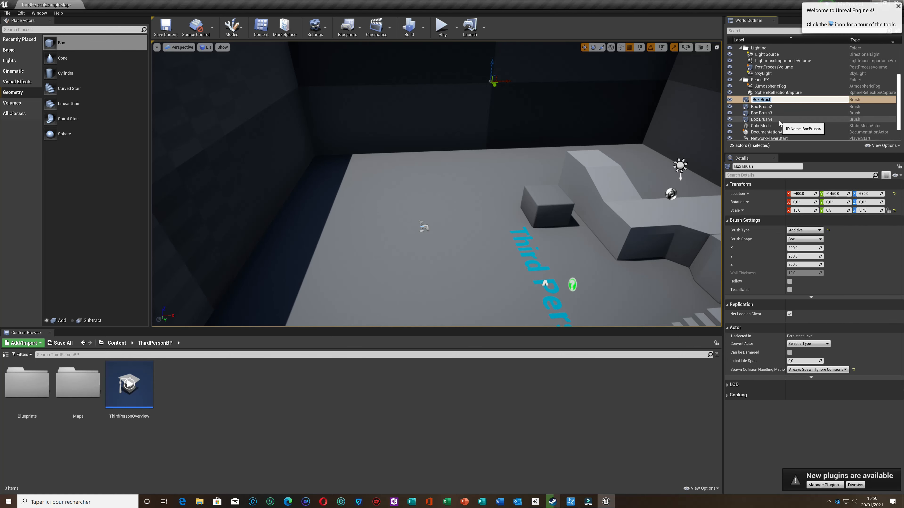
key("BackSpace")
type("Wall")
Rename the second wall brush, Box Brush2, as Wall
left_click(776, 108)
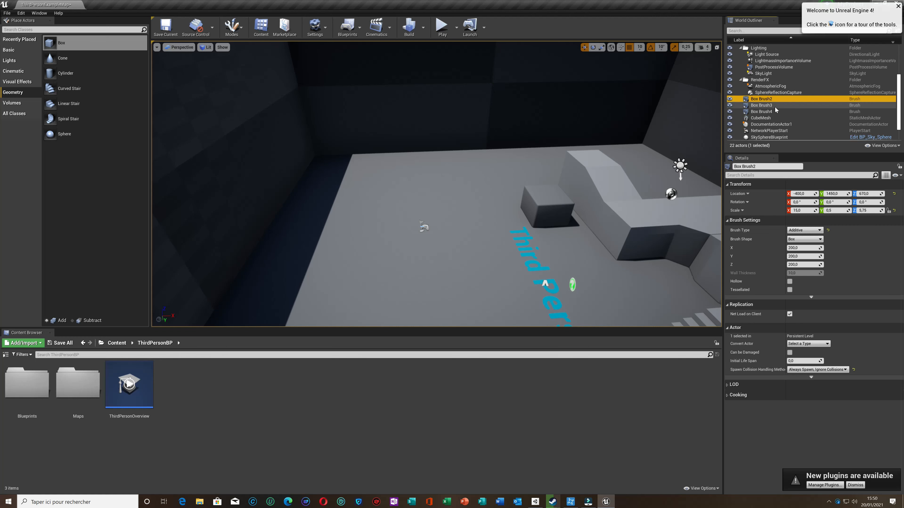
left_click(779, 100)
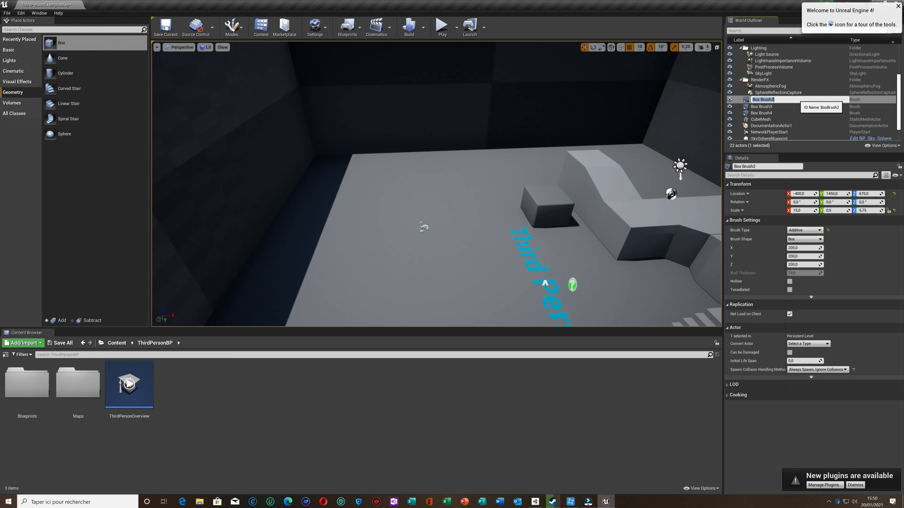
scroll(797, 99, "down", 2)
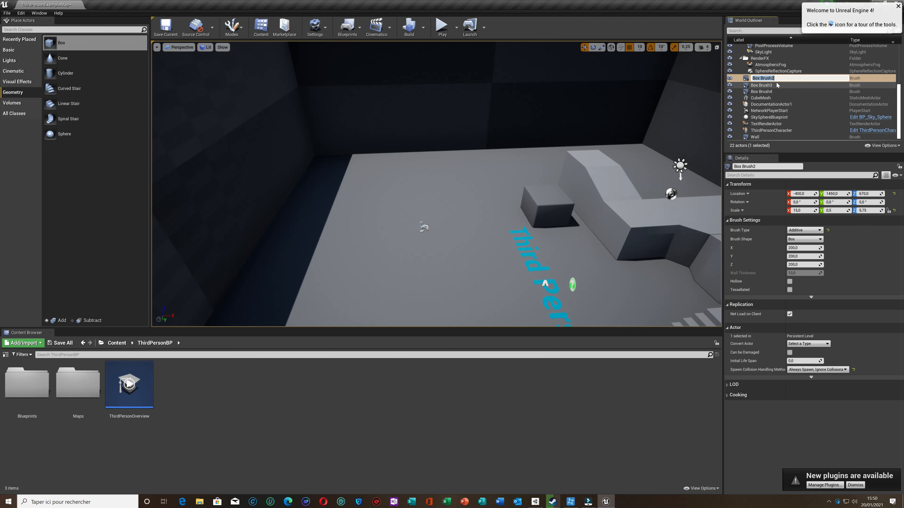
type("w")
key("BackSpace")
key("BackSpace")
key("BackSpace")
type("W")
key("Return")
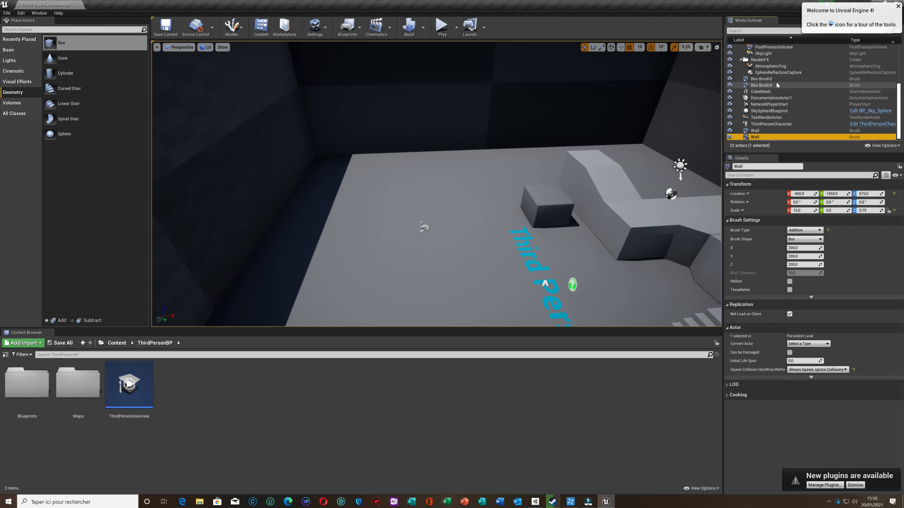
Rename the third wall brush, Box Brush3, as Wall
left_click(776, 78)
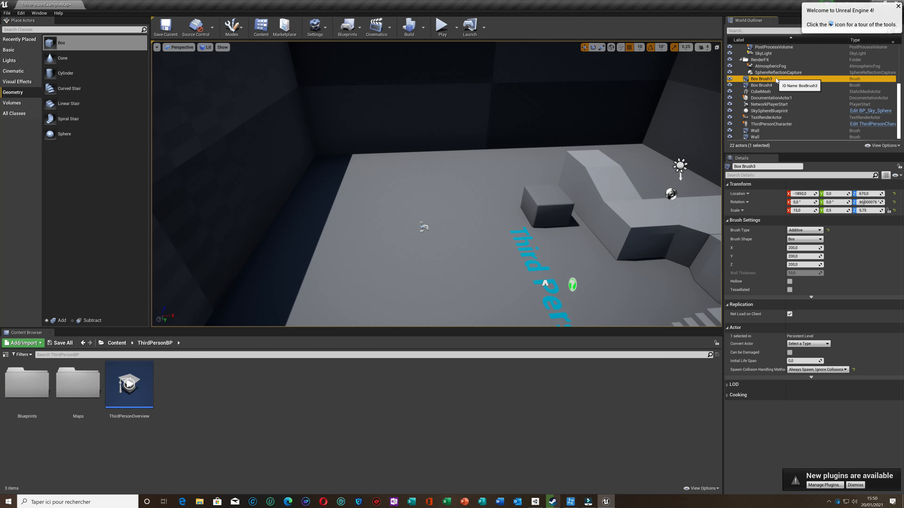
scroll(776, 81, "up", 3)
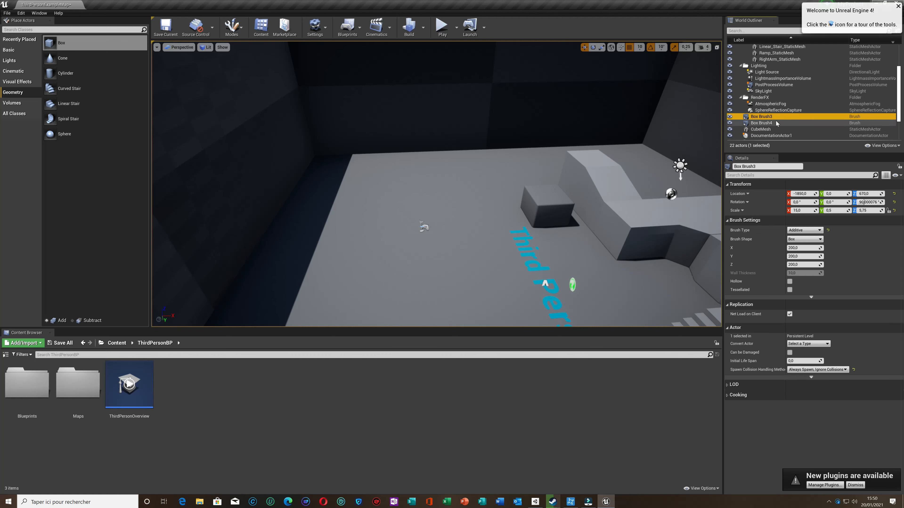
right_click(777, 117)
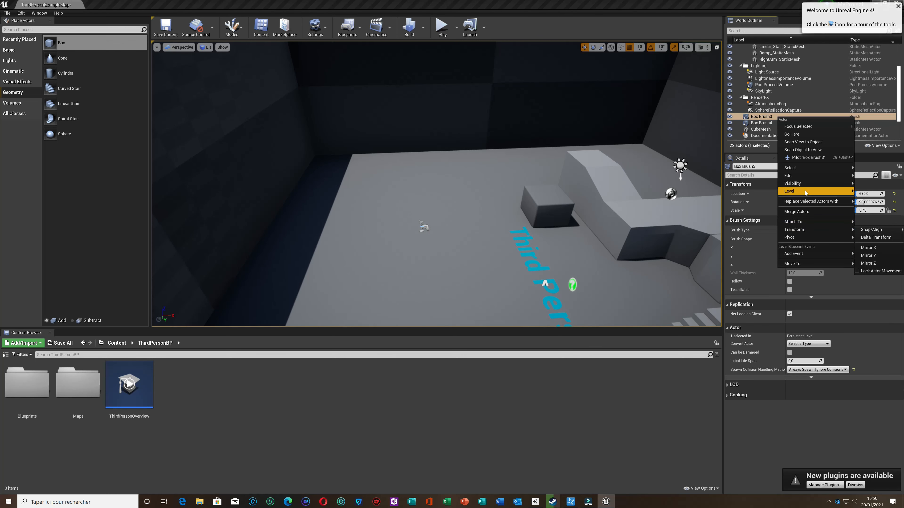
mouse_move(840, 177)
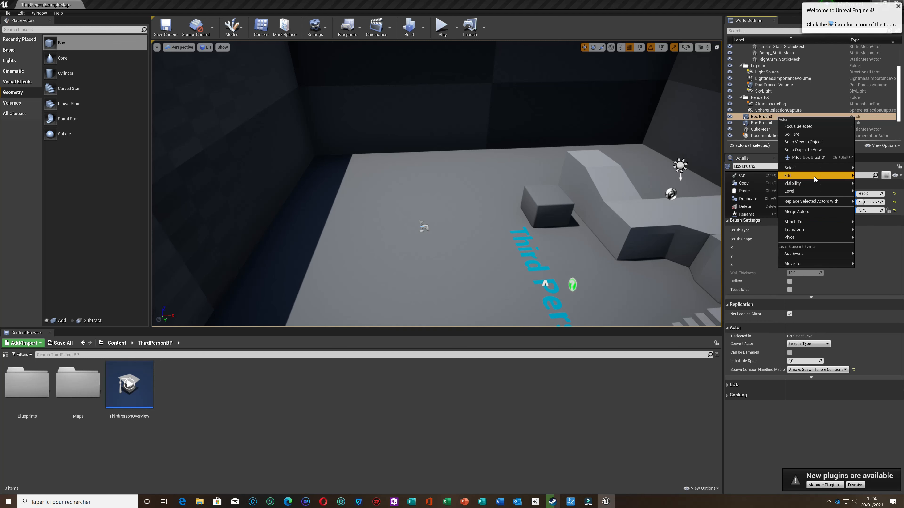
left_click(765, 213)
key("BackSpace")
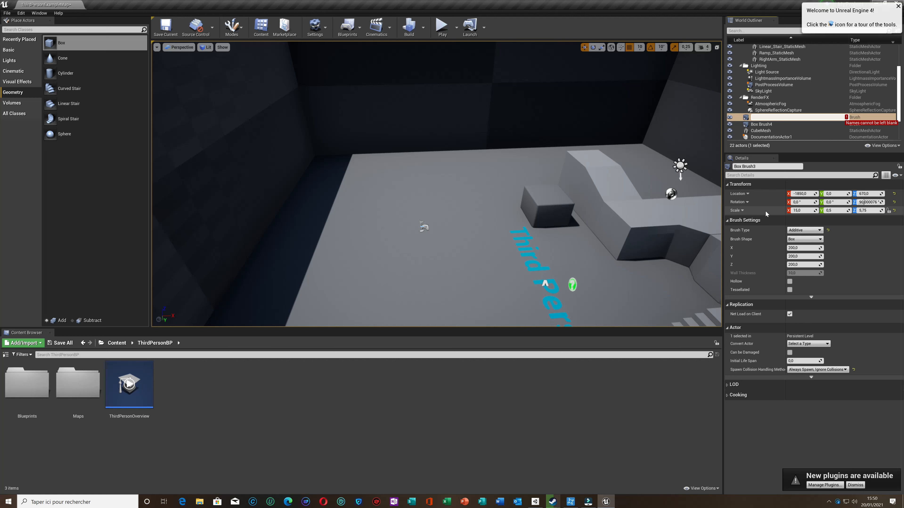
type("Wall")
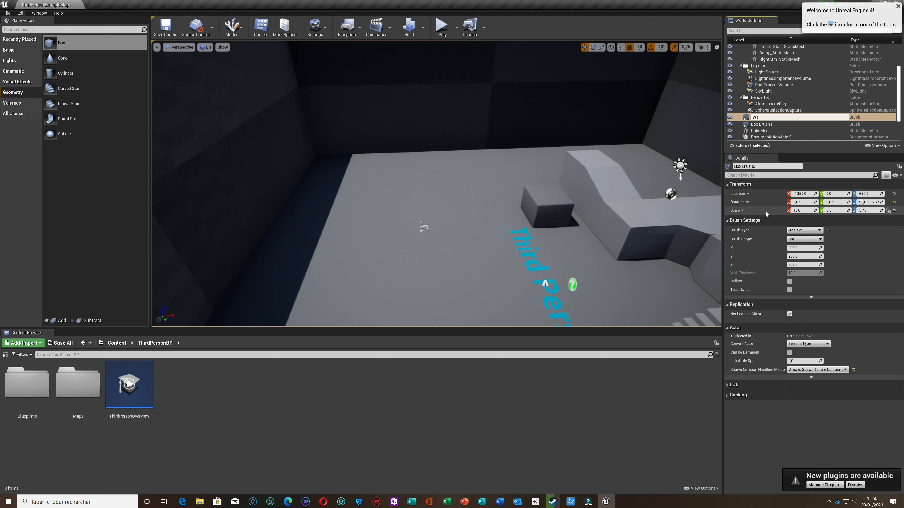
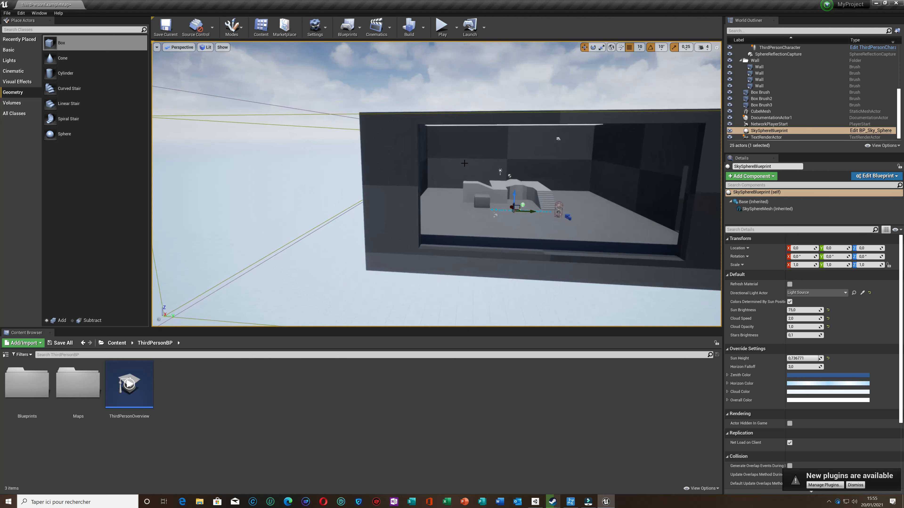
Examine the arena from outside, checking the door and window openings in its walls
right_click_drag(401, 287, 452, 278)
key("Left")
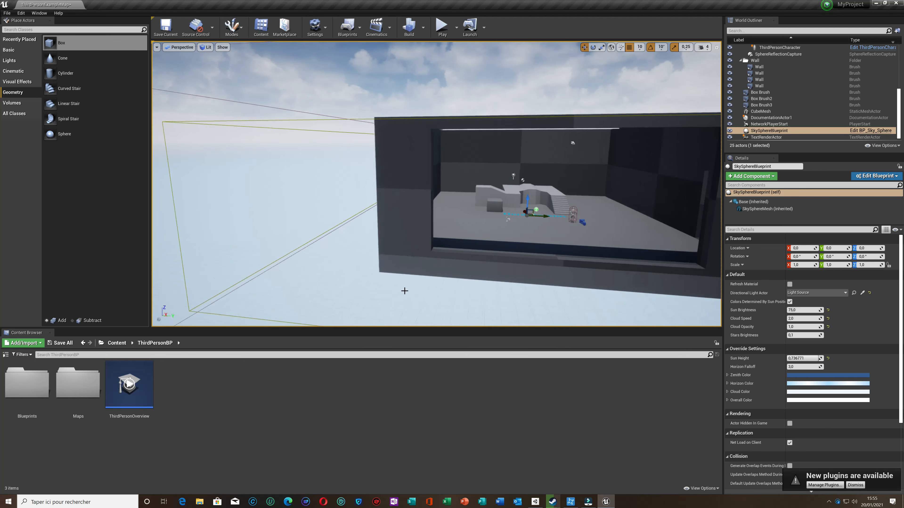
key("Right")
key("Left")
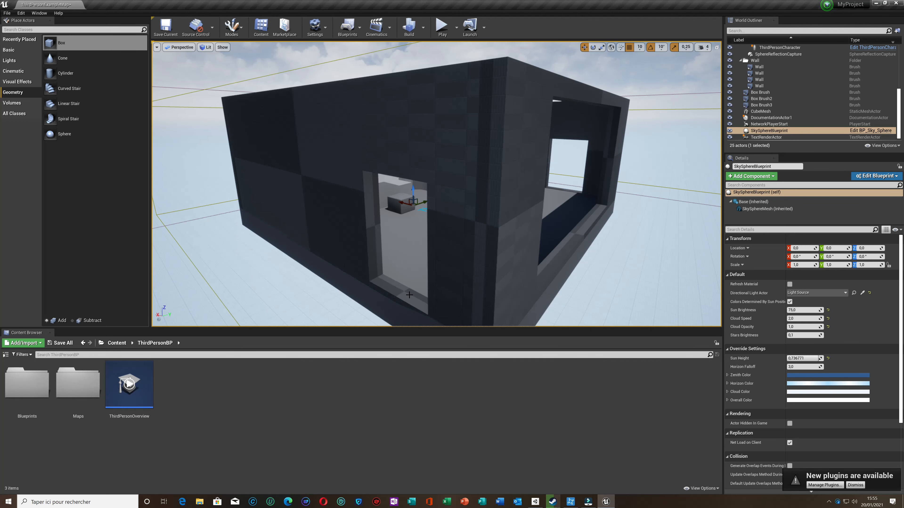
key("Up")
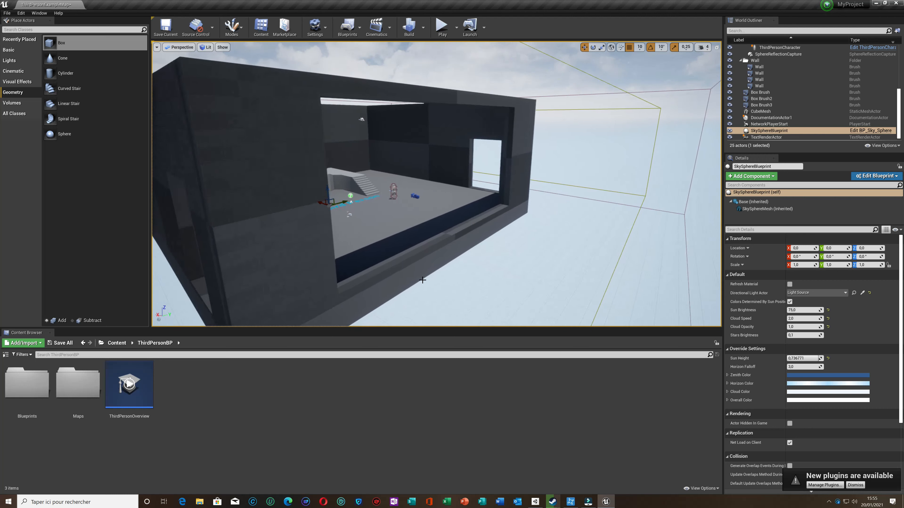
key("Left")
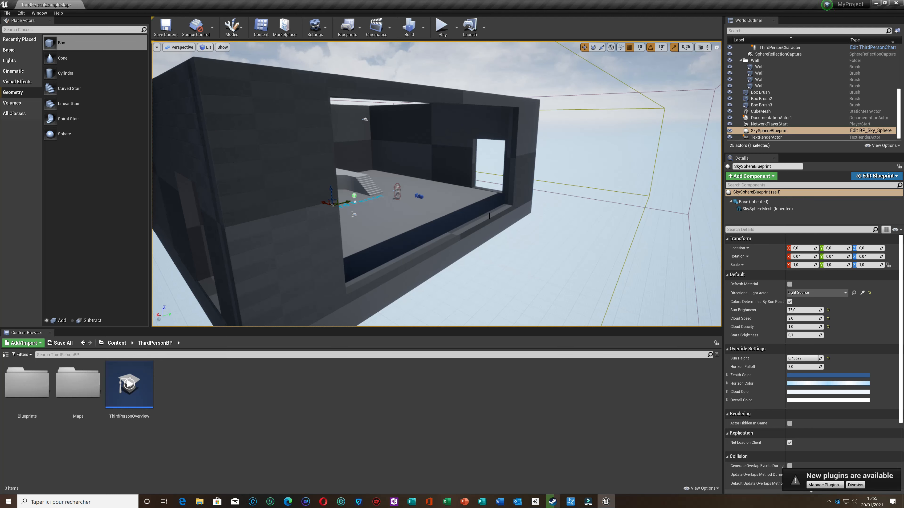
right_click_drag(556, 245, 485, 256)
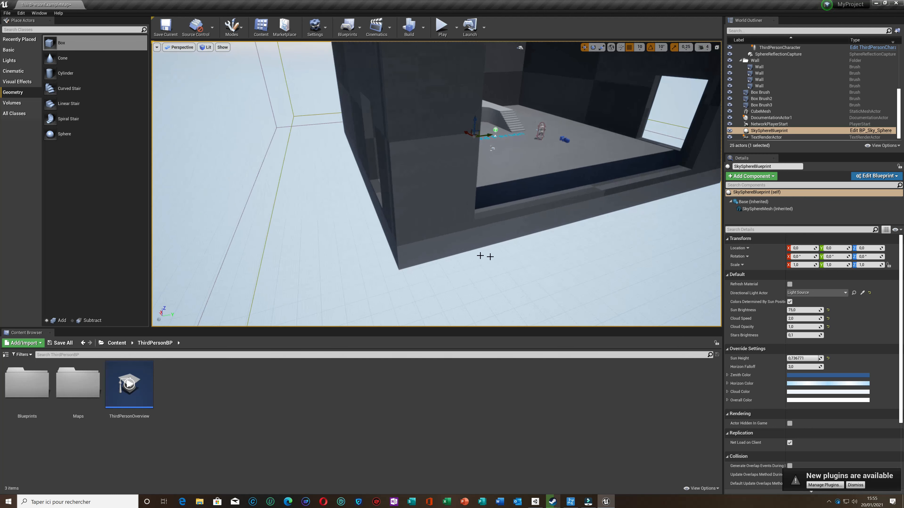
key("Right")
key("Up")
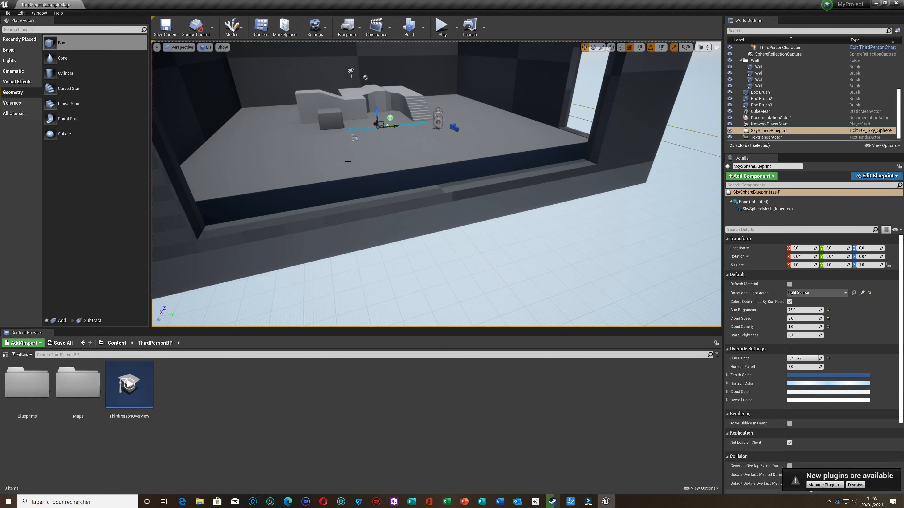
Select the arena's Floor mesh and browse the materials in the StarterContent Materials folder
left_click(325, 149)
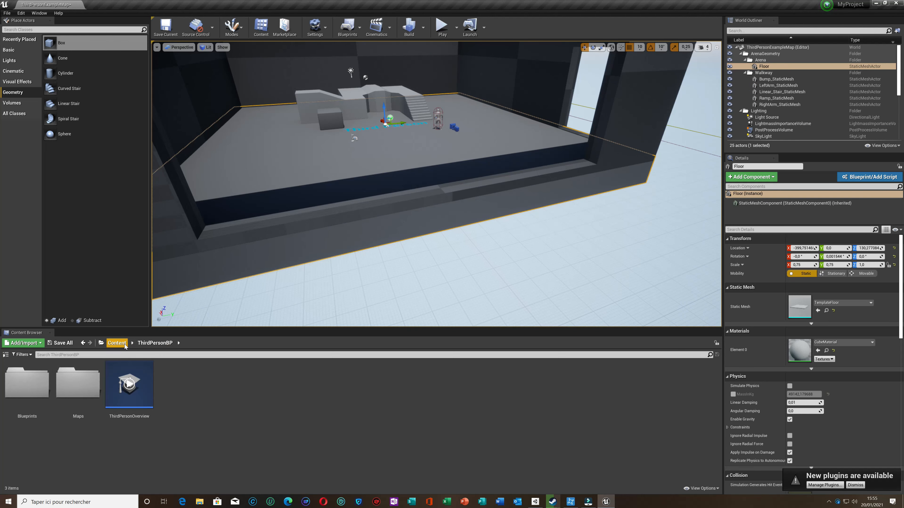
left_click(117, 343)
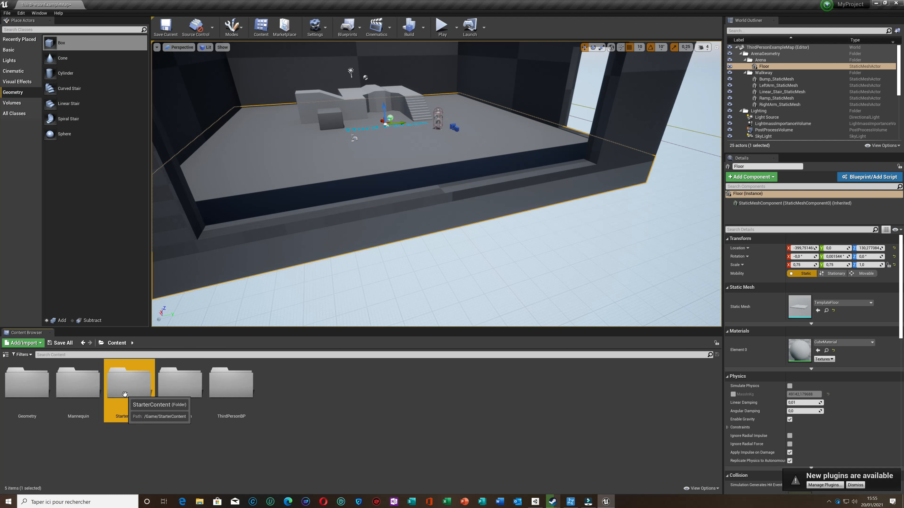
double_click(132, 386)
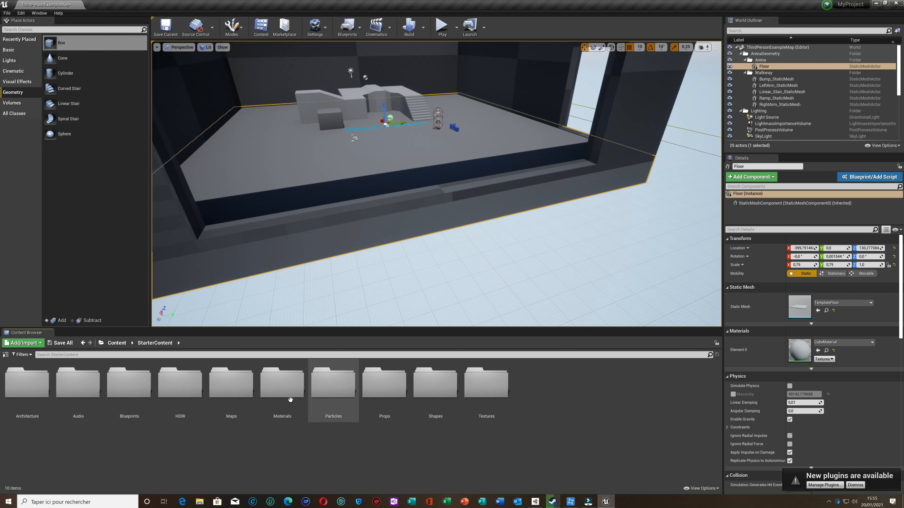
double_click(291, 388)
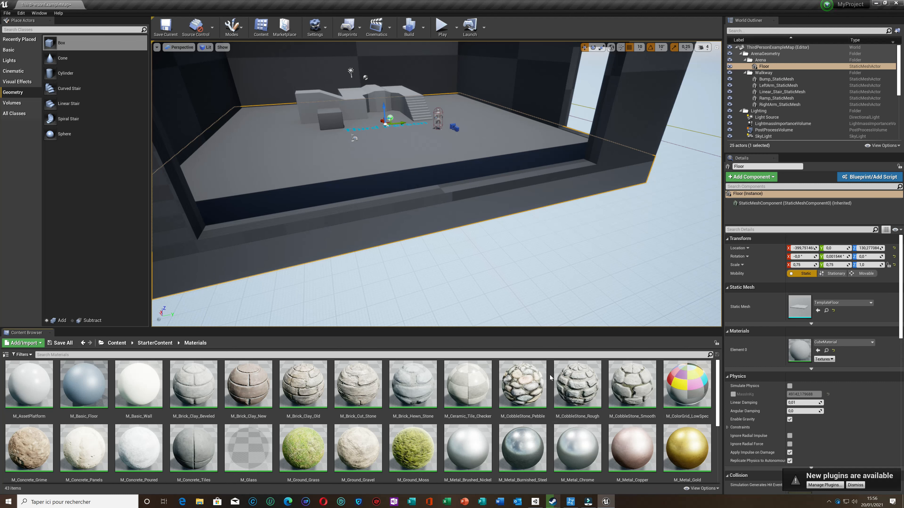
key("Down")
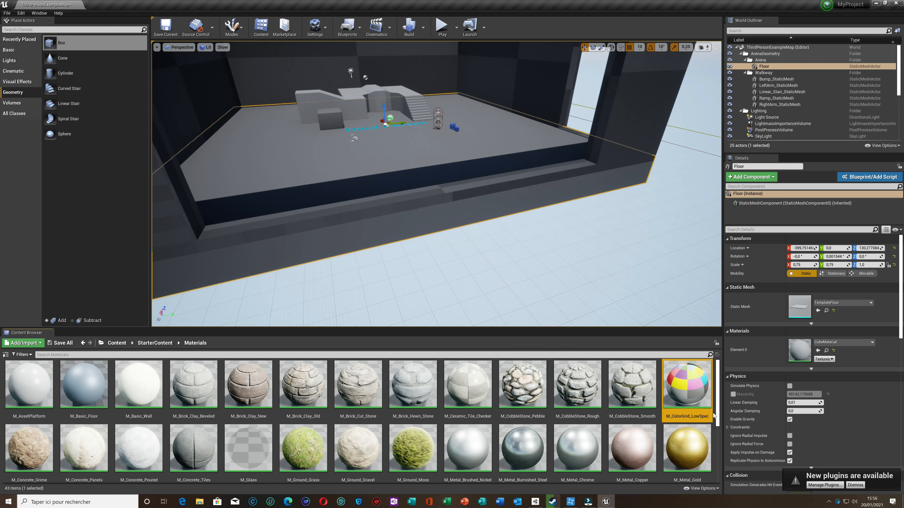
scroll(638, 404, "down", 3)
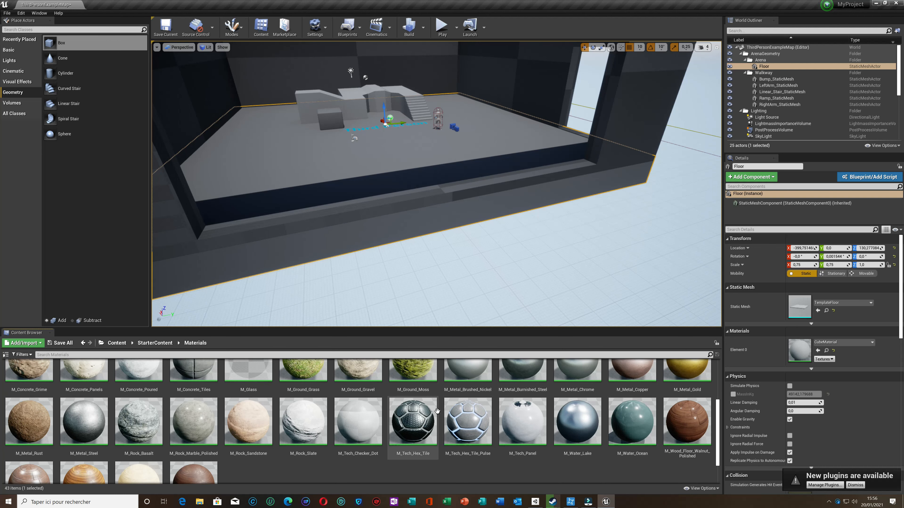
scroll(437, 413, "up", 1)
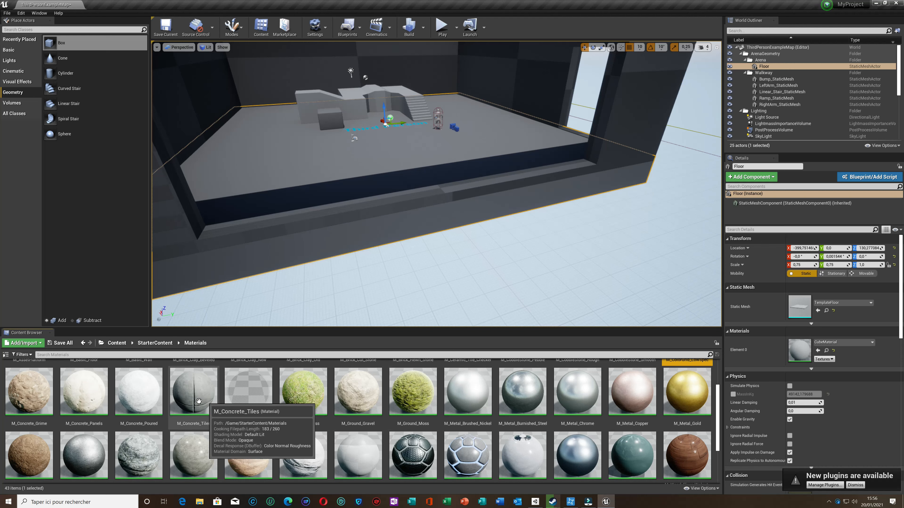
Try the M_Concrete_Grime and M_Wood_Floor_Walnut_Polished materials on the arena floor
left_click(41, 396)
left_click_drag(42, 396, 285, 157)
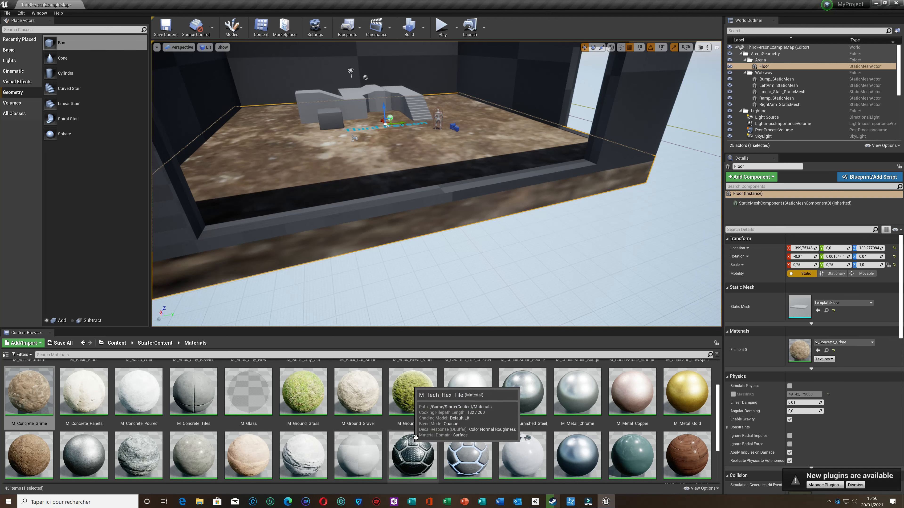
scroll(399, 444, "down", 1)
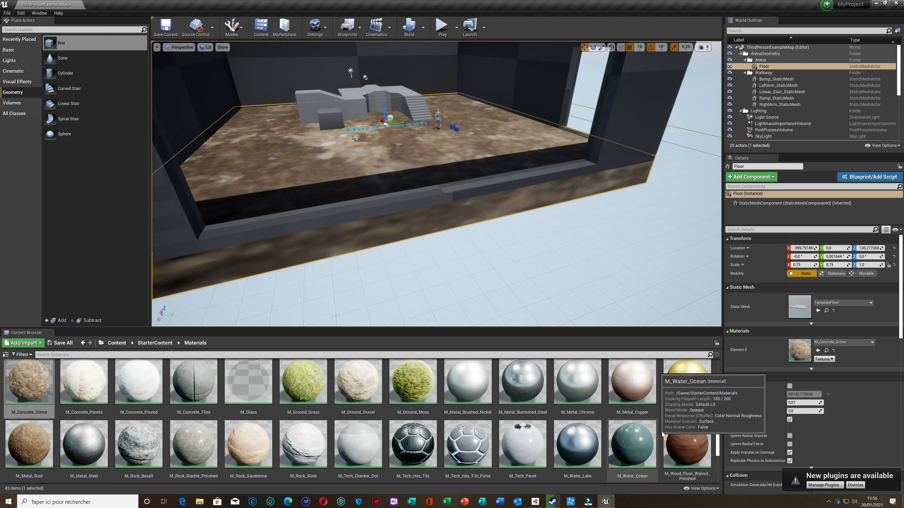
left_click_drag(676, 431, 374, 170)
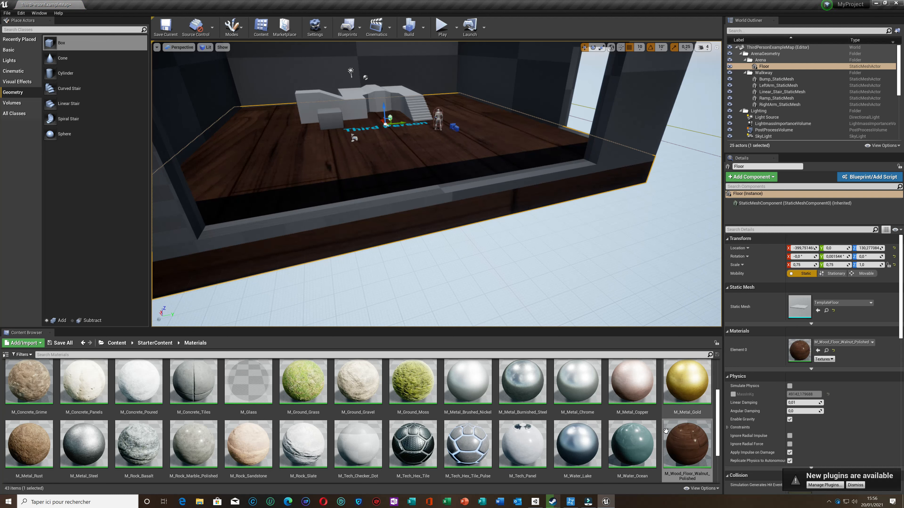
Try the M_Wood_Walnut, M_Wood_Floor_Walnut_Worn, M_Wood_Oak and M_Wood_Pine materials in turn on the arena floor
scroll(426, 444, "down", 5)
left_click_drag(196, 450, 266, 173)
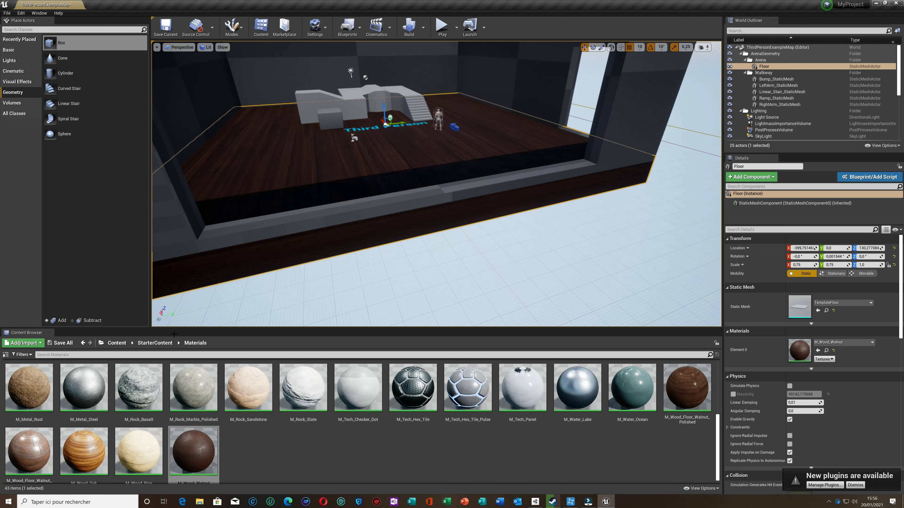
left_click_drag(29, 450, 248, 174)
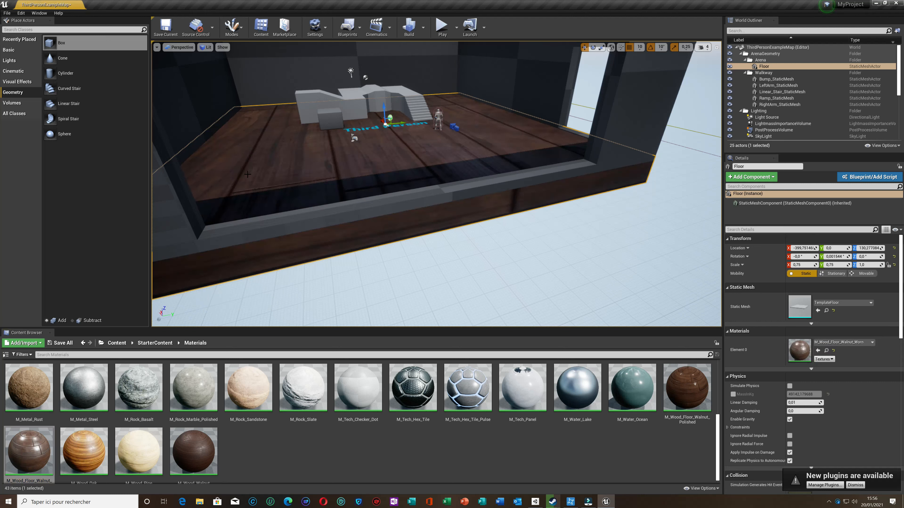
left_click(92, 460)
left_click_drag(97, 450, 282, 187)
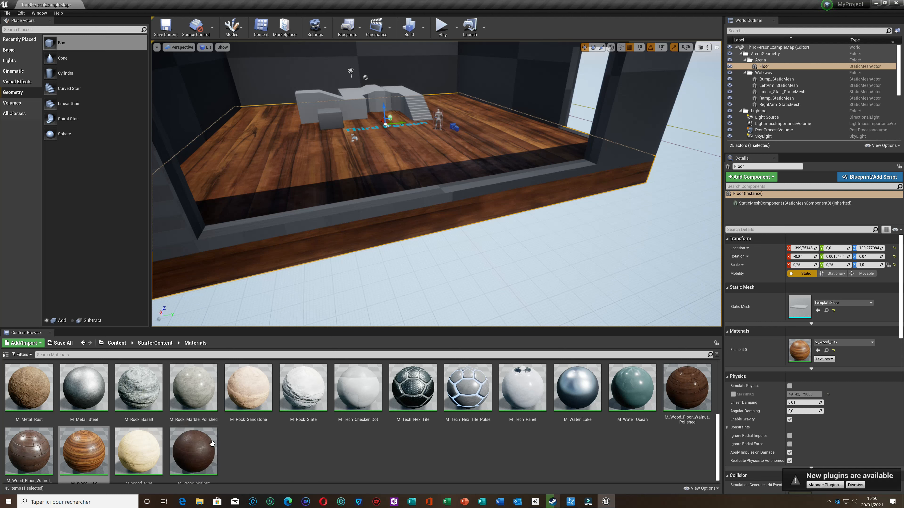
left_click_drag(153, 454, 286, 166)
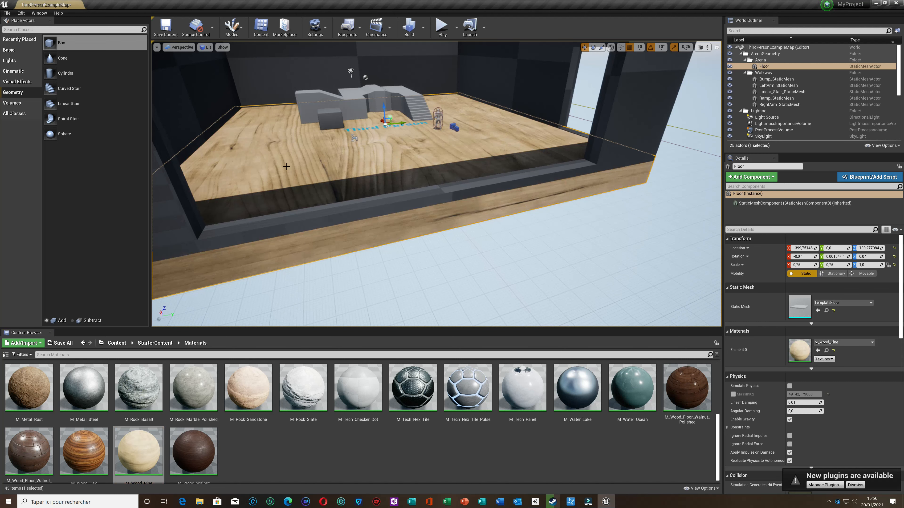
Apply the M_Wood_Walnut material to the arena floor and check its look from outside the arena
left_click_drag(193, 451, 290, 165)
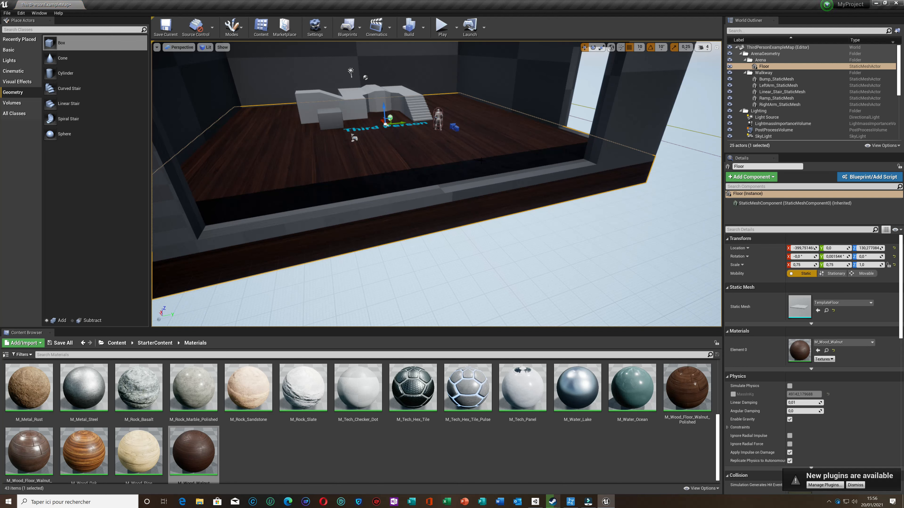
scroll(500, 149, "up", 3)
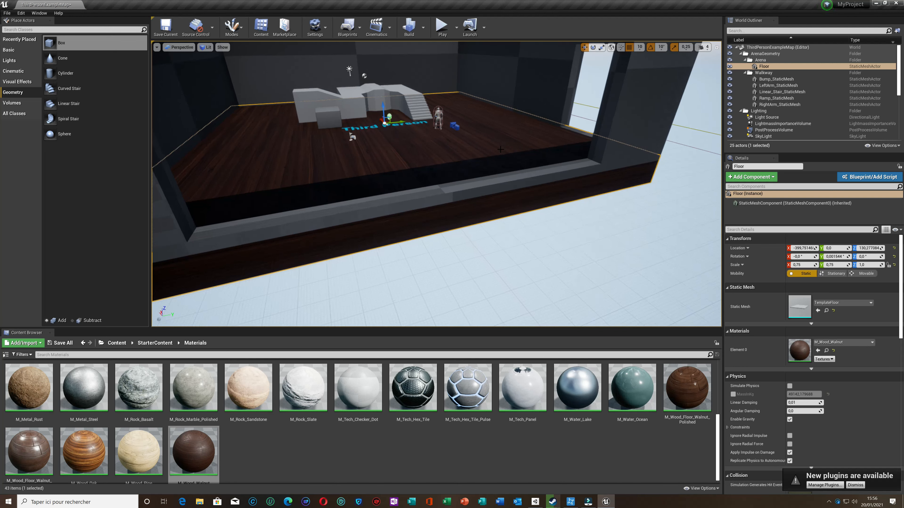
scroll(501, 243, "down", 2)
scroll(513, 244, "down", 1)
right_click_drag(512, 245, 555, 200)
scroll(513, 239, "up", 3)
right_click_drag(516, 234, 372, 233)
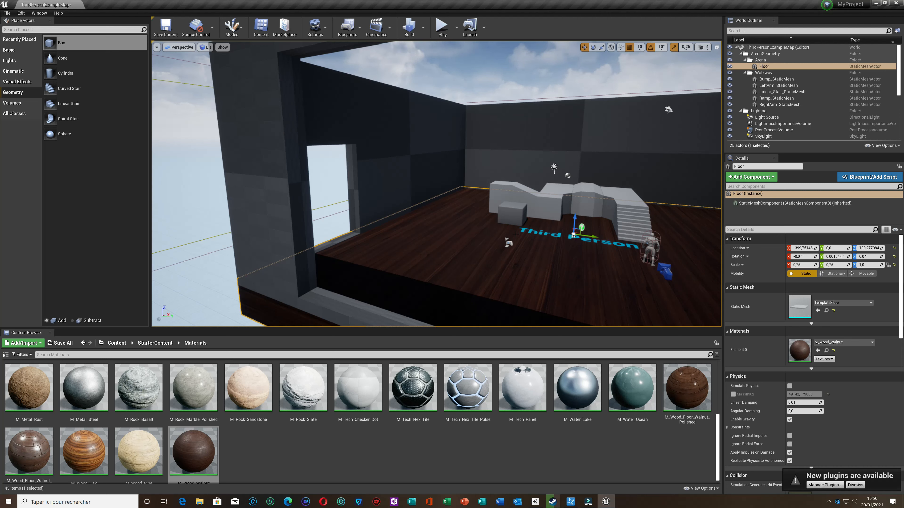
scroll(515, 234, "down", 2)
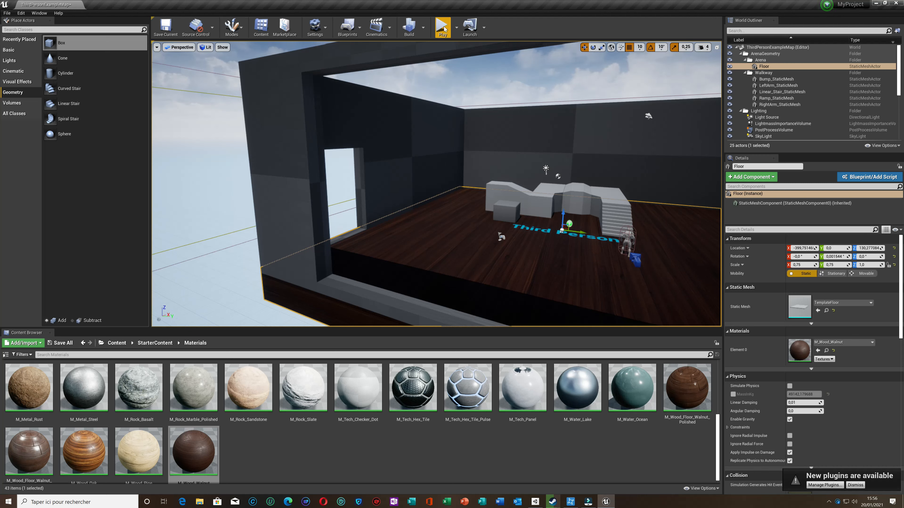
Save the level and playtest it twice with the walnut floor, ending the play session
left_click(166, 28)
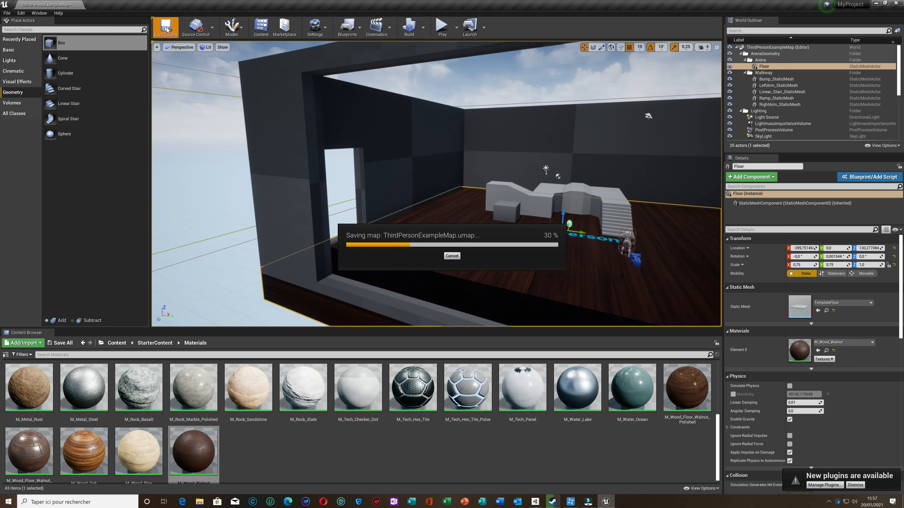
left_click(437, 30)
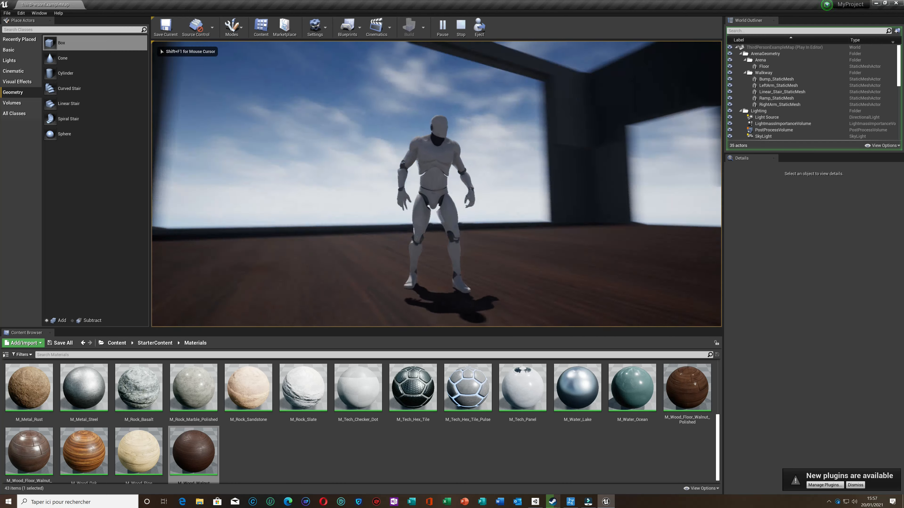
key("w")
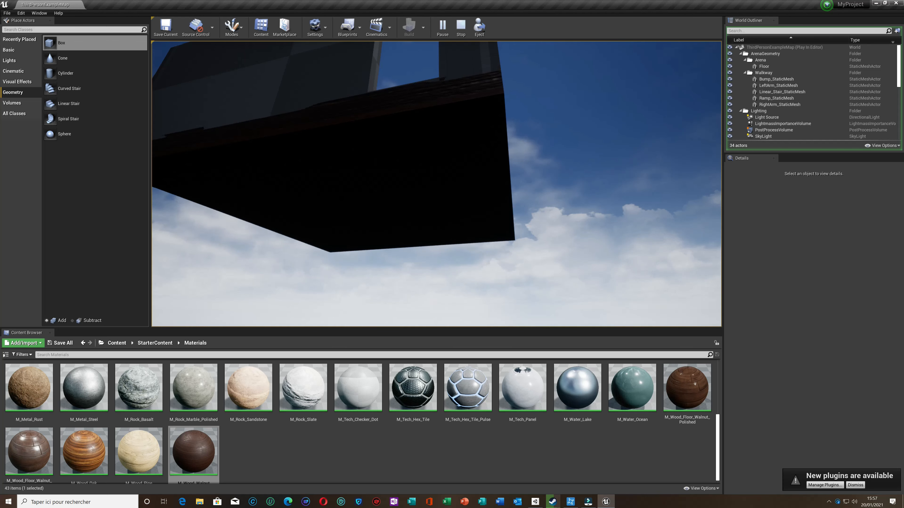
key("Escape")
left_click(441, 29)
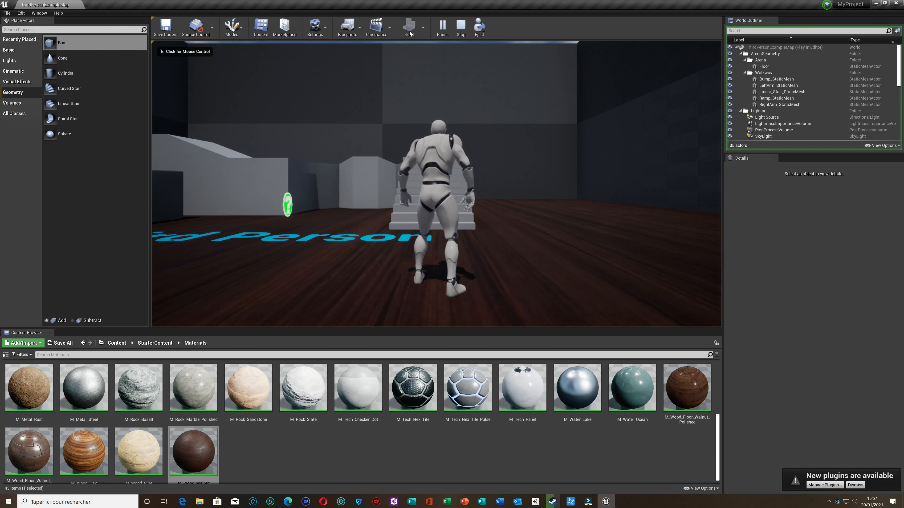
left_click(461, 29)
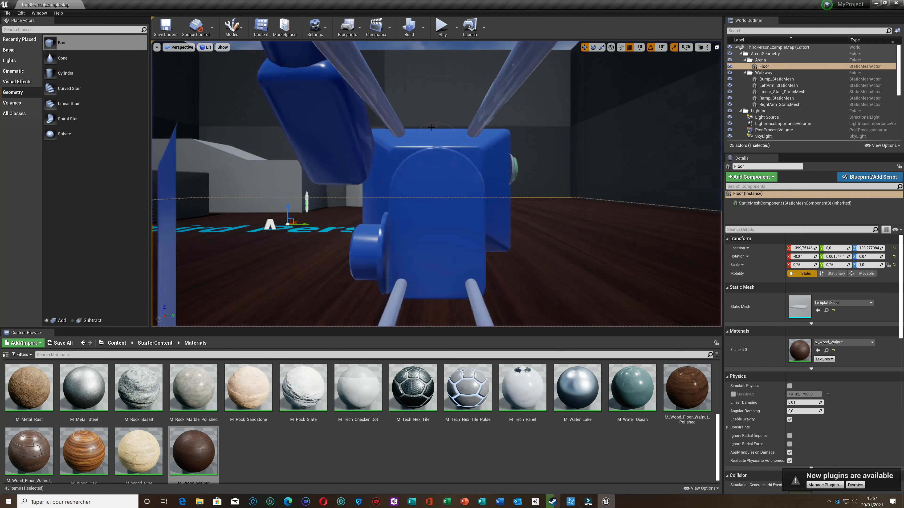
Apply the M_Wood_Oak material to the inner faces of the arena's back wall and both side walls
scroll(431, 127, "down", 15)
right_click_drag(430, 127, 432, 77)
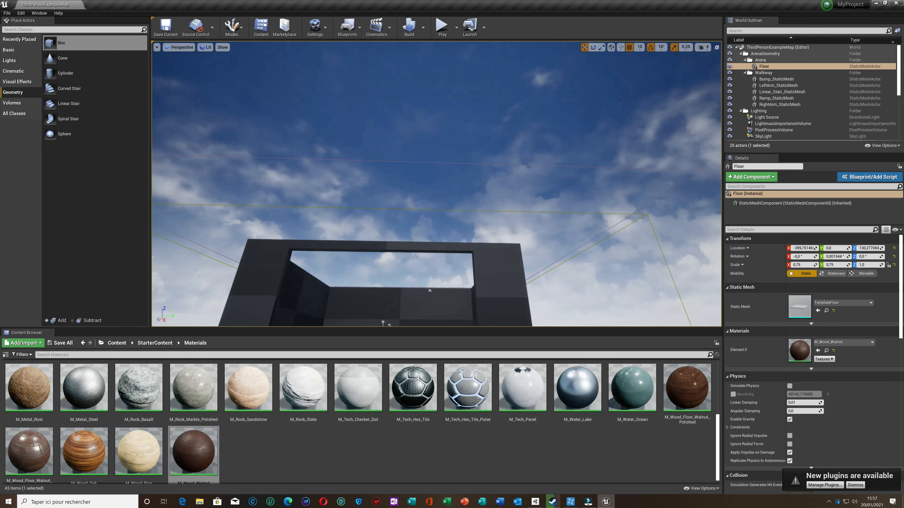
key("f")
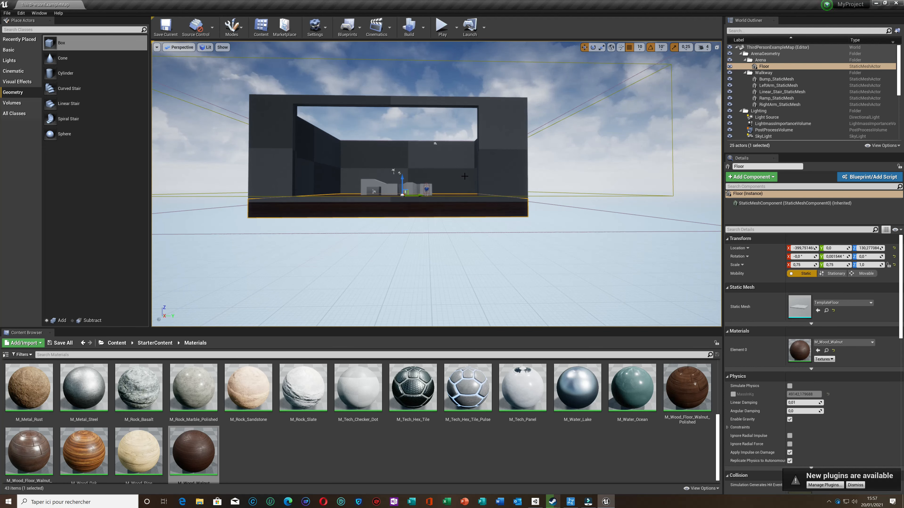
right_click_drag(493, 217, 499, 167)
scroll(493, 217, "up", 5)
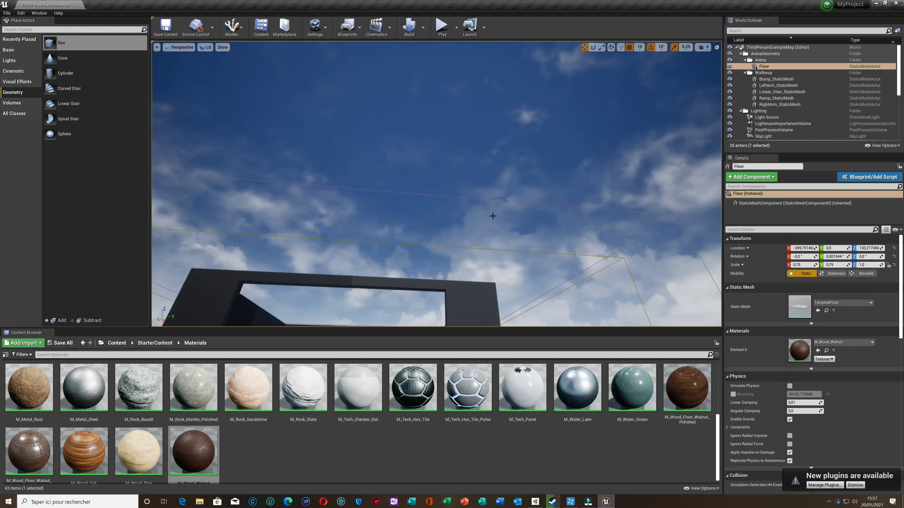
scroll(492, 201, "up", 3)
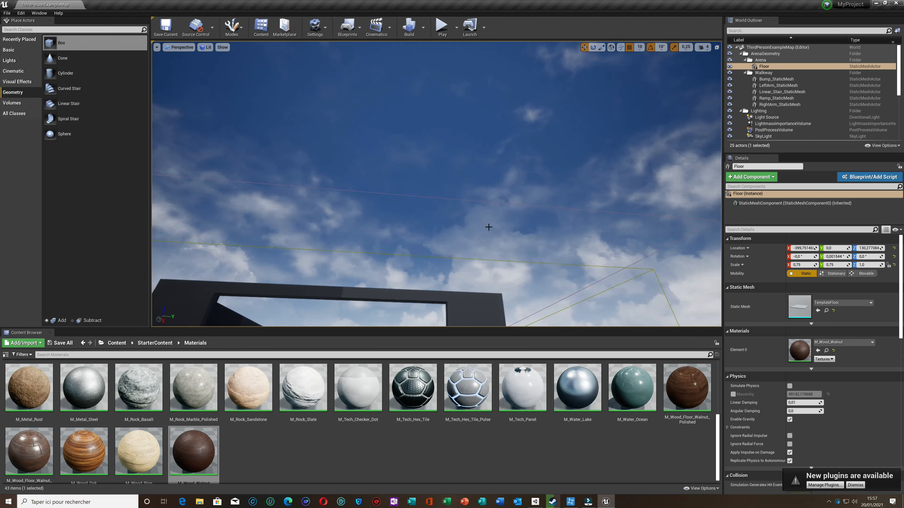
key("f")
right_click_drag(471, 183, 466, 236)
scroll(465, 235, "down", 3)
scroll(465, 235, "up", 5)
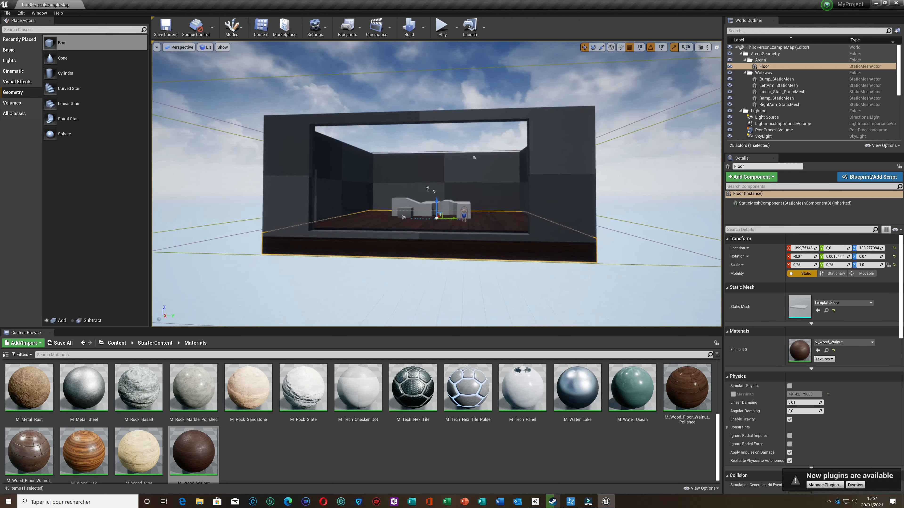
scroll(467, 226, "up", 3)
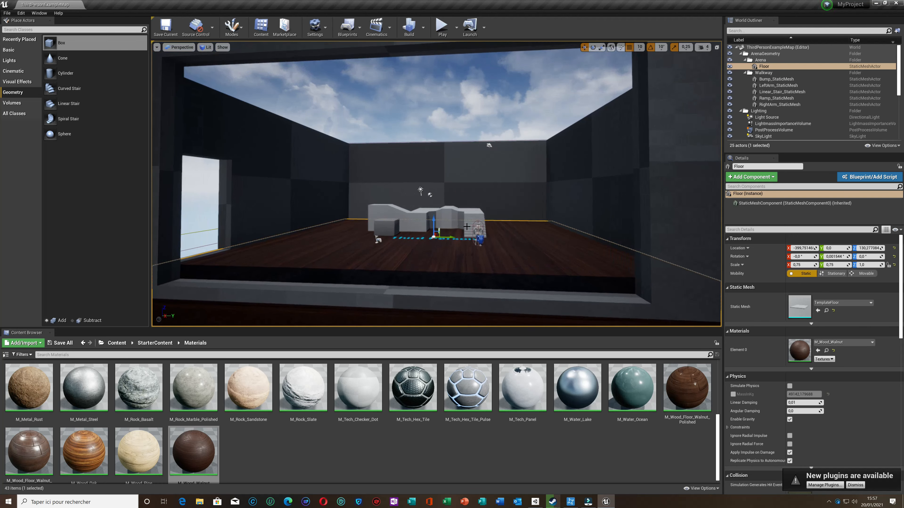
left_click(395, 188)
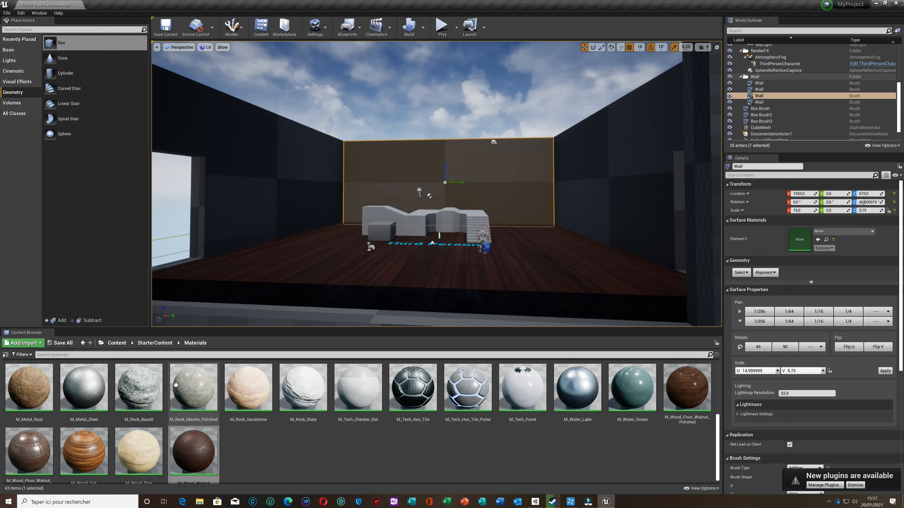
mouse_move(84, 451)
left_mouse_down()
mouse_move(333, 195)
mouse_move(368, 185)
left_mouse_up()
left_click_drag(80, 449, 256, 192)
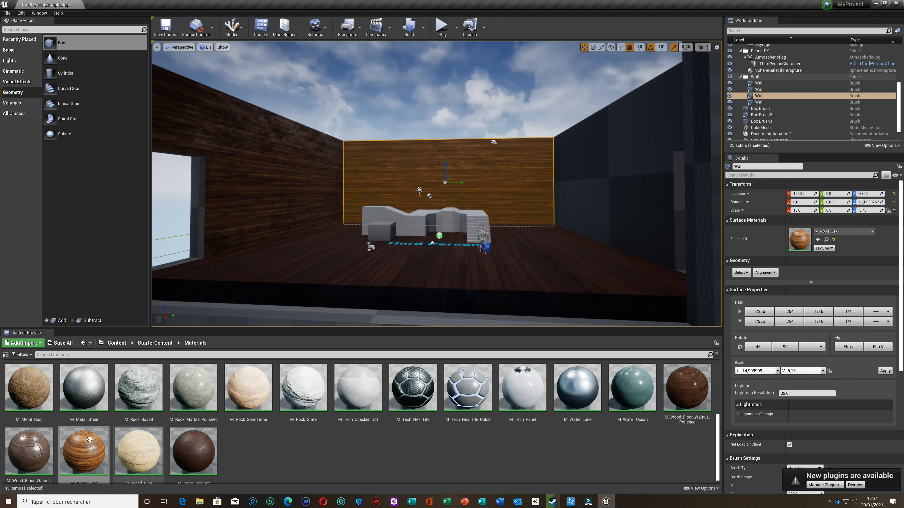
left_click_drag(89, 440, 603, 186)
Inspect the oak side walls and apply M_Wood_Oak to the inner face of the wall with the large window opening
right_click_drag(598, 193, 616, 199)
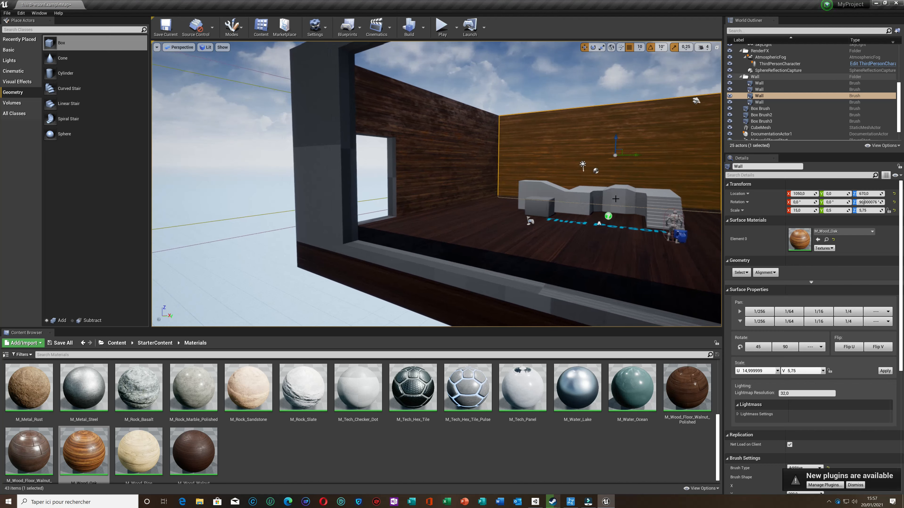
scroll(607, 188, "up", 8)
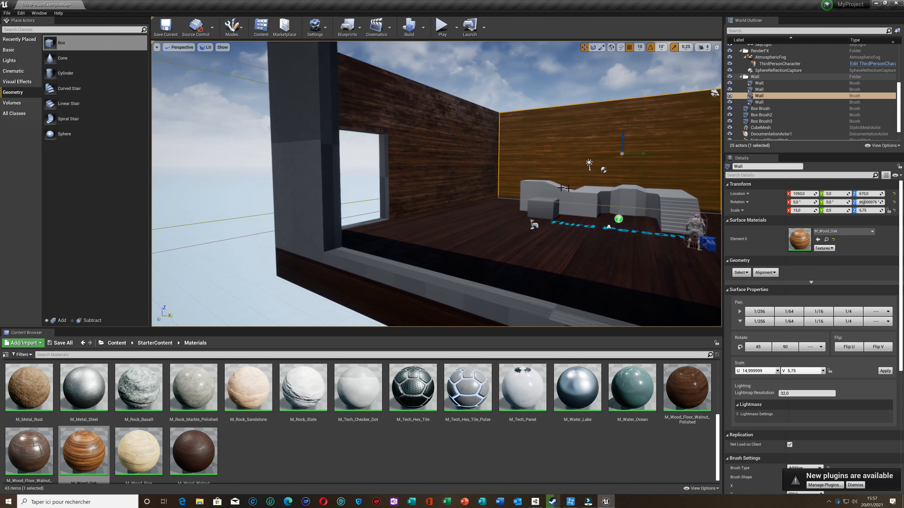
right_click_drag(520, 206, 467, 207)
scroll(467, 208, "up", 10)
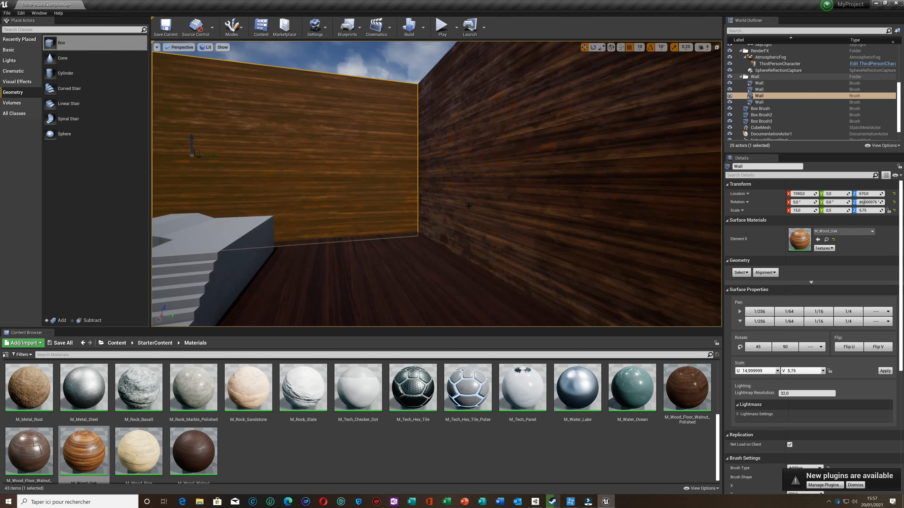
left_click(387, 250)
right_click_drag(387, 250, 314, 254)
left_click_drag(84, 451, 238, 263)
right_click_drag(238, 263, 234, 246)
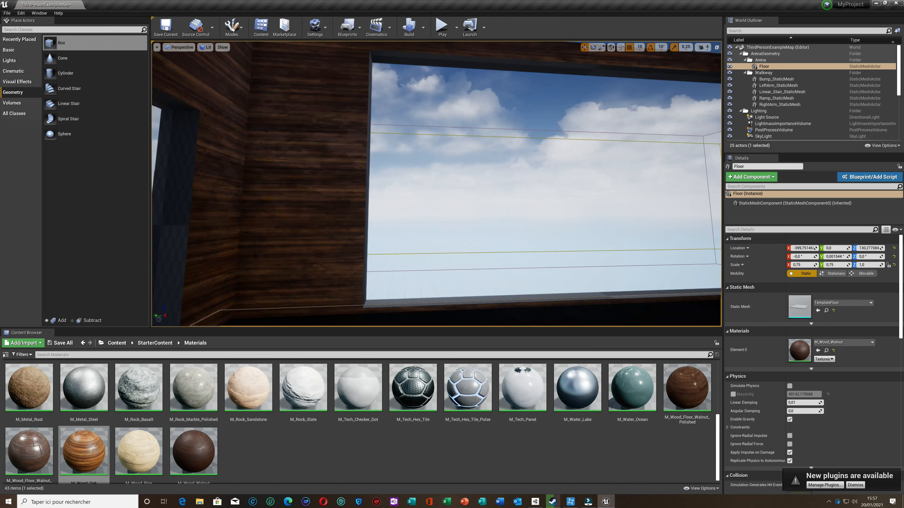
Apply M_Wood_Pine to the window-side jamb, lintel and threshold of the doorway left of the window as seen from inside
right_click_drag(308, 198, 324, 216)
right_click_drag(396, 210, 339, 204)
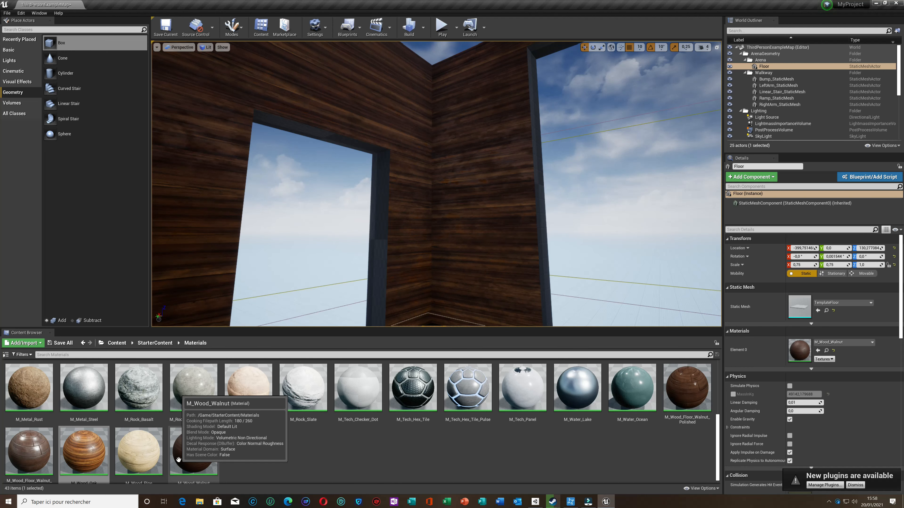
left_click_drag(135, 462, 379, 242)
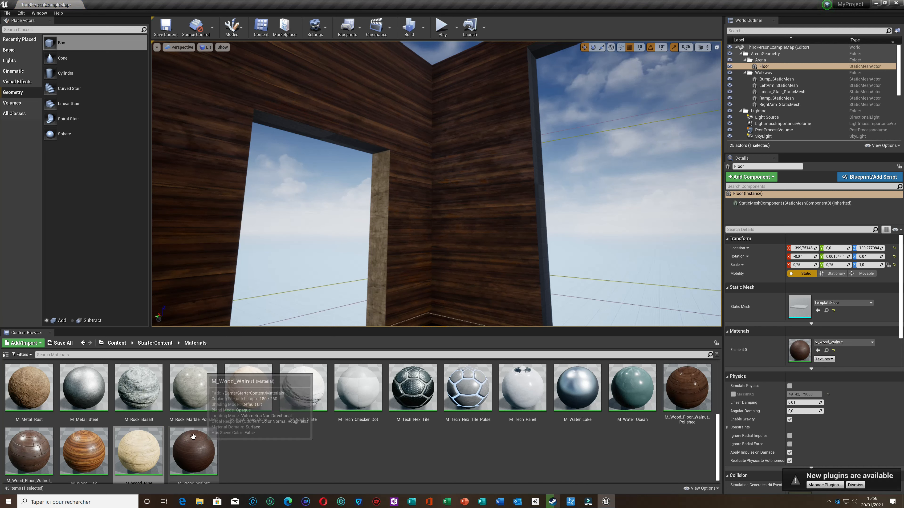
left_click_drag(138, 452, 324, 142)
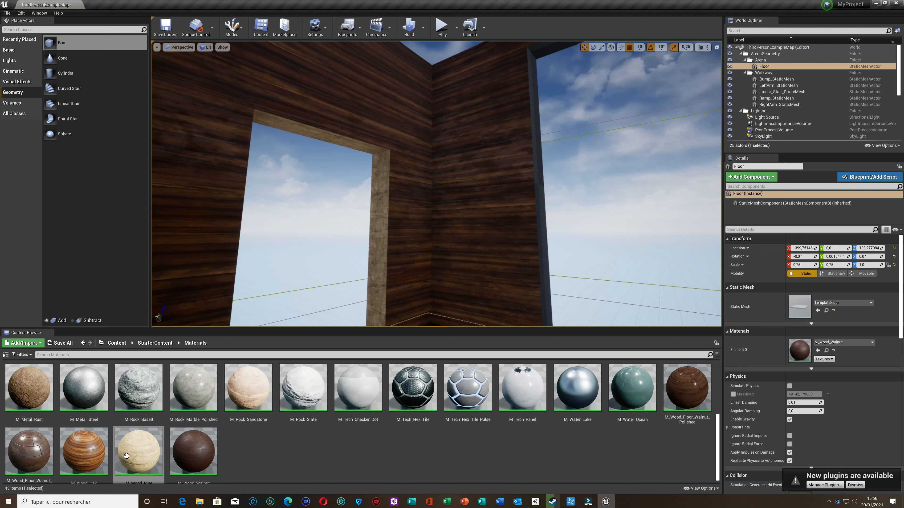
left_click(127, 457)
scroll(283, 289, "down", 5)
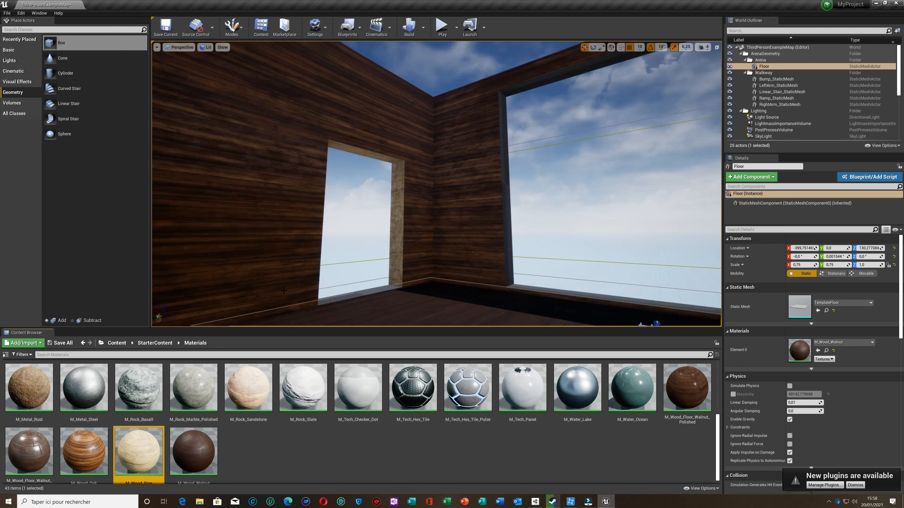
left_click_drag(138, 456, 361, 295)
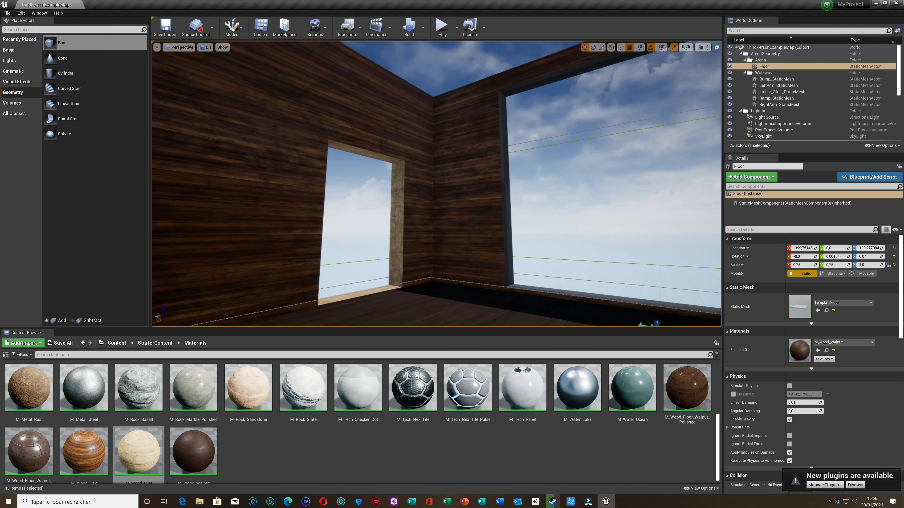
Apply M_Wood_Pine to the window-side jamb of the doorway in the opposite side wall
right_click_drag(438, 297, 558, 298)
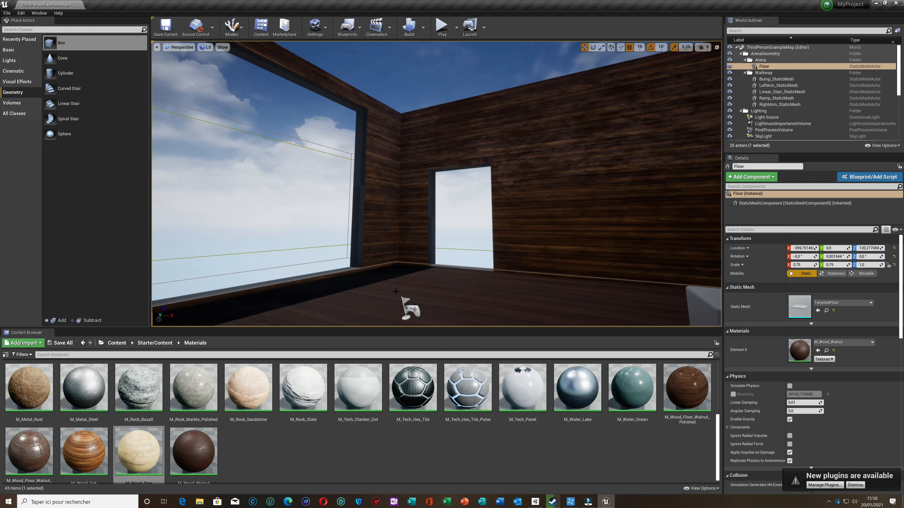
left_click_drag(139, 452, 432, 179)
left_click_drag(130, 462, 442, 172)
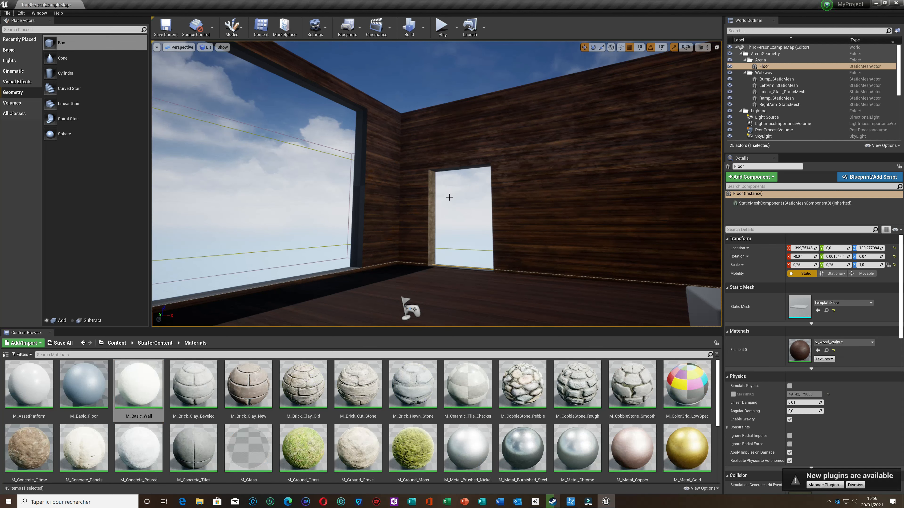
Apply M_Wood_Pine to the lintel and threshold of that second doorway
right_click_drag(408, 276, 459, 262)
scroll(408, 276, "up", 4)
right_click_drag(408, 276, 349, 292)
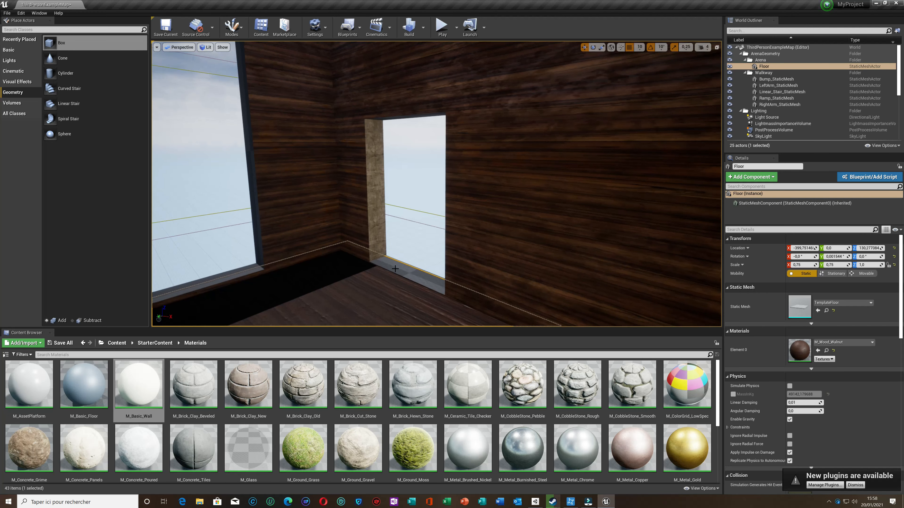
scroll(395, 268, "up", 3)
right_click_drag(427, 178, 385, 118)
scroll(165, 438, "down", 2)
scroll(165, 439, "down", 2)
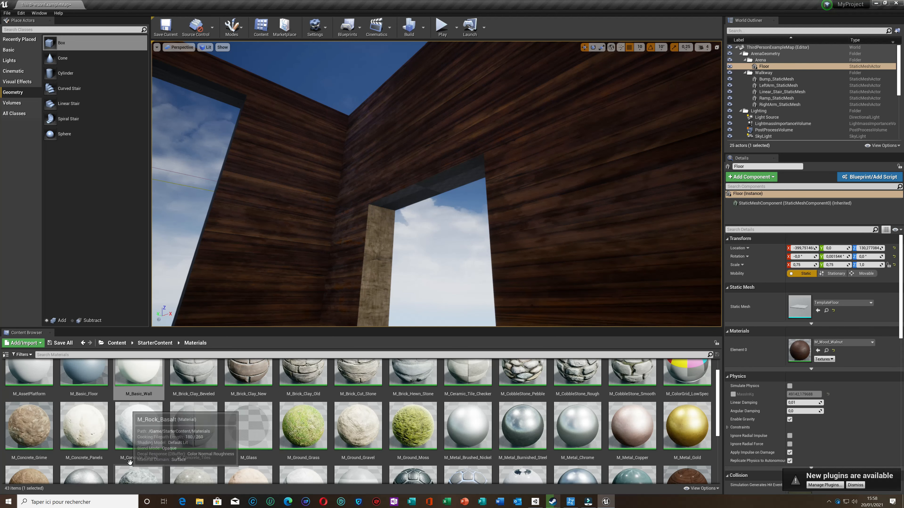
left_click(149, 440)
left_click_drag(149, 440, 413, 198)
right_click_drag(413, 198, 389, 216)
left_click_drag(149, 440, 409, 236)
Apply M_Wood_Pine to one side, the top and the sill of the large window opening
right_click_drag(409, 236, 356, 322)
left_click_drag(150, 440, 357, 245)
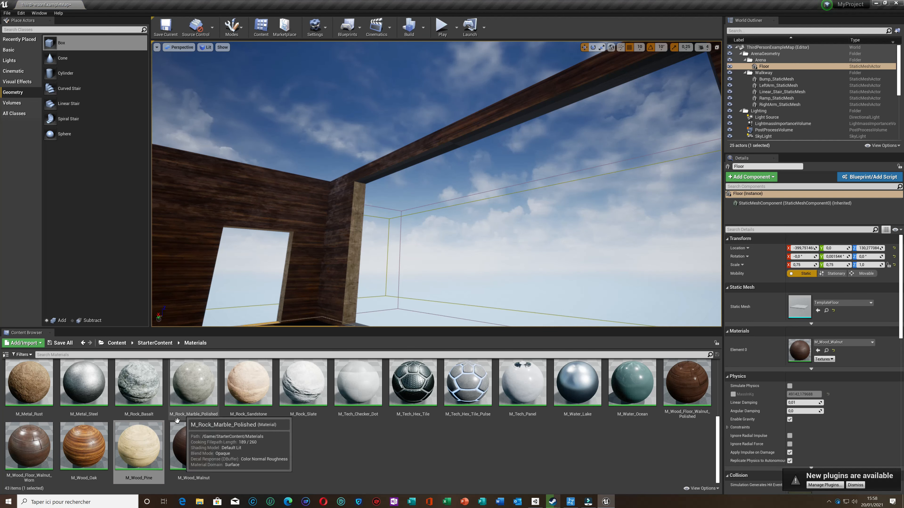
left_click_drag(149, 440, 462, 144)
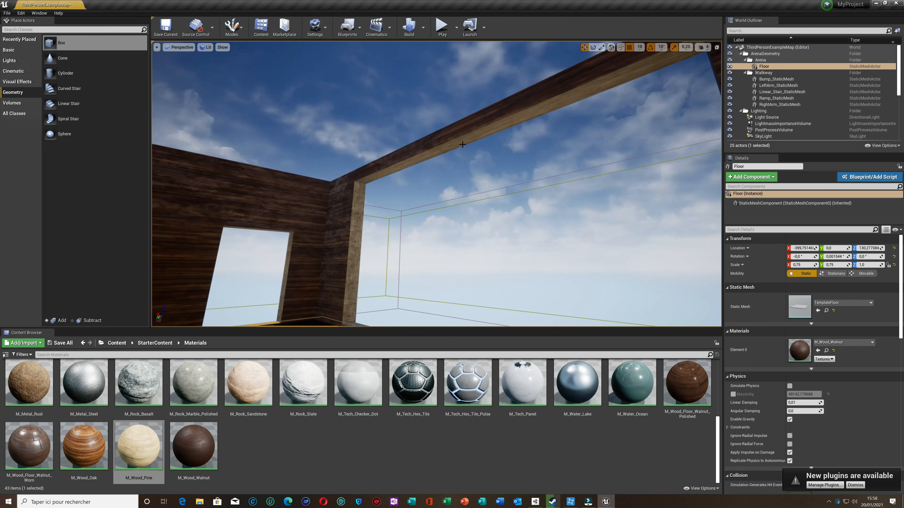
right_click_drag(453, 192, 453, 192)
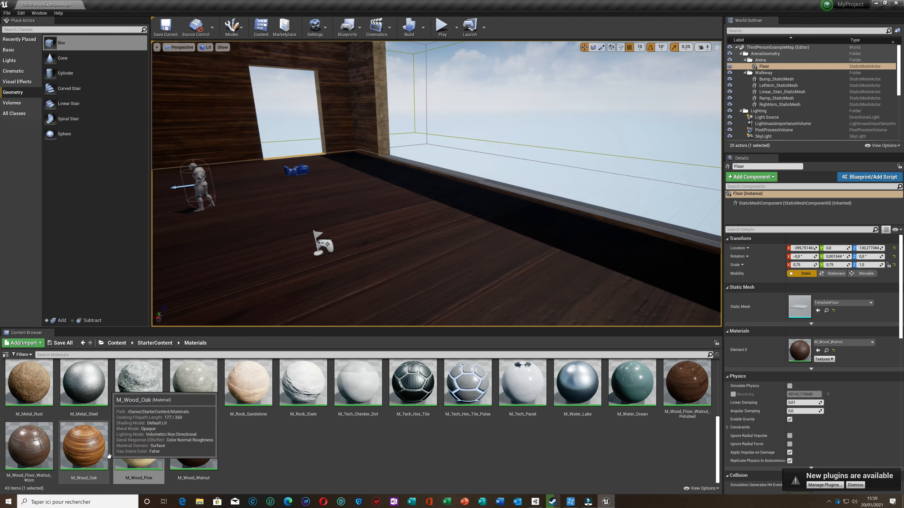
left_click_drag(139, 445, 589, 209)
Apply M_Wood_Pine to the window's other side and the remaining bare jambs of the doorways
right_click_drag(517, 248, 467, 284)
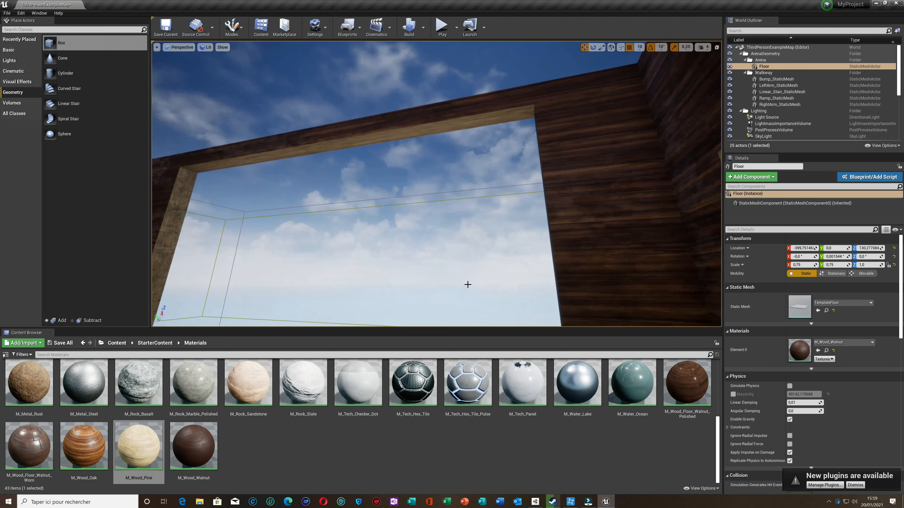
right_click_drag(404, 229, 260, 321)
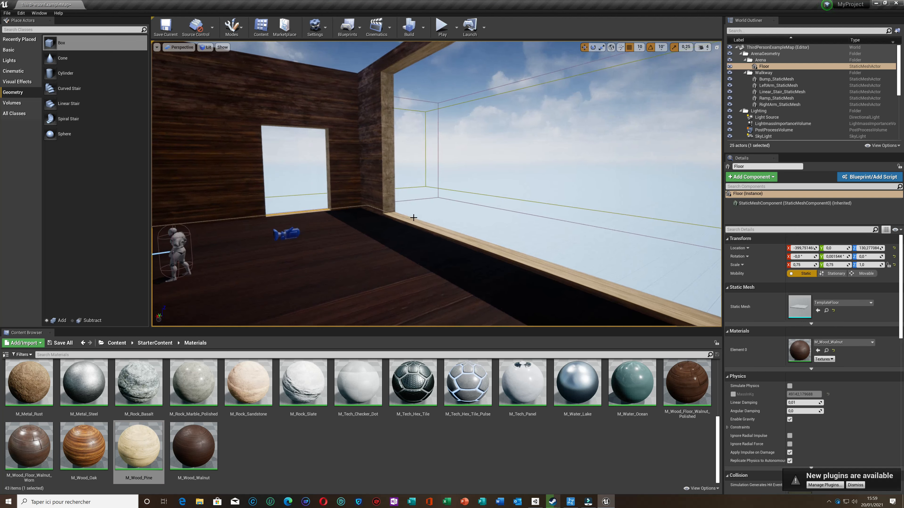
scroll(420, 213, "up", 6)
right_click_drag(422, 213, 275, 373)
left_click_drag(156, 430, 371, 198)
right_click_drag(386, 198, 176, 217)
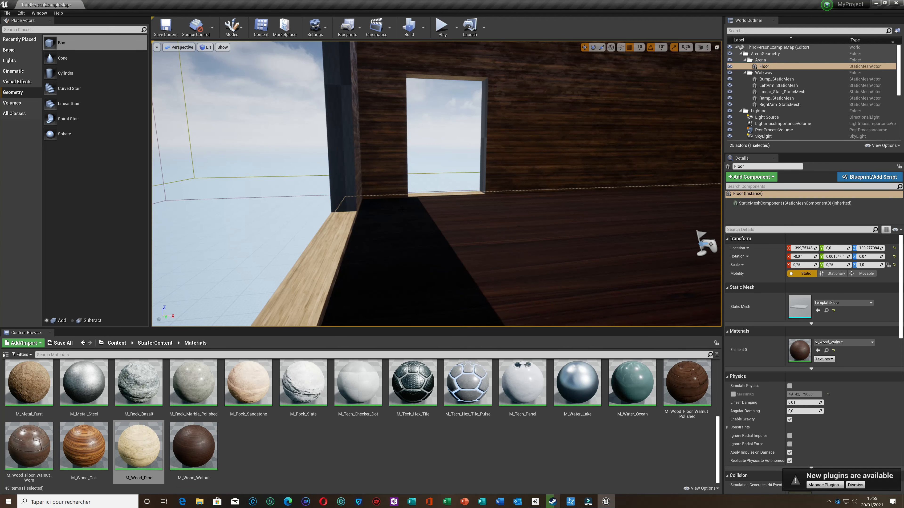
left_click_drag(147, 451, 289, 199)
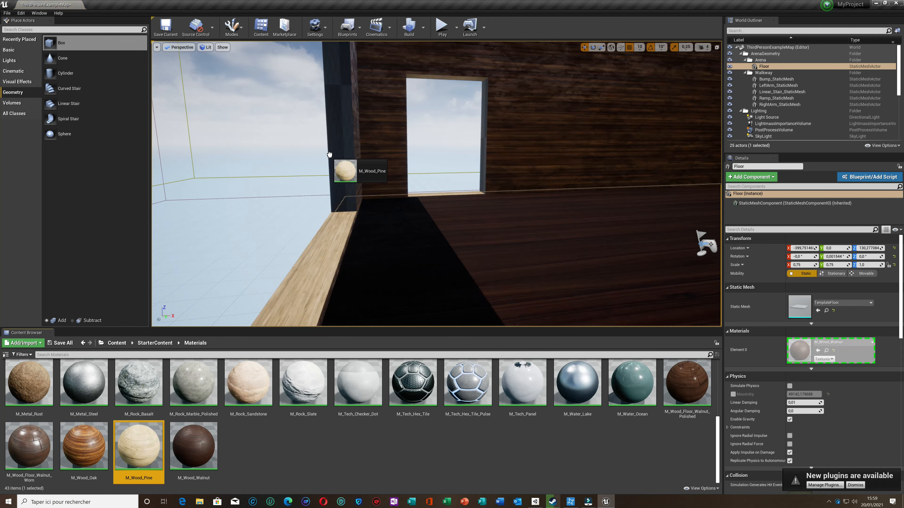
left_click_drag(329, 154, 333, 155)
left_click_drag(128, 463, 483, 149)
Check the oak walls and pine-trimmed openings from inside and outside the arena
right_click_drag(437, 238, 544, 237)
right_click_drag(490, 197, 569, 189)
scroll(411, 217, "down", 4)
right_click_drag(411, 216, 247, 212)
scroll(384, 217, "down", 8)
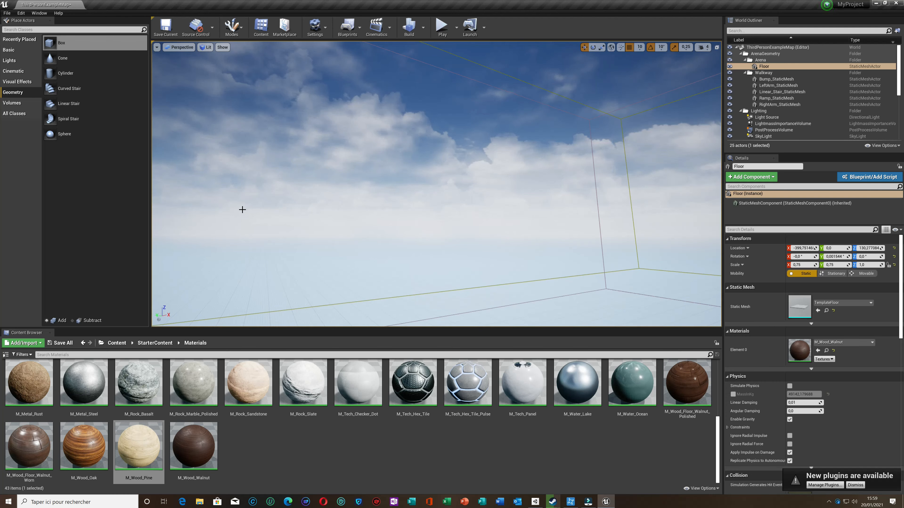
key("f")
right_click_drag(248, 212, 234, 210)
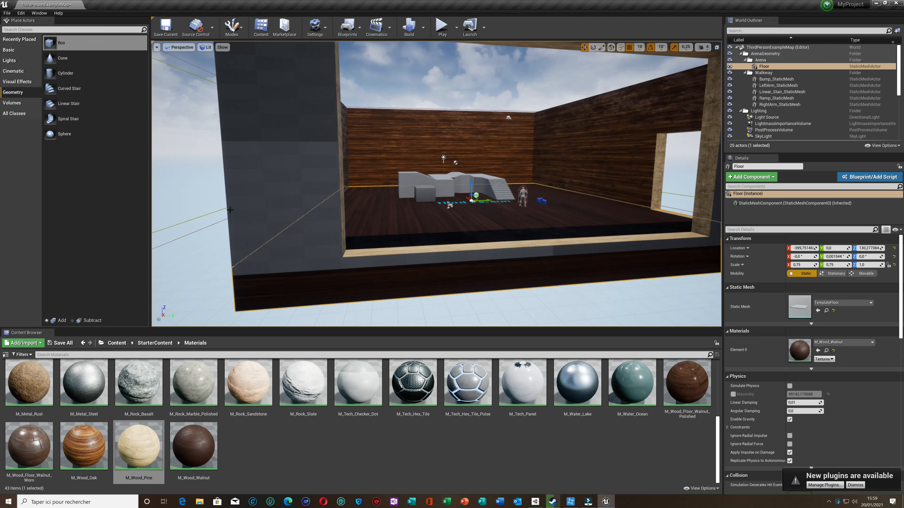
Try M_Wood_Walnut on the outer face of the large window wall, and replace it with M_Metal_Rust
left_click_drag(194, 445, 286, 171)
right_click_drag(286, 171, 307, 186)
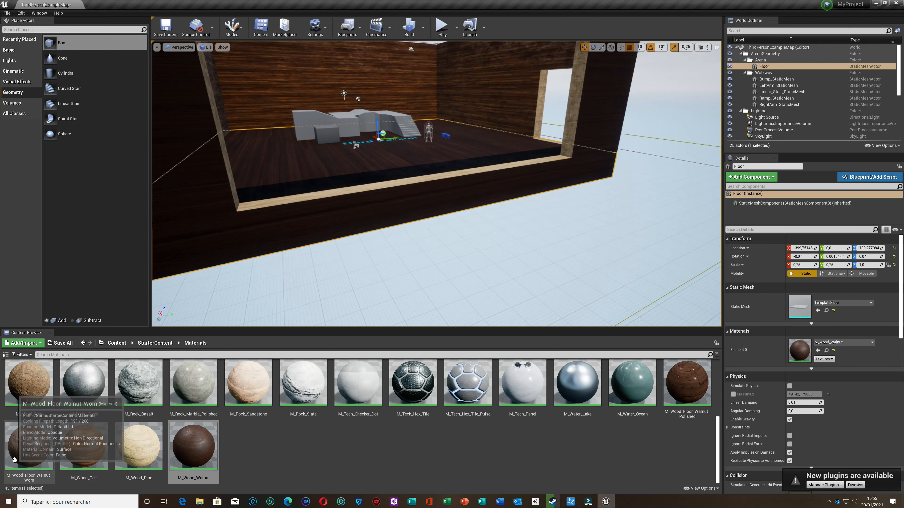
left_click_drag(52, 398, 208, 184)
Try M_Rock_Sandstone on the outer face of the side wall that holds a doorway
mouse_move(316, 230)
right_mouse_down()
mouse_move(214, 185)
mouse_move(199, 192)
mouse_move(343, 199)
mouse_move(309, 228)
mouse_move(213, 228)
mouse_move(293, 230)
mouse_move(309, 221)
right_mouse_up()
scroll(334, 221, "up", 8)
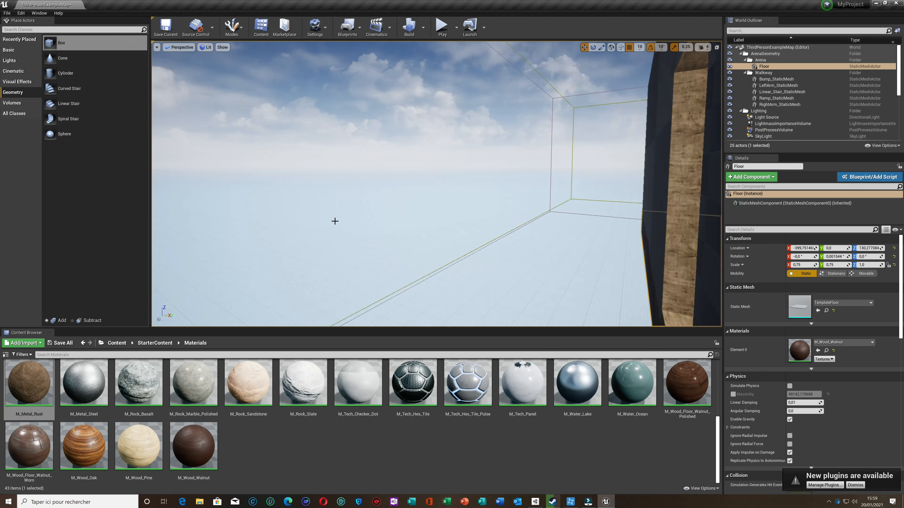
scroll(359, 221, "up", 5)
right_click_drag(366, 222, 455, 223)
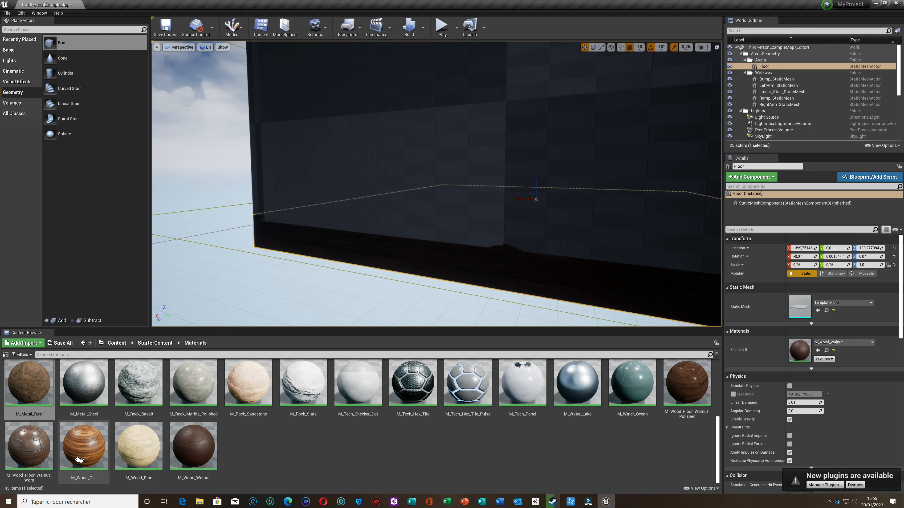
left_click_drag(248, 385, 422, 207)
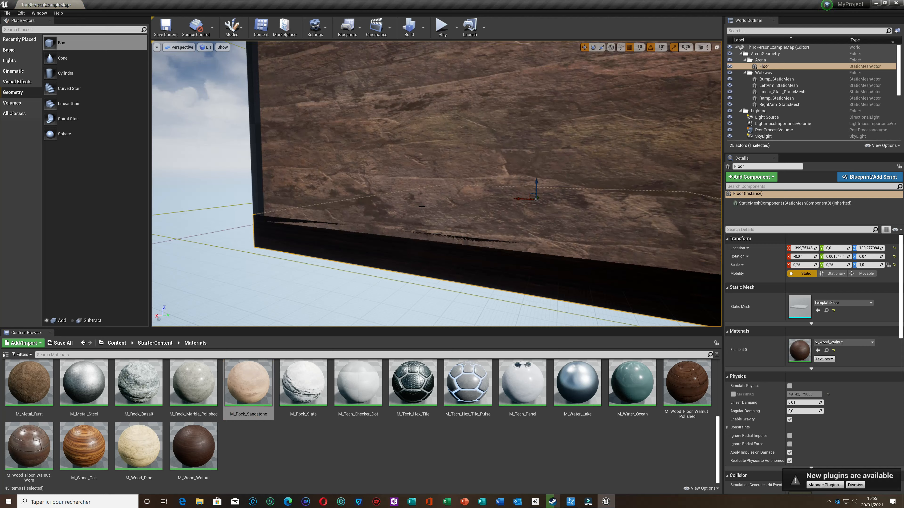
Apply M_Metal_Rust to the outer faces of that doorway wall and the back wall, including the bare corner strip between them
right_click_drag(329, 314, 421, 310)
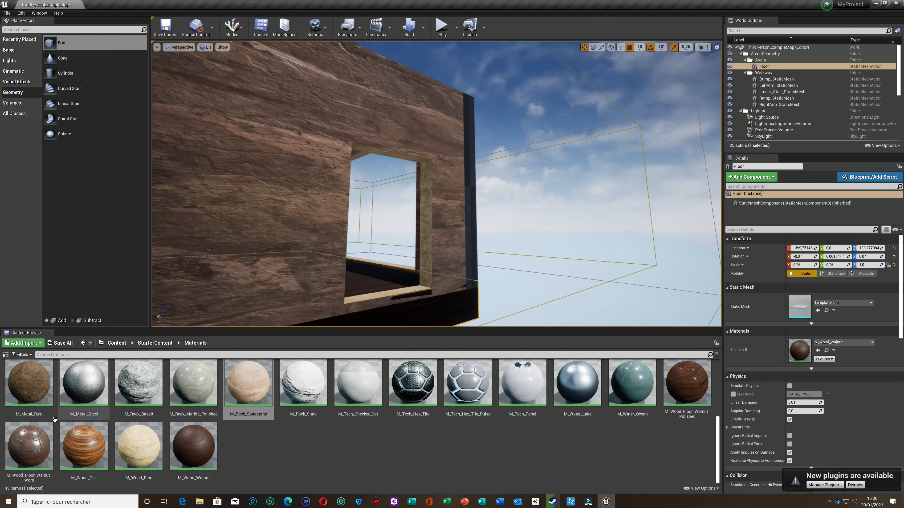
left_click_drag(29, 383, 213, 264)
right_click_drag(212, 264, 274, 256)
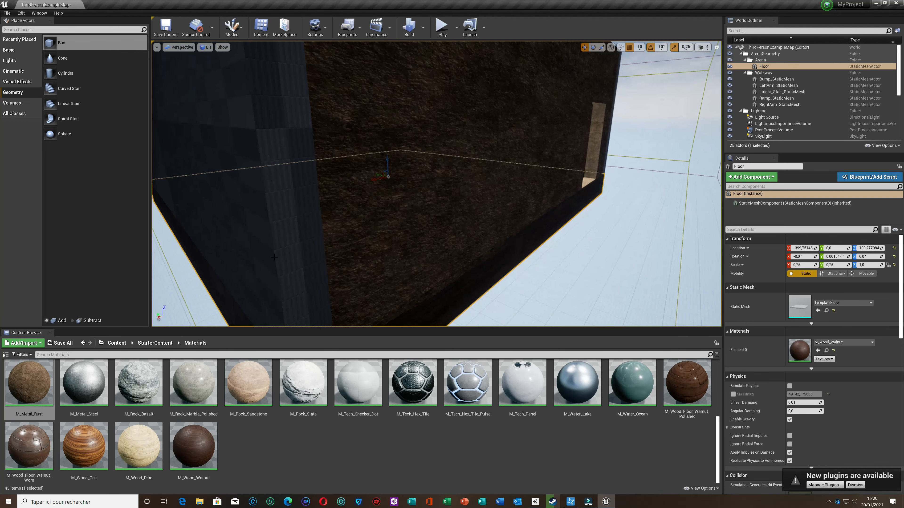
left_click_drag(31, 385, 262, 230)
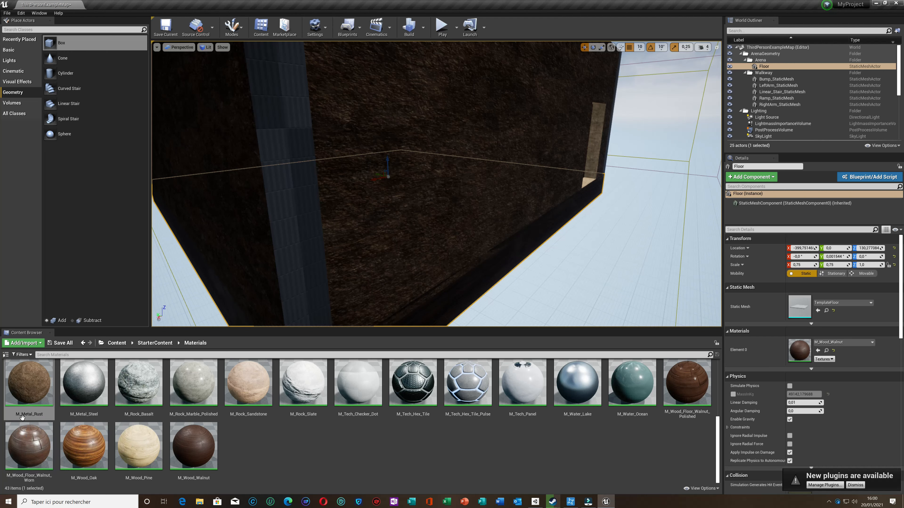
left_click_drag(30, 384, 287, 278)
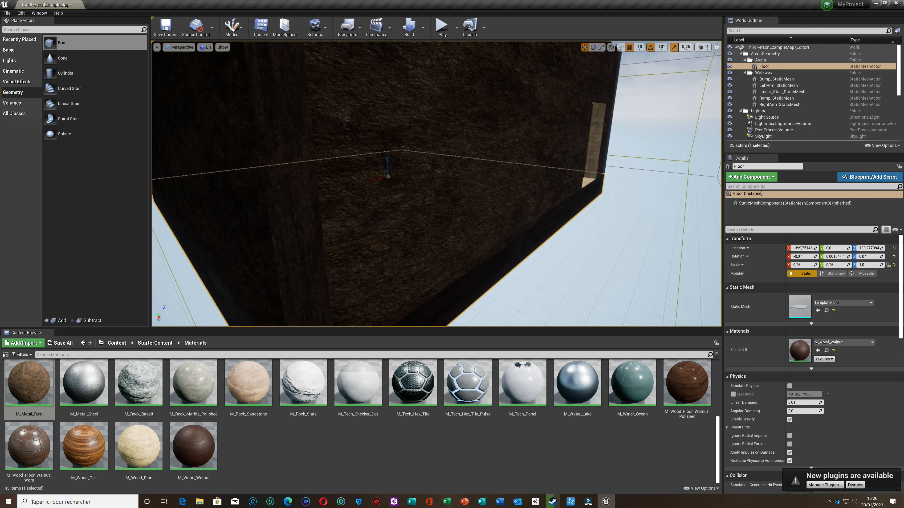
Apply M_Metal_Rust to the bare strip at the next back corner and the outer face of the opposite doorway wall
right_click_drag(298, 278, 234, 274)
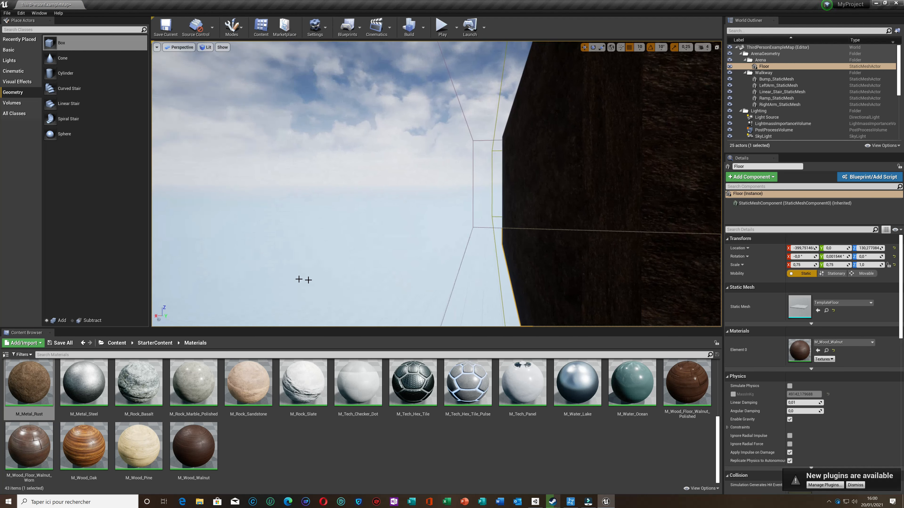
scroll(336, 278, "up", 4)
scroll(341, 277, "up", 3)
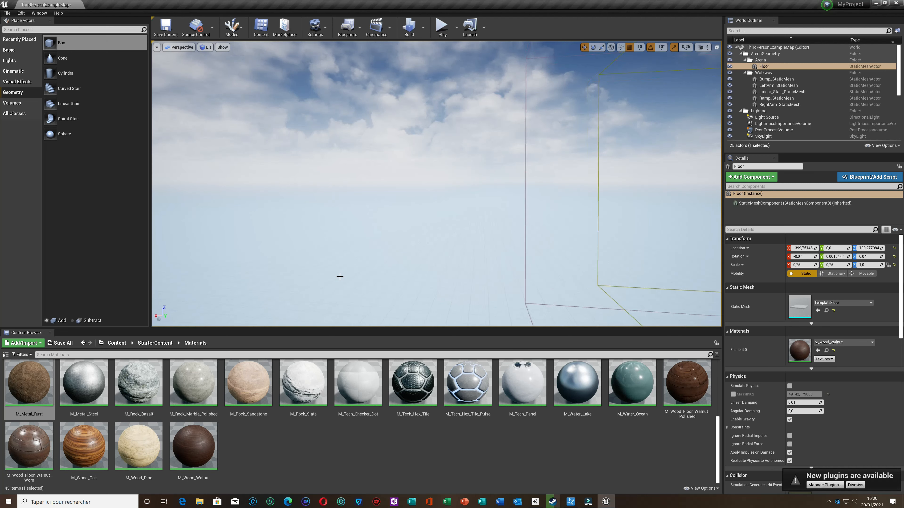
right_click_drag(332, 276, 209, 254)
scroll(210, 253, "up", 3)
right_click_drag(272, 248, 208, 253)
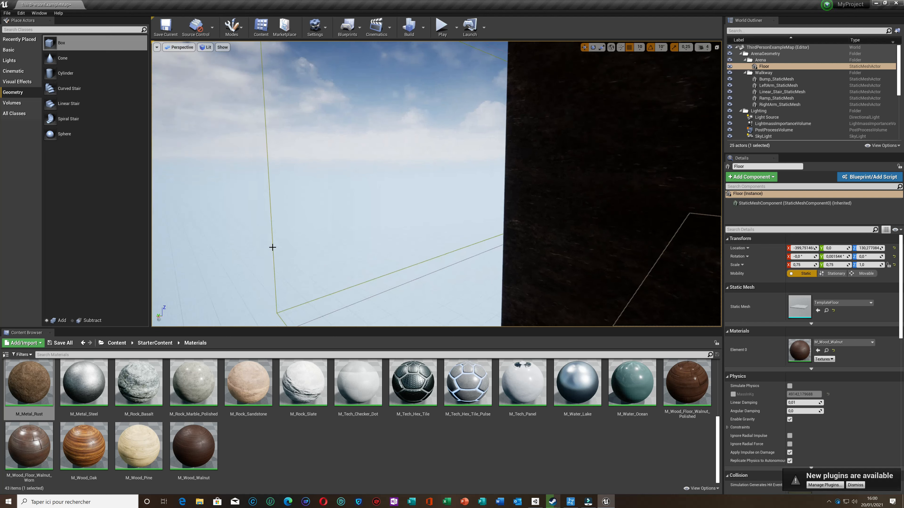
scroll(272, 247, "up", 3)
right_click_drag(240, 226, 212, 195)
left_click_drag(30, 382, 265, 204)
left_click_drag(29, 383, 402, 159)
Apply M_Metal_Rust to the bare corner strip between the opposite doorway wall and the window wall
right_click_drag(382, 196, 292, 192)
scroll(383, 195, "up", 1)
scroll(383, 196, "up", 5)
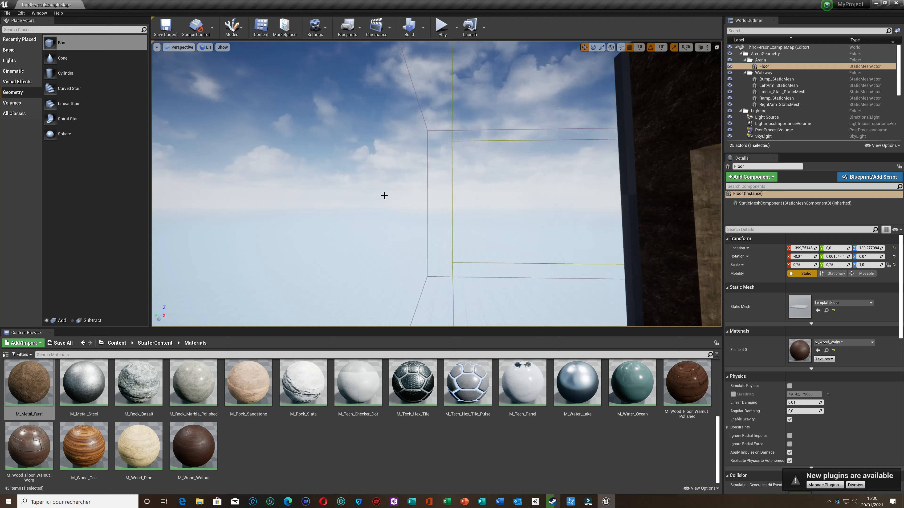
right_click_drag(405, 193, 558, 252)
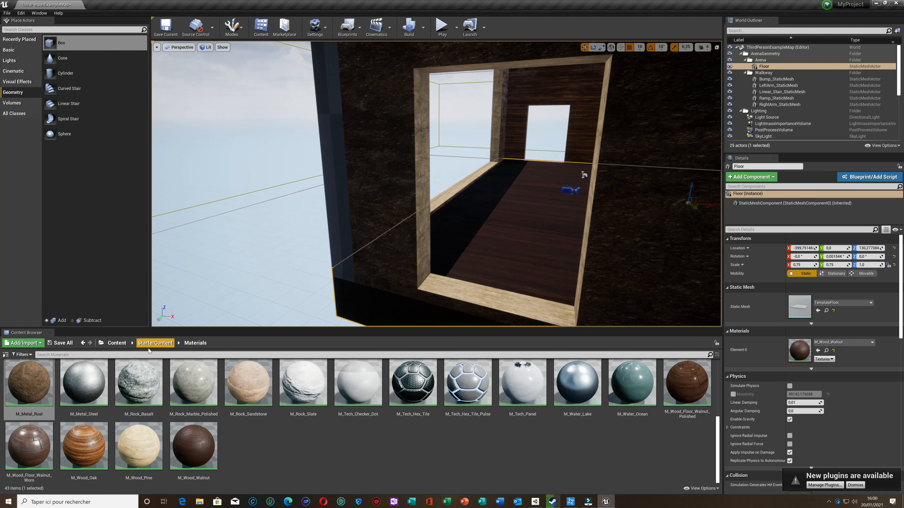
left_click_drag(30, 383, 337, 216)
Apply M_Metal_Rust to the last bare corner strip, between the first doorway wall and the window wall
right_click_drag(319, 210, 277, 196)
scroll(319, 210, "up", 4)
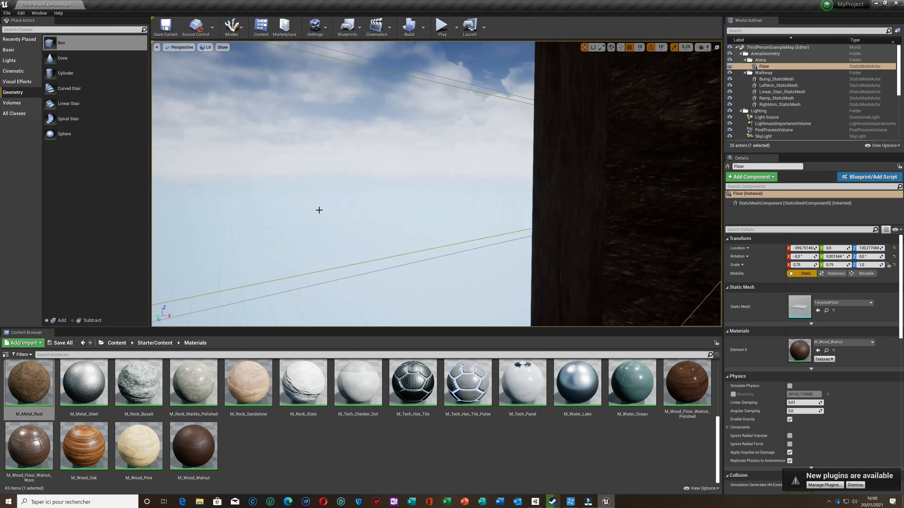
scroll(319, 210, "up", 3)
right_click_drag(338, 208, 385, 199)
scroll(357, 214, "up", 8)
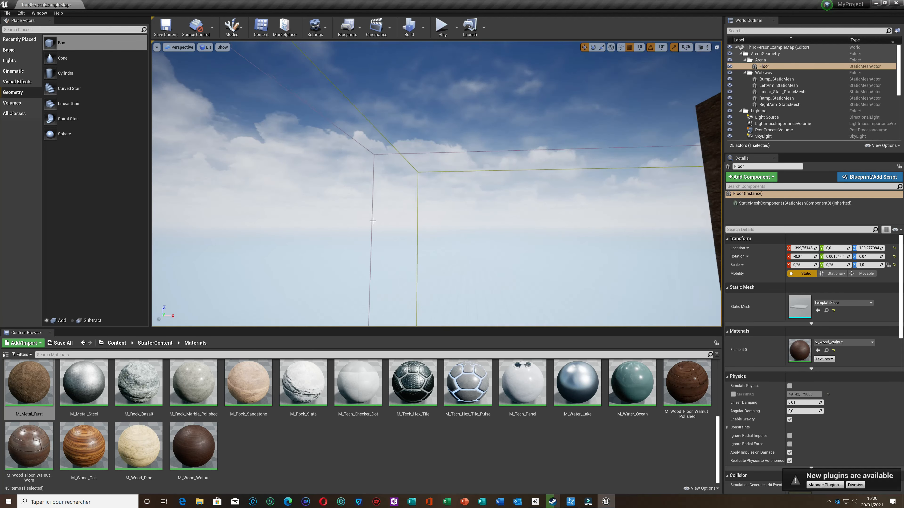
right_click_drag(358, 214, 418, 234)
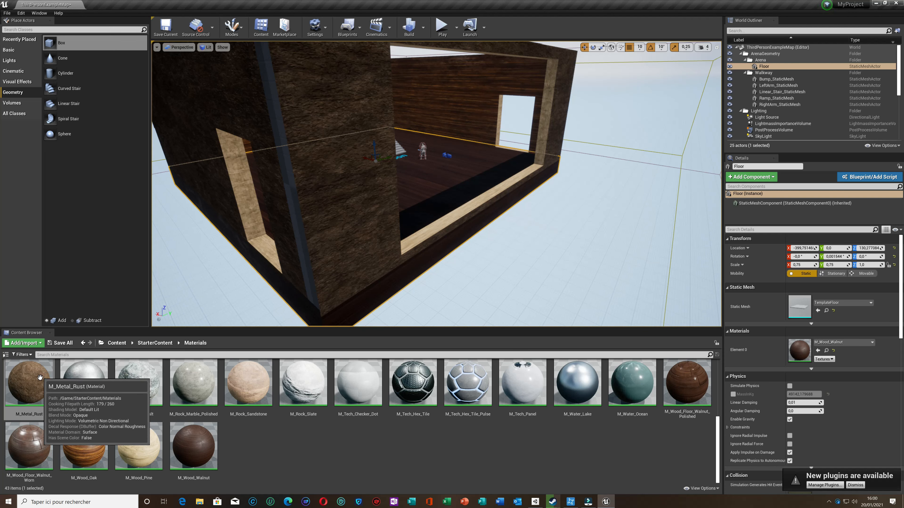
left_click_drag(47, 375, 241, 279)
left_click_drag(306, 271, 308, 272)
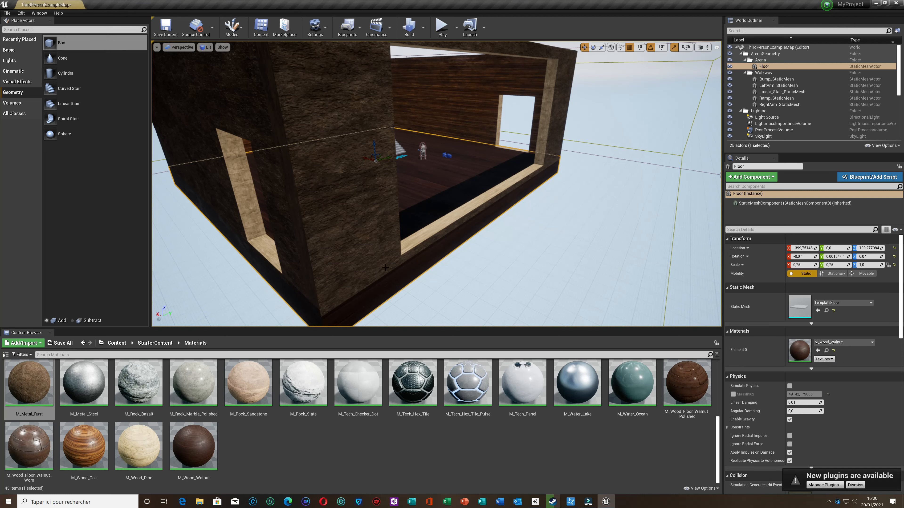
Check the rust-clad exterior and the arena interior through the large window opening
key("Right")
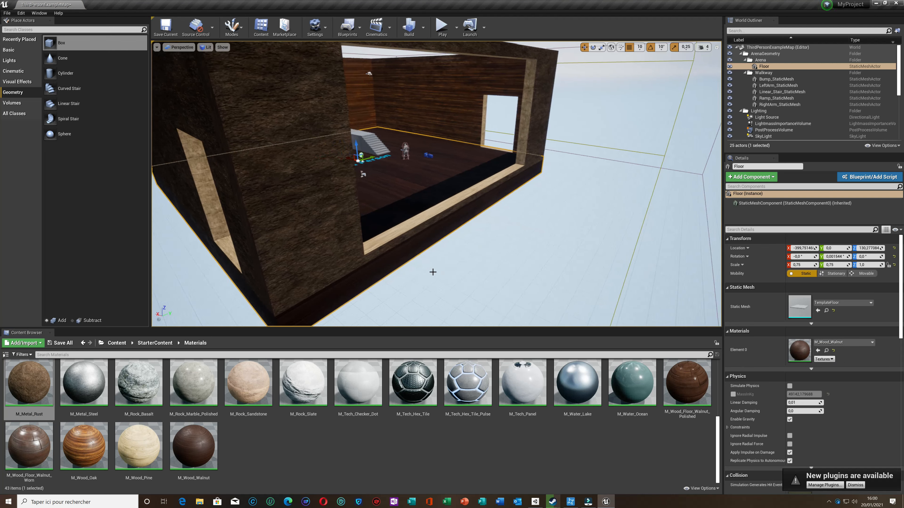
right_click_drag(430, 273, 452, 263)
key("Up")
right_click_drag(454, 230, 401, 242)
key("Right")
key("Right")
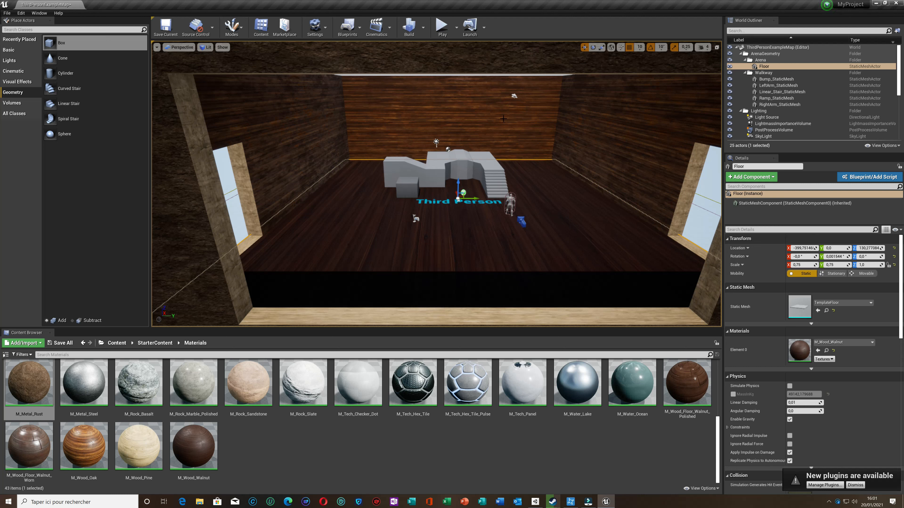
right_click_drag(437, 165, 422, 180)
key("Down")
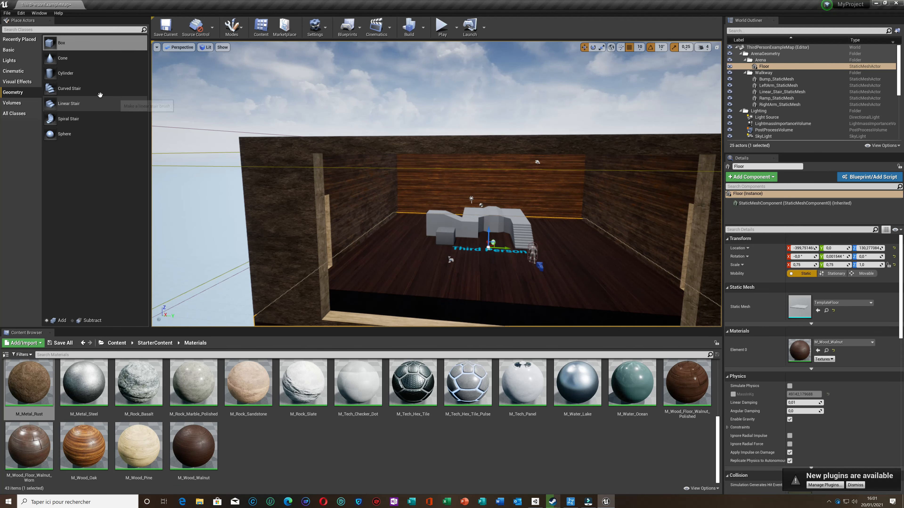
Place an additive Linear Stair brush outside the large window opening at X -2960, Y -690, Z 500
left_click(64, 103)
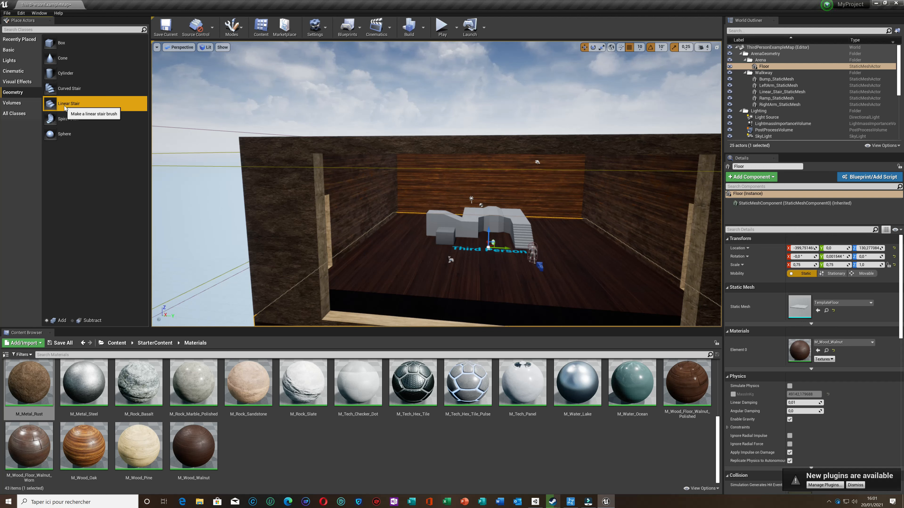
left_click_drag(64, 108, 280, 236)
mouse_move(223, 295)
left_mouse_down()
mouse_move(147, 316)
mouse_move(192, 302)
left_mouse_up()
mouse_move(313, 252)
right_mouse_down()
mouse_move(322, 266)
mouse_move(361, 238)
mouse_move(344, 229)
right_mouse_up()
left_click_drag(223, 230, 228, 363)
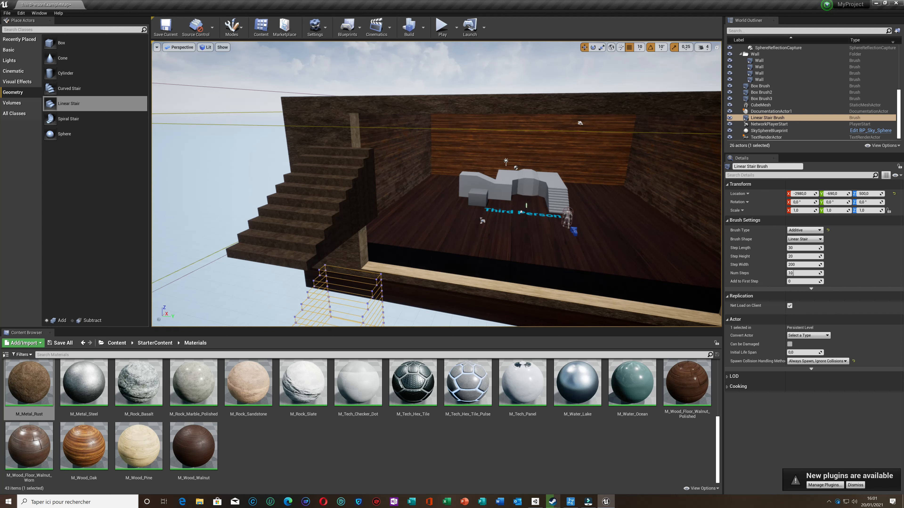
left_click_drag(298, 377, 299, 379)
Move the staircase against the wall below the window opening, to X -2410 and Z 130
right_click_drag(396, 227, 393, 265)
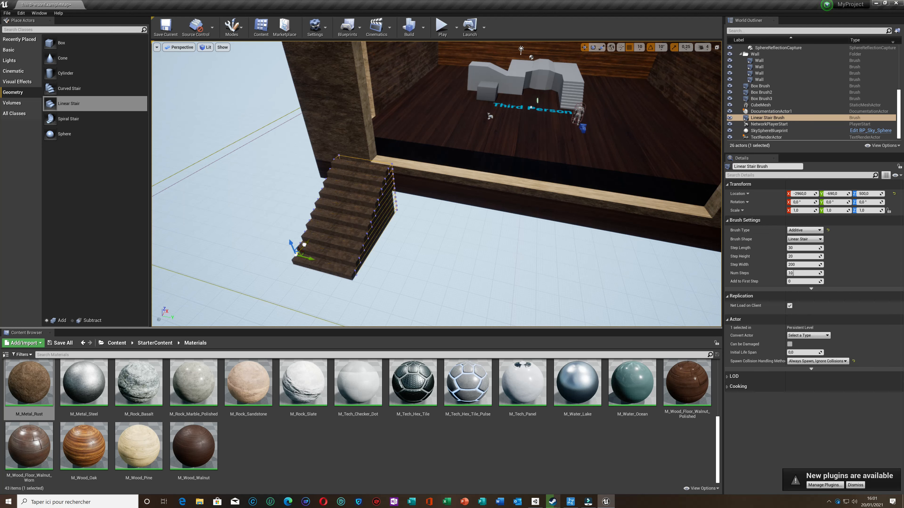
mouse_move(425, 237)
right_mouse_down()
mouse_move(442, 234)
mouse_move(427, 235)
right_mouse_up()
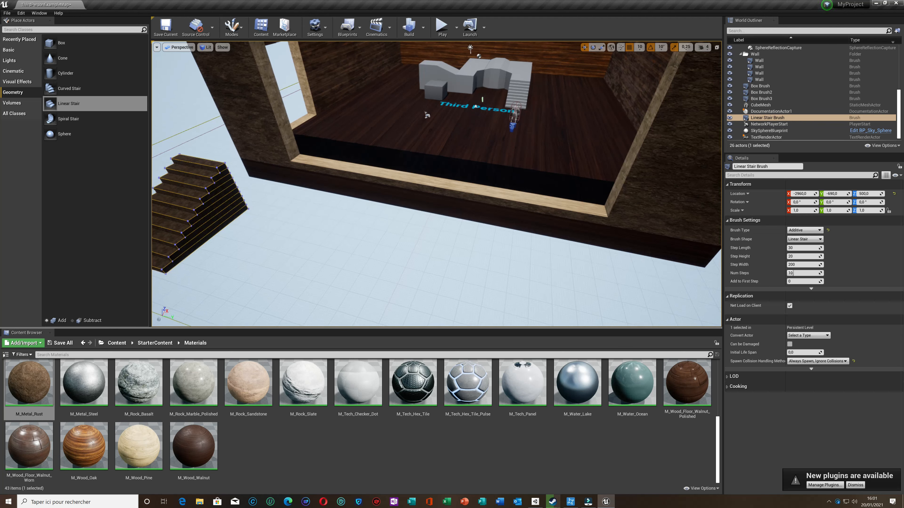
right_click_drag(284, 194, 264, 195)
left_click_drag(284, 160, 329, 143)
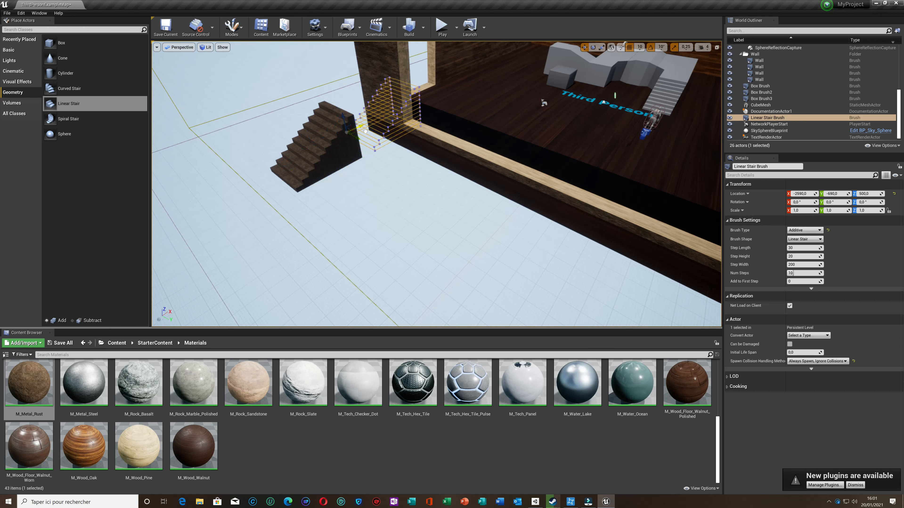
left_click_drag(393, 126, 401, 122)
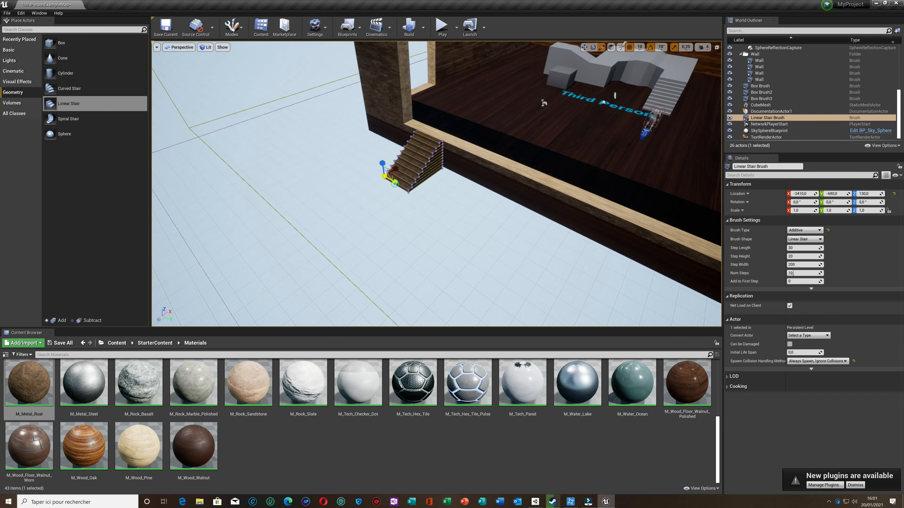
Scale the staircase to 1.25 in X and 7.25 in Y, and lower it to Z 70
left_click_drag(394, 182, 445, 210)
left_click_drag(395, 182, 383, 184)
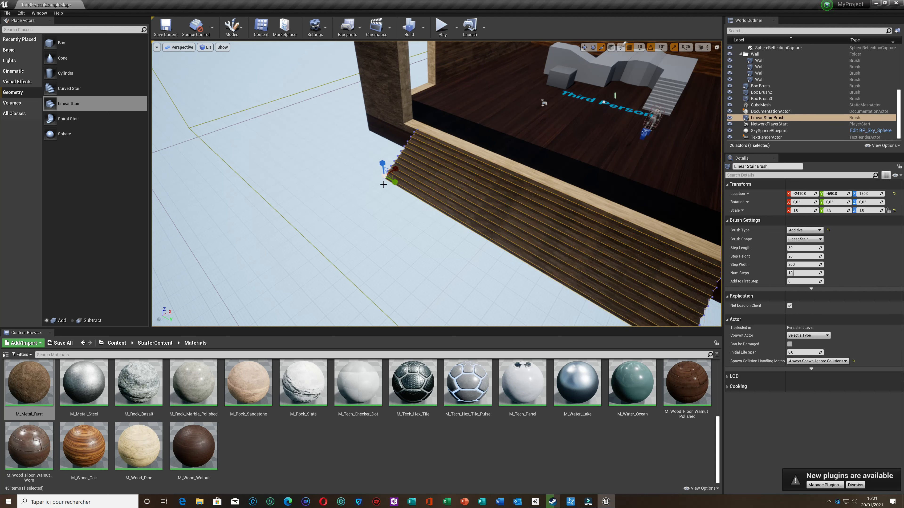
right_click_drag(229, 175, 271, 188)
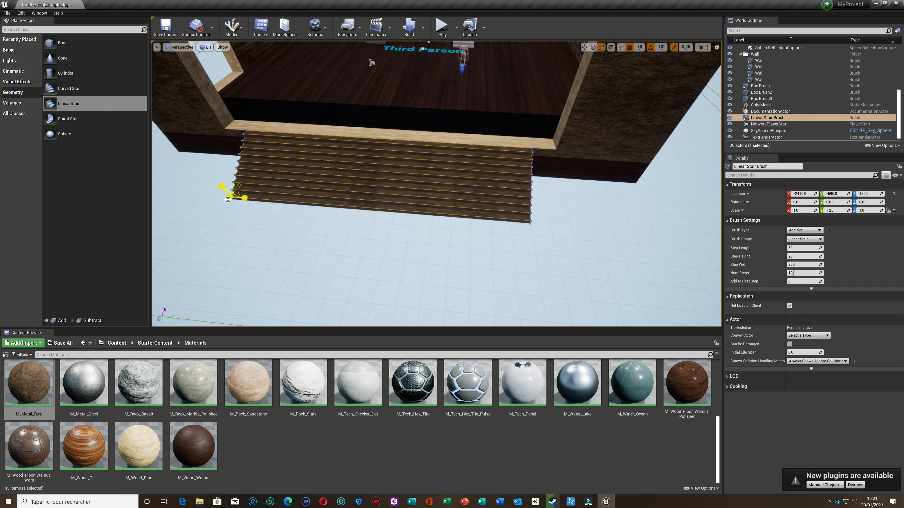
left_click_drag(220, 186, 221, 185)
mouse_move(237, 188)
left_mouse_down()
mouse_move(226, 202)
mouse_move(237, 188)
left_mouse_up()
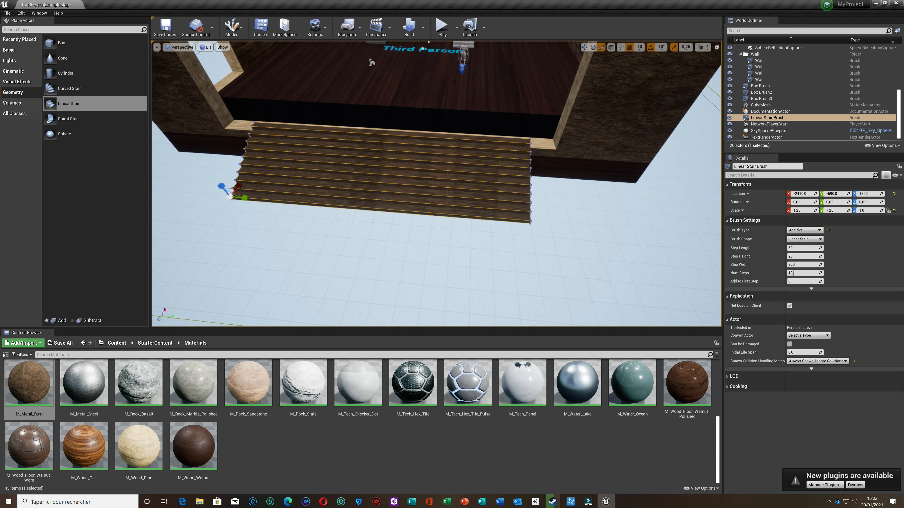
left_click(583, 47)
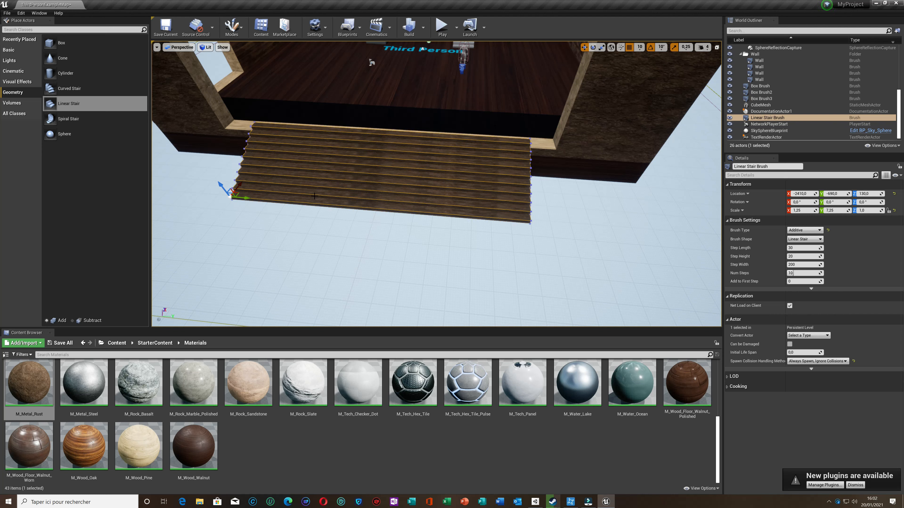
left_click_drag(221, 186, 225, 194)
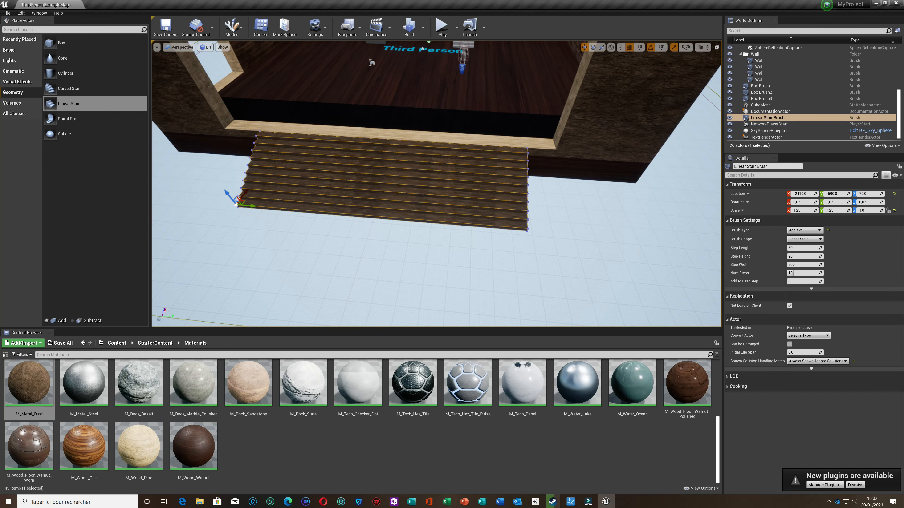
Set the staircase's number of steps to 17 and lower it until its top sits below the window sill
left_click(409, 263)
left_click(410, 207)
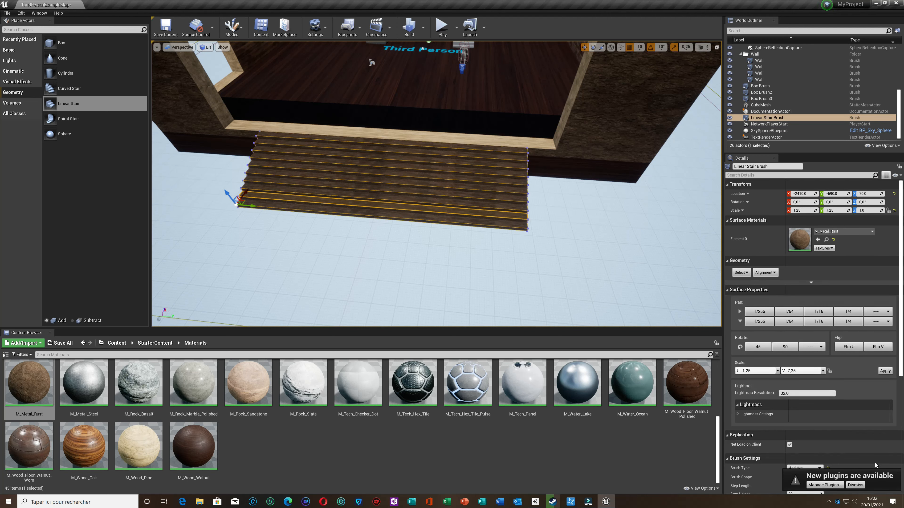
scroll(865, 430, "down", 5)
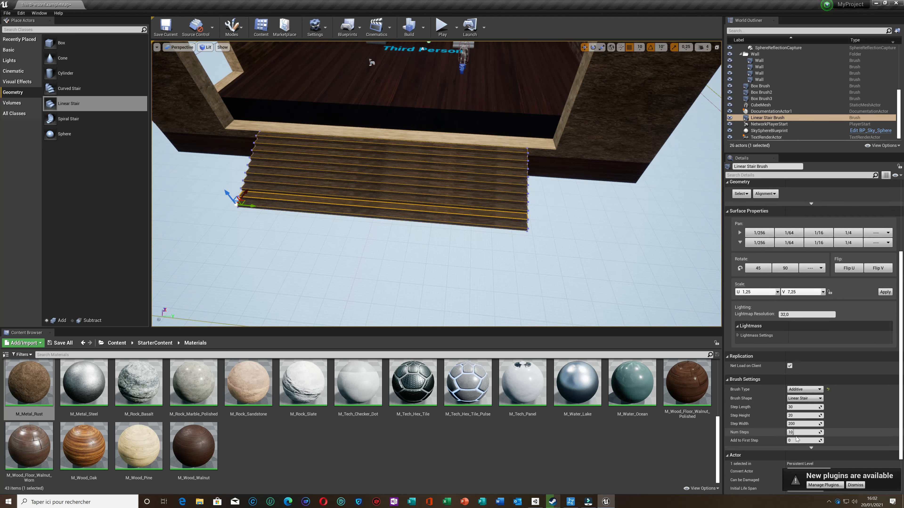
left_click_drag(799, 433, 818, 433)
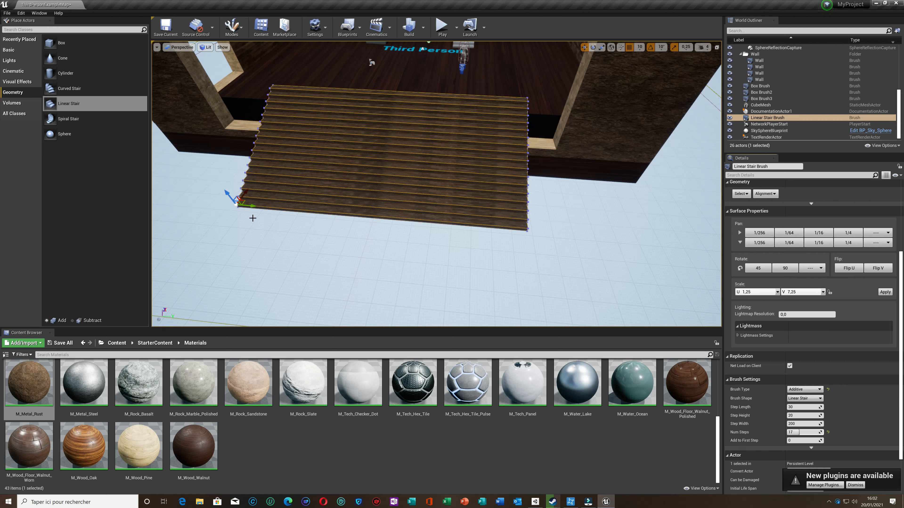
left_click_drag(227, 194, 239, 231)
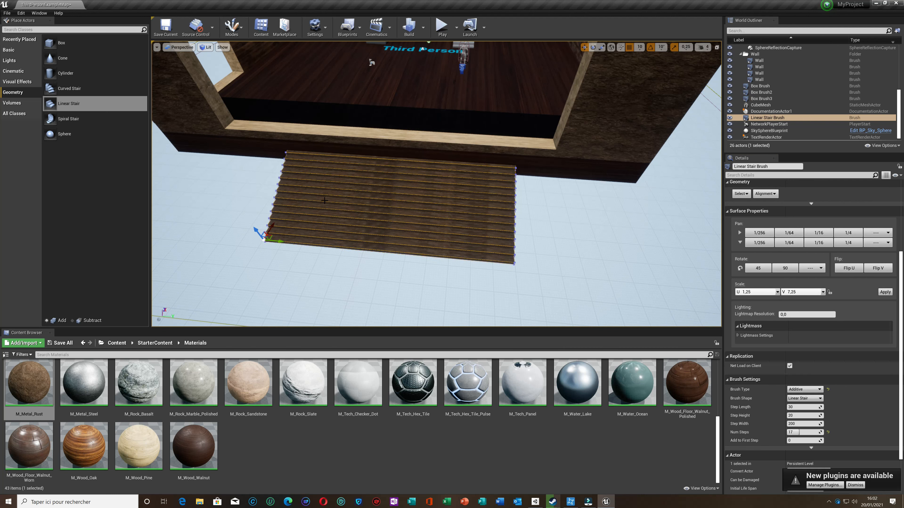
Pull the staircase outward to expose its upper steps below the window sill, and nudge it back in X against the wall
mouse_move(252, 231)
left_mouse_down()
mouse_move(286, 193)
mouse_move(246, 243)
mouse_move(229, 250)
left_mouse_up()
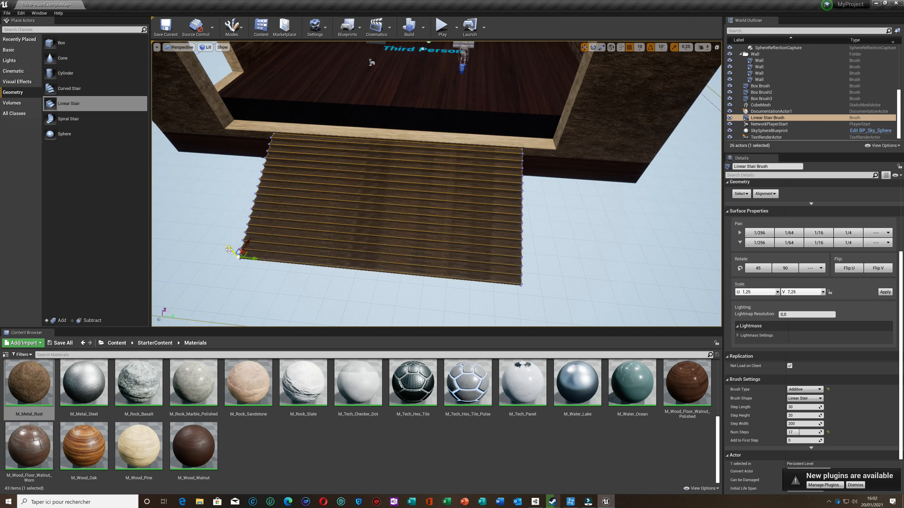
left_click(572, 234)
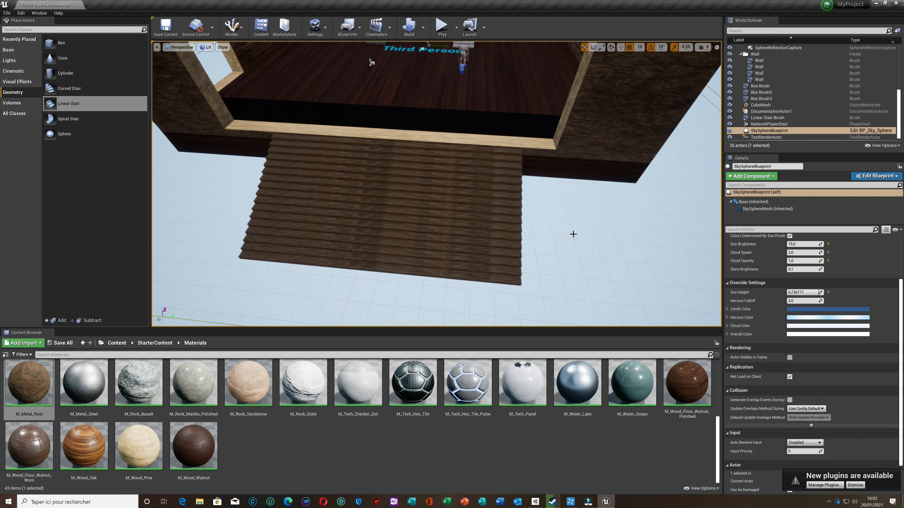
right_click_drag(573, 234, 536, 231)
key("Right")
left_click(431, 178)
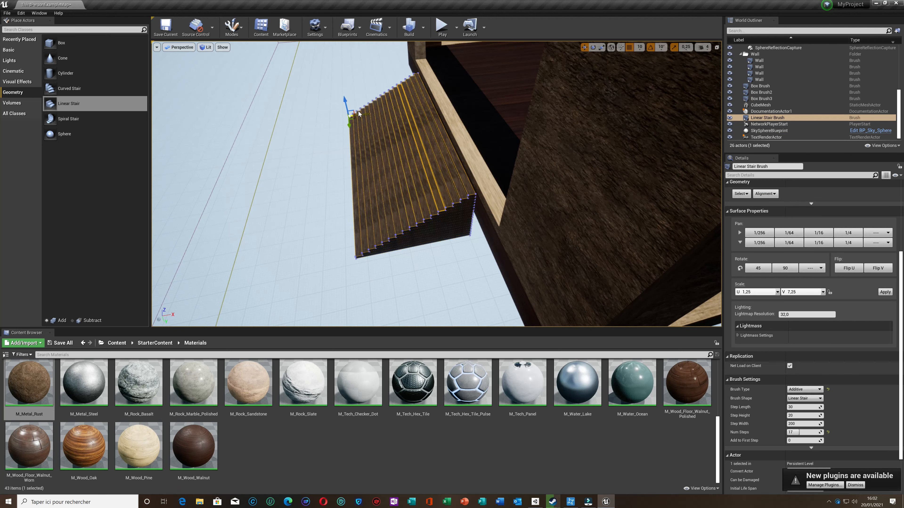
left_click_drag(363, 113, 368, 113)
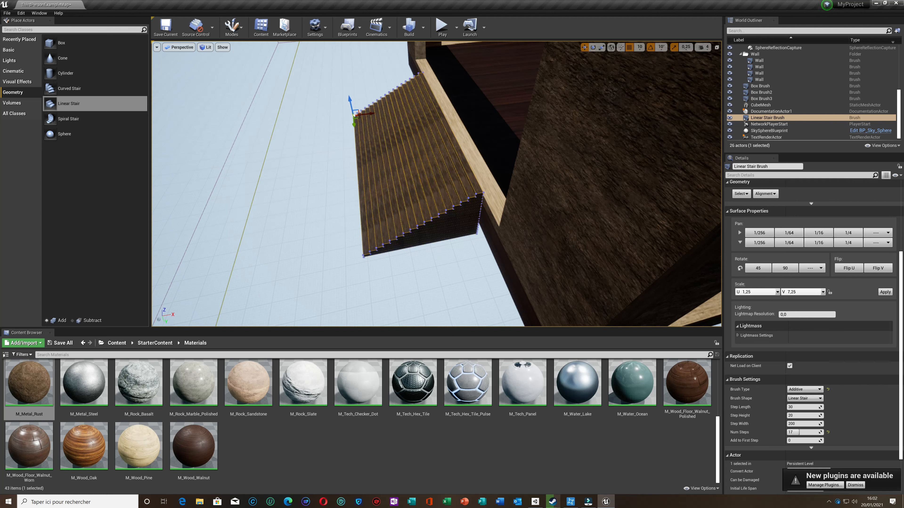
left_click(458, 268)
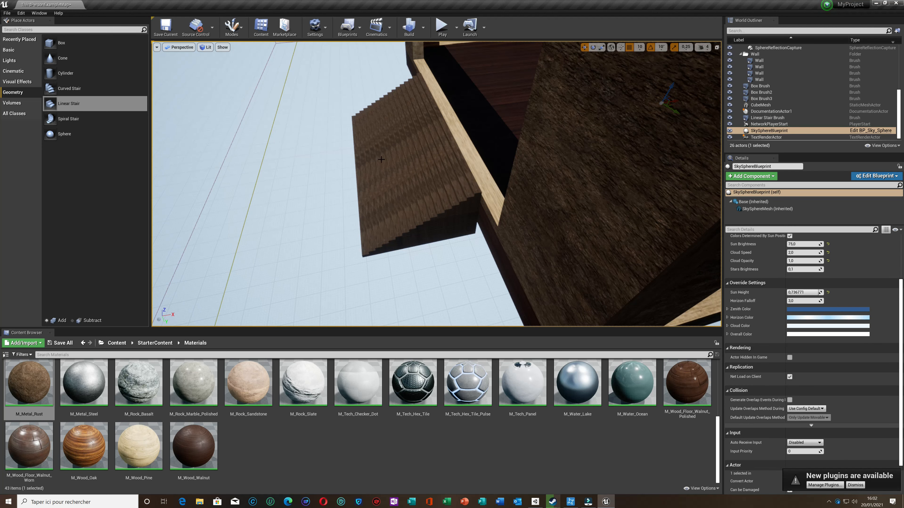
Select the exterior staircase brush below the large window opening
right_click_drag(357, 186, 394, 247)
left_click(367, 290)
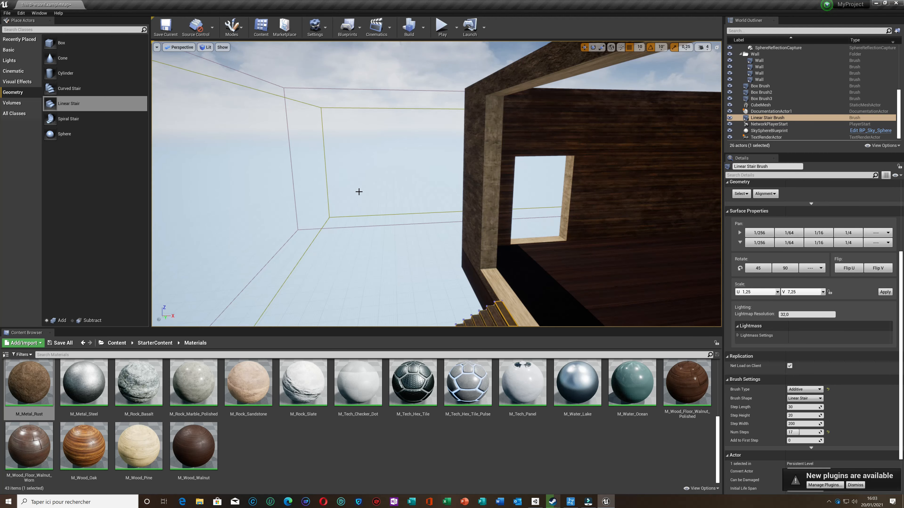
Place a box brush in the open space outside the building and shift it away along Y to about -2760
right_click_drag(413, 202, 509, 215)
right_click_drag(450, 199, 413, 201)
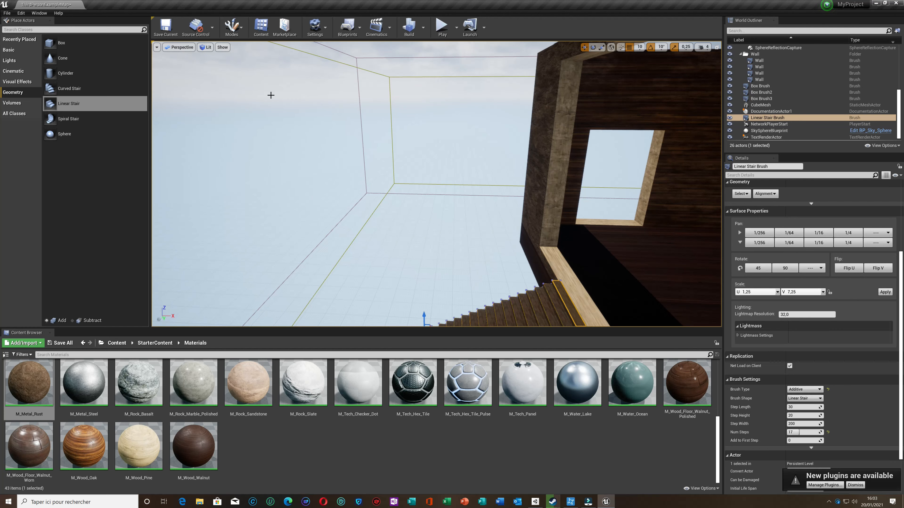
key("Up")
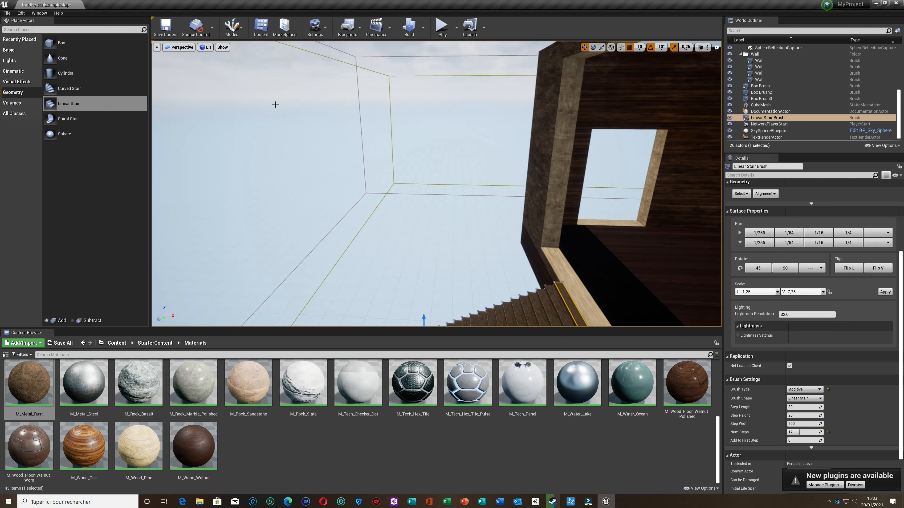
right_click_drag(322, 138, 318, 159)
key("Down")
key("Left")
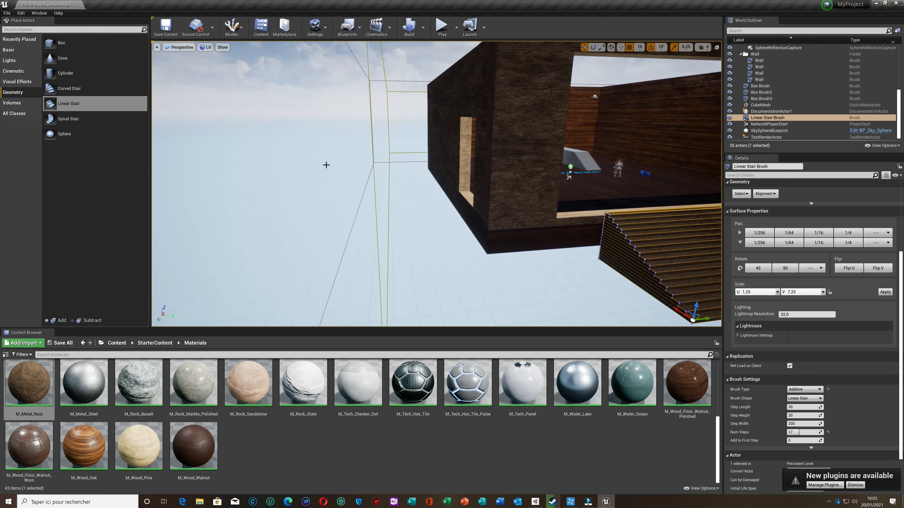
right_click_drag(326, 163, 293, 163)
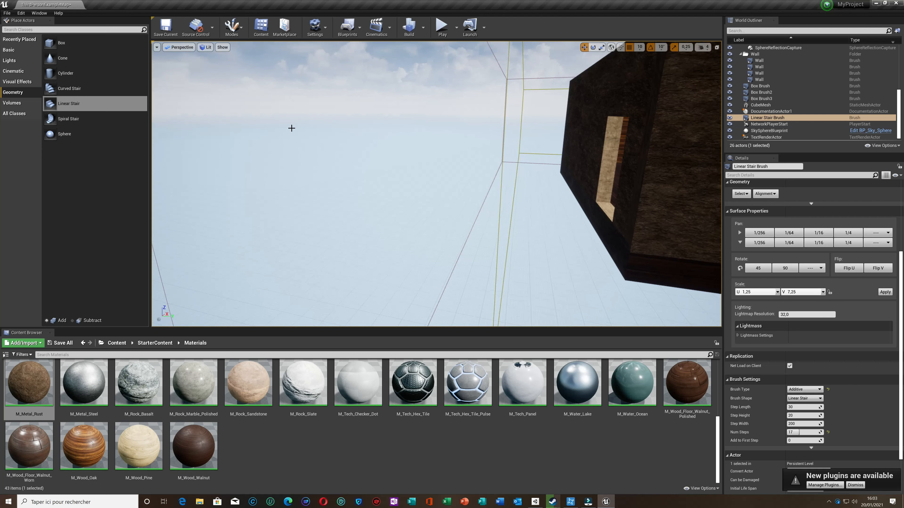
mouse_move(51, 43)
left_mouse_down()
mouse_move(213, 119)
mouse_move(354, 243)
left_mouse_up()
right_click_drag(410, 260, 409, 260)
key("Left")
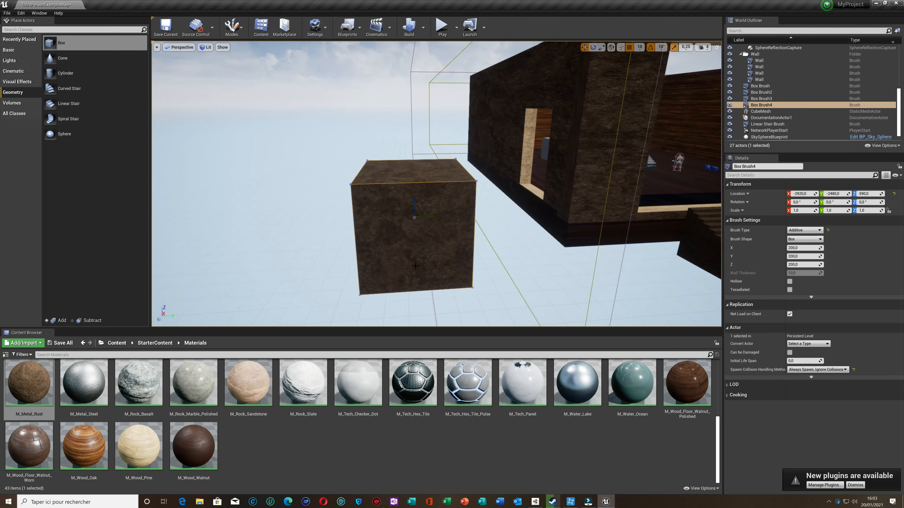
left_click_drag(430, 216, 285, 204)
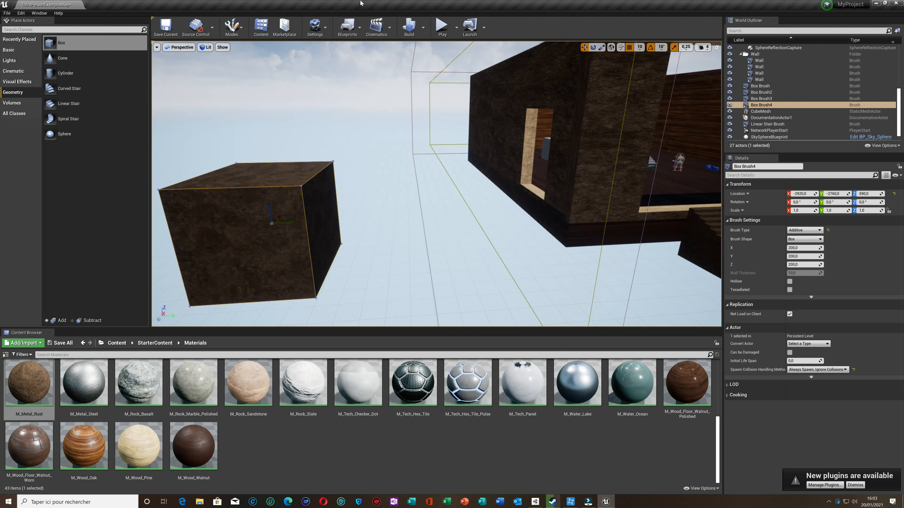
Switch to Brush Editing mode and select the new box's top face, then its front face
left_click(232, 33)
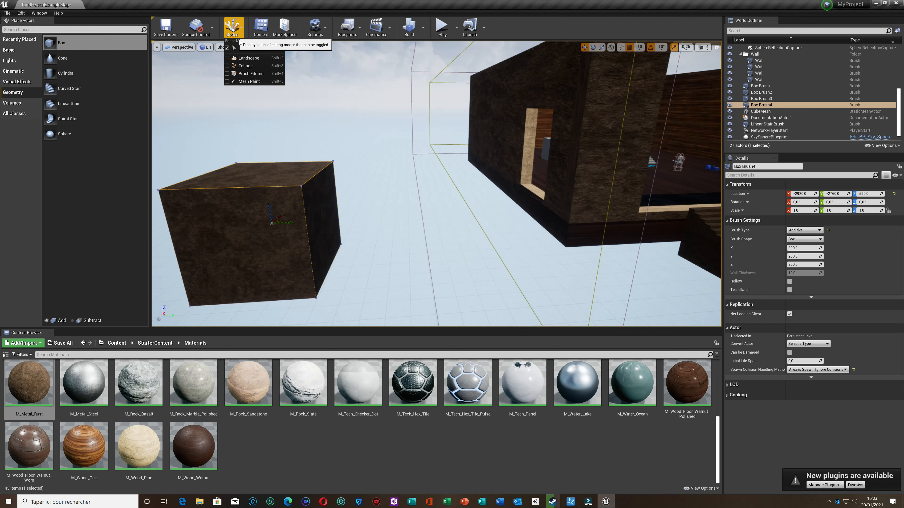
left_click(250, 74)
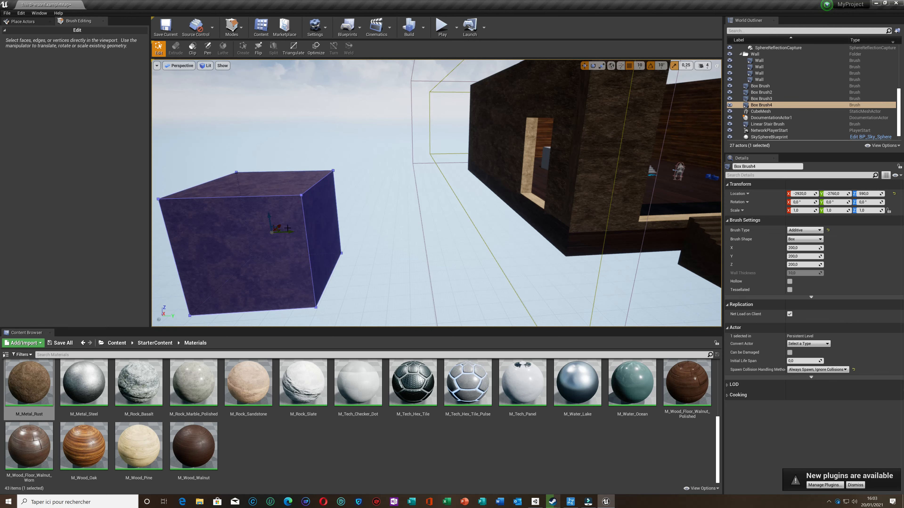
right_click_drag(331, 260, 306, 243)
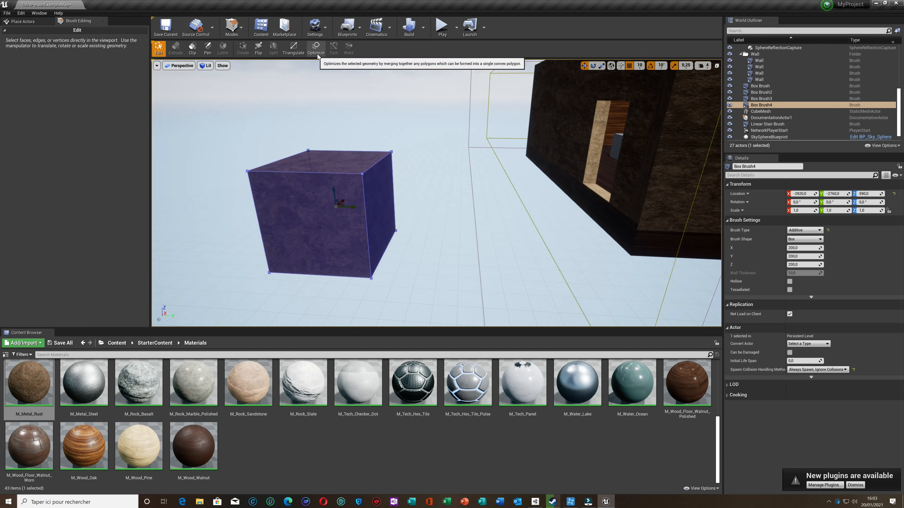
left_click(313, 172)
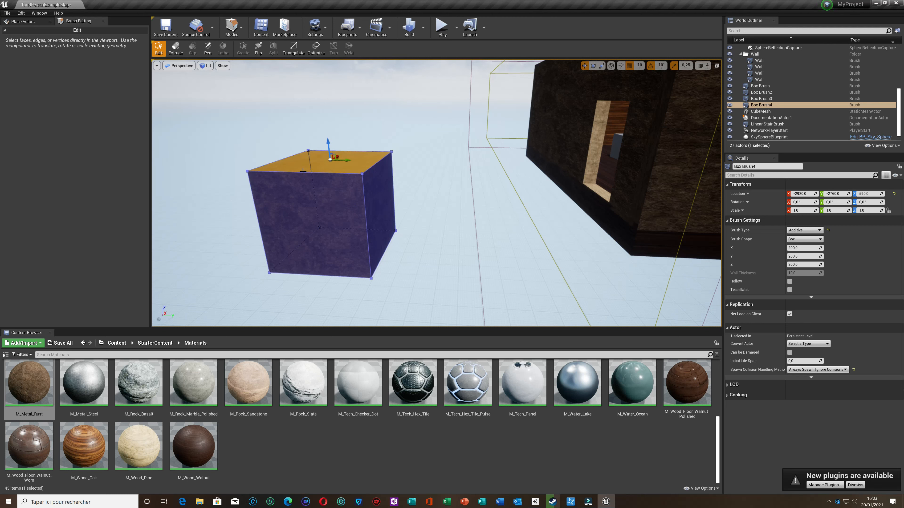
left_click(303, 173)
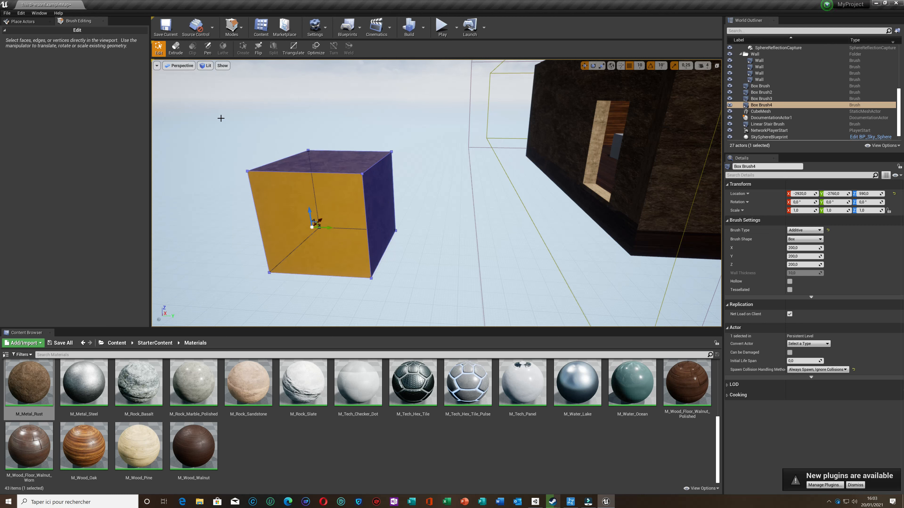
Select the box's front top edge and split it to divide the top and front faces in half
right_click_drag(438, 204, 405, 172)
right_click_drag(447, 198, 447, 242)
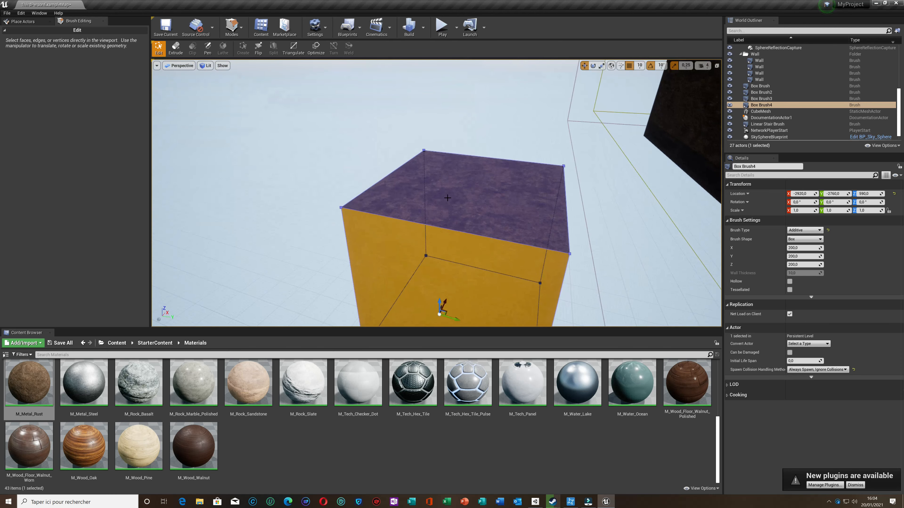
left_click(450, 229)
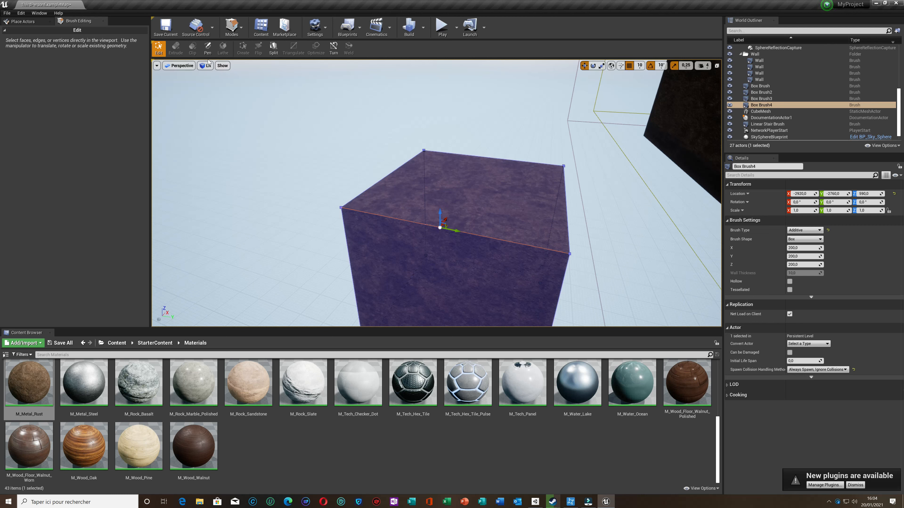
left_click(273, 50)
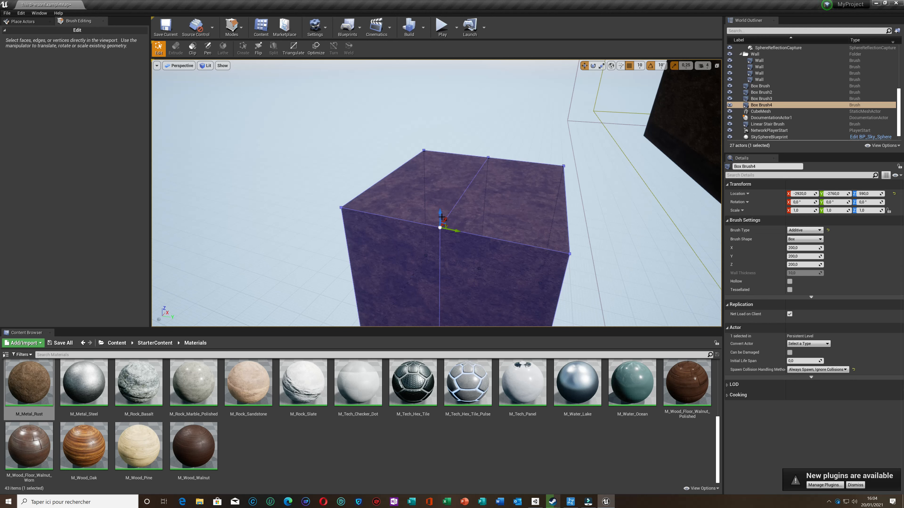
left_click_drag(440, 217, 441, 210)
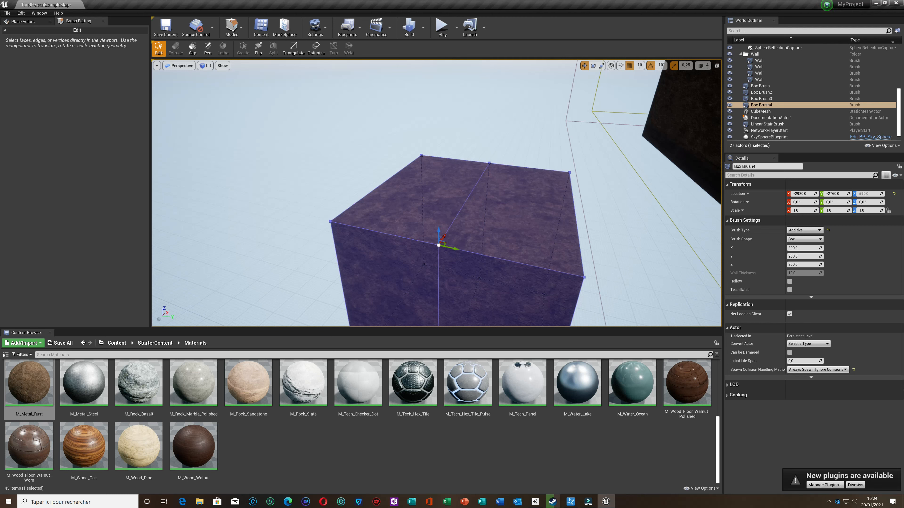
Select the middle edge across the box's top and raise it along Z to form a gabled roof
left_click(458, 211)
left_click(459, 212)
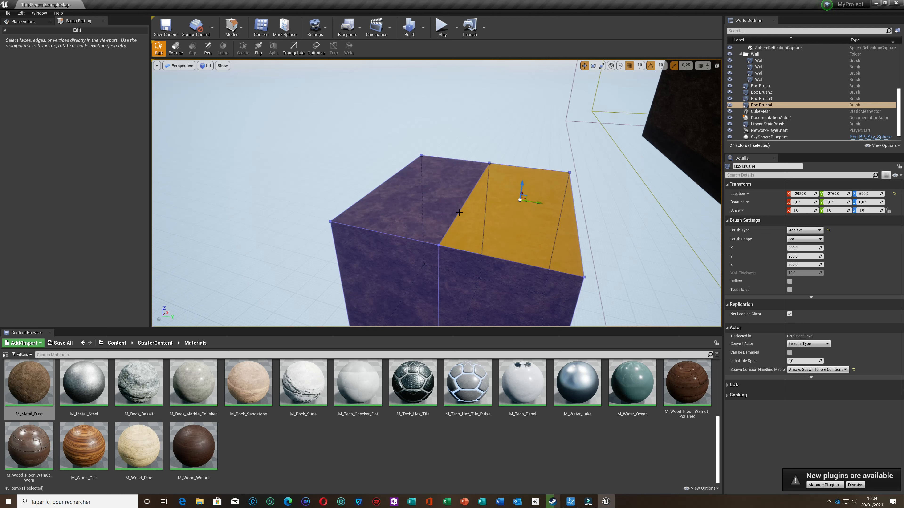
left_click(452, 232)
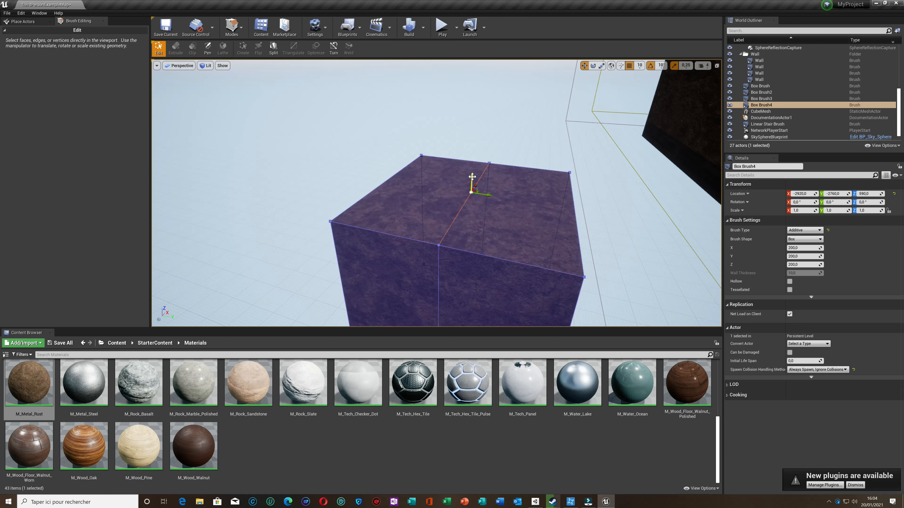
left_click_drag(473, 173, 477, 98)
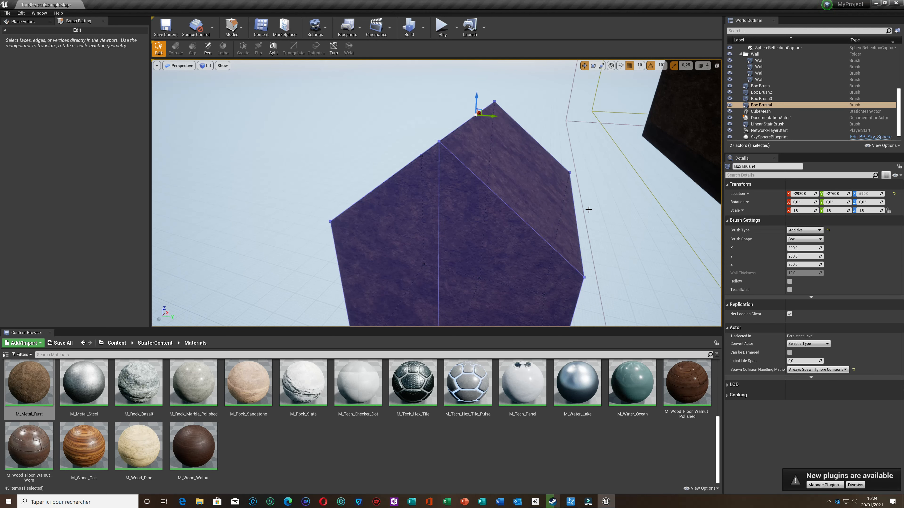
Examine the gabled house shape from several angles, then deselect it to check its plain surface
right_click_drag(595, 239, 593, 240)
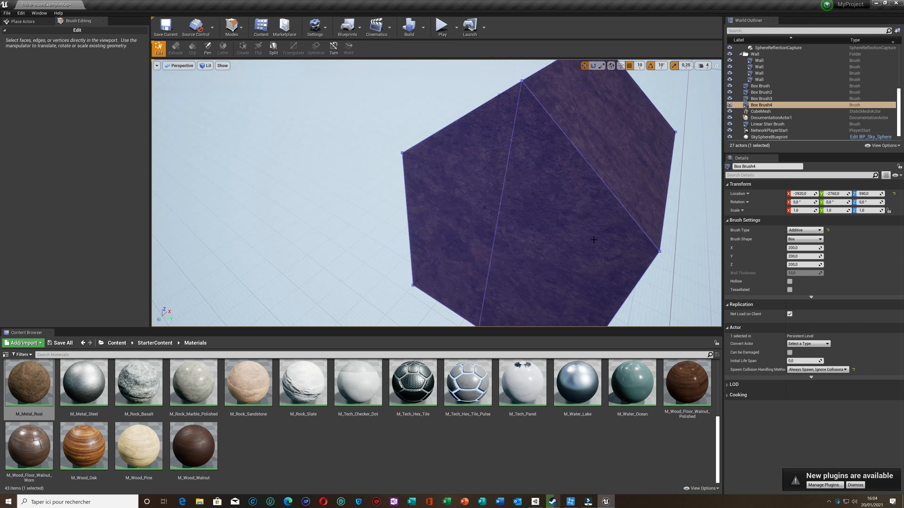
mouse_move(486, 258)
right_mouse_down()
mouse_move(551, 235)
mouse_move(512, 250)
right_mouse_up()
scroll(448, 261, "up", 7)
scroll(449, 260, "down", 8)
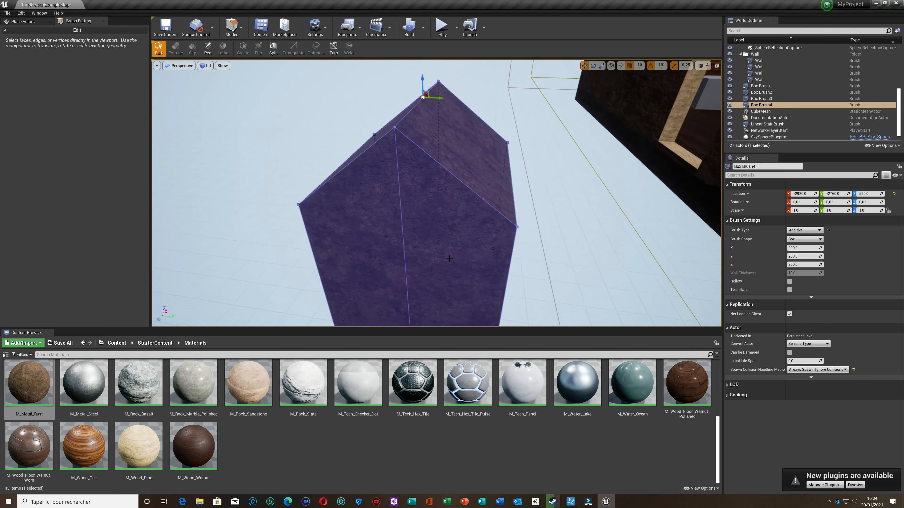
mouse_move(508, 264)
right_mouse_down()
mouse_move(527, 263)
mouse_move(509, 270)
right_mouse_up()
middle_click_drag(509, 264, 462, 265)
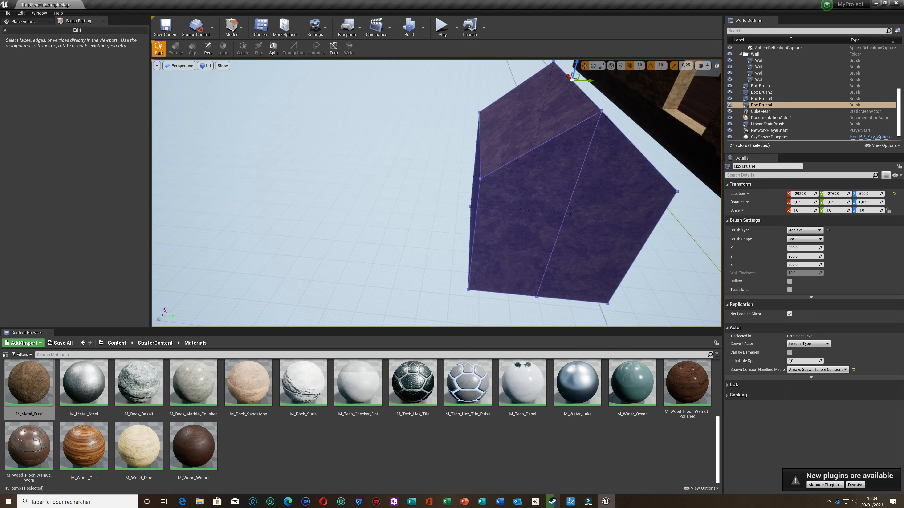
key("Right")
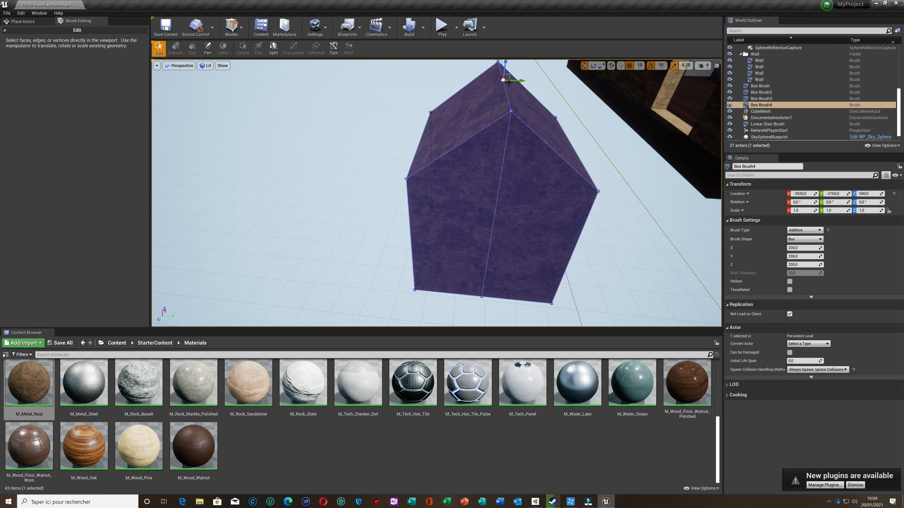
left_click(350, 147)
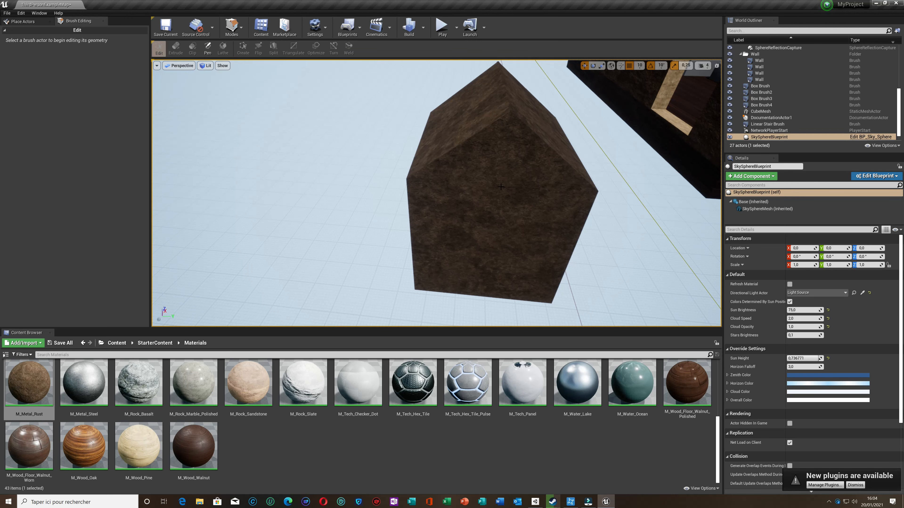
Place another box brush beside the gabled house and scale it to about 0.02 in X and 0.75 in Y
left_click(38, 22)
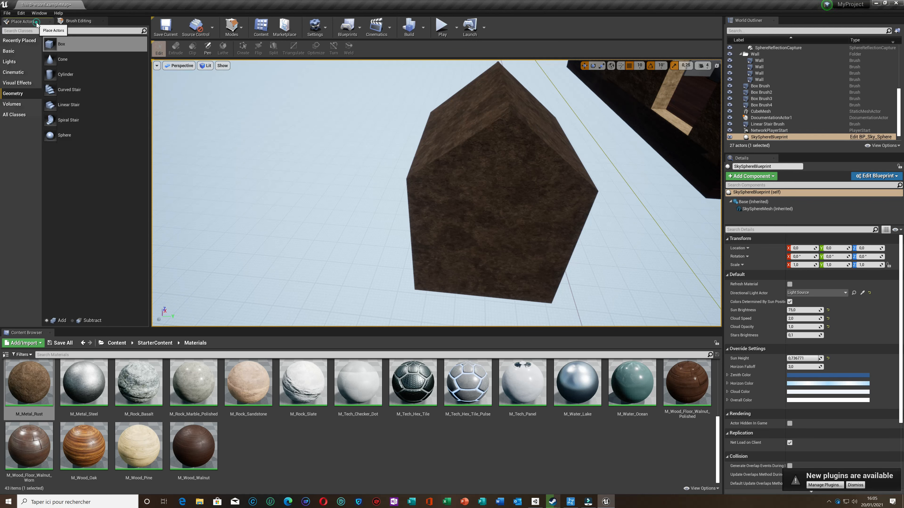
mouse_move(63, 42)
left_mouse_down()
mouse_move(258, 170)
mouse_move(332, 252)
left_mouse_up()
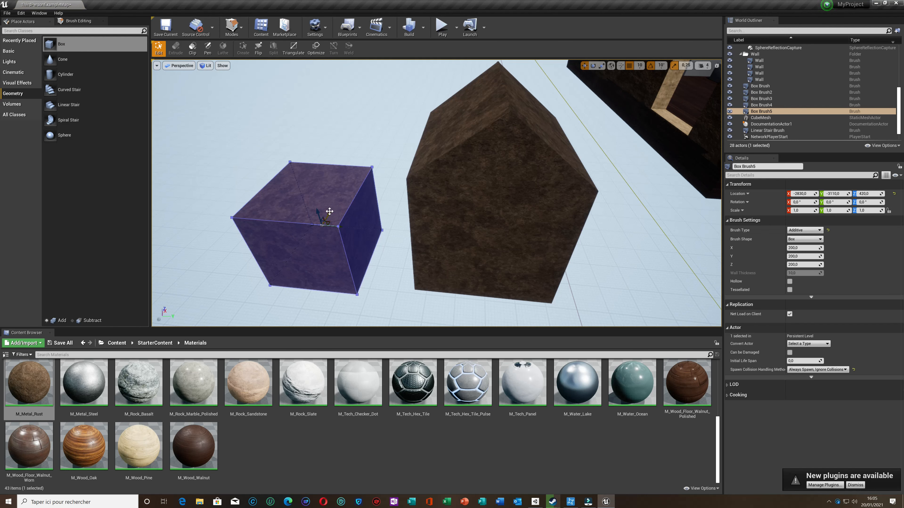
left_click(602, 66)
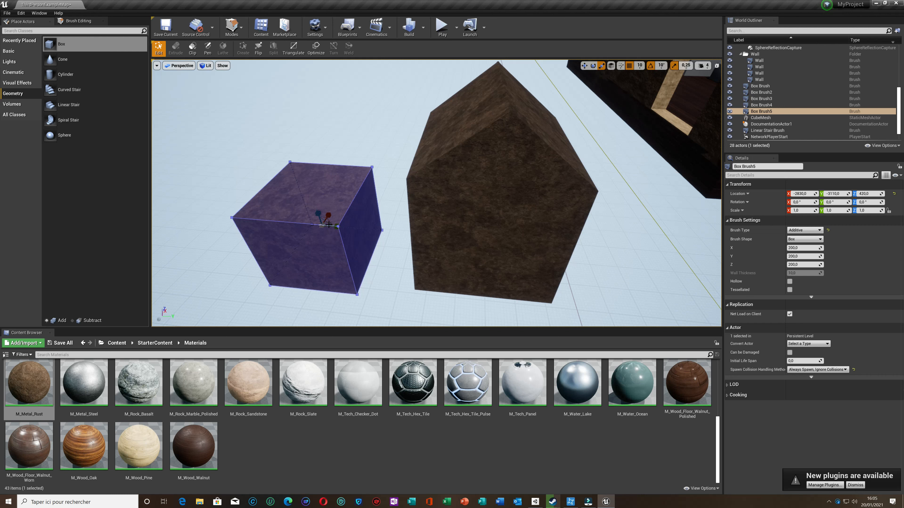
mouse_move(327, 216)
left_mouse_down()
mouse_move(315, 230)
mouse_move(329, 217)
mouse_move(336, 226)
left_mouse_up()
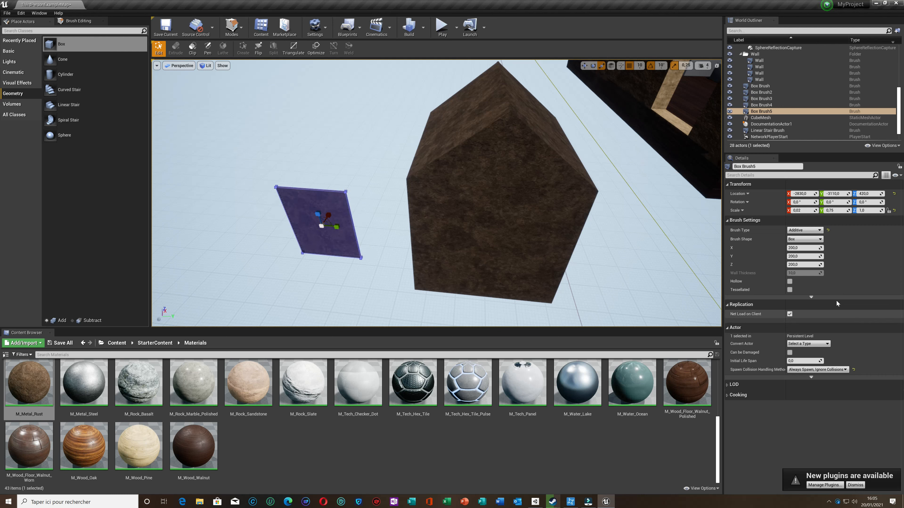
Make the thin box brush subtractive and move it to the base of the house's front wall, at about Y -2730 and Z 310
left_click(817, 231)
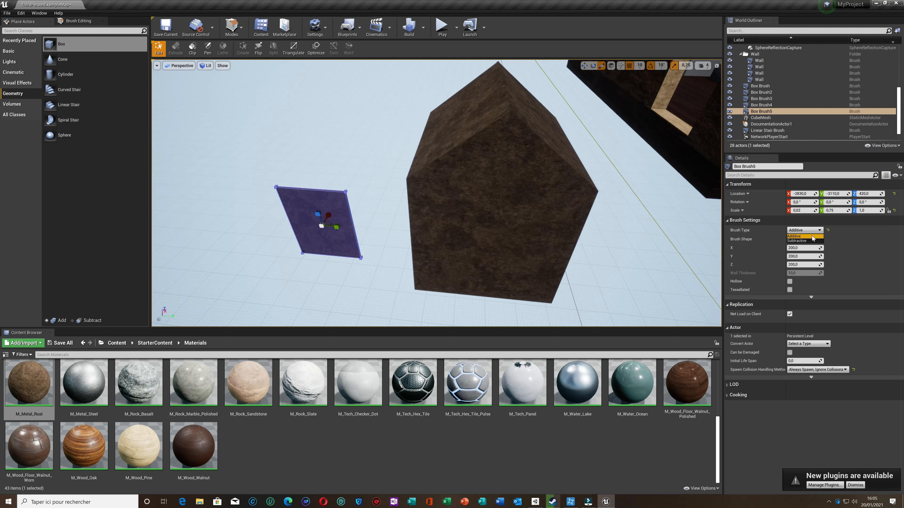
left_click(804, 246)
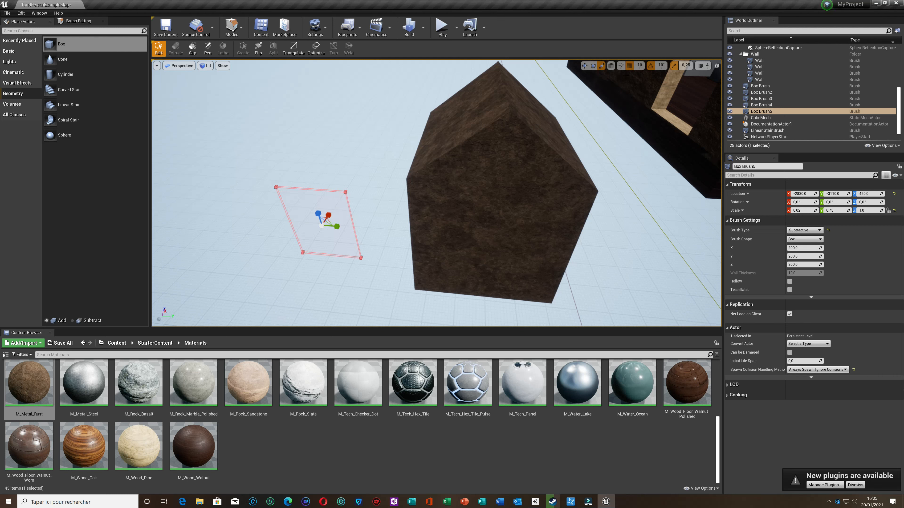
left_click(584, 65)
mouse_move(339, 228)
left_mouse_down()
mouse_move(516, 271)
mouse_move(506, 270)
left_mouse_up()
left_click_drag(492, 230, 490, 261)
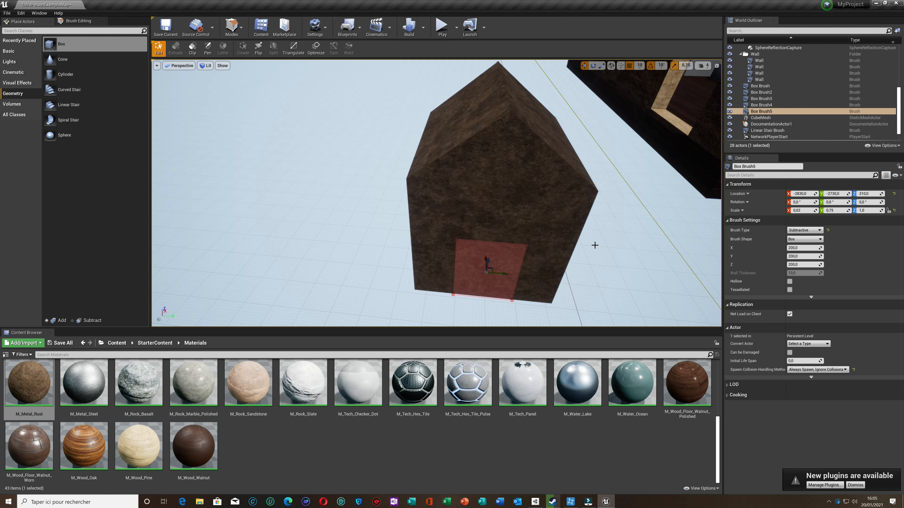
Scale the subtractive box to 0.5 in X so it extends into the house, then deselect it
key("r")
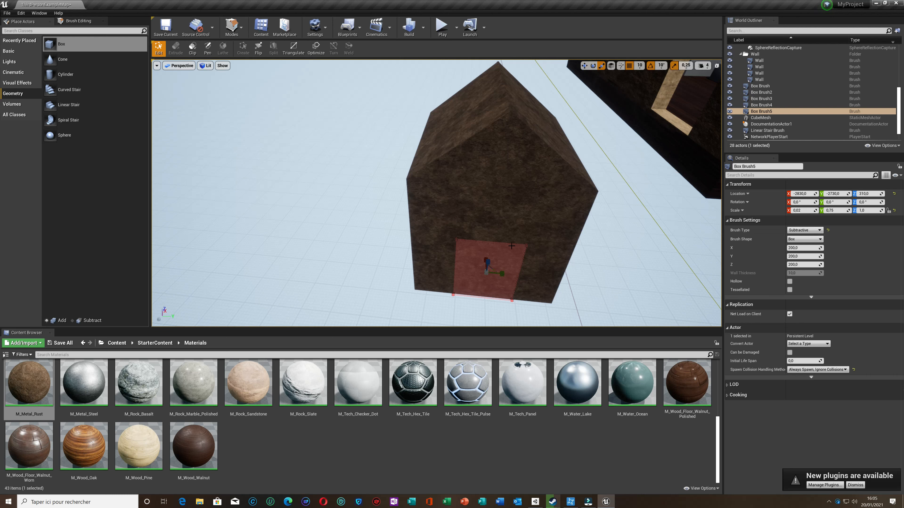
left_click_drag(485, 262, 484, 249)
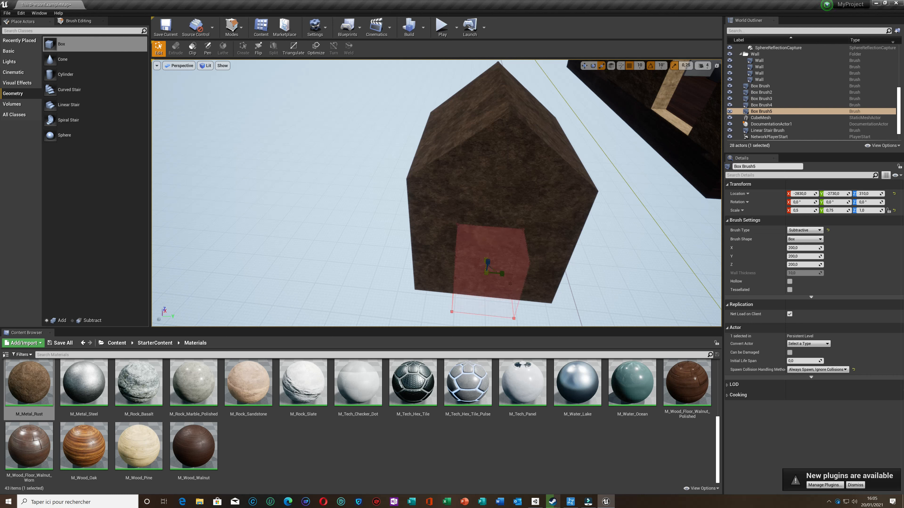
left_click(560, 277)
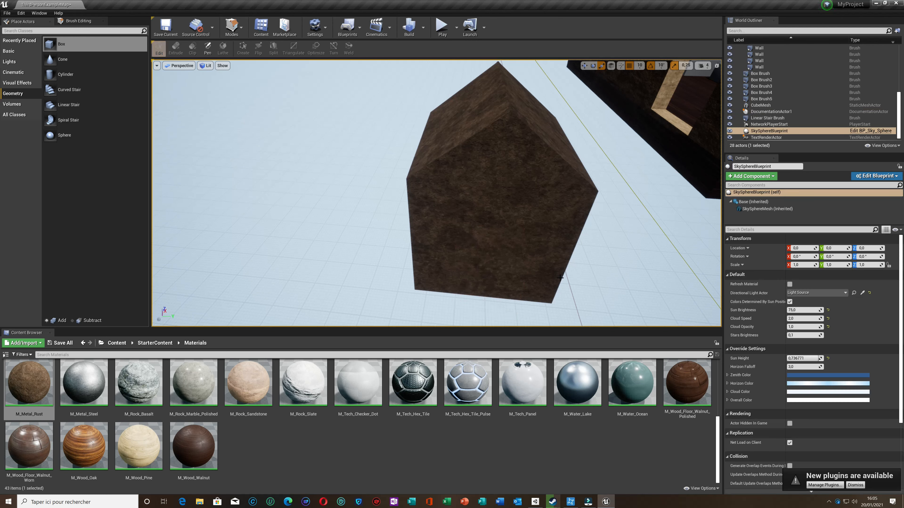
Select the gabled house and look through the outliner's brush and actor list, then deselect the house
left_click(493, 271)
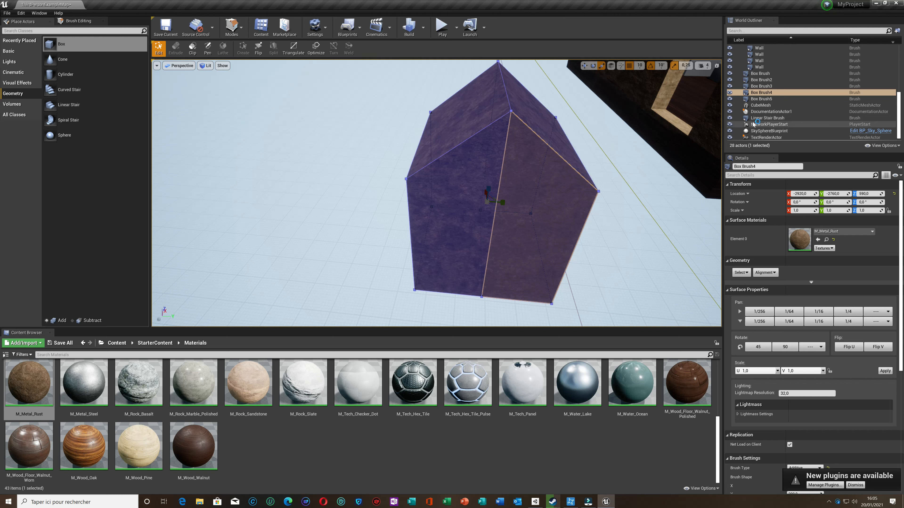
scroll(768, 102, "up", 1)
scroll(767, 103, "up", 3)
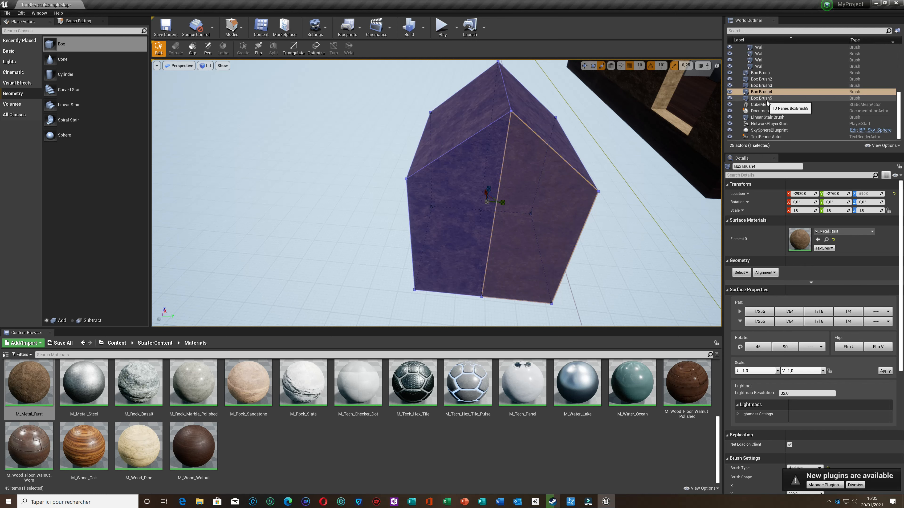
scroll(767, 103, "up", 4)
scroll(767, 103, "up", 2)
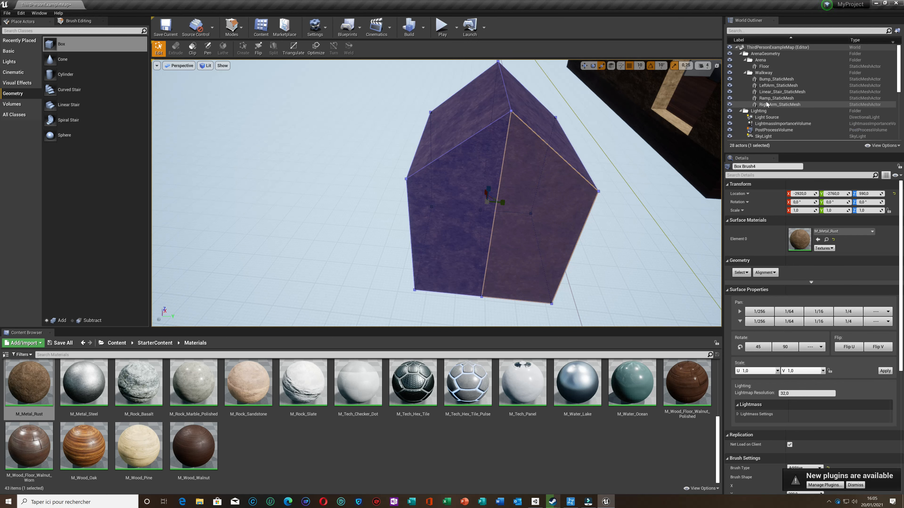
left_click(356, 215)
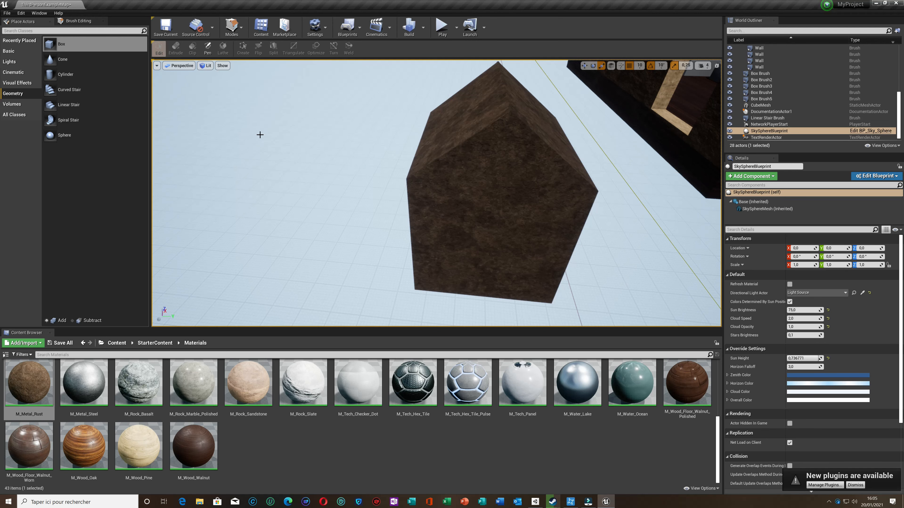
Place a new box brush in front of the gabled house and scale it to 0.25 in X, 0.5 in Y and 0.75 in Z
mouse_move(64, 44)
left_mouse_down()
mouse_move(356, 273)
mouse_move(464, 283)
mouse_move(483, 252)
left_mouse_up()
scroll(491, 256, "down", 4)
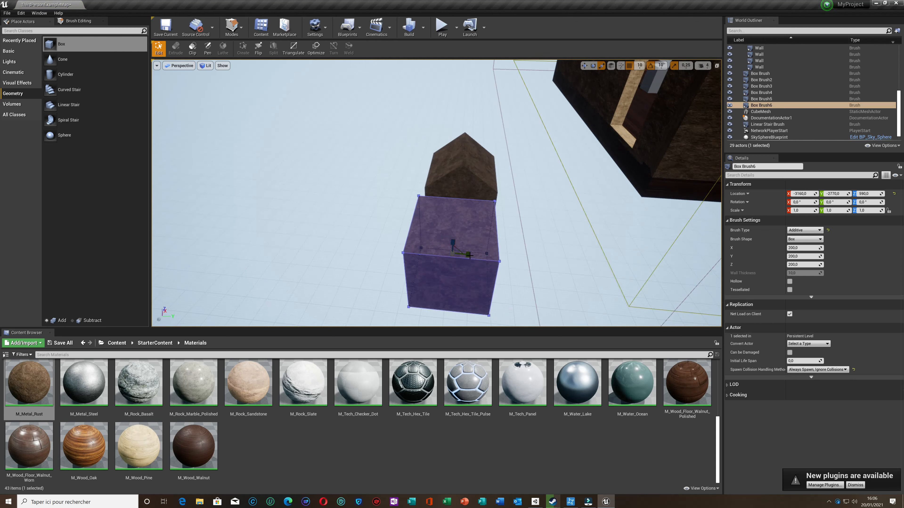
left_click_drag(469, 255, 465, 251)
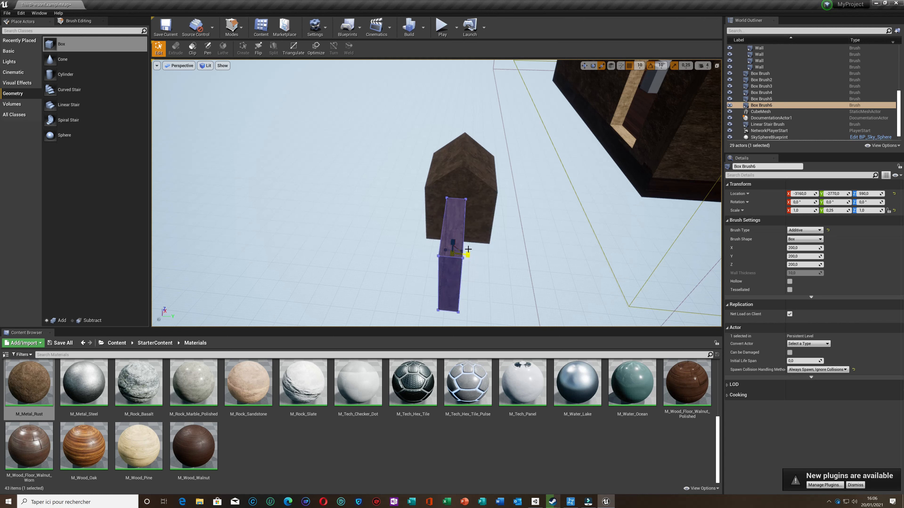
key("Right")
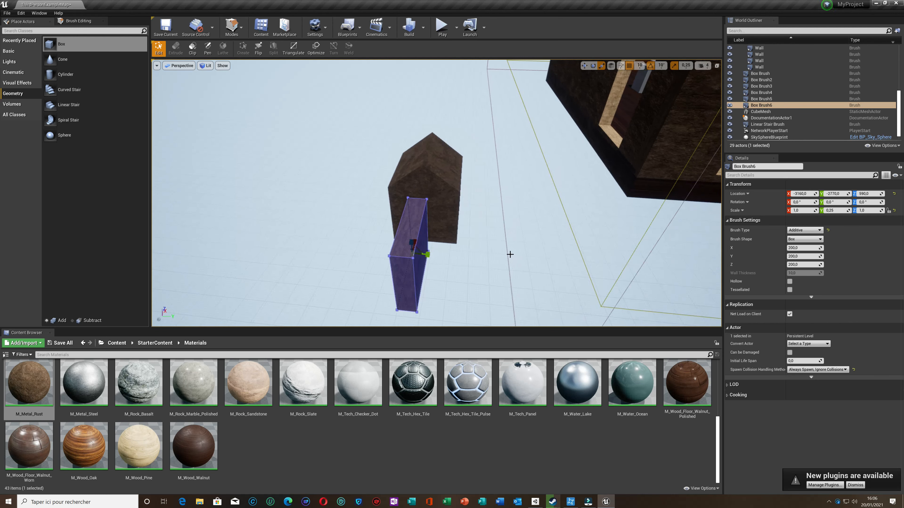
right_click_drag(502, 253, 497, 256)
key("Up")
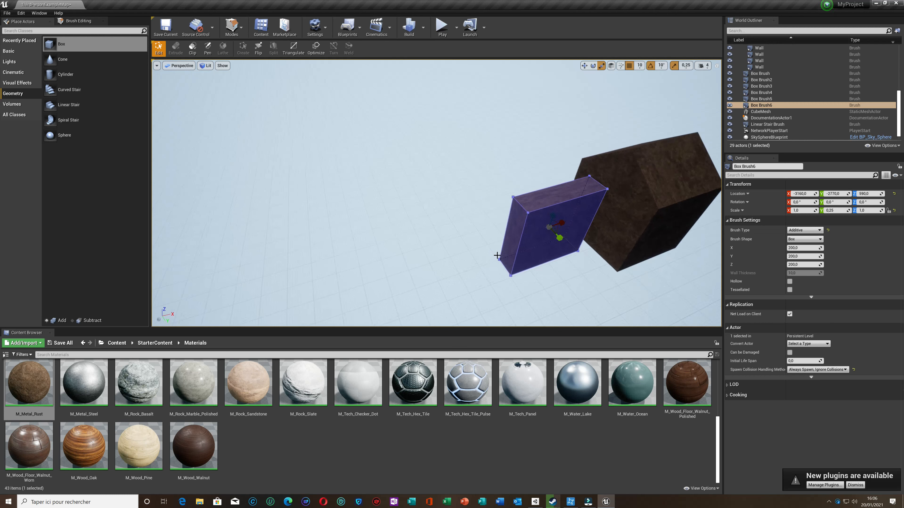
key("Right")
mouse_move(461, 234)
left_mouse_down()
mouse_move(447, 227)
mouse_move(455, 254)
mouse_move(448, 216)
left_mouse_up()
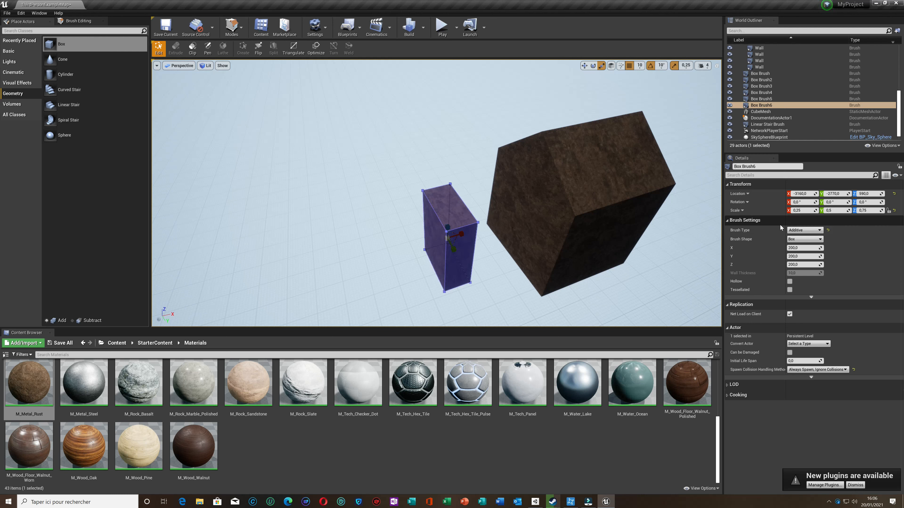
Make the small box subtractive and move it into the base of the house's front wall, at X -2990 and Z 520
left_click(803, 230)
left_click(800, 245)
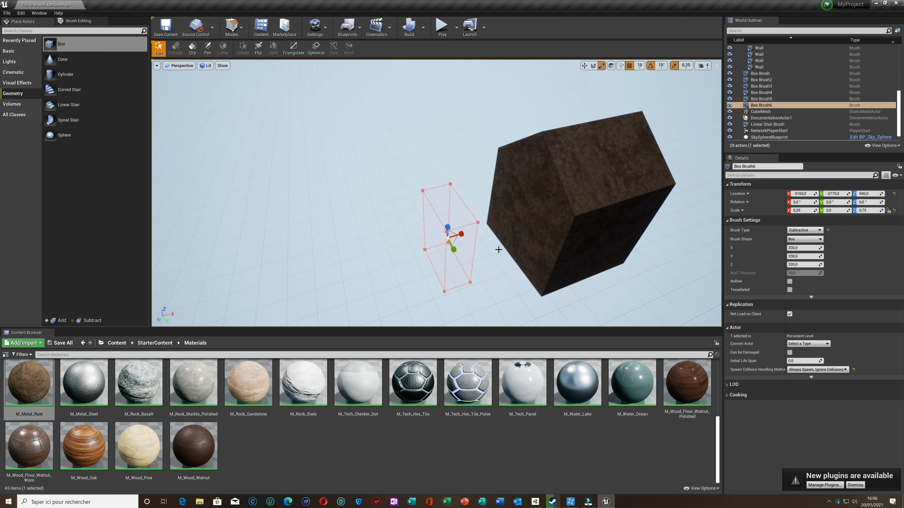
left_click(584, 65)
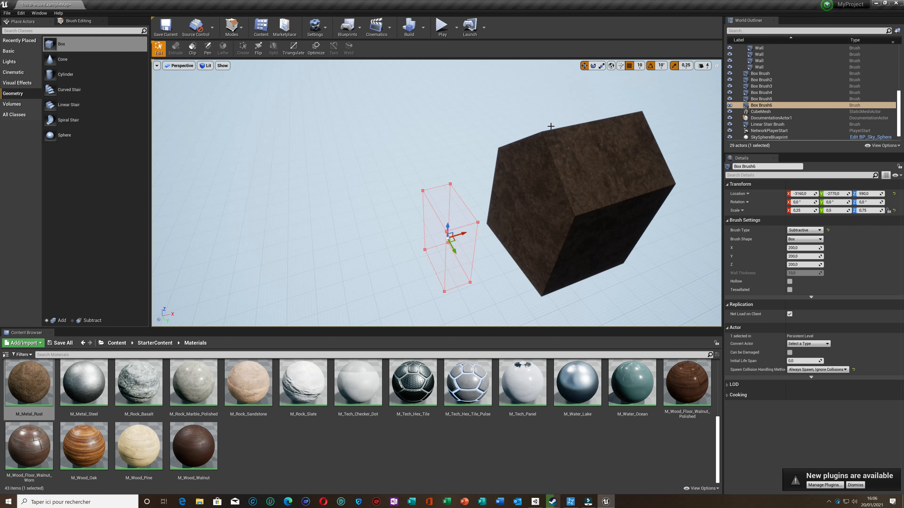
left_click_drag(462, 233, 542, 232)
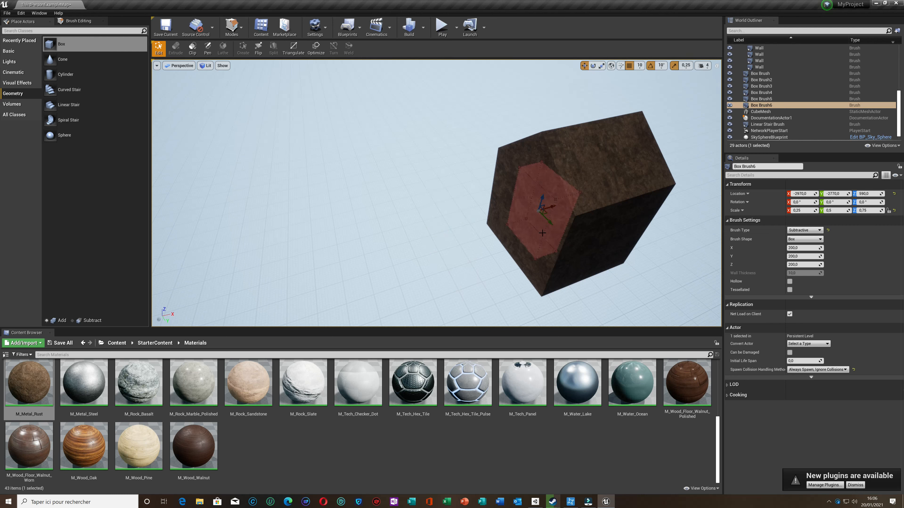
left_click_drag(543, 198, 532, 227)
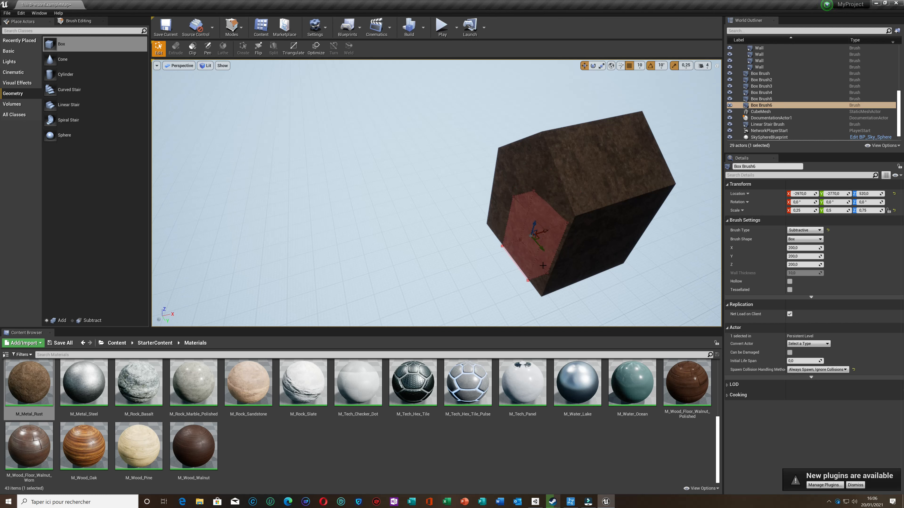
right_click_drag(498, 287, 549, 298)
key("Left")
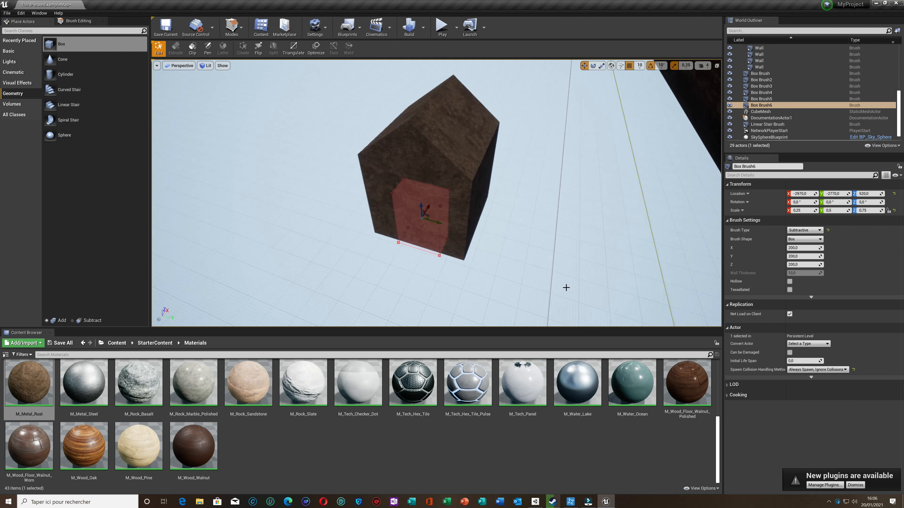
left_click_drag(437, 206, 433, 215)
right_click_drag(432, 166, 434, 166)
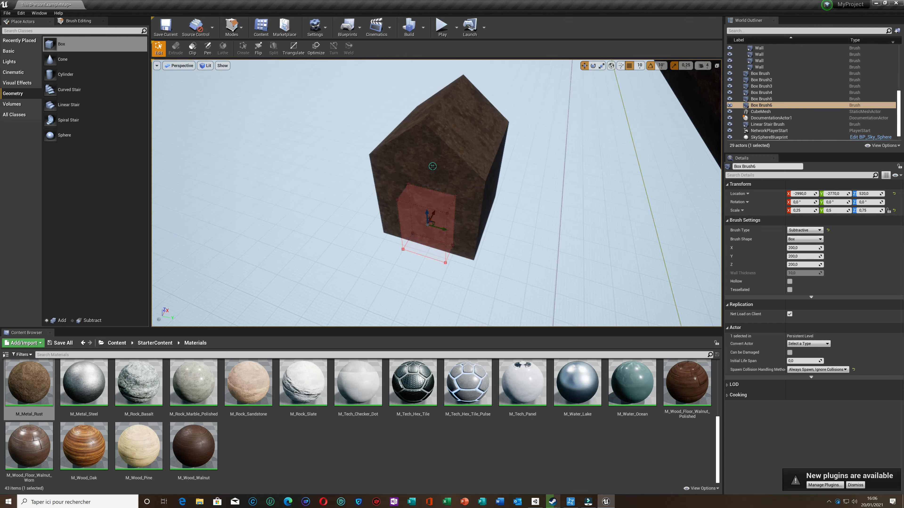
Examine the two front-wall faces of the gabled house by selecting each in turn and viewing them up close
left_click(432, 167)
left_click(436, 213)
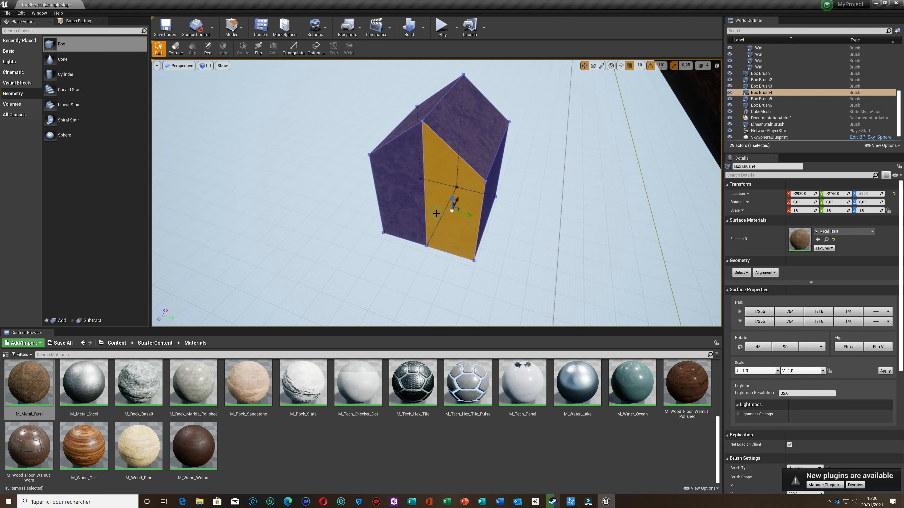
left_click(423, 240)
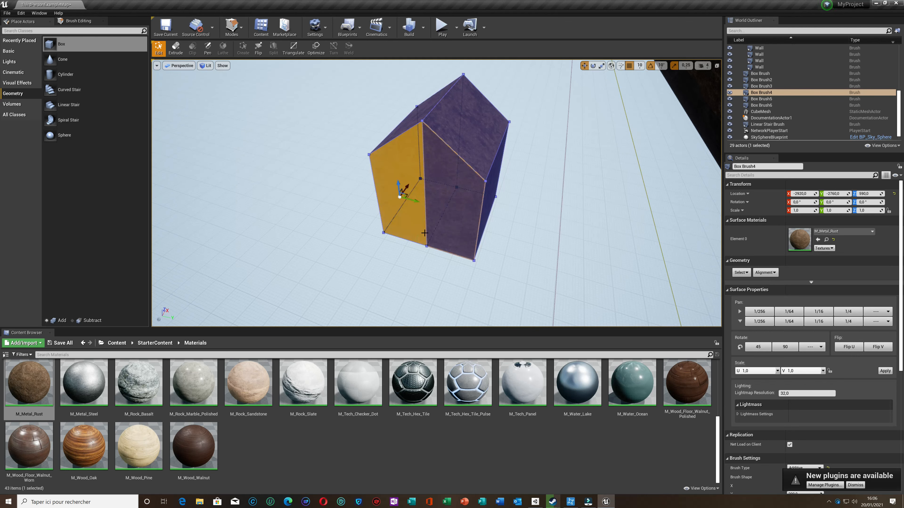
left_click(458, 238)
scroll(424, 307, "up", 4)
right_click_drag(441, 291, 516, 243)
mouse_move(519, 279)
right_mouse_down()
mouse_move(512, 292)
mouse_move(462, 249)
right_mouse_up()
left_click(459, 239)
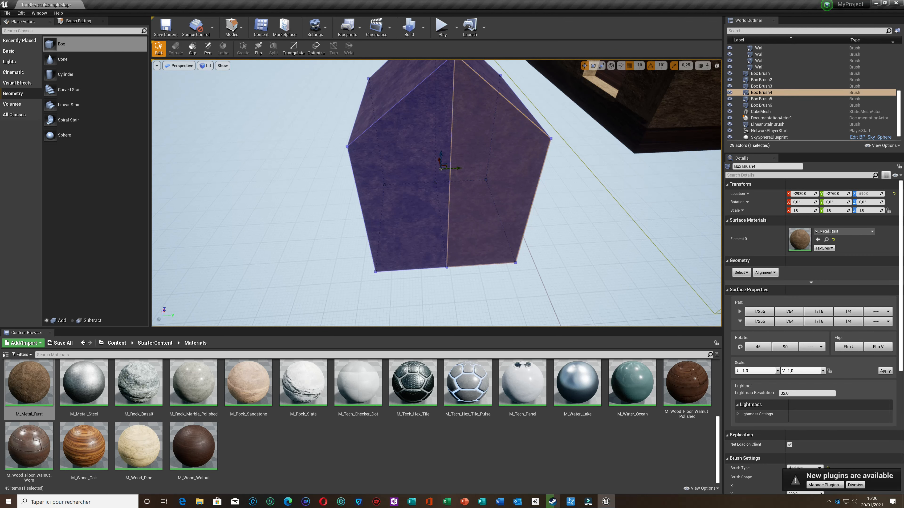
left_click(448, 200)
scroll(445, 204, "up", 6)
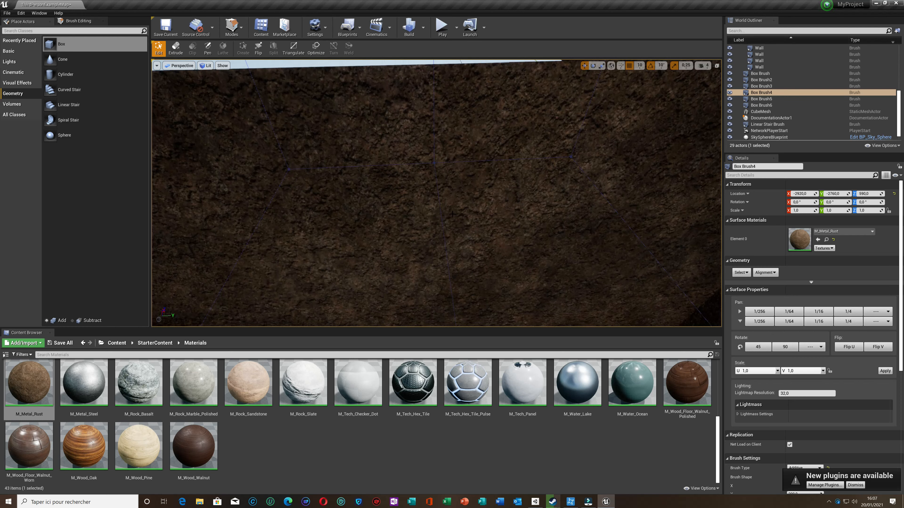
scroll(451, 214, "down", 5)
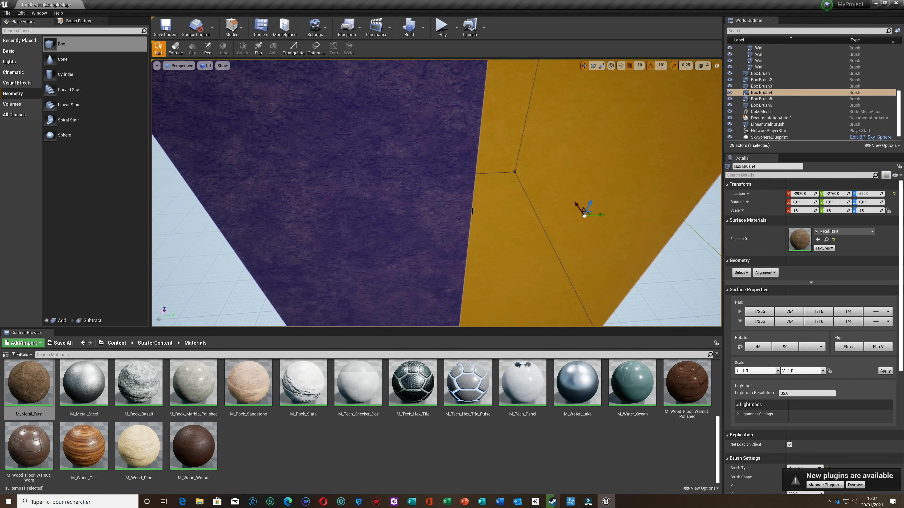
left_click(471, 212)
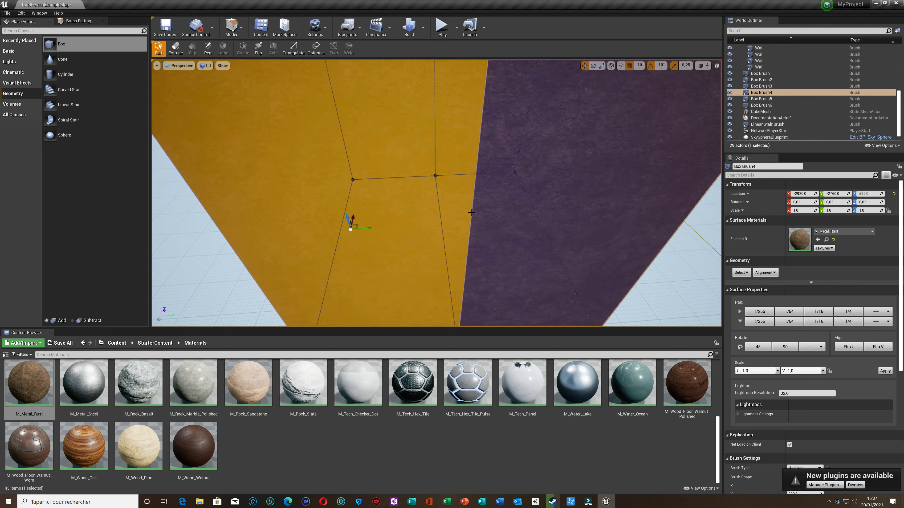
scroll(473, 196, "up", 5)
scroll(474, 192, "down", 4)
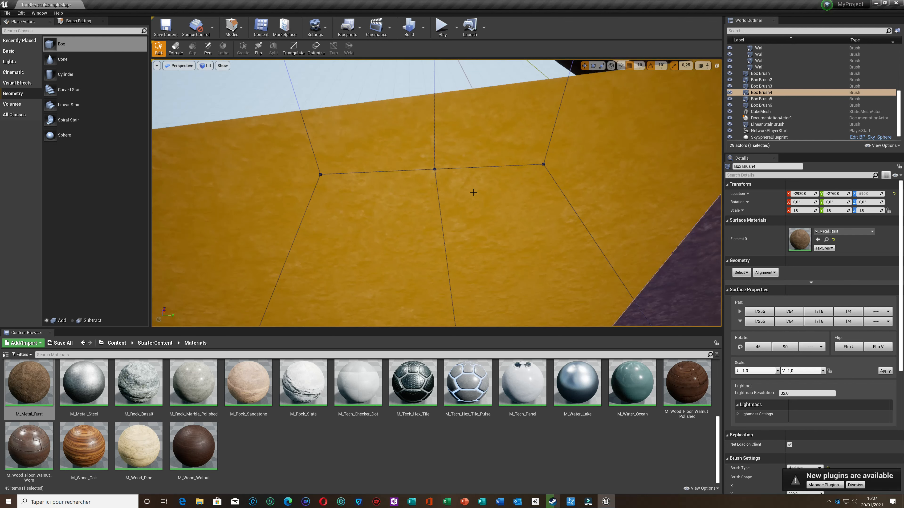
scroll(474, 192, "down", 5)
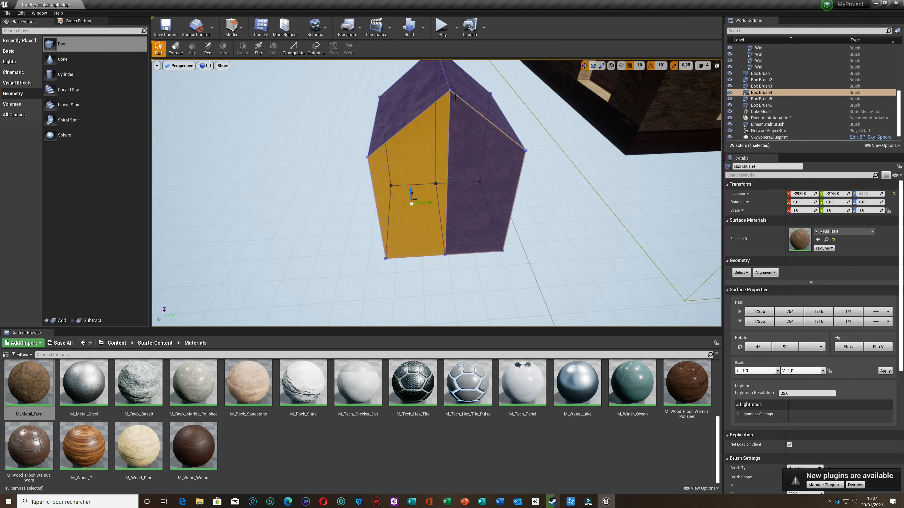
Split the house's front wall across its middle at the vertical centre edge
left_click(450, 91)
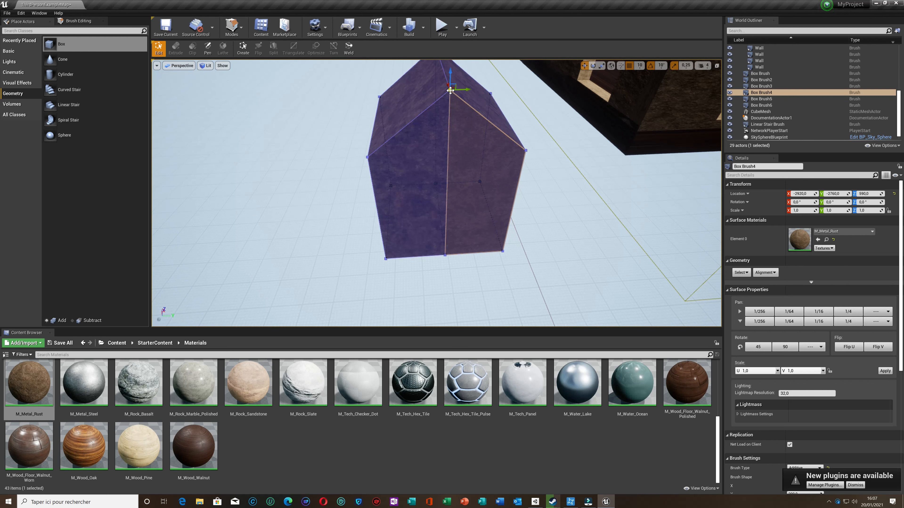
left_click(465, 101)
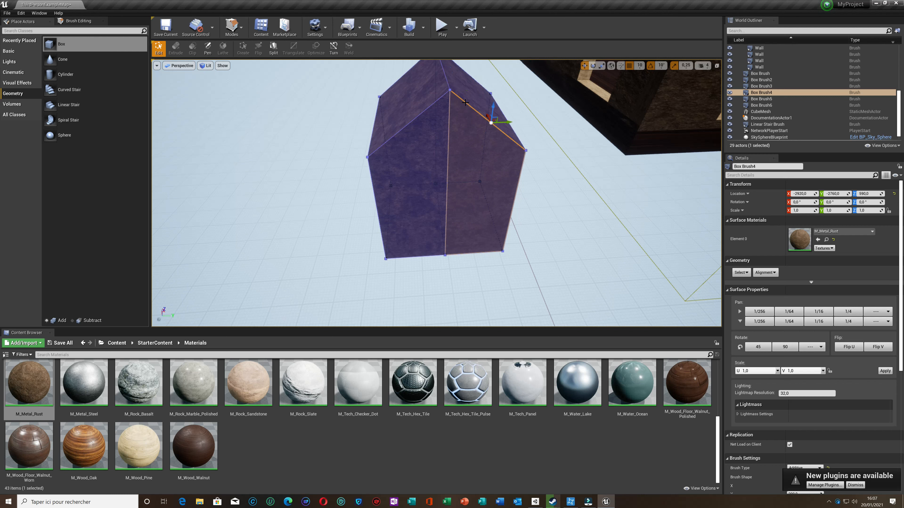
left_click(449, 112, "ctrl")
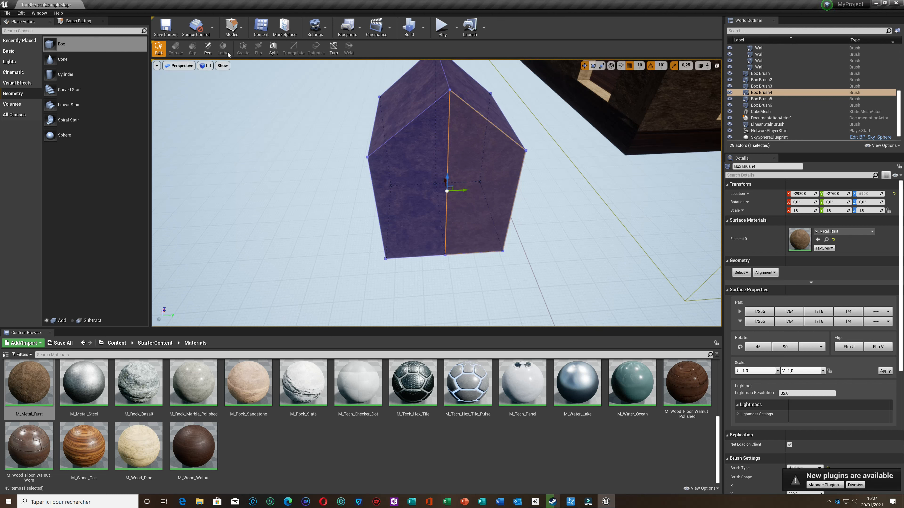
left_click(273, 48)
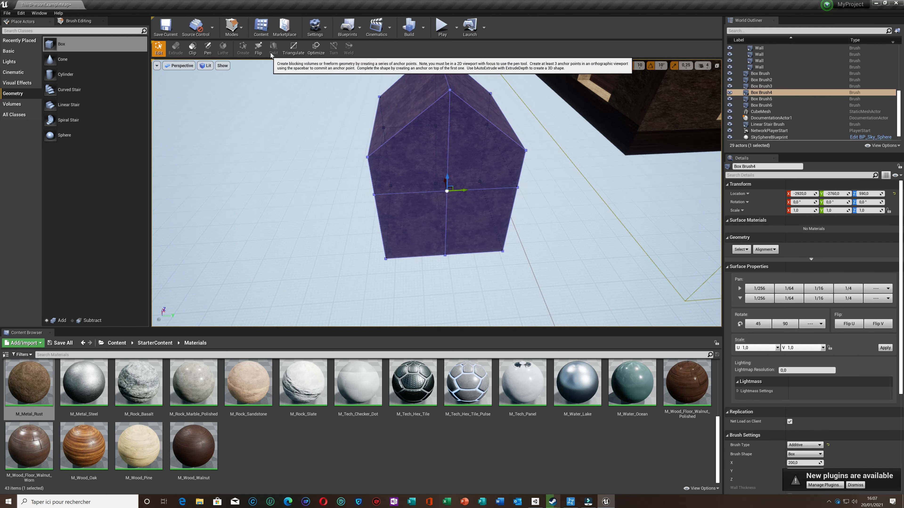
Delete the lower-right face of the house's front wall to open a doorway
left_click(463, 216)
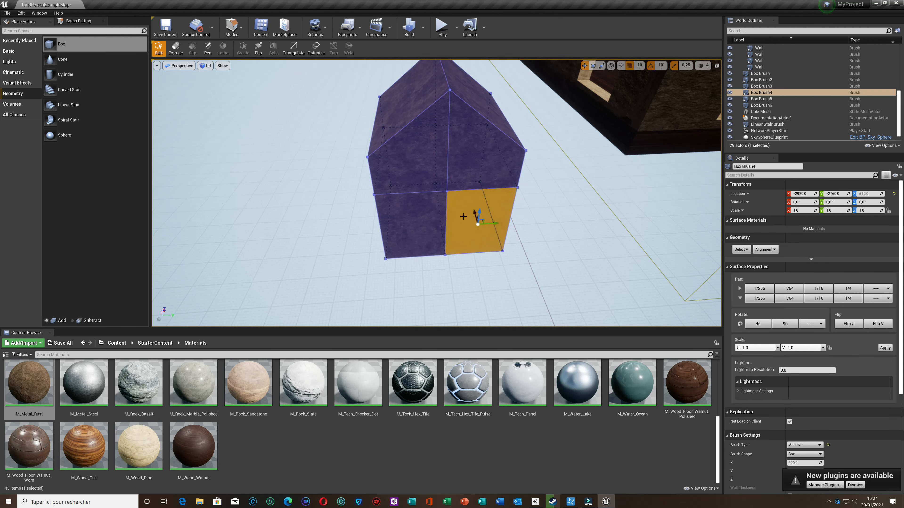
left_click(433, 221)
left_click(467, 219)
right_click(473, 241)
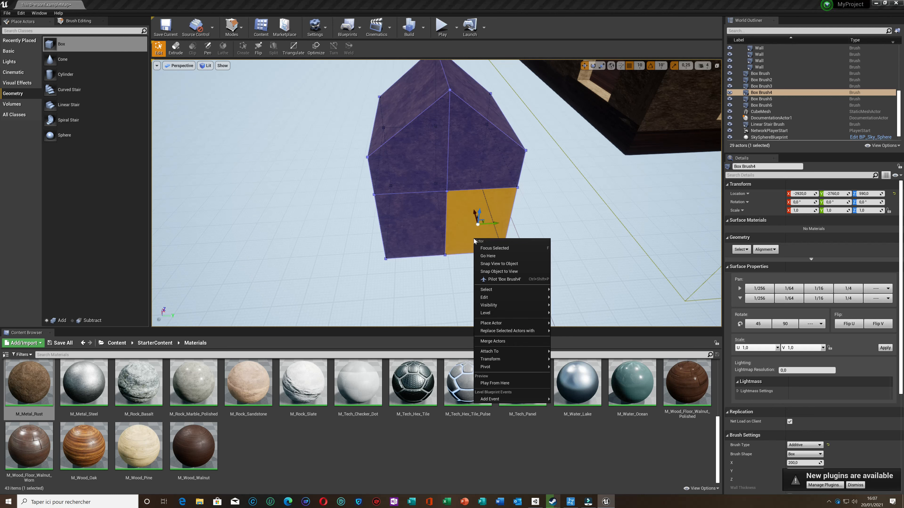
mouse_move(516, 297)
left_click(584, 335)
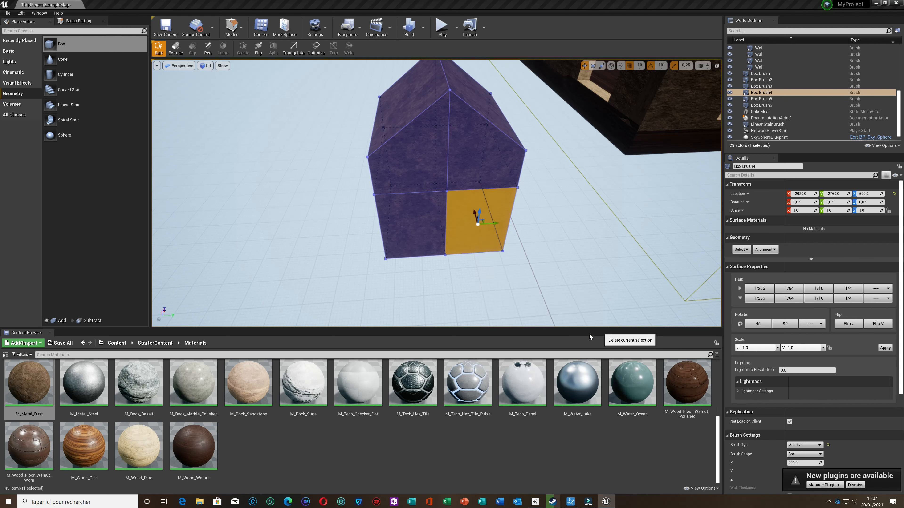
Examine the doorway opening from outside and inside the house, including the lower wall edge and the subtractive box left behind it
mouse_move(557, 249)
right_mouse_down()
mouse_move(557, 221)
mouse_move(558, 250)
right_mouse_up()
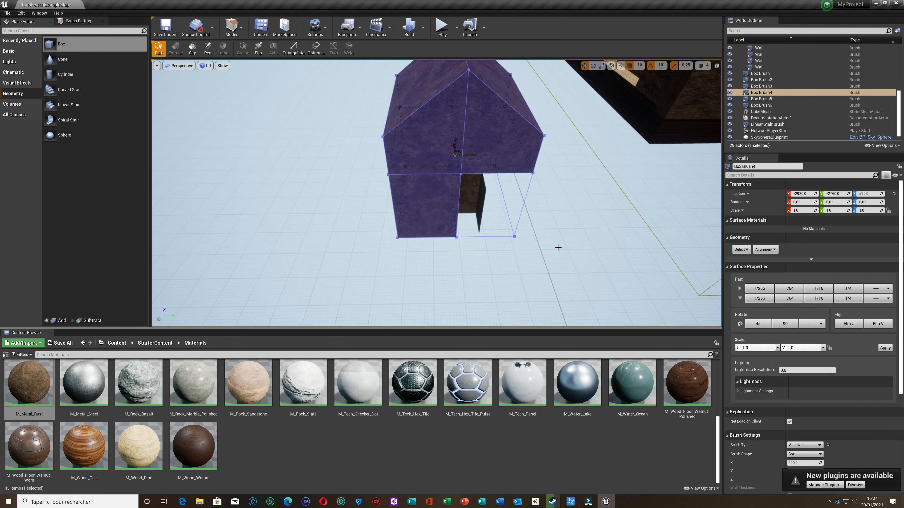
scroll(555, 250, "up", 8)
right_click_drag(515, 245, 478, 240)
scroll(494, 250, "up", 5)
scroll(511, 249, "down", 4)
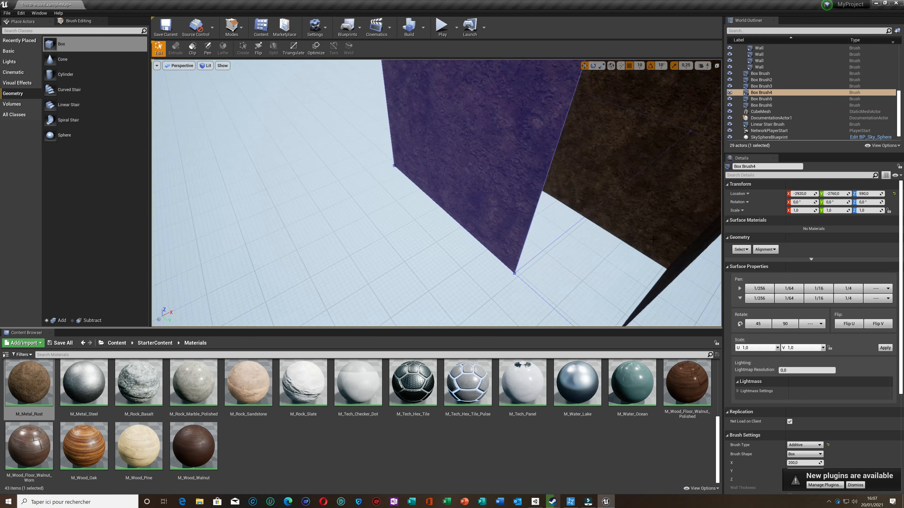
left_click(627, 176)
right_click_drag(562, 215, 587, 218)
key("Right")
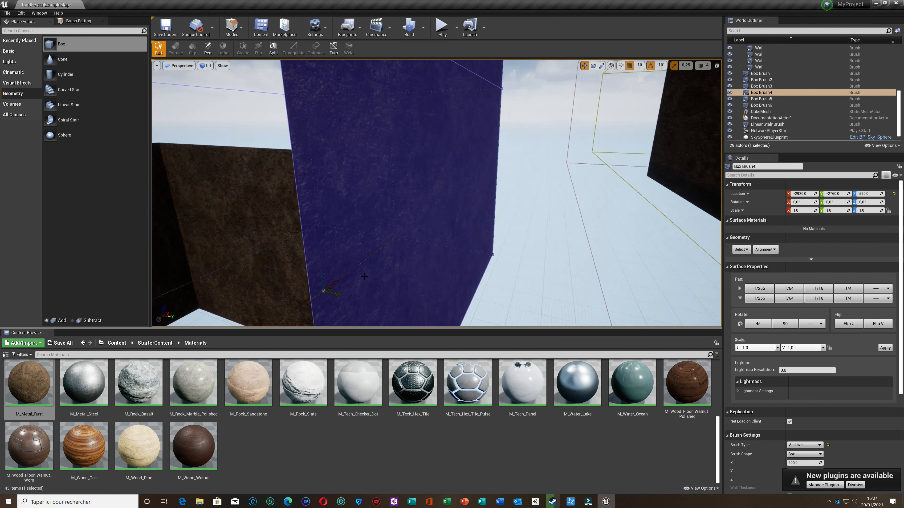
key("Down")
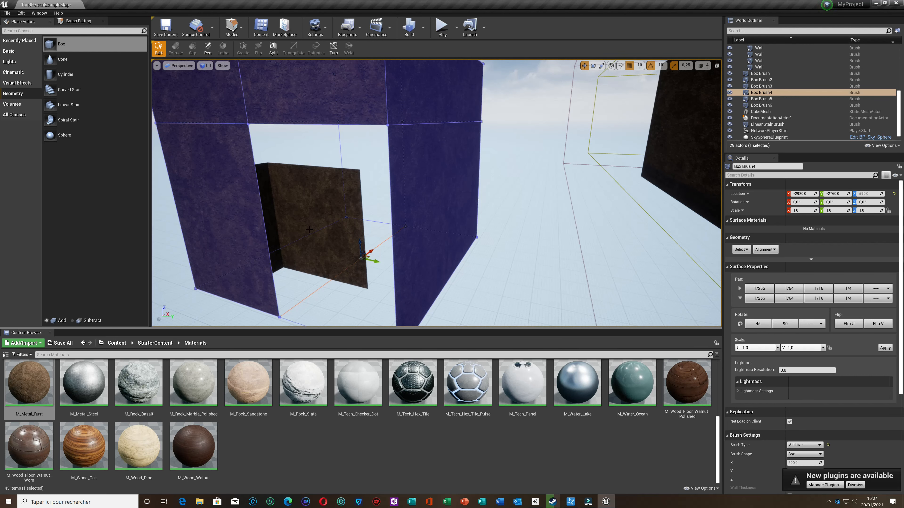
mouse_move(368, 256)
left_mouse_down()
mouse_move(396, 233)
mouse_move(368, 256)
left_mouse_up()
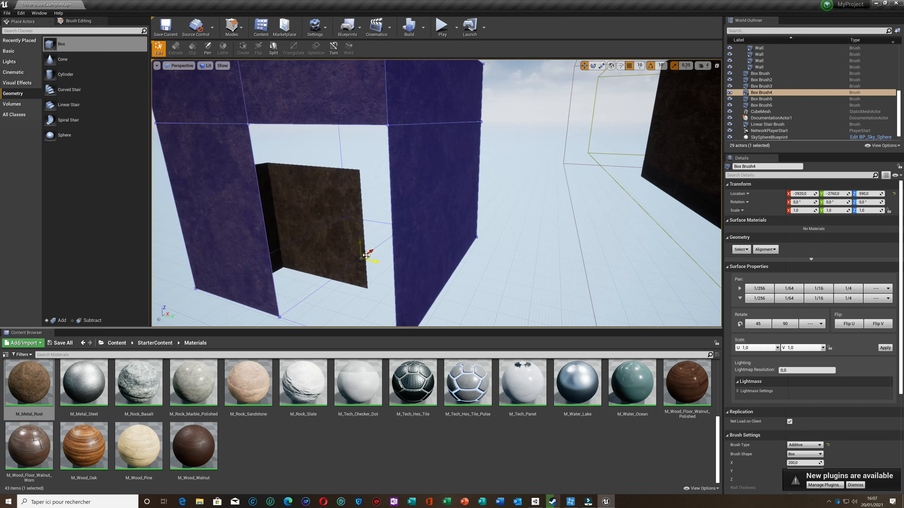
Delete the subtractive box brush standing inside the house's doorway opening
left_click(305, 201)
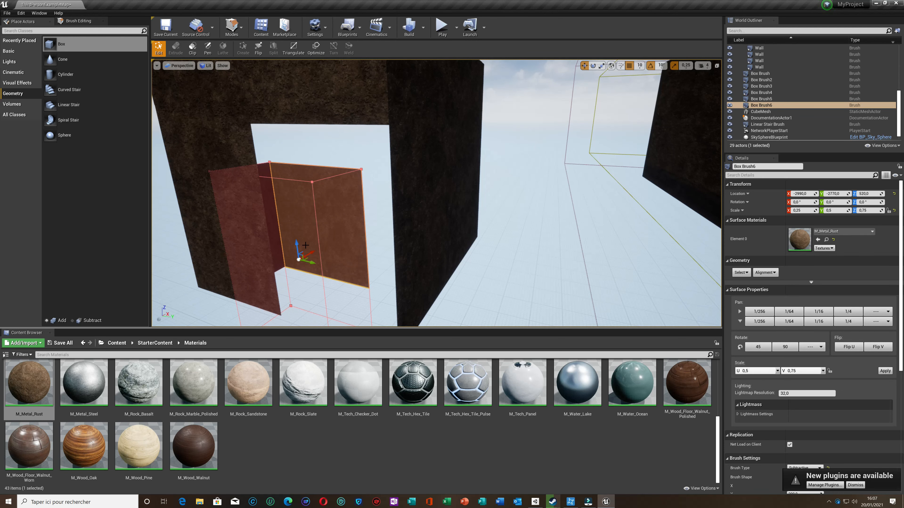
right_click(311, 197)
mouse_move(359, 311)
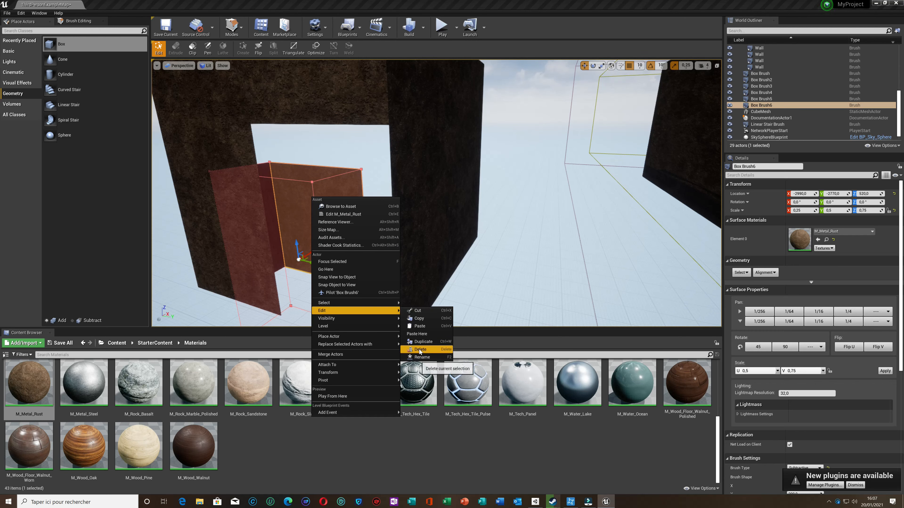
left_click(418, 347)
Inspect the house from outside and through the door opening, selecting the house brush and the remaining lower front-wall face
right_click_drag(346, 231, 374, 234)
key("Left")
key("Left")
key("Down")
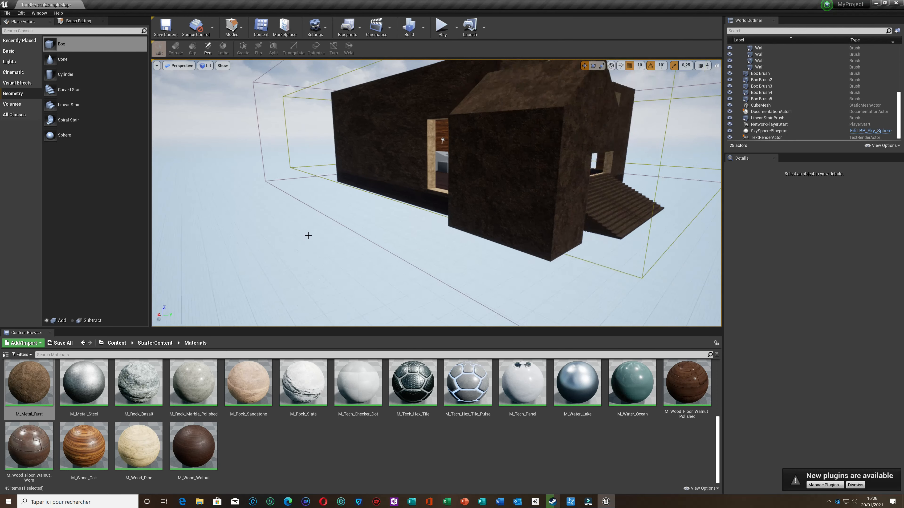
key("Right")
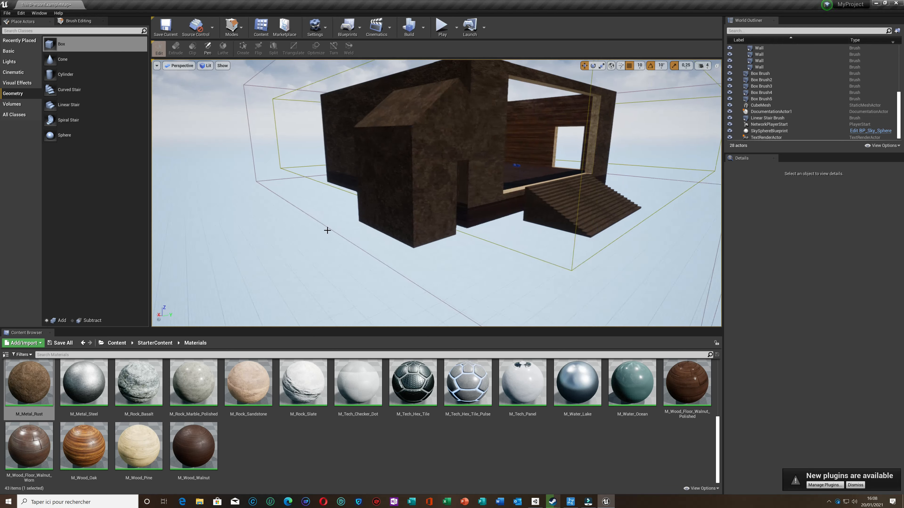
right_click_drag(416, 244, 387, 218)
key("Up")
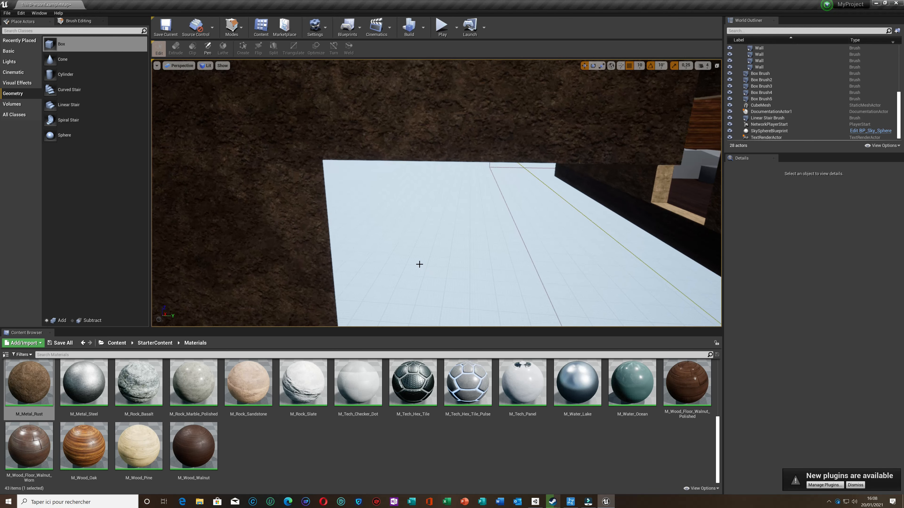
left_click(423, 224)
key("Right")
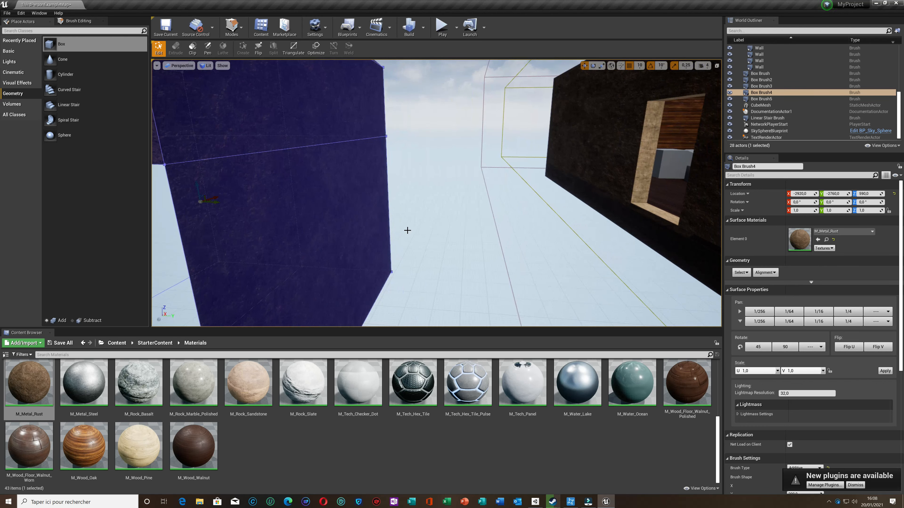
key("Left")
left_click(407, 218)
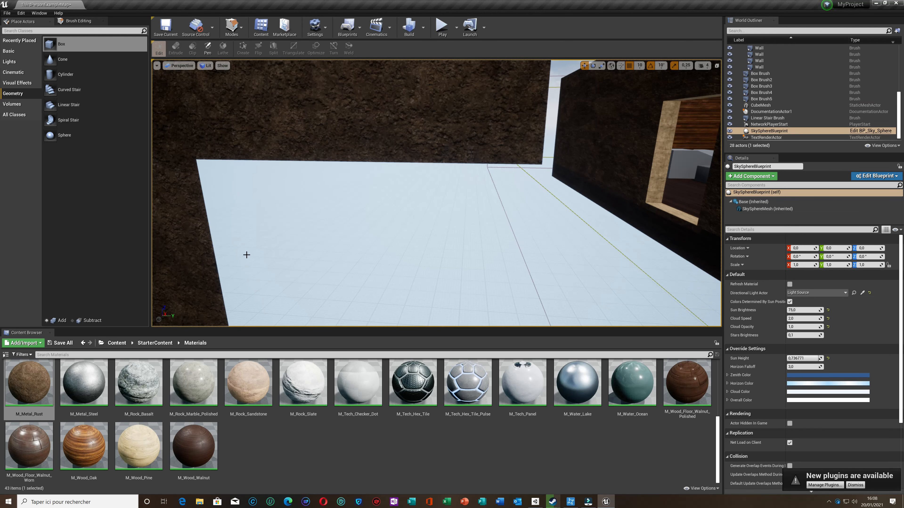
key("Left")
left_click(291, 247)
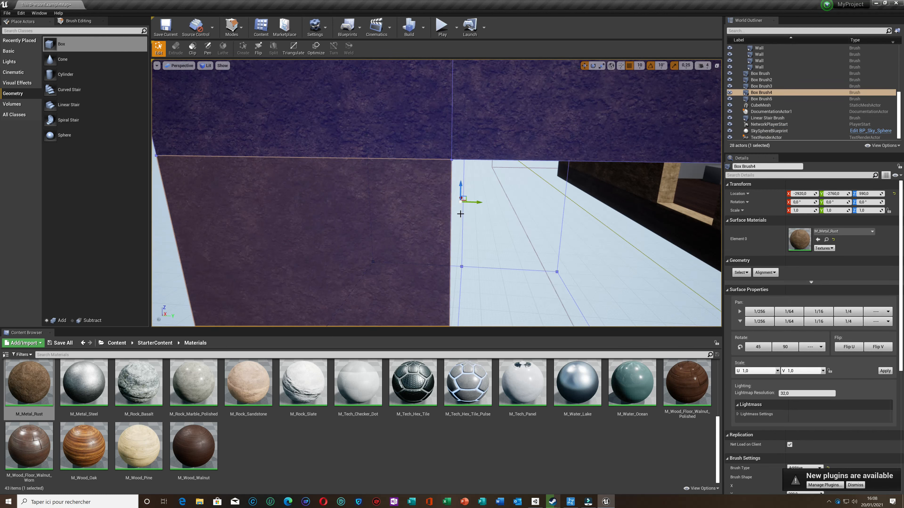
left_click(562, 280)
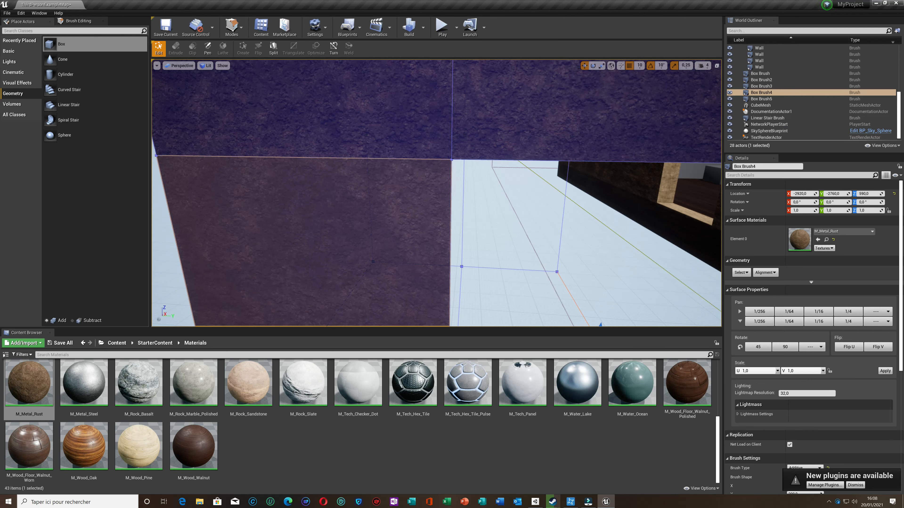
right_click(564, 283)
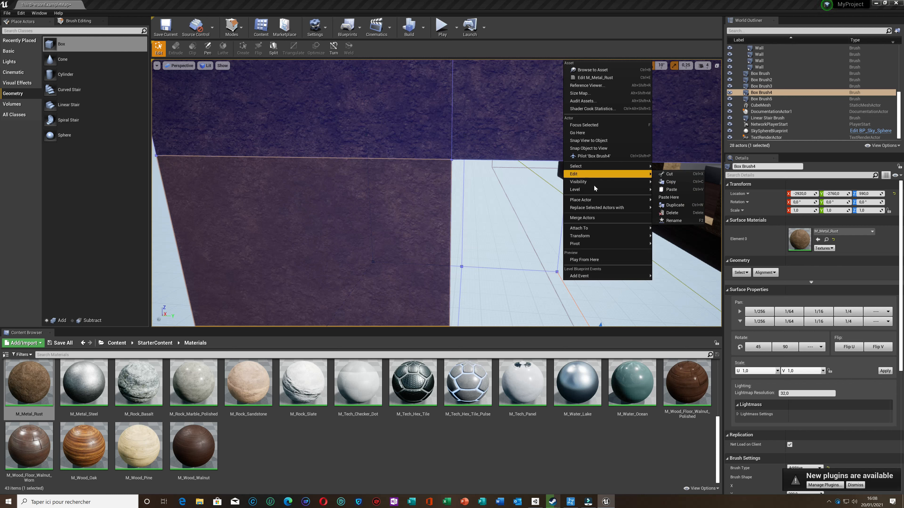
mouse_move(619, 189)
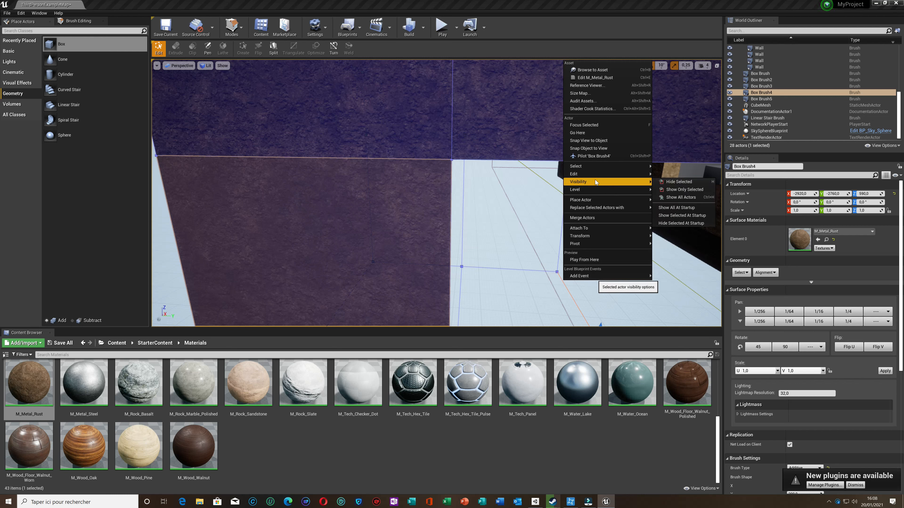
mouse_move(592, 171)
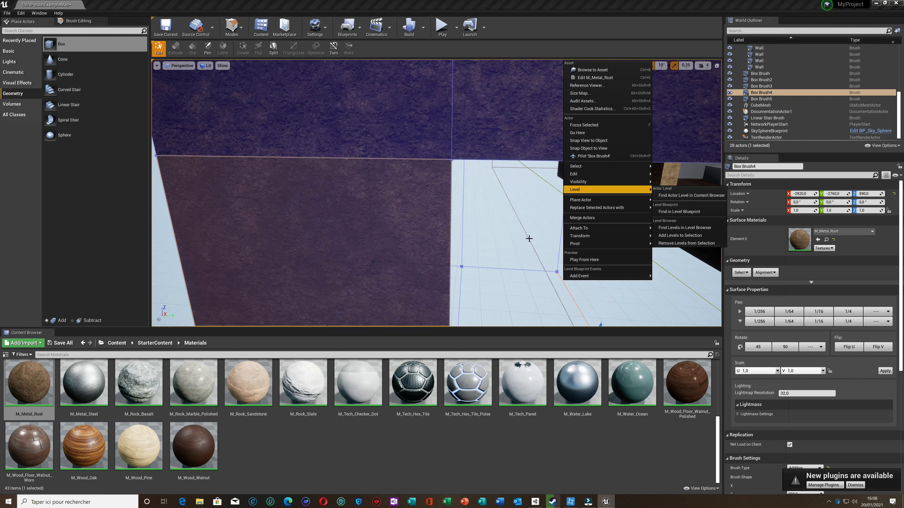
right_click(568, 290)
mouse_move(611, 216)
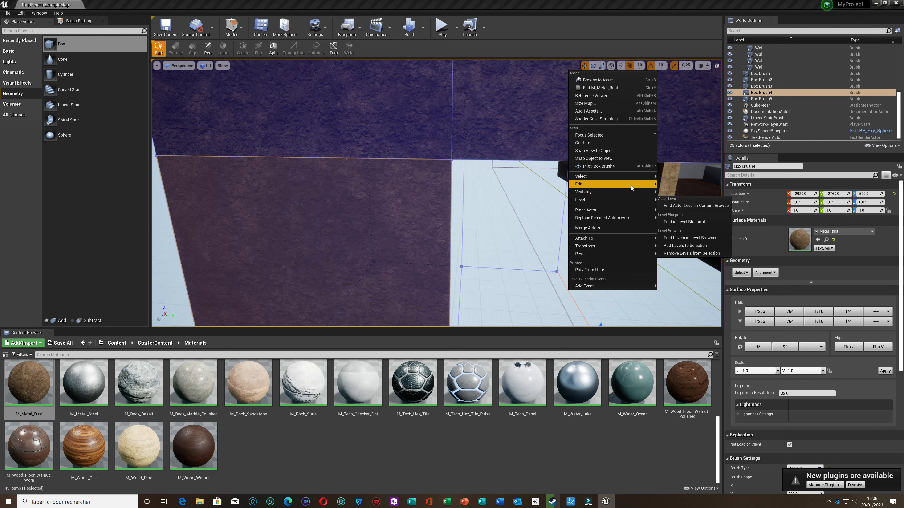
mouse_move(630, 185)
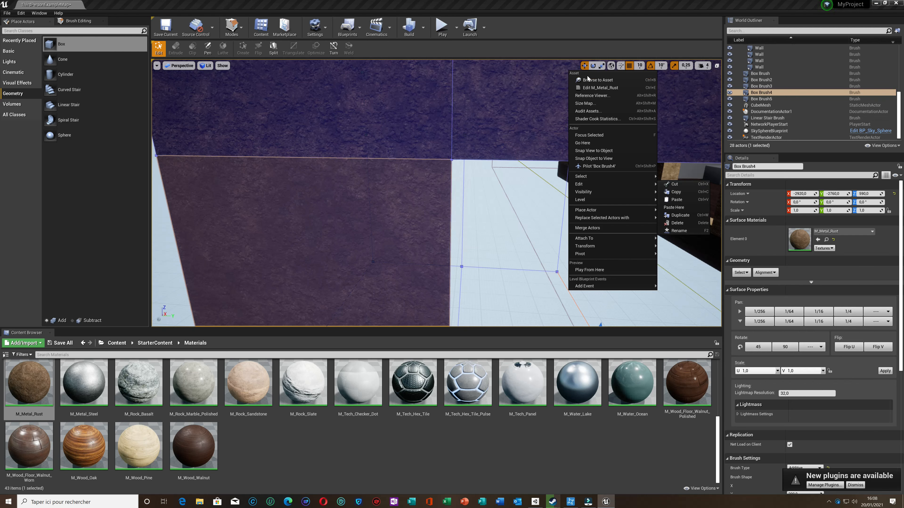
left_click(548, 295)
Delete the entire gabled house brush from the level
scroll(534, 246, "down", 8)
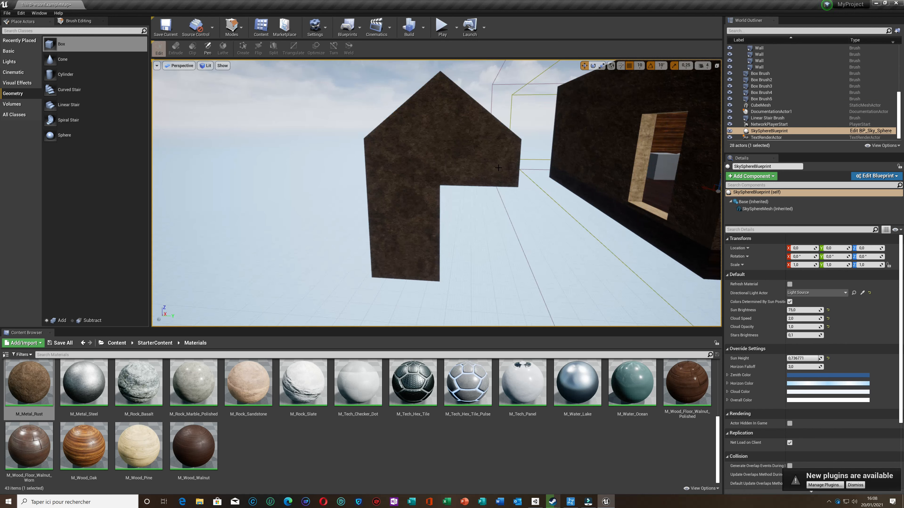
mouse_move(574, 217)
right_mouse_down()
mouse_move(530, 226)
mouse_move(575, 210)
mouse_move(591, 218)
mouse_move(538, 218)
mouse_move(600, 232)
mouse_move(511, 242)
mouse_move(554, 178)
right_mouse_up()
left_click(536, 197)
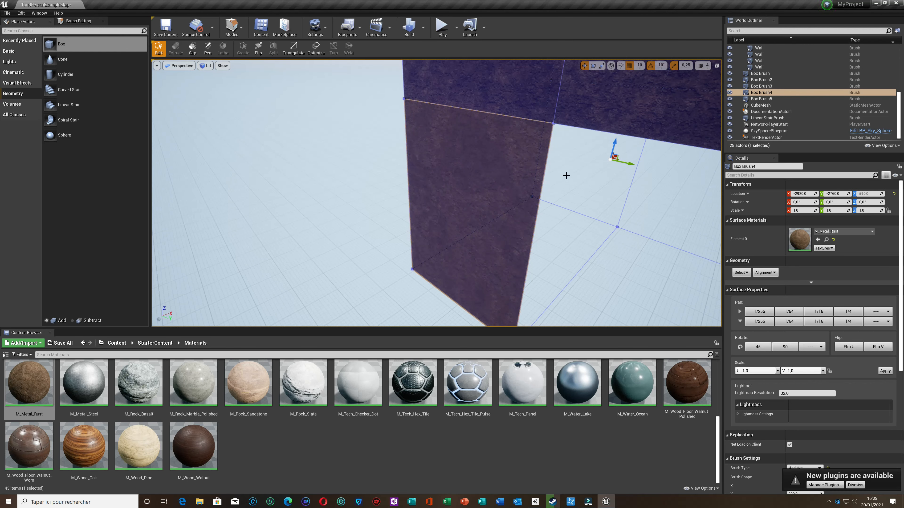
right_click(509, 189)
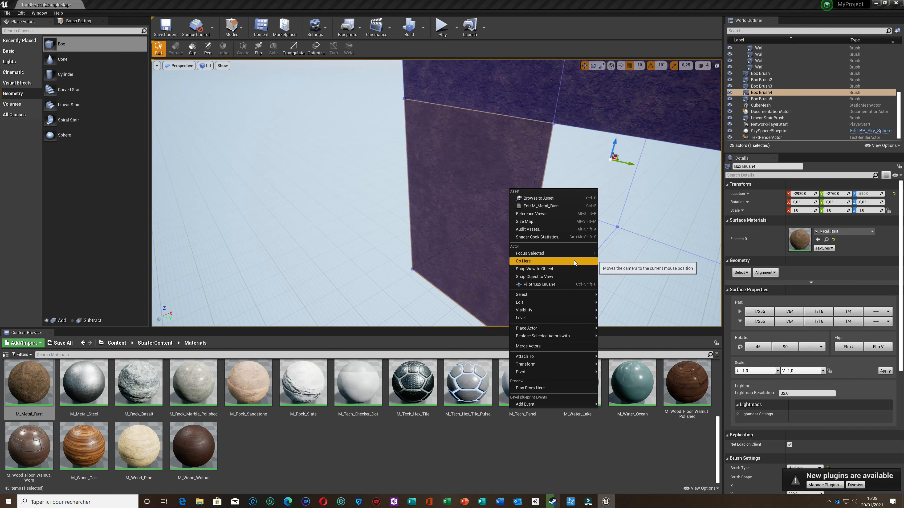
mouse_move(586, 305)
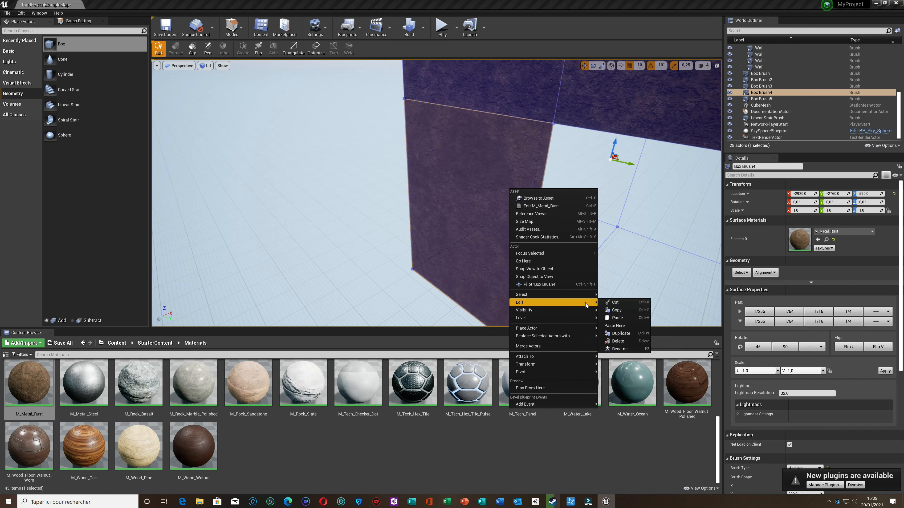
left_click(620, 341)
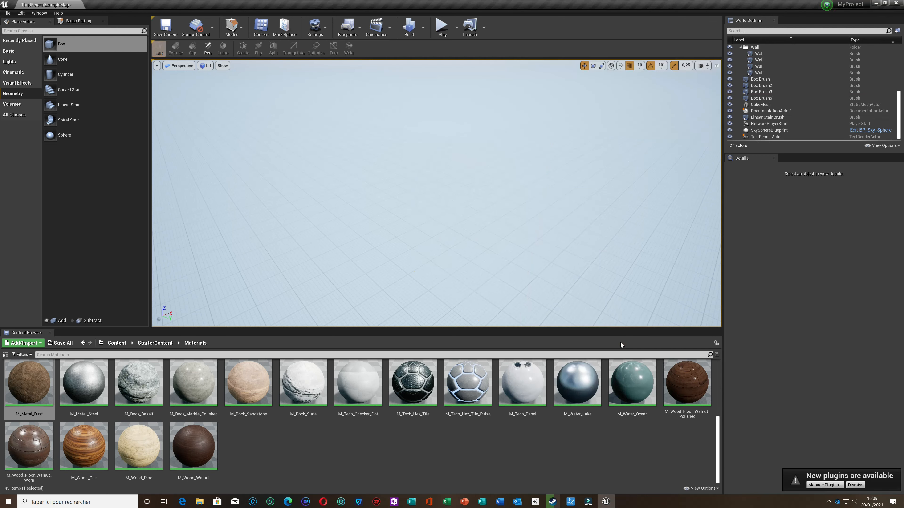
right_click_drag(561, 264, 611, 242)
scroll(561, 262, "down", 3)
scroll(559, 255, "down", 8)
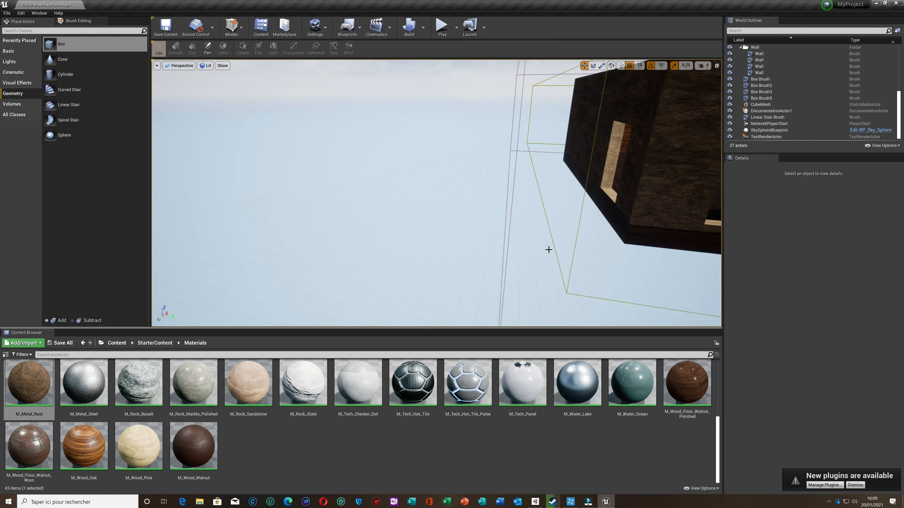
scroll(539, 249, "down", 10)
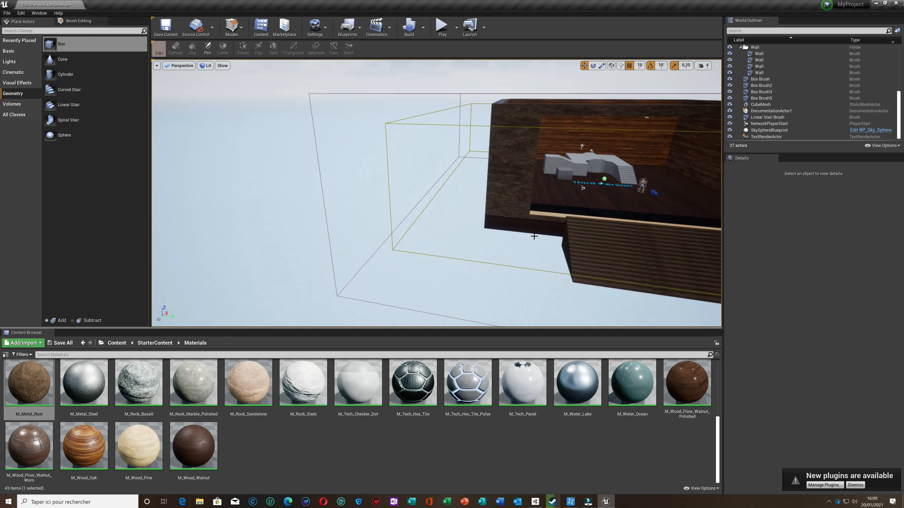
key("Right")
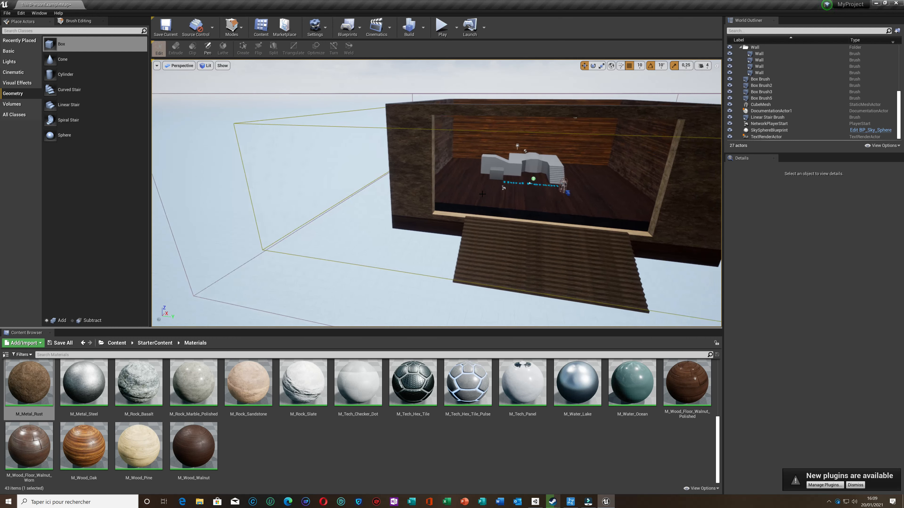
key("Right")
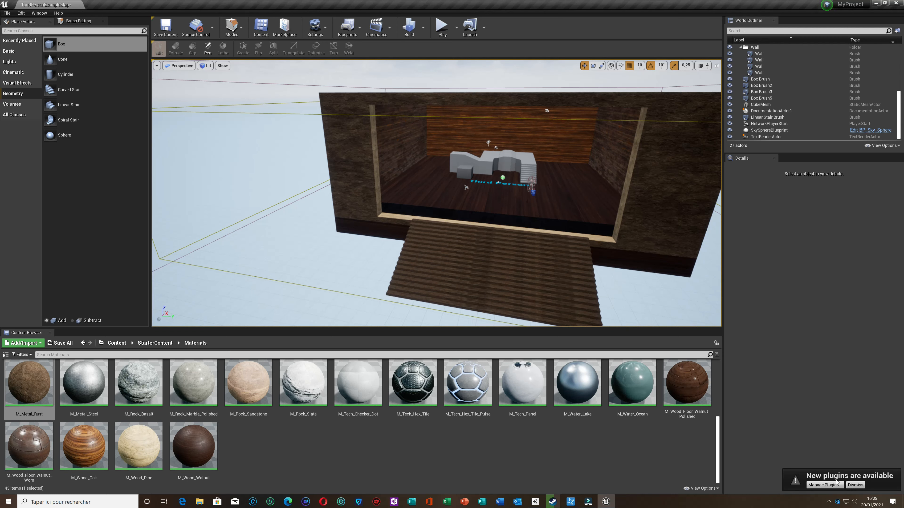
Enable the Water plugin, found by searching for "water", and restart the editor with the ThirdPersonExampleMap level saved
left_click(823, 484)
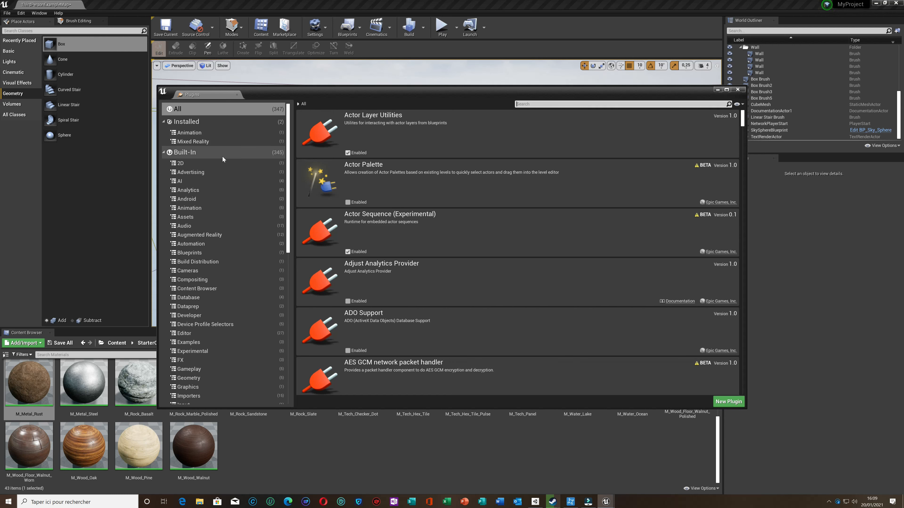
scroll(243, 350, "down", 2)
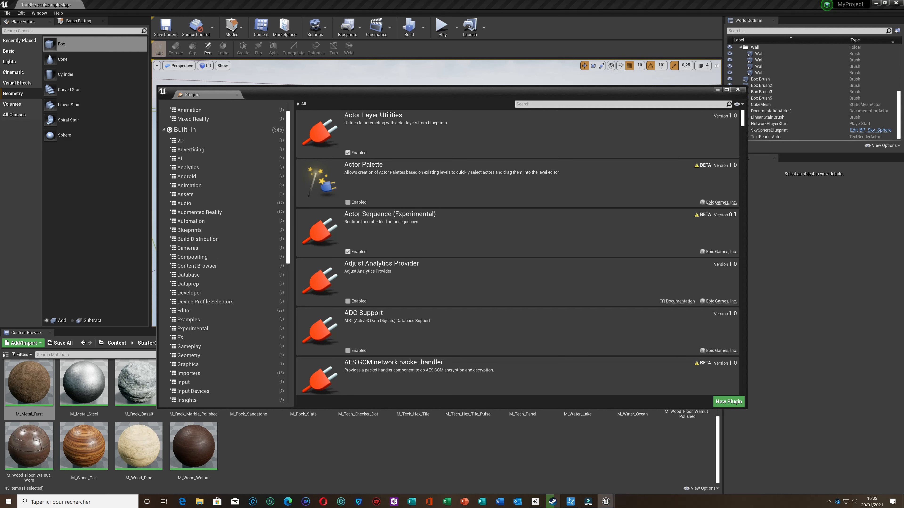
type("wa")
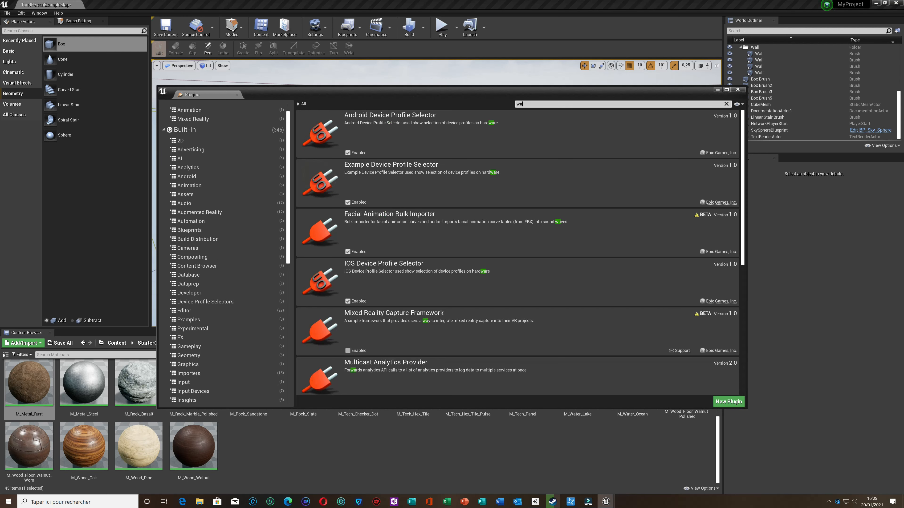
type("ter")
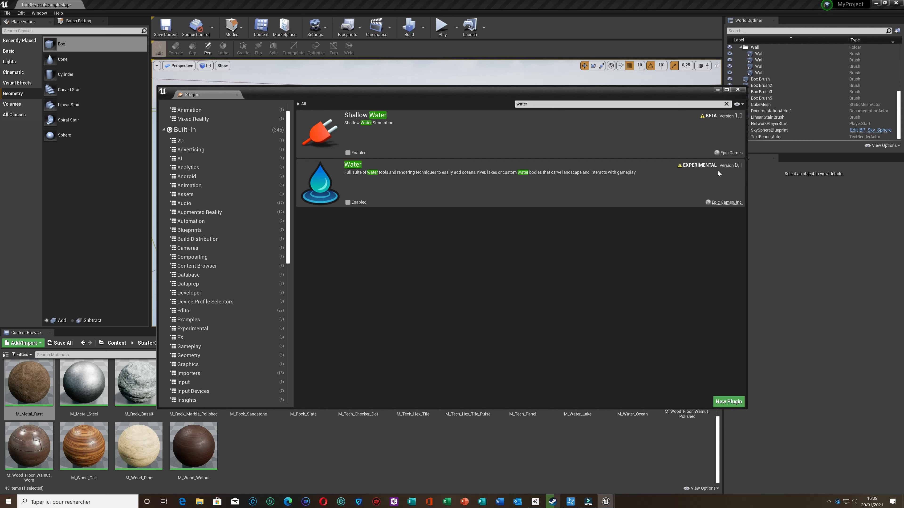
left_click(348, 202)
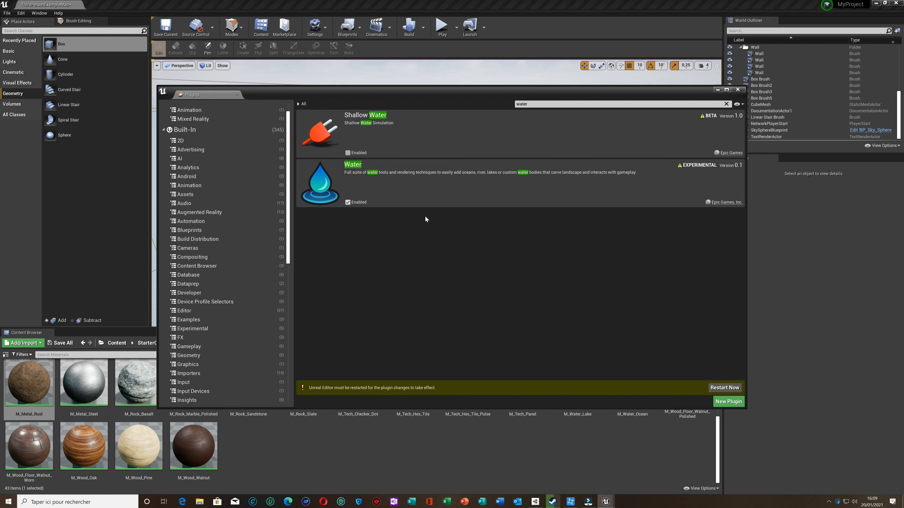
left_click(725, 387)
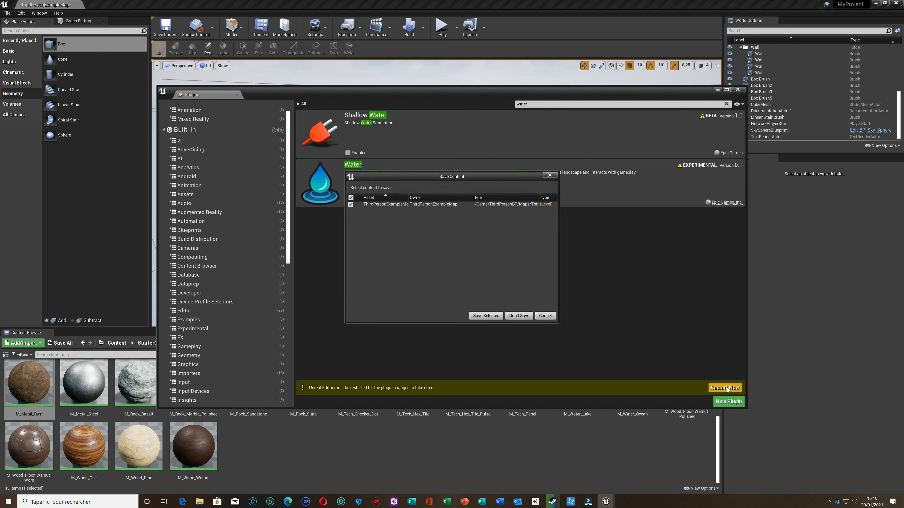
left_click(485, 315)
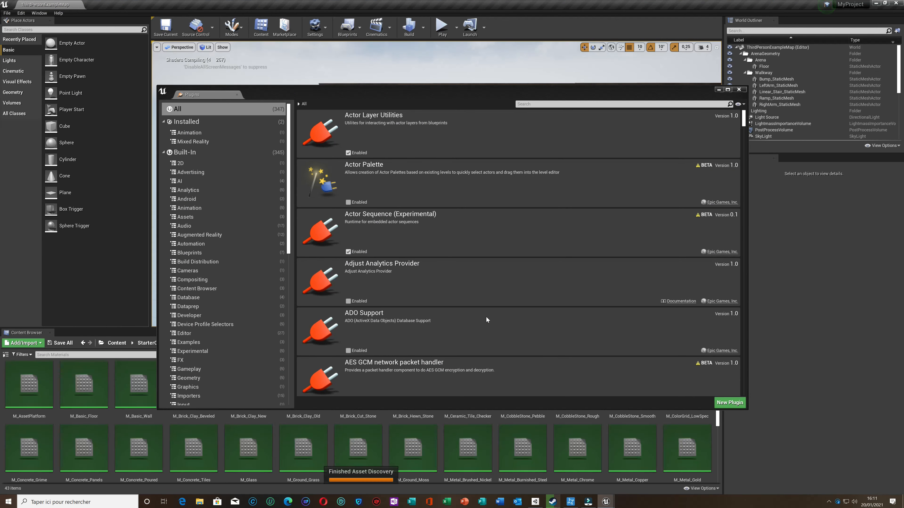
Set up a new landscape at Z location -200 with a section size of 127×127 quads
left_click(719, 89)
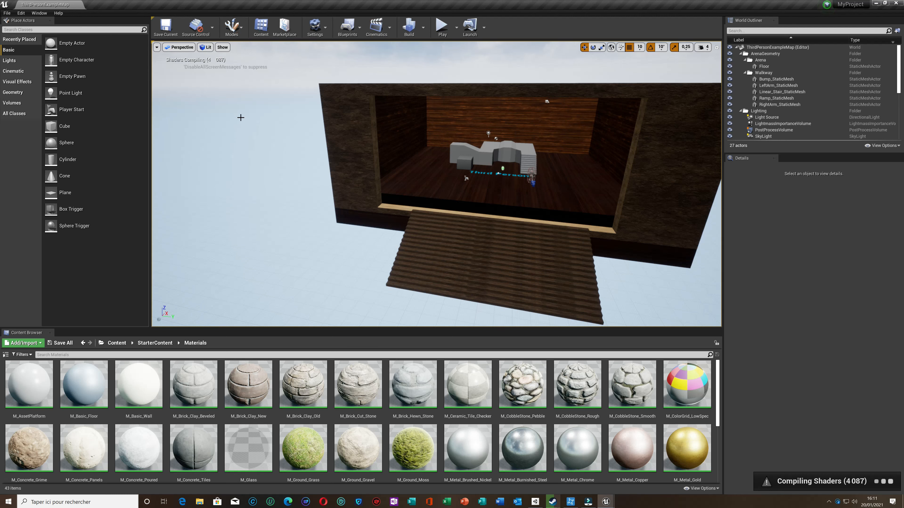
left_click(241, 28)
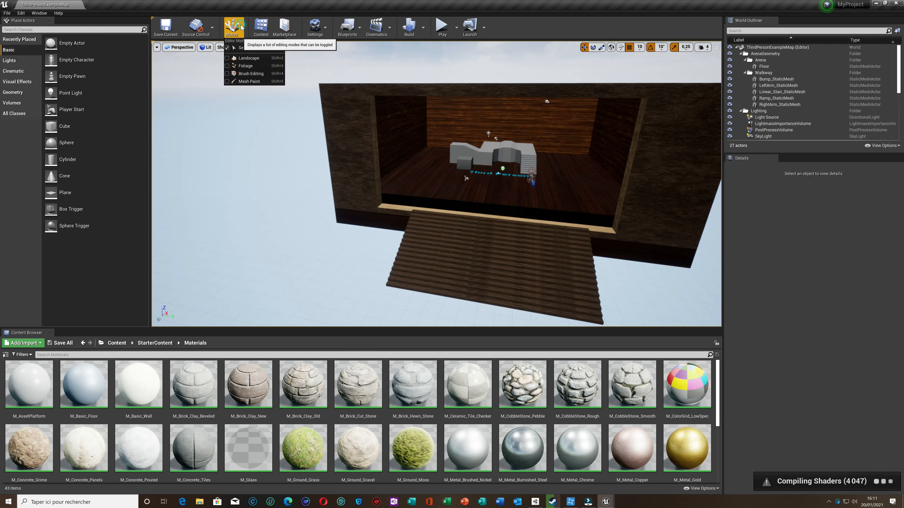
left_click(254, 59)
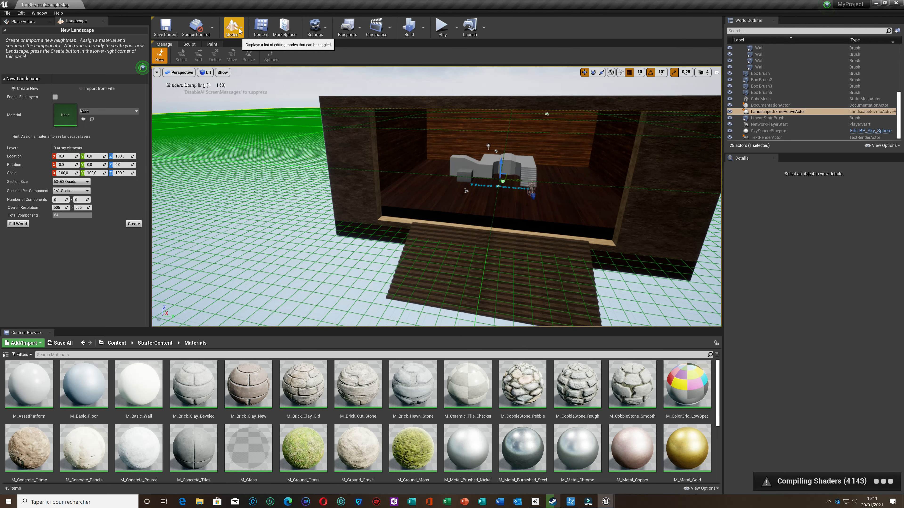
left_click(239, 28)
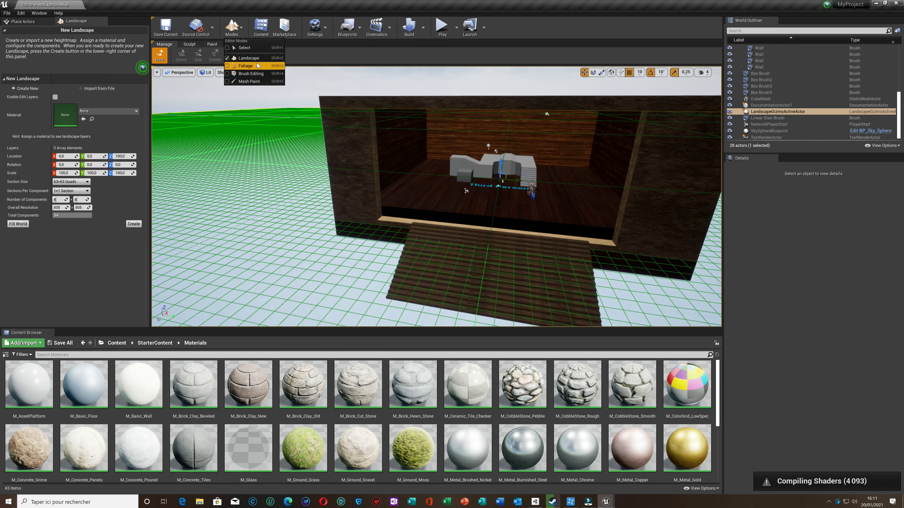
left_click(243, 181)
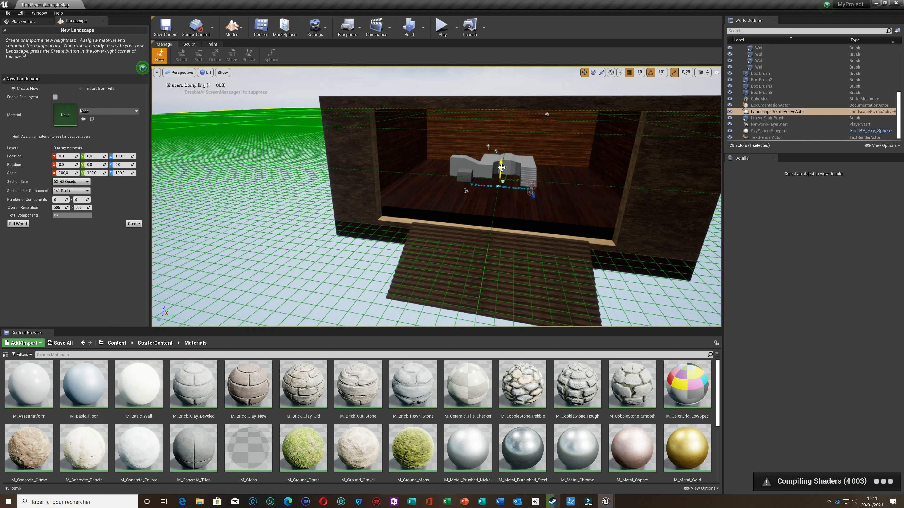
left_click_drag(501, 167, 490, 187)
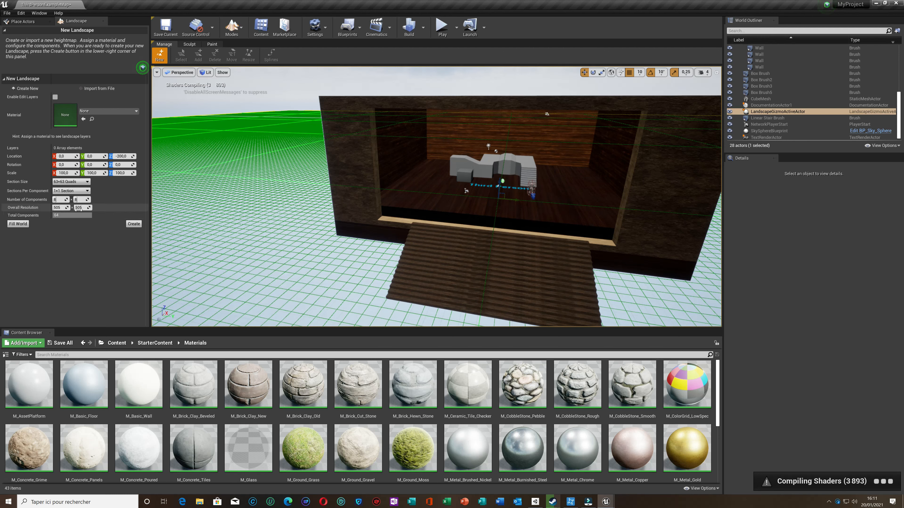
left_click(87, 182)
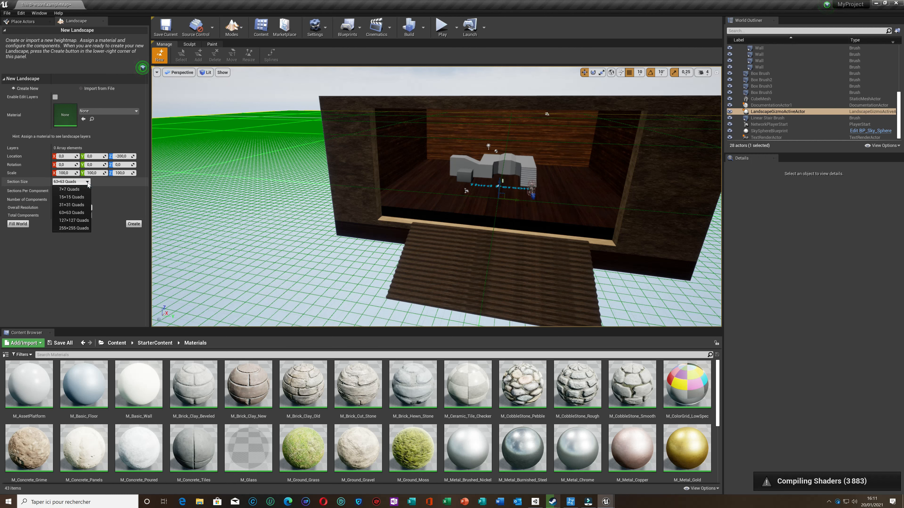
left_click(85, 222)
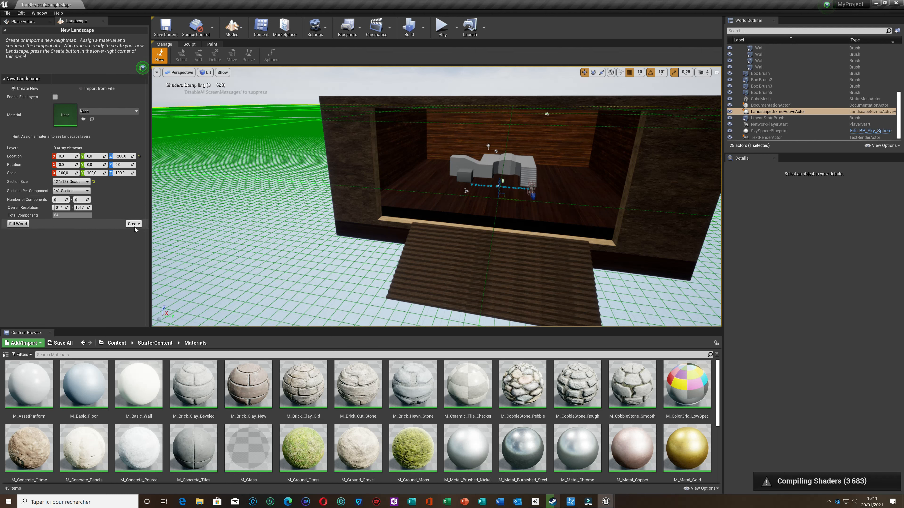
Assign the M_Ground_Grass material to the new landscape, found by searching for "gra", and create the landscape
left_click(100, 111)
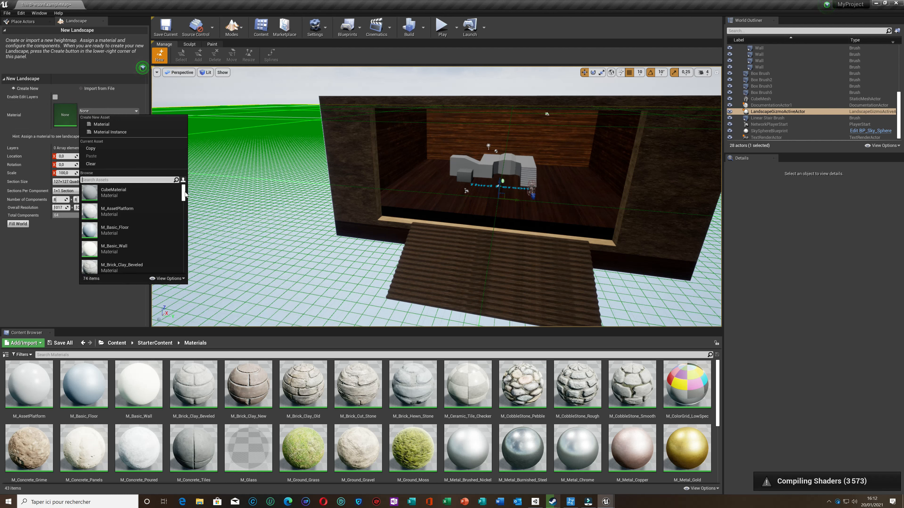
left_click(121, 180)
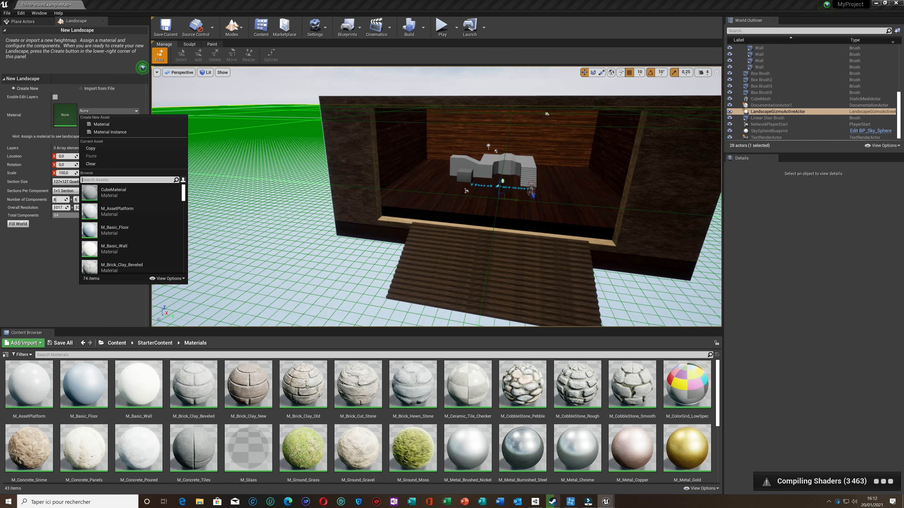
type("gra")
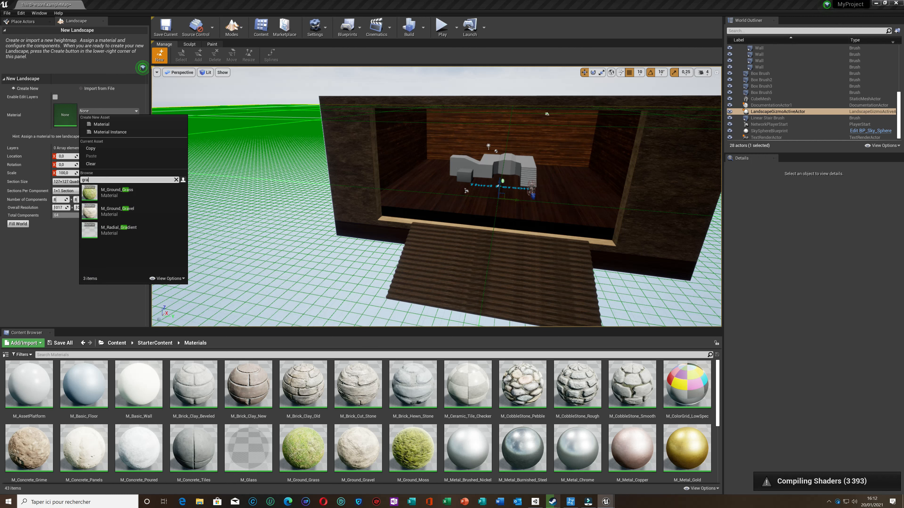
left_click(114, 198)
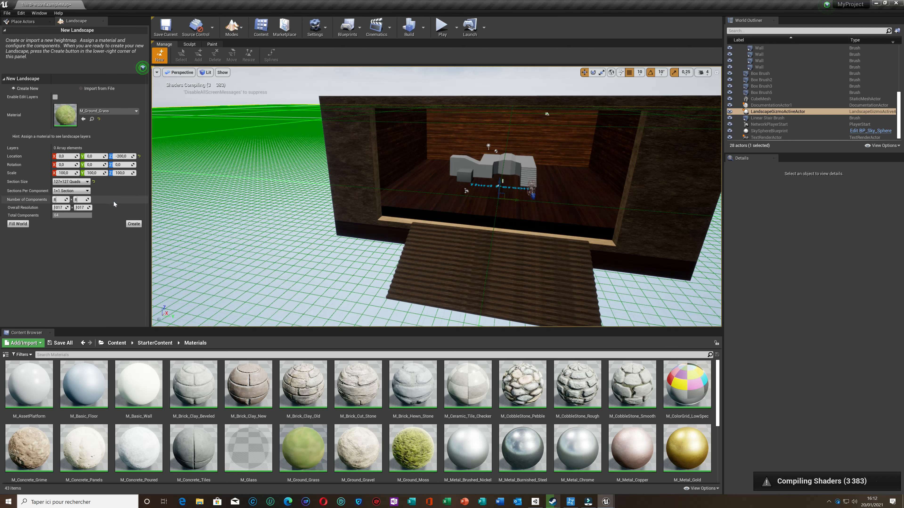
left_click(133, 224)
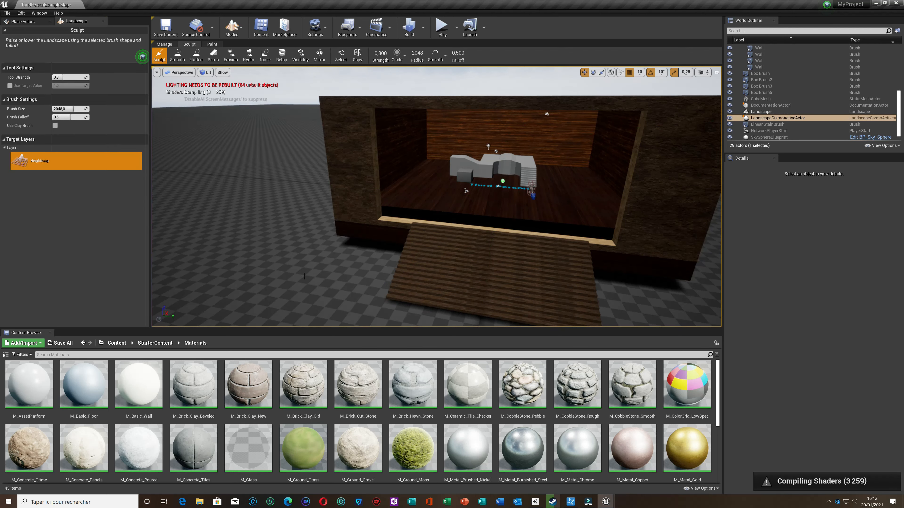
Sculpt a large hill in the landscape beside the building's ramp with tool strength 0.3 and brush size 2048
left_click_drag(303, 275, 306, 275)
right_click_drag(320, 278, 324, 302)
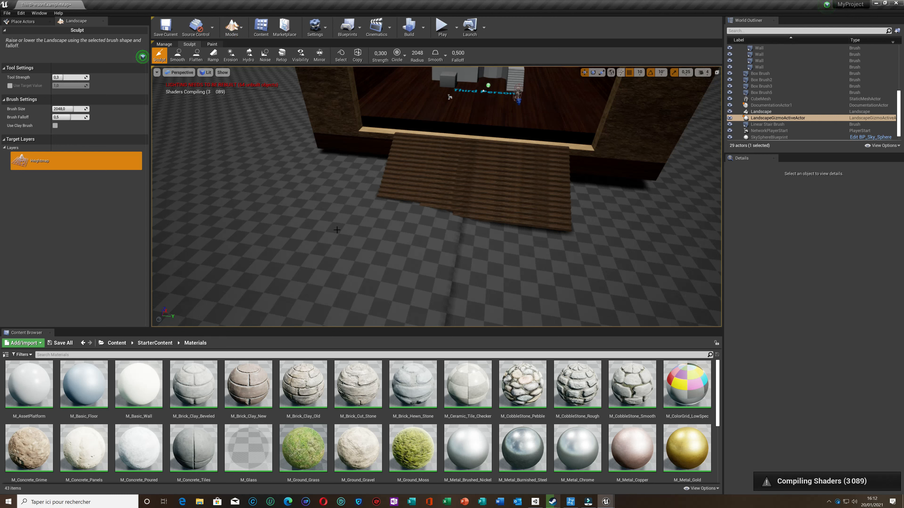
scroll(288, 179, "down", 2)
right_click_drag(287, 179, 254, 174)
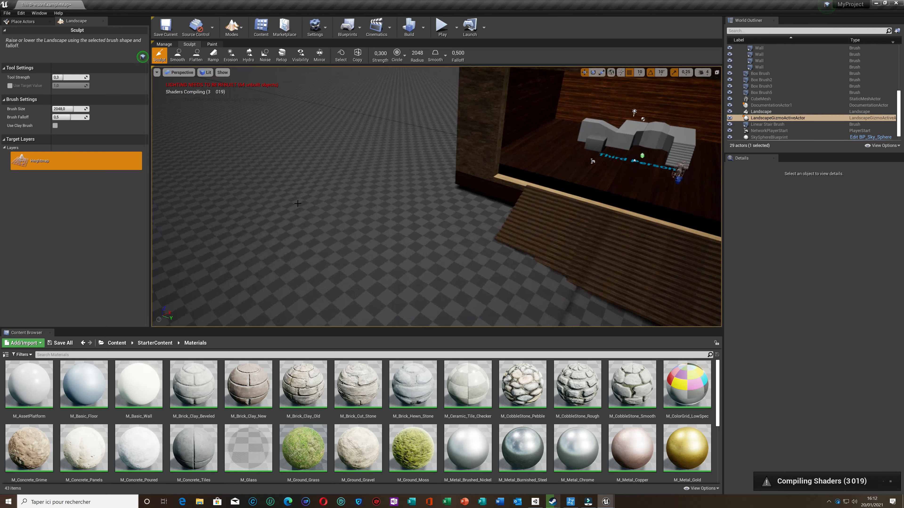
left_click_drag(278, 162, 275, 151)
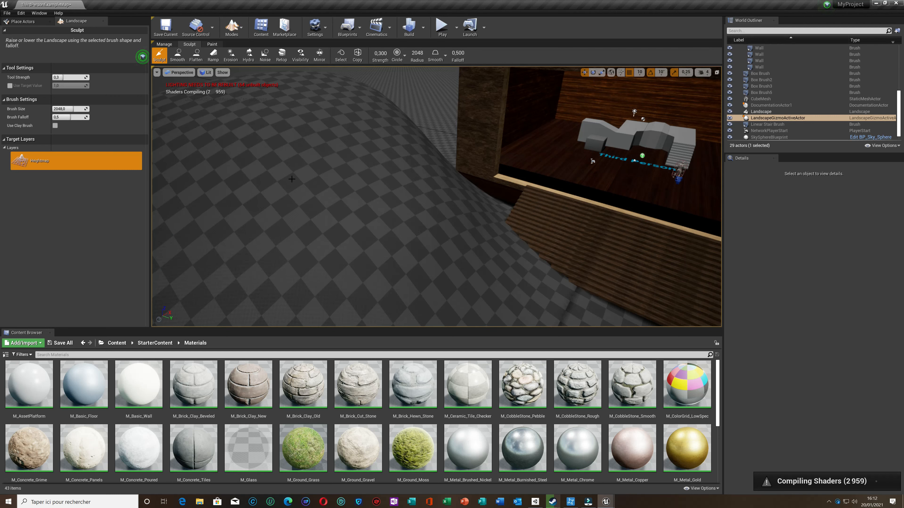
right_click_drag(249, 128, 216, 125)
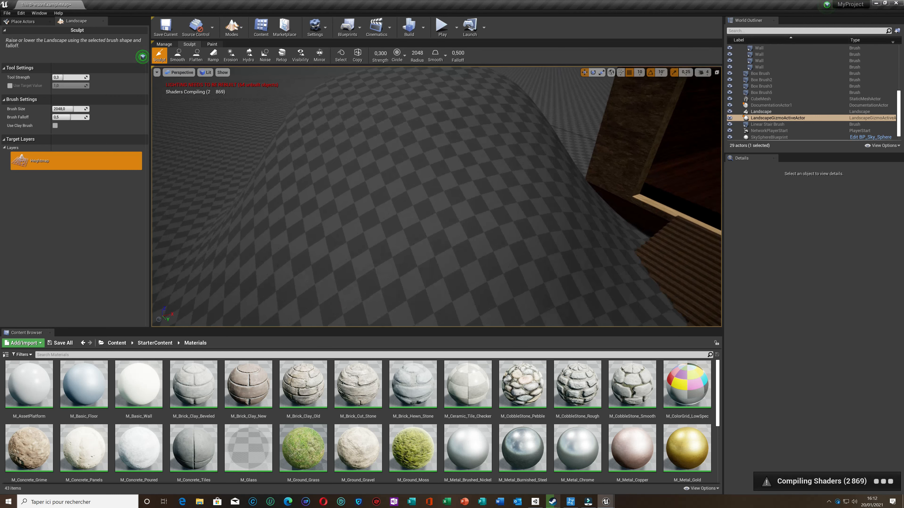
right_click_drag(295, 182, 266, 192)
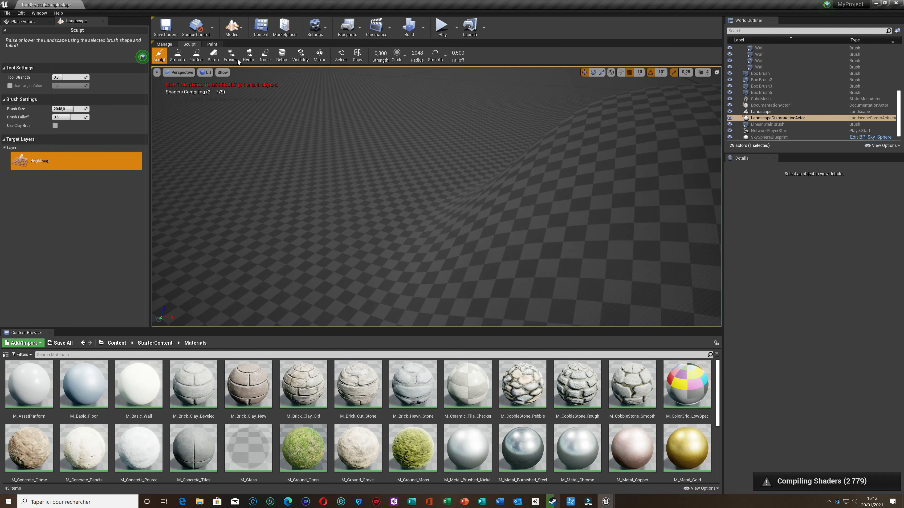
Smooth the sculpted hill beside the building with the landscape Smooth tool
left_click(196, 57)
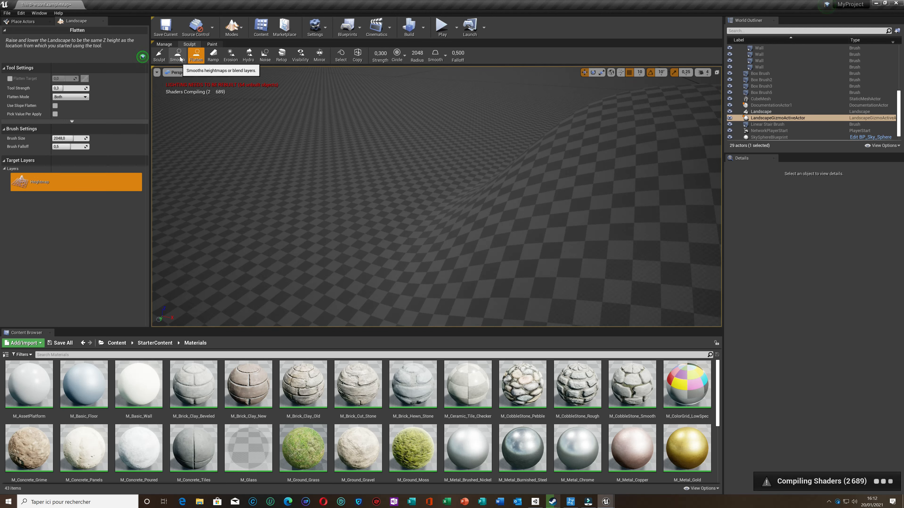
left_click(180, 59)
right_click_drag(333, 212, 333, 212)
mouse_move(333, 212)
left_mouse_down()
mouse_move(234, 158)
mouse_move(211, 82)
mouse_move(250, 149)
mouse_move(444, 217)
mouse_move(556, 241)
left_mouse_up()
right_click_drag(390, 197, 390, 198)
Flatten the raised terrain beside the building with the landscape Flatten tool
left_click(193, 61)
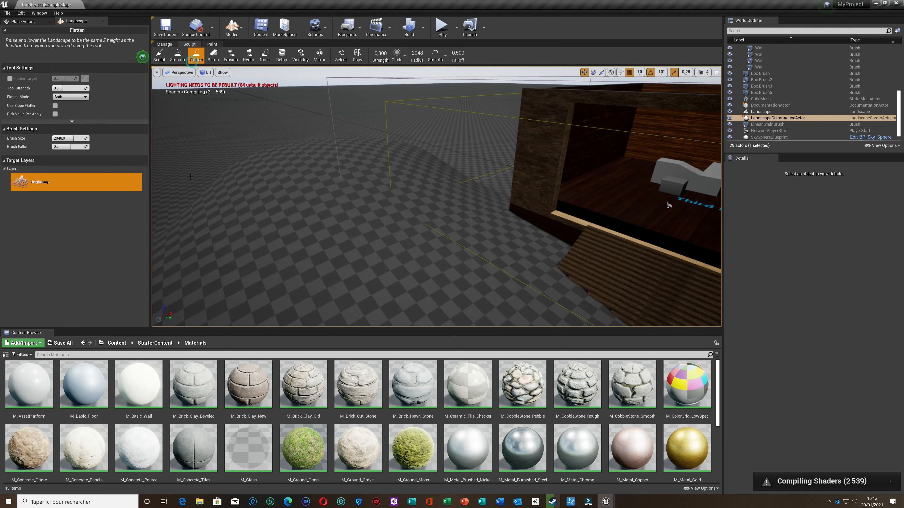
mouse_move(194, 208)
left_mouse_down()
mouse_move(284, 265)
mouse_move(469, 288)
mouse_move(480, 276)
mouse_move(422, 193)
mouse_move(333, 173)
left_mouse_up()
right_click_drag(347, 252, 367, 233)
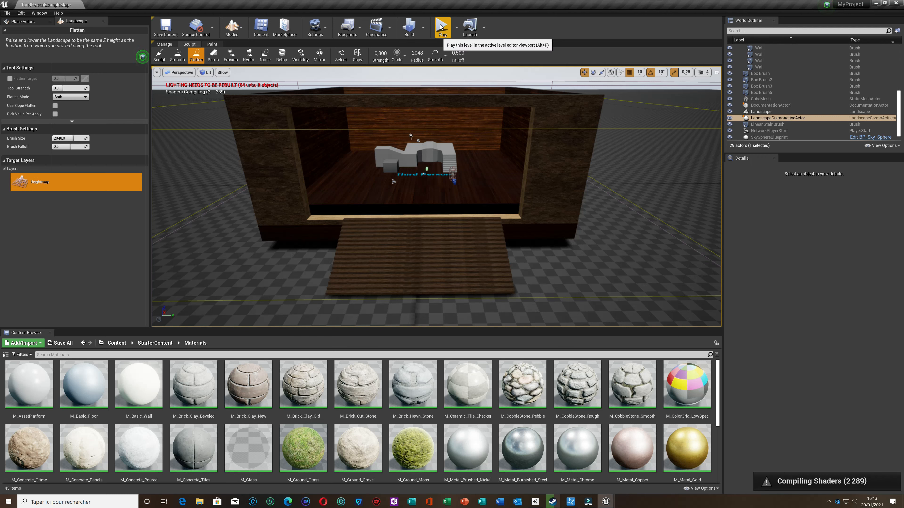
Open the Landscape tutorial and read through its welcome and Manage Mode introduction pages
left_click(142, 56)
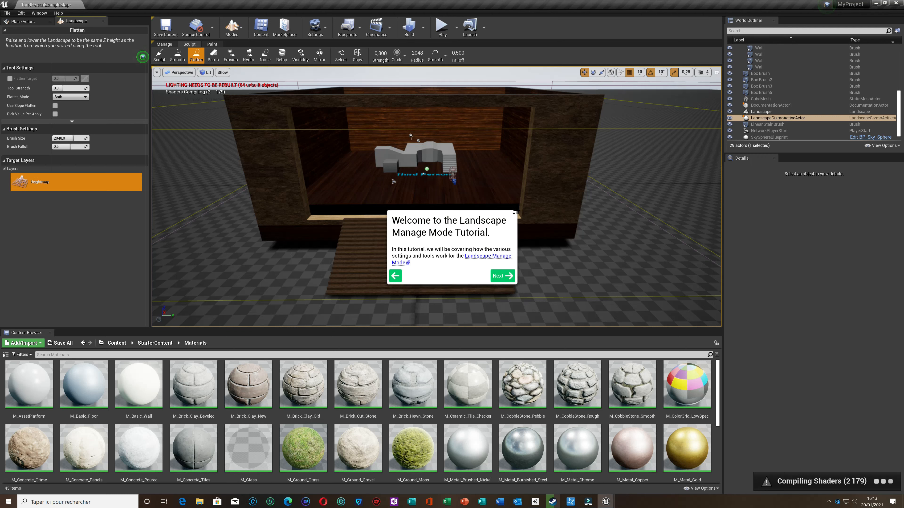
left_click(514, 213)
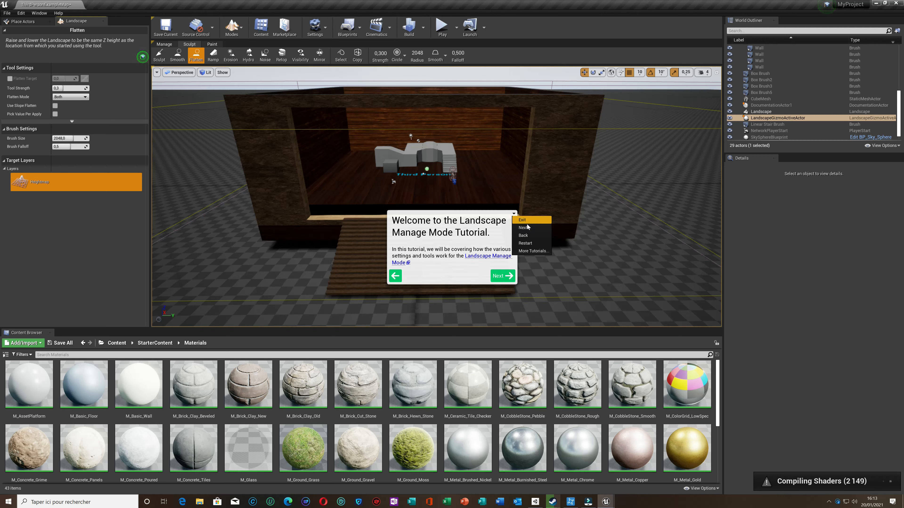
left_click(585, 246)
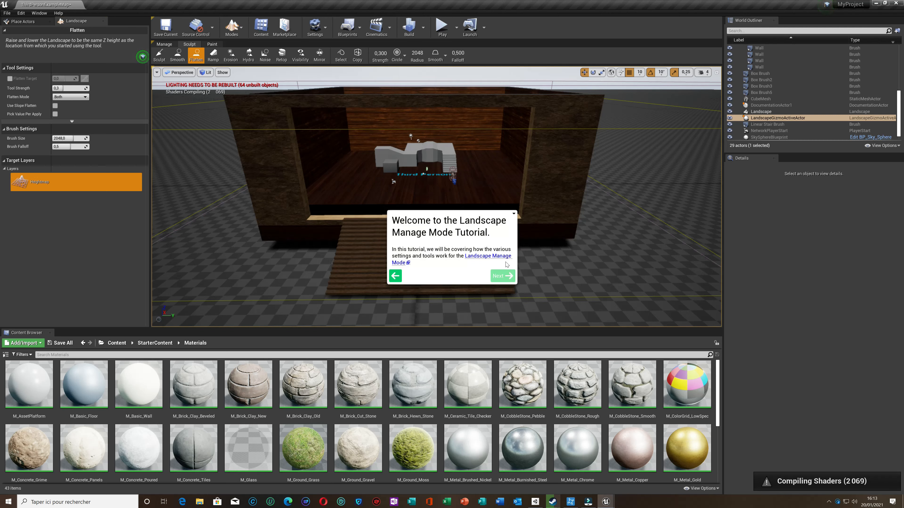
left_click(395, 276)
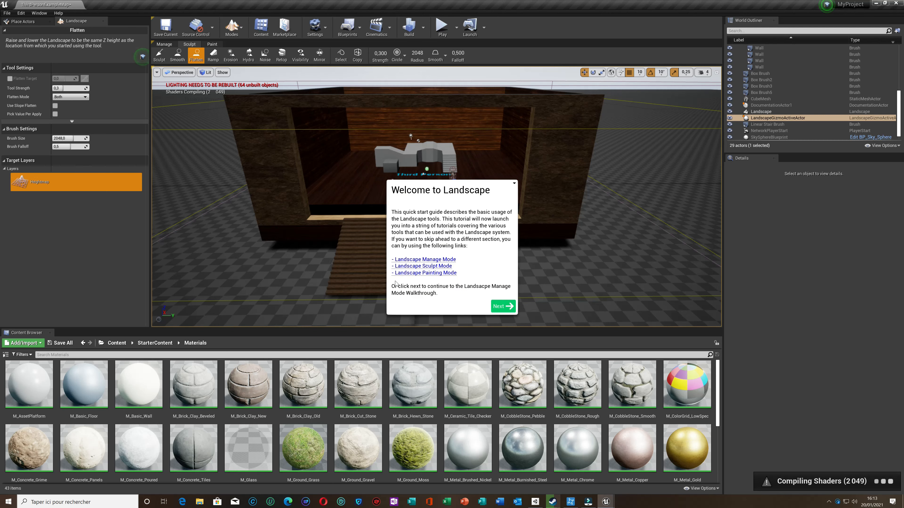
left_click(497, 306)
left_click(503, 277)
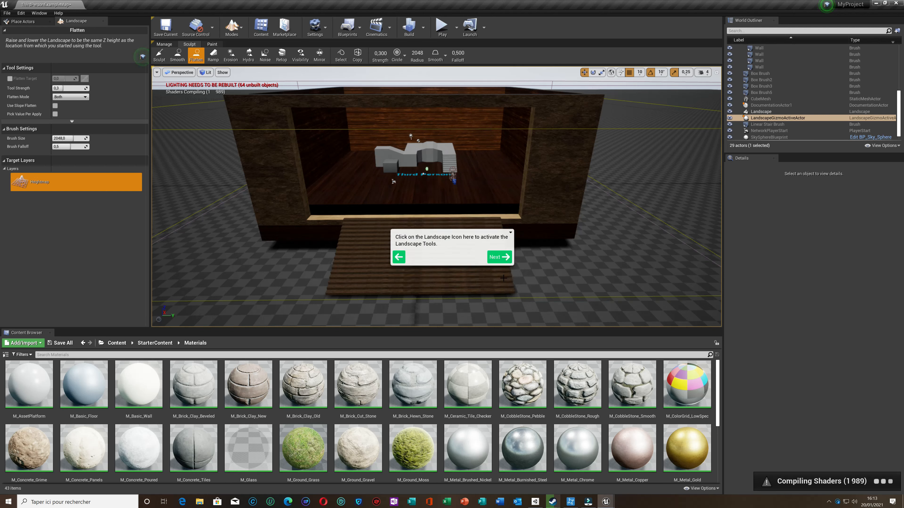
left_click(499, 257)
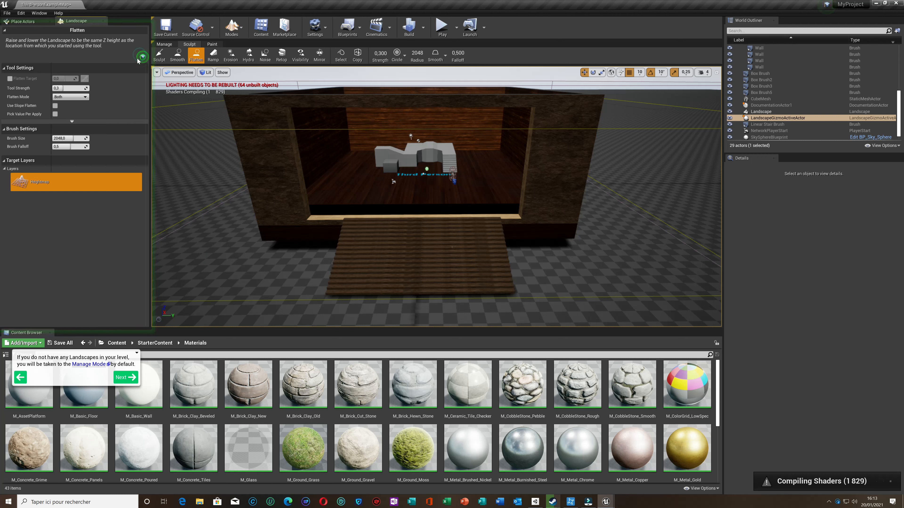
Raise the Flatten tool strength to about 0.427 and advance the tutorial to the Manage Mode description
left_click_drag(73, 88, 84, 87)
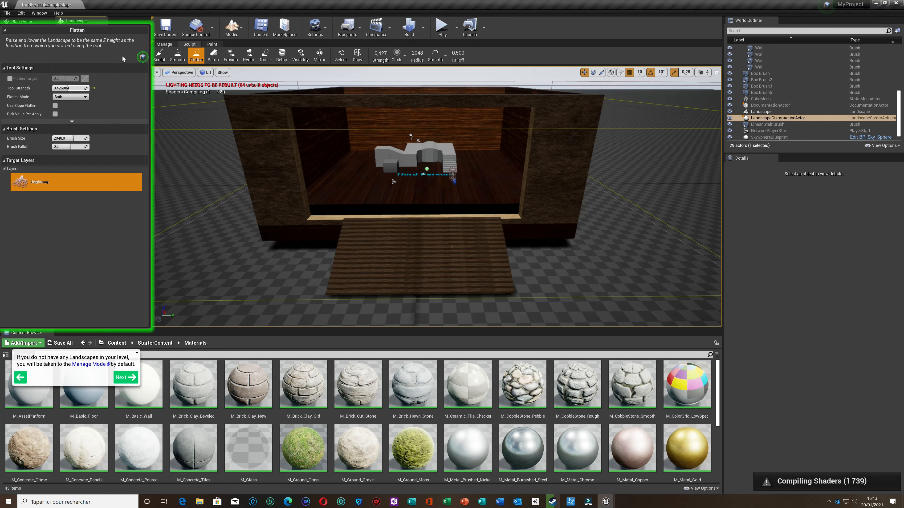
left_click(141, 56)
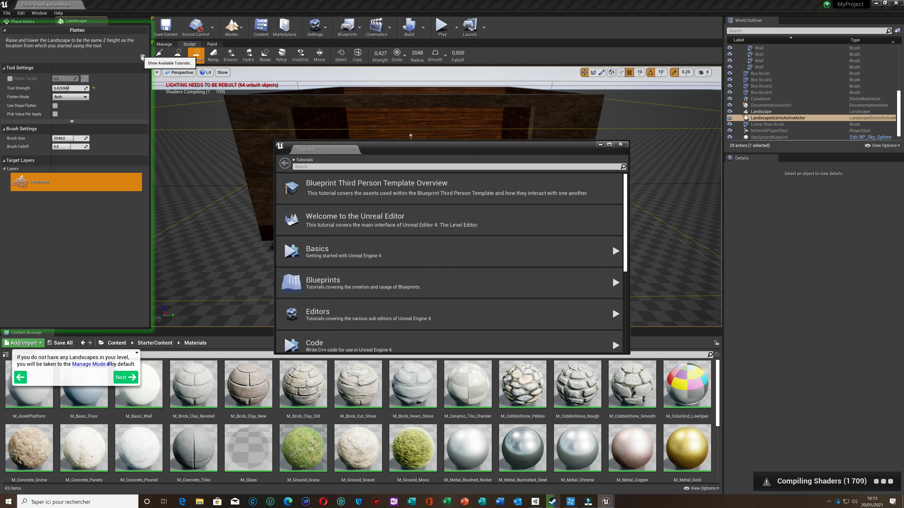
left_click(620, 144)
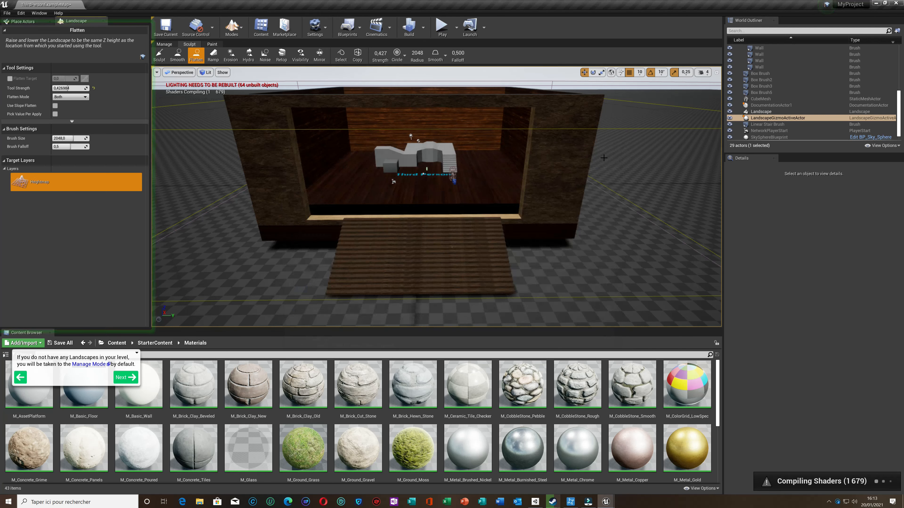
left_click(127, 377)
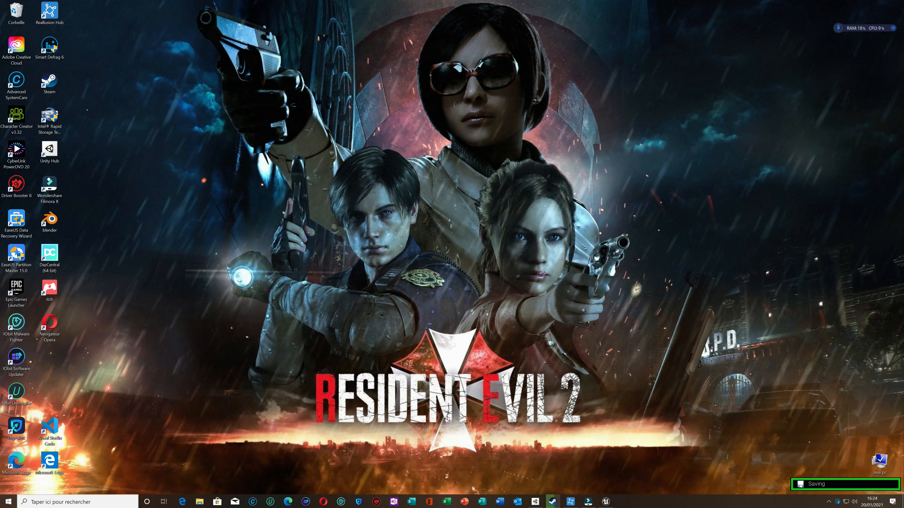
Switch back to Unreal Editor, activate the landscape Sculpt tool, and show the list of placeable actors
left_click(605, 502)
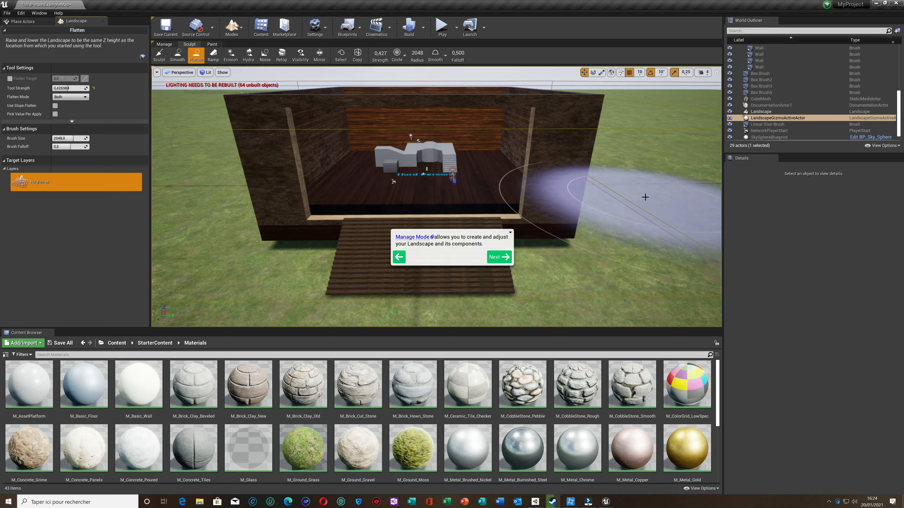
scroll(643, 197, "down", 1)
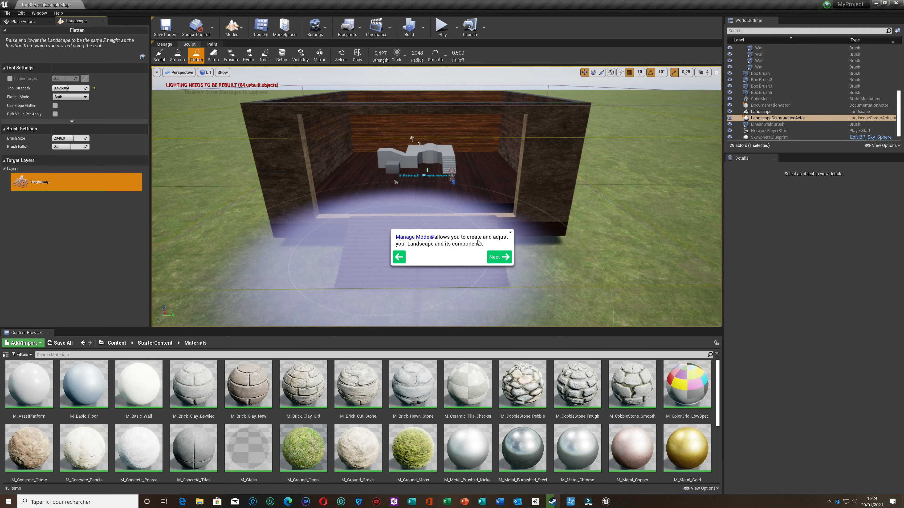
left_click(160, 57)
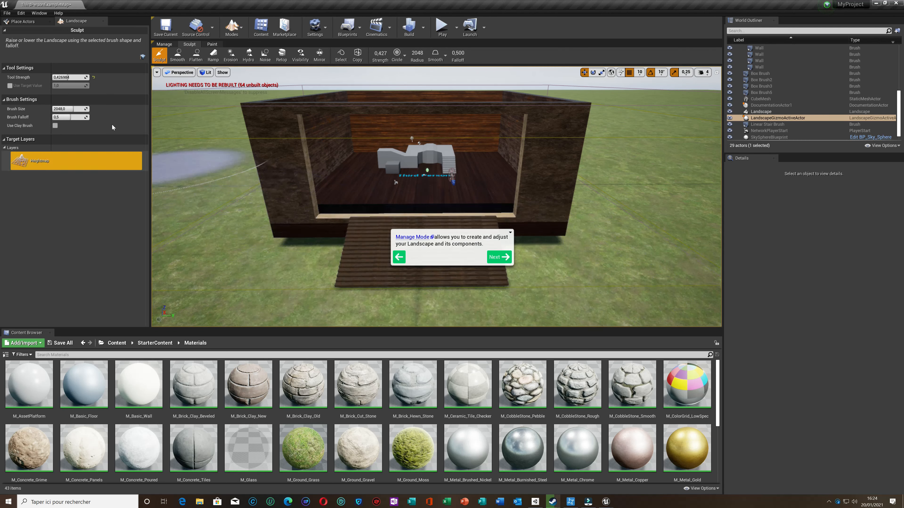
left_click(31, 22)
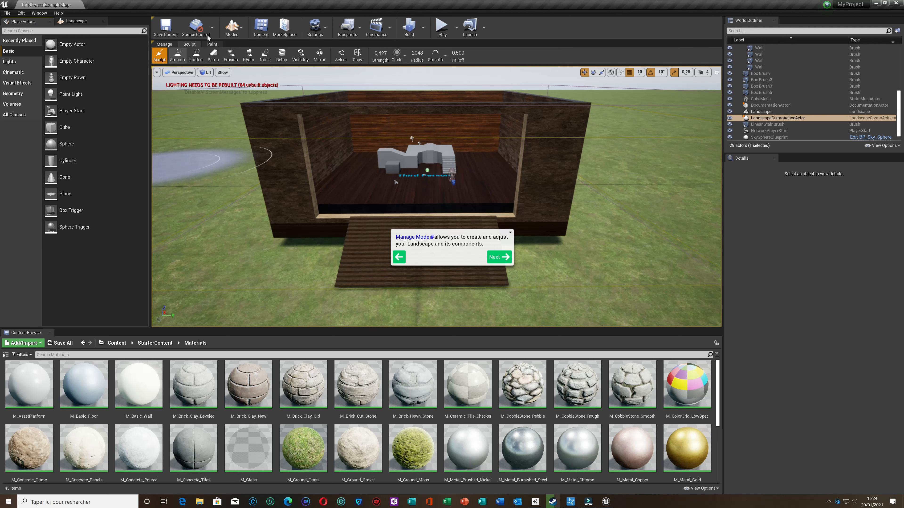
Switch to the Select editing mode and read the Landscape tutorial from the Manage Mode page through to the Create page
left_click(233, 33)
left_click(243, 50)
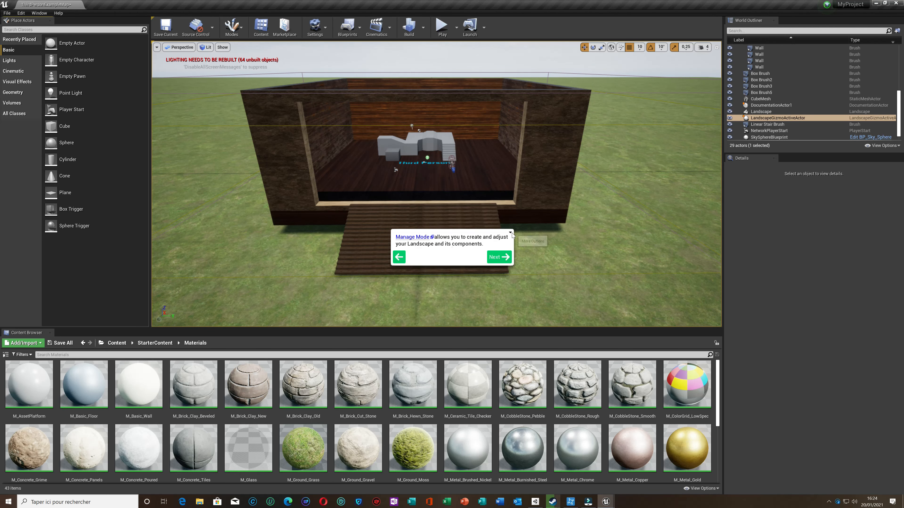
left_click(503, 259)
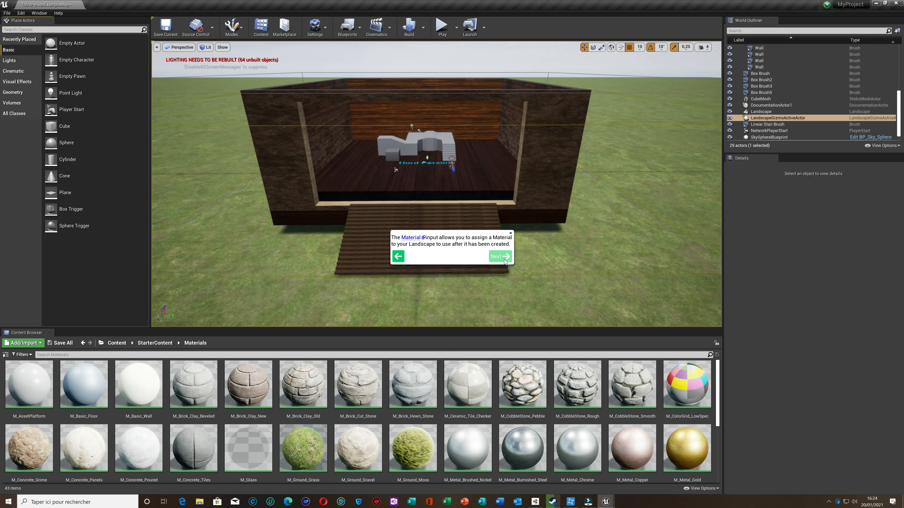
left_click(504, 261)
left_click(505, 263)
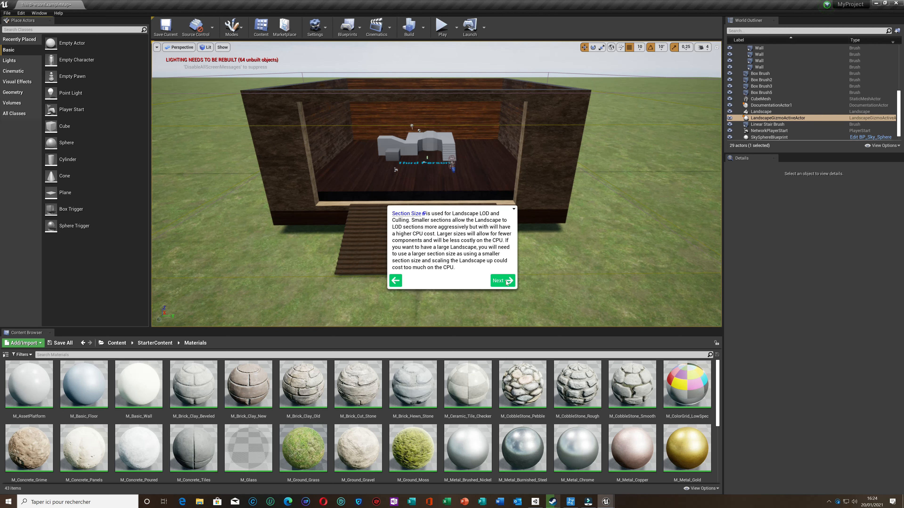
left_click(507, 282)
left_click(506, 269)
left_click(505, 265)
left_click(509, 263)
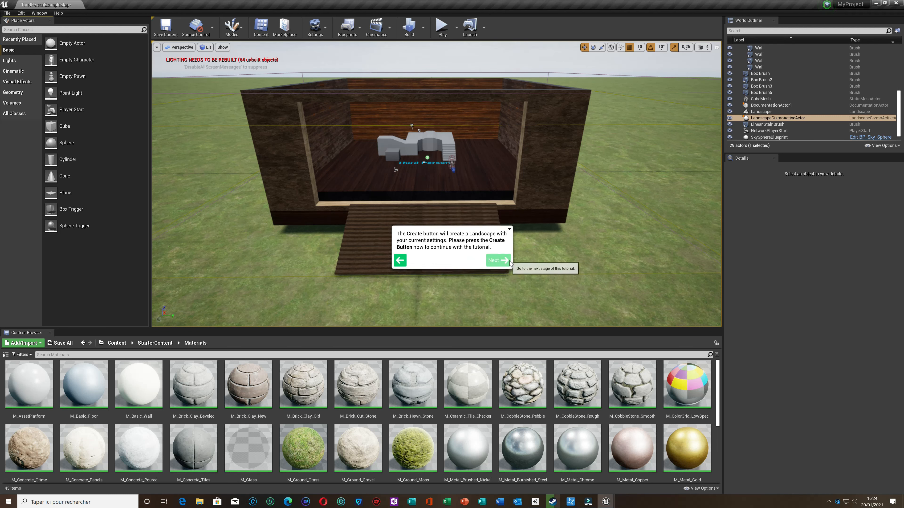
Read the tutorial's Landscape Sculpting Mode, Sculpt Tool and Brush Tool pages and exit the tutorial
left_click(508, 262)
left_click(507, 262)
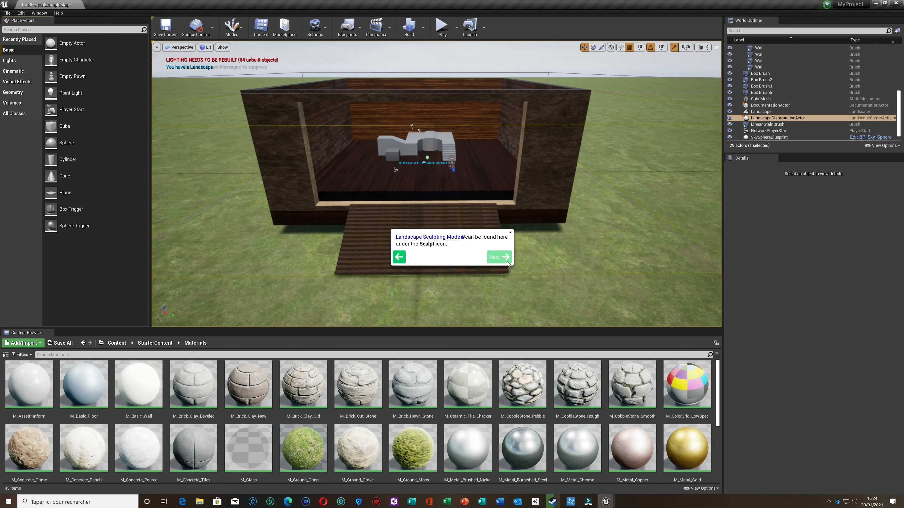
left_click(507, 262)
left_click(509, 273)
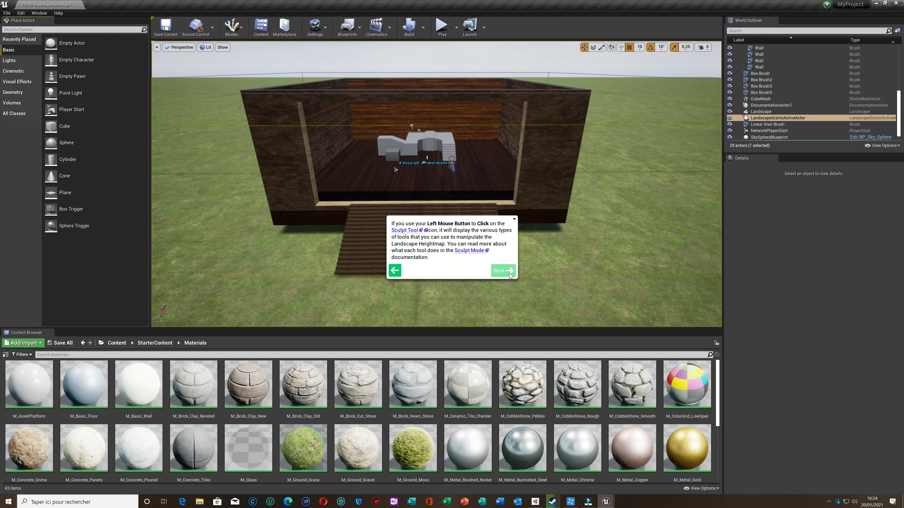
left_click(508, 271)
left_click(509, 278)
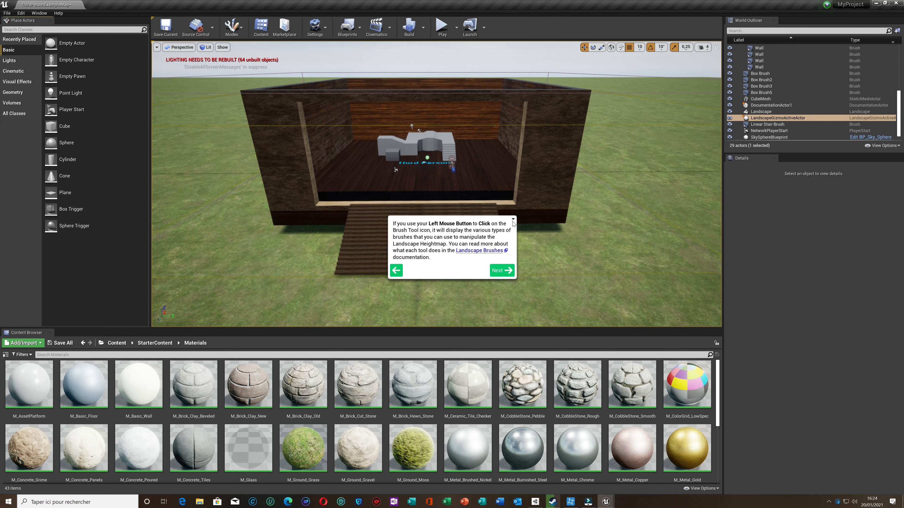
left_click(512, 220)
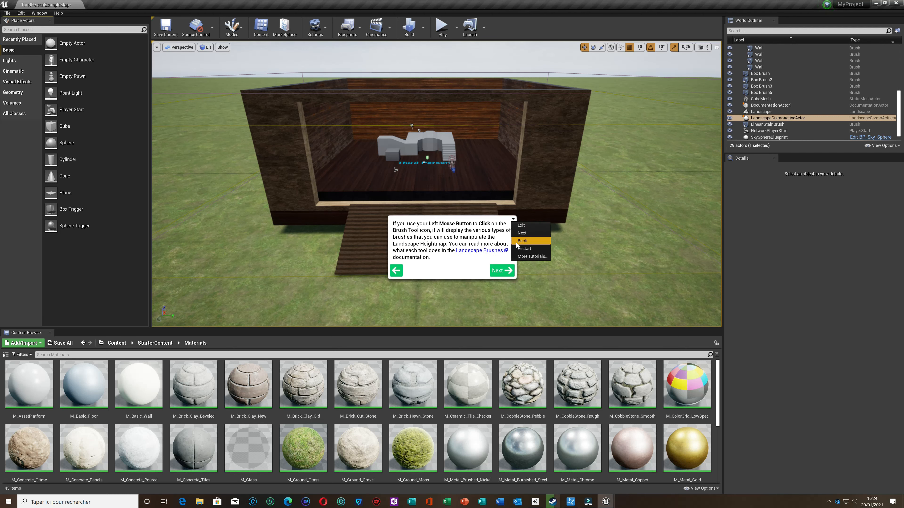
left_click(520, 226)
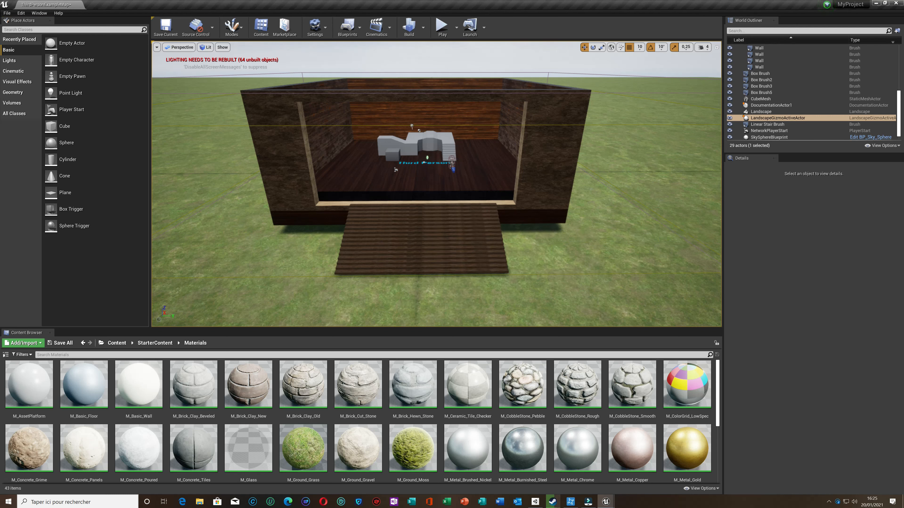
Select the grass landscape beside the building and enable edit layers on it, accepting the clearing of the undo/redo buffer
left_click(622, 207)
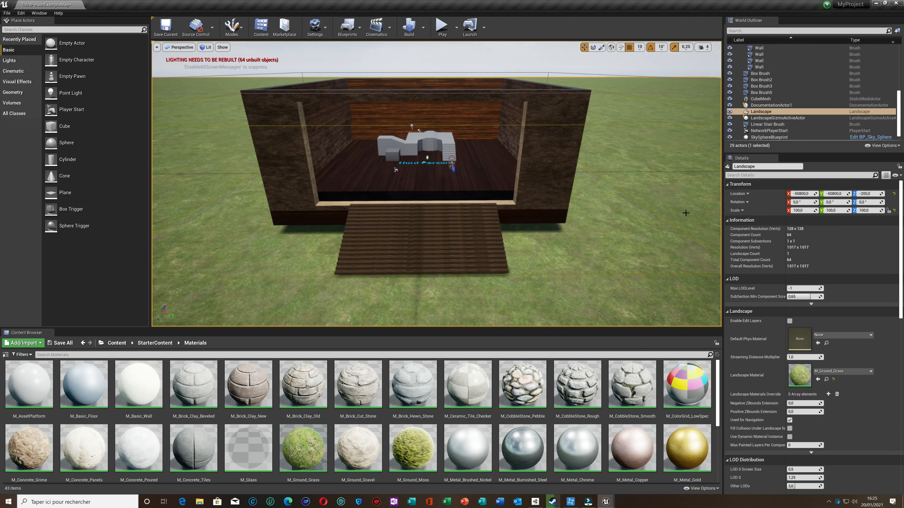
right_click_drag(642, 242, 616, 224)
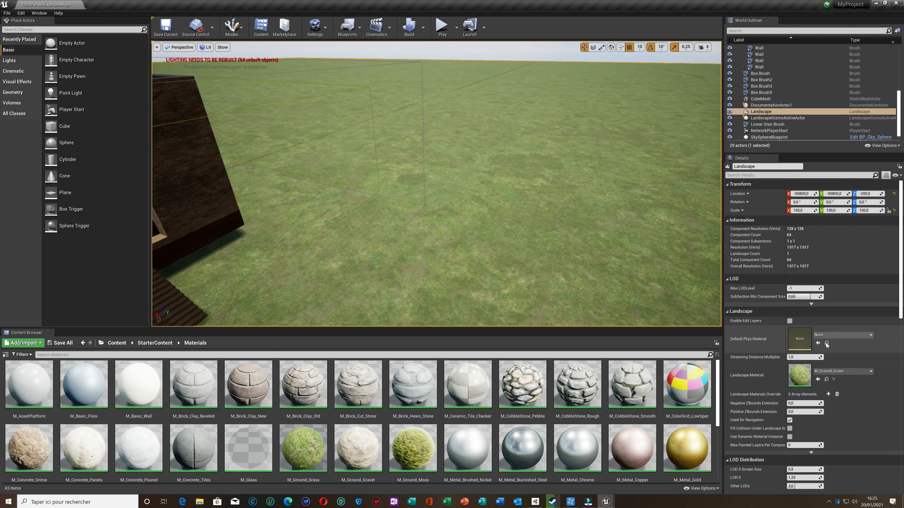
left_click(790, 321)
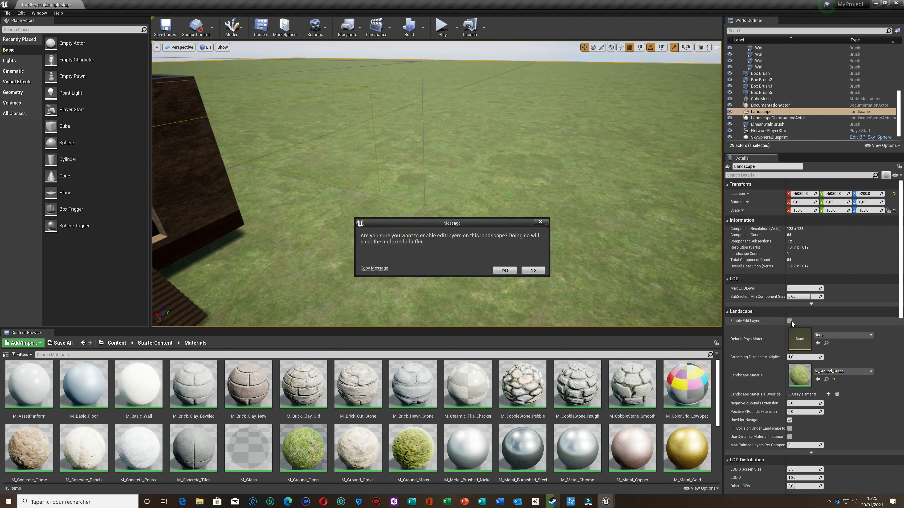
left_click(502, 272)
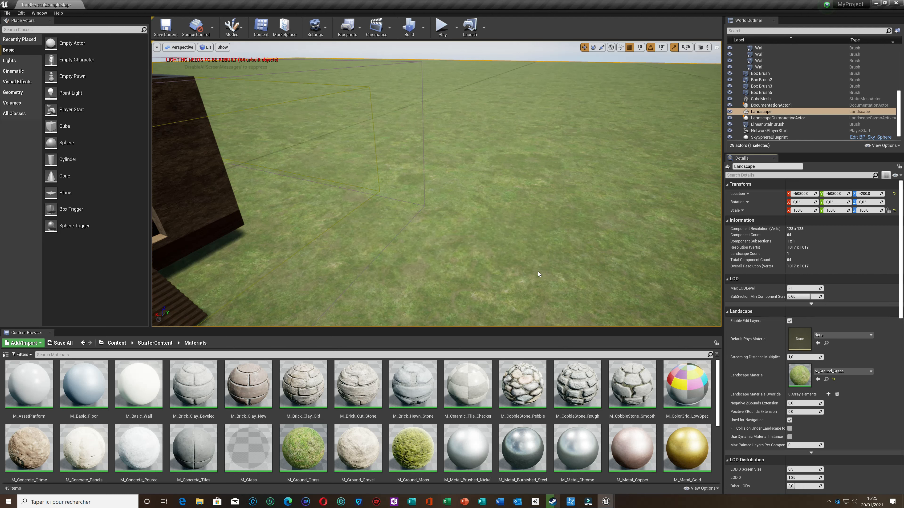
Switch to Landscape mode, search the placeable actors for water, and place a Water Body Ocean on the grass terrain
right_click_drag(600, 201, 424, 189)
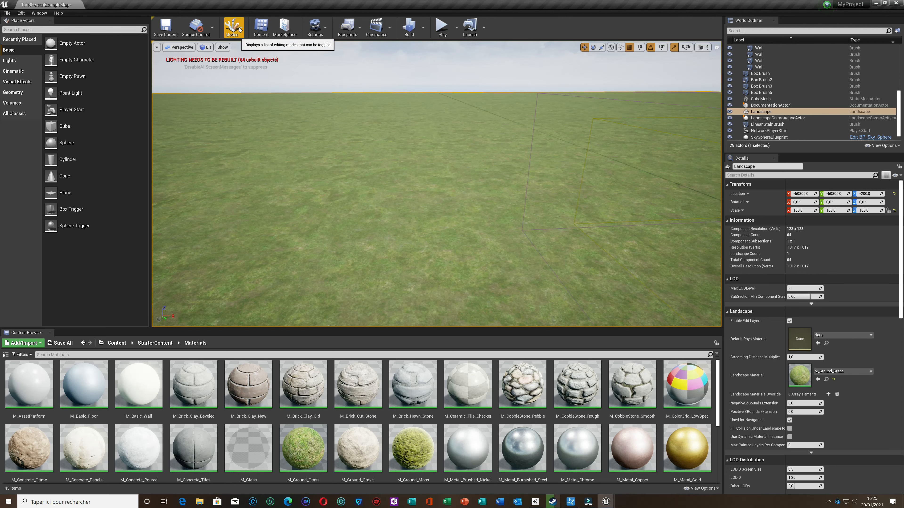
left_click(230, 30)
left_click(250, 60)
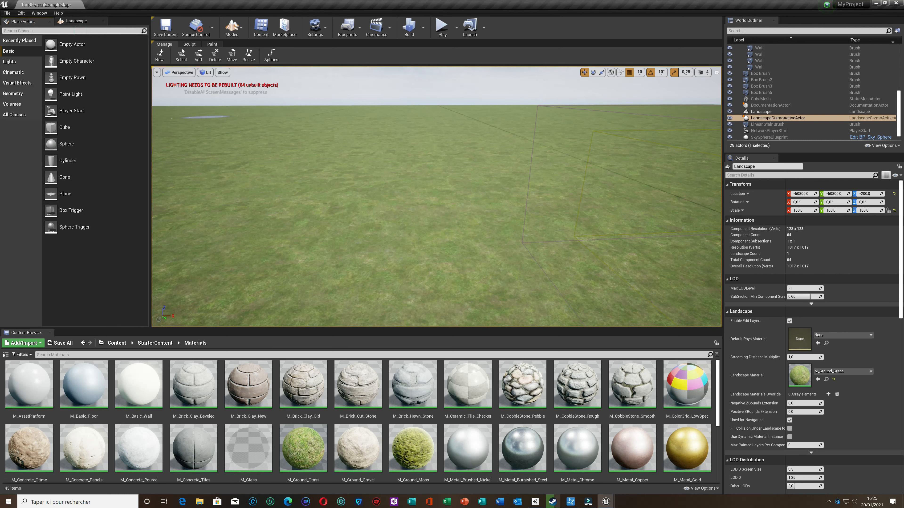
type("water")
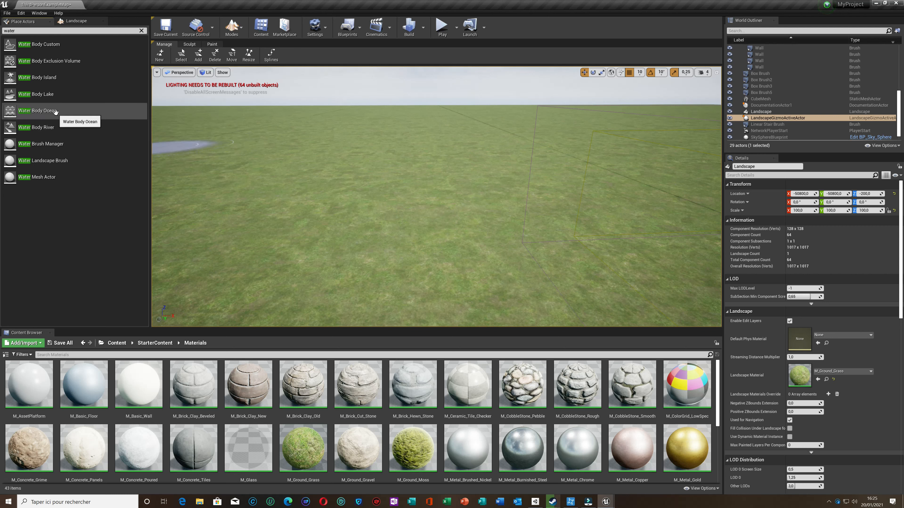
left_click_drag(56, 113, 172, 142)
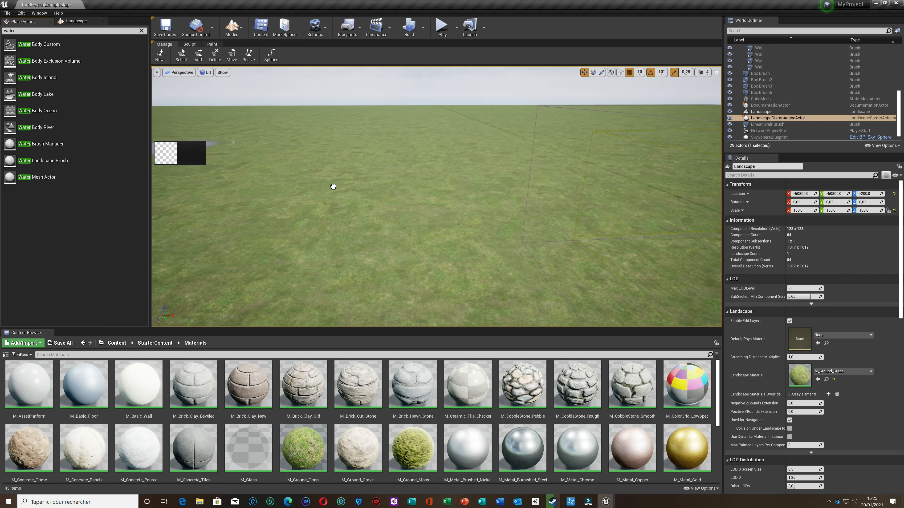
left_click_drag(333, 186, 335, 186)
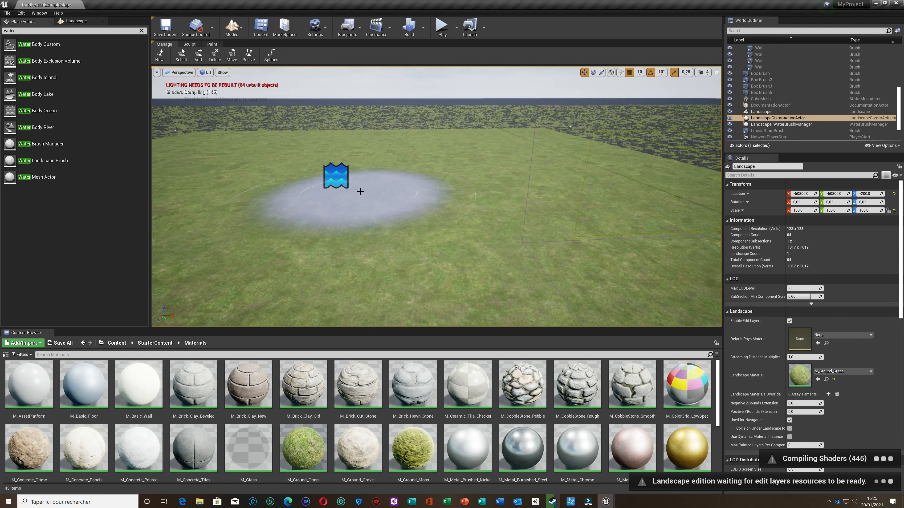
Return to Select mode, select the landscape, and lower it vertically to a Z location of -880
right_click_drag(349, 200, 269, 188)
mouse_move(416, 240)
right_mouse_down()
mouse_move(414, 208)
mouse_move(416, 250)
right_mouse_up()
mouse_move(406, 161)
right_mouse_down()
mouse_move(406, 143)
mouse_move(387, 164)
right_mouse_up()
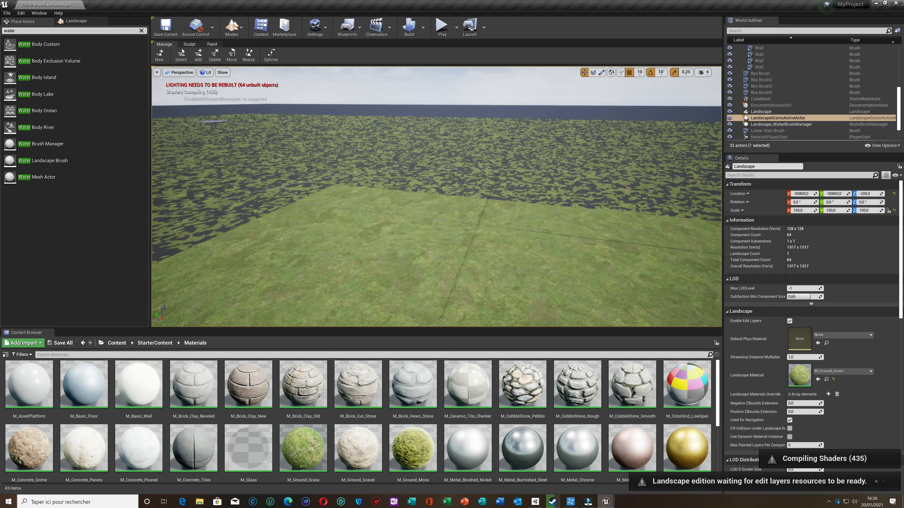
left_click(232, 30)
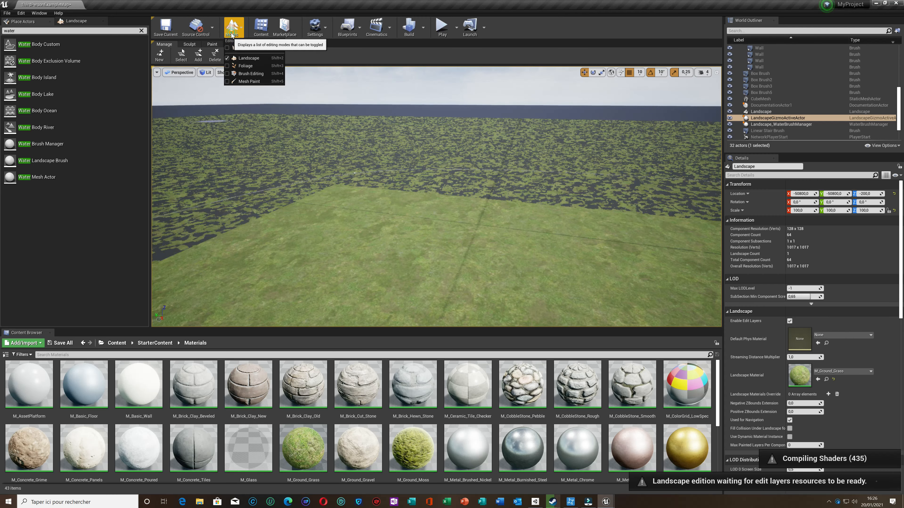
left_click(231, 48)
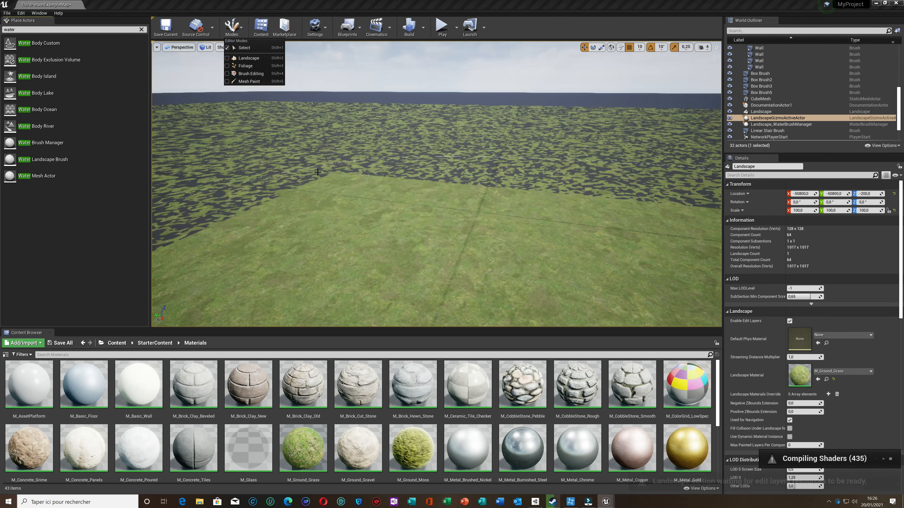
left_click(317, 172)
right_click_drag(318, 172, 488, 157)
right_click_drag(395, 248, 479, 252)
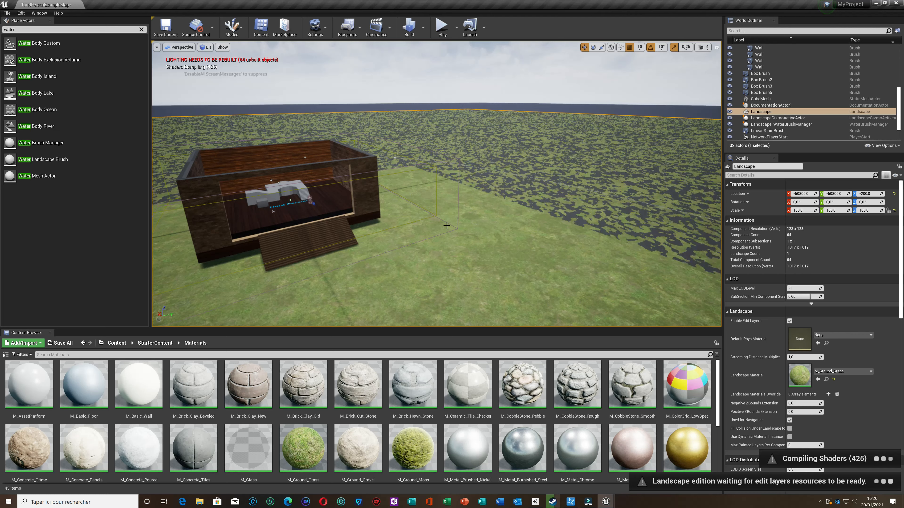
right_click_drag(447, 225, 266, 202)
left_click_drag(482, 86, 481, 87)
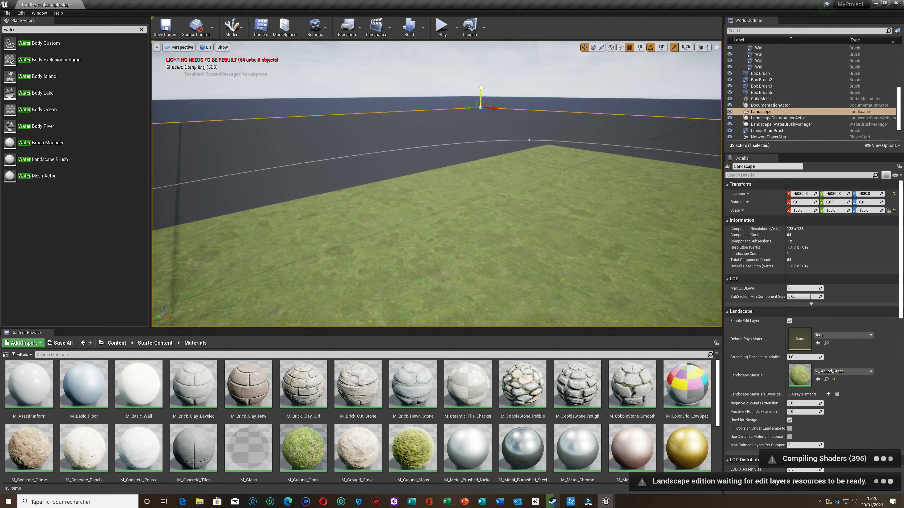
right_click_drag(460, 223, 458, 234)
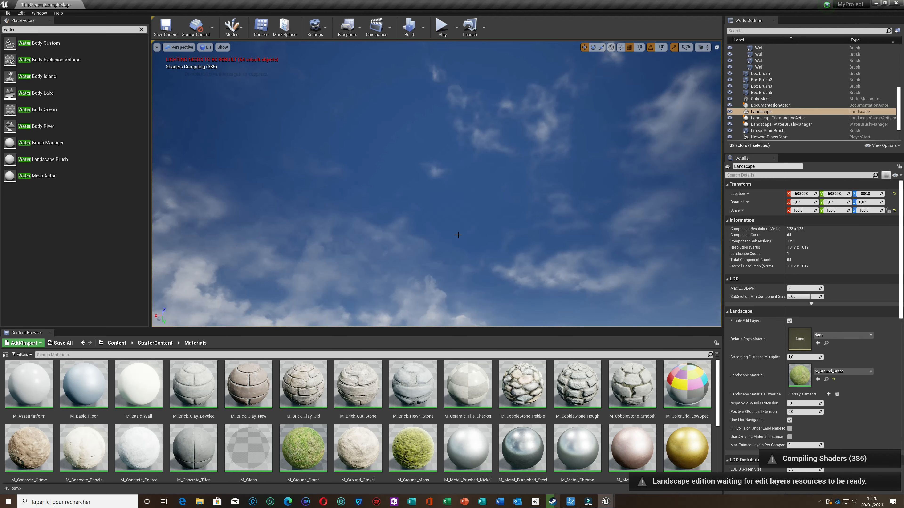
right_click_drag(486, 196, 264, 209)
right_click_drag(575, 223, 569, 205)
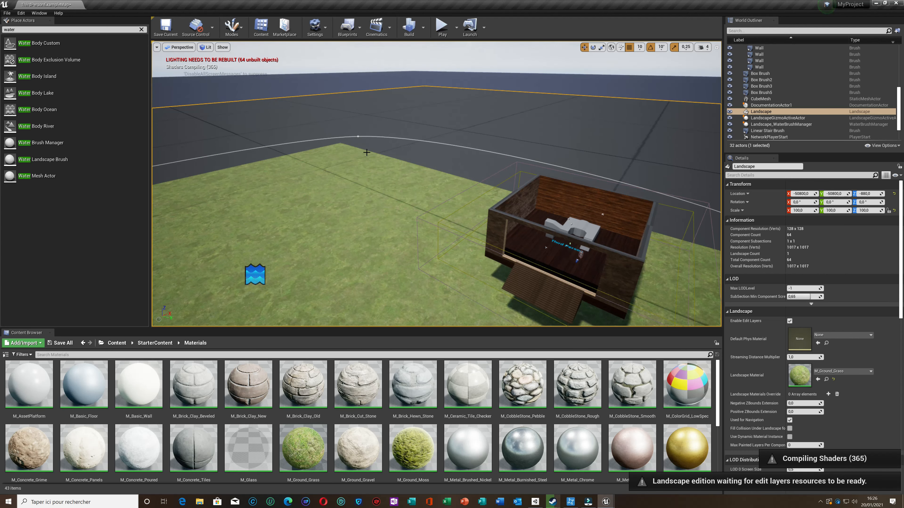
mouse_move(424, 125)
right_mouse_down()
mouse_move(338, 143)
mouse_move(303, 137)
mouse_move(283, 116)
mouse_move(256, 115)
mouse_move(417, 125)
right_mouse_up()
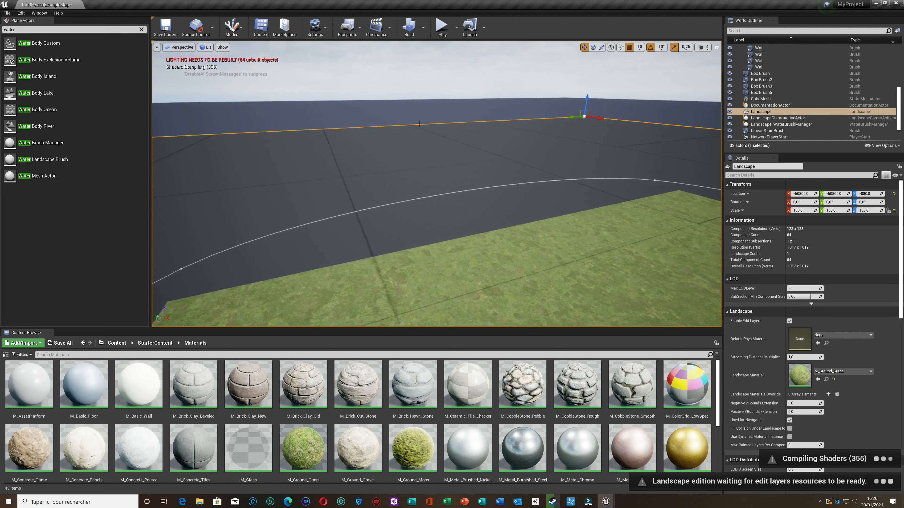
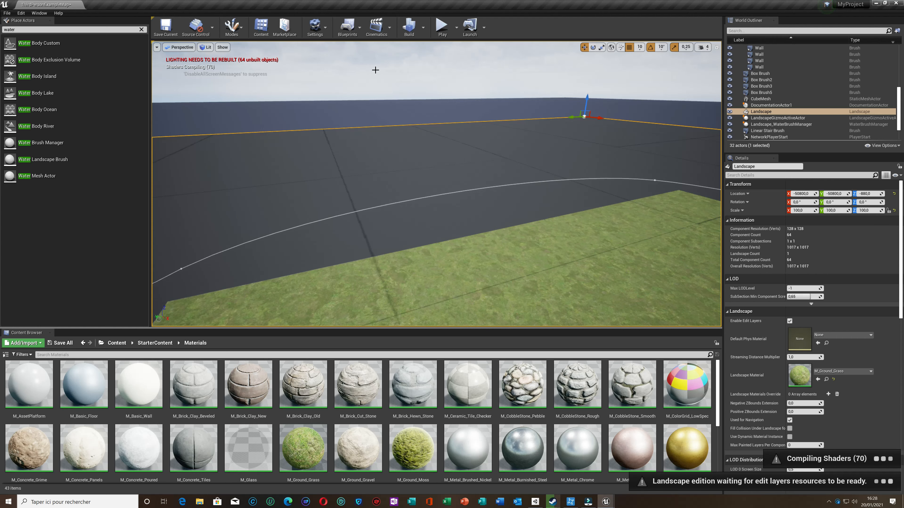
left_click(325, 29)
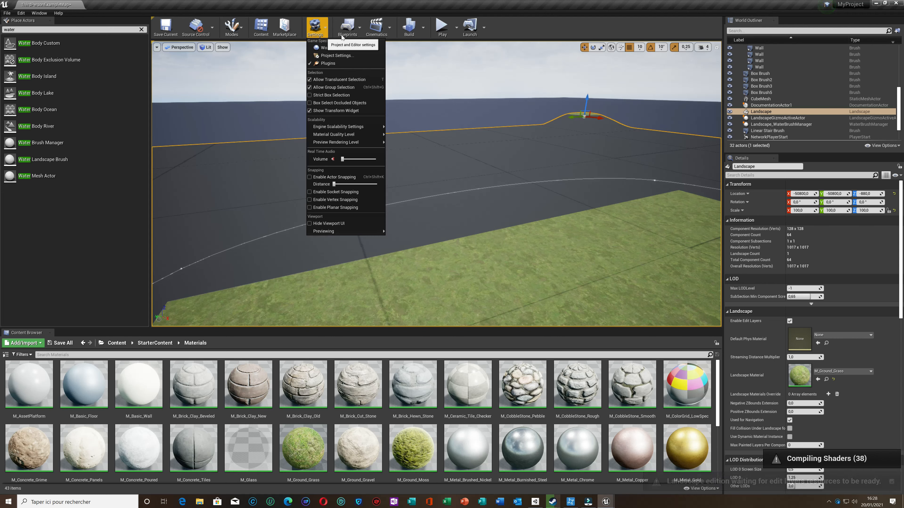
left_click(510, 245)
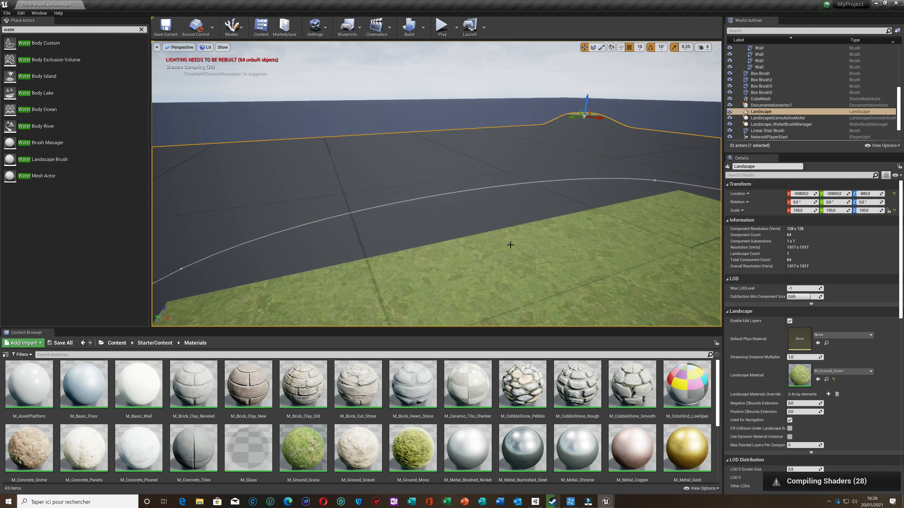
Lower the landscape further along its vertical axis to a Z location of -4130
right_click_drag(538, 250, 622, 251)
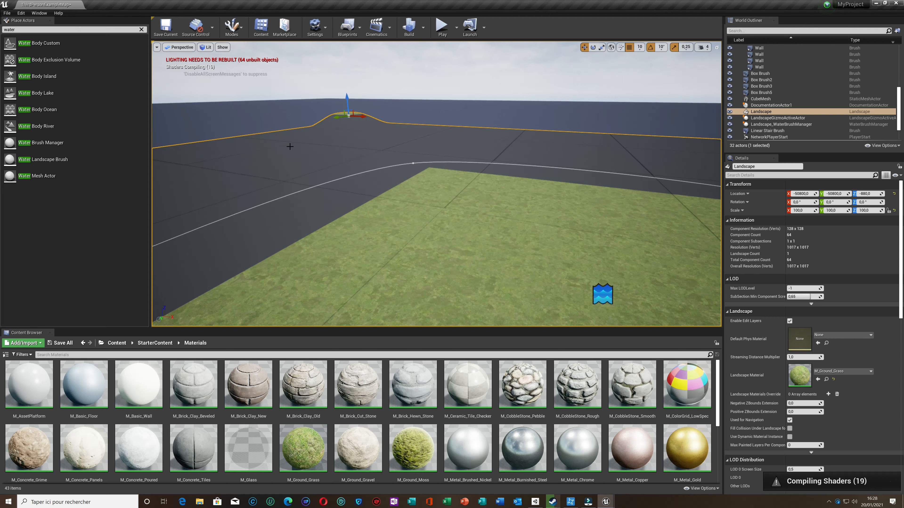
left_click_drag(345, 103, 374, 160)
right_click_drag(373, 160, 672, 185)
right_click_drag(391, 180, 539, 185)
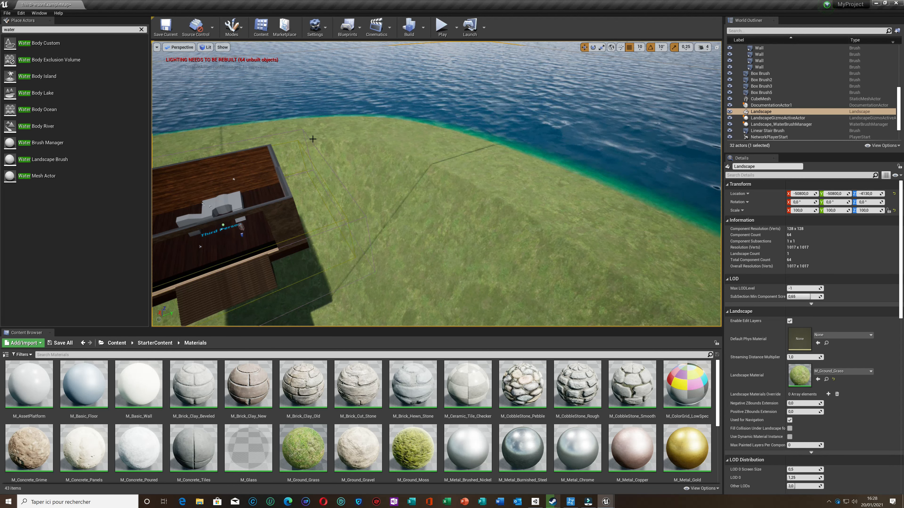
Examine the island's terrain, shoreline and surrounding ocean from several viewpoints, leaving the landscape selected
key("Right")
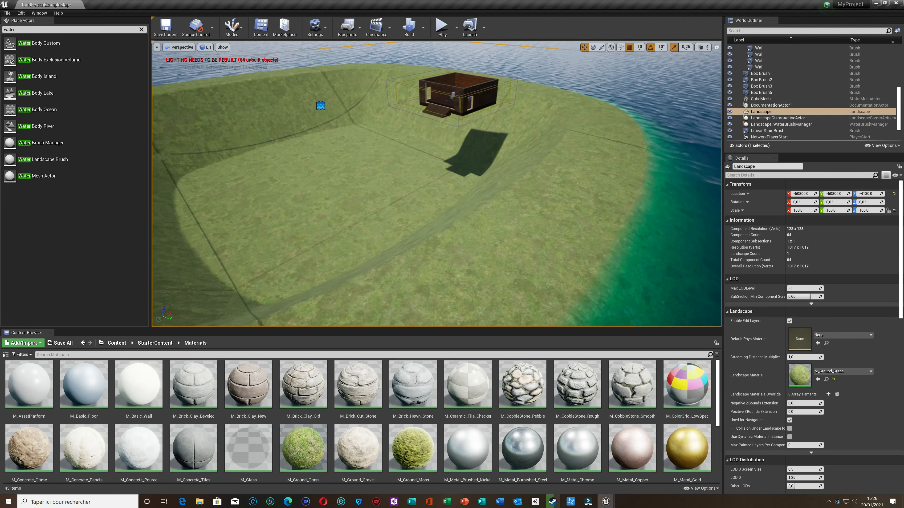
left_click(342, 169)
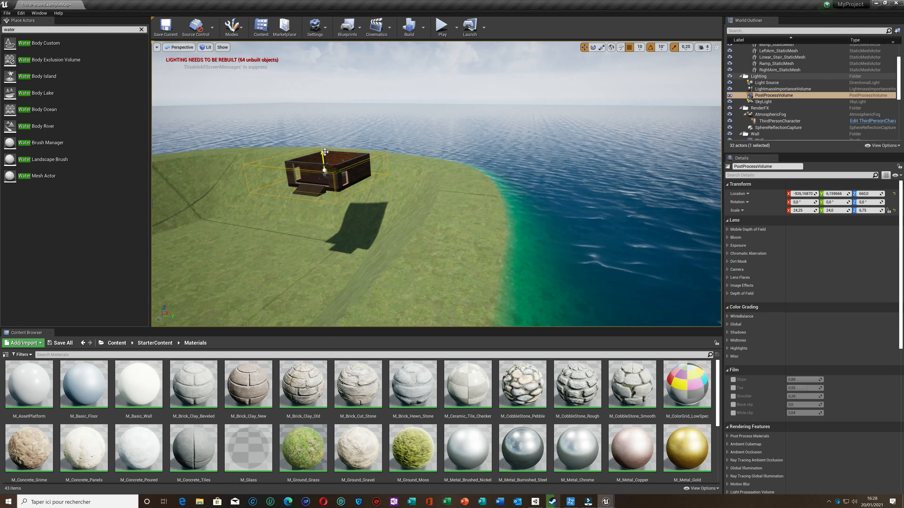
left_click(333, 261)
mouse_move(337, 238)
right_mouse_down()
mouse_move(285, 253)
mouse_move(270, 245)
mouse_move(337, 224)
right_mouse_up()
scroll(291, 225, "down", 5)
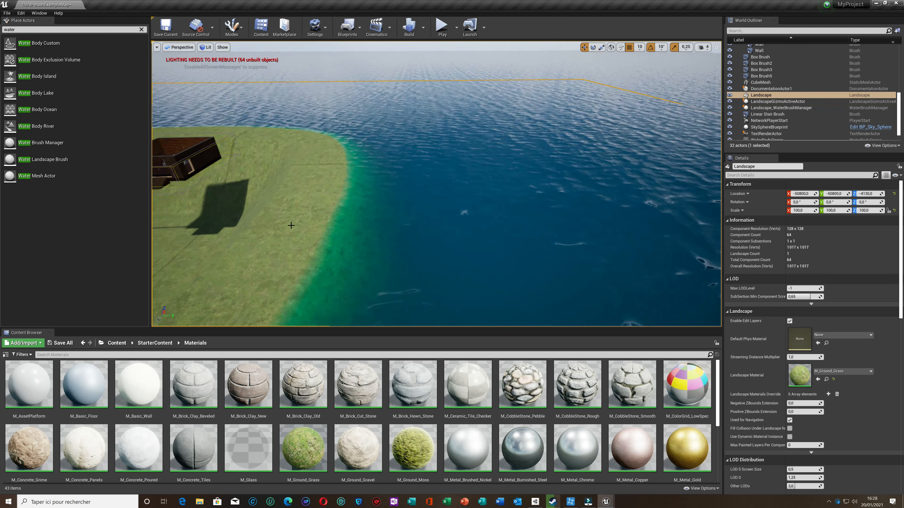
key("Left")
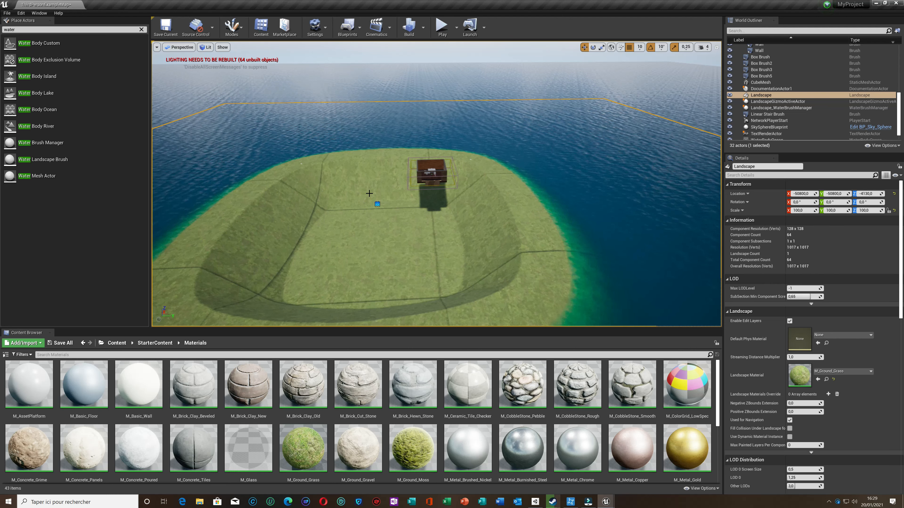
Switch to Landscape mode and sculpt a raised ridge inside the sunken basin in front of the building
key("Right")
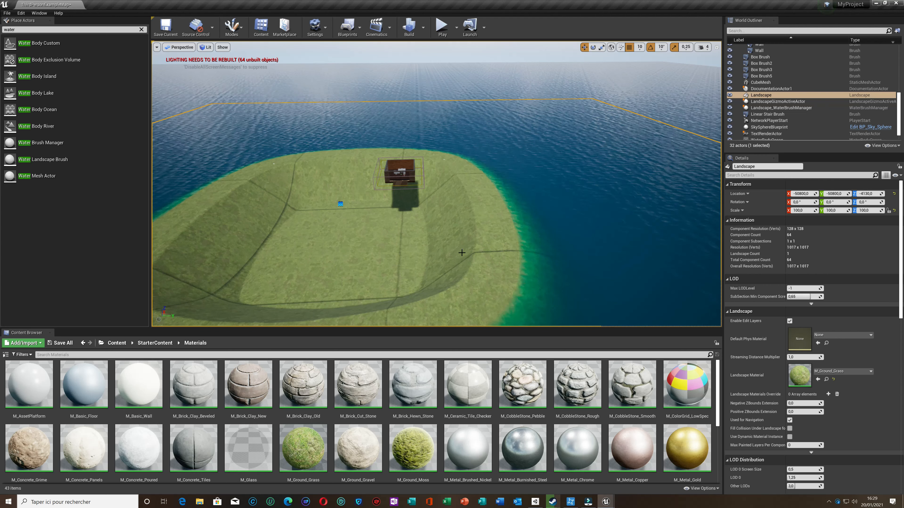
left_click(228, 35)
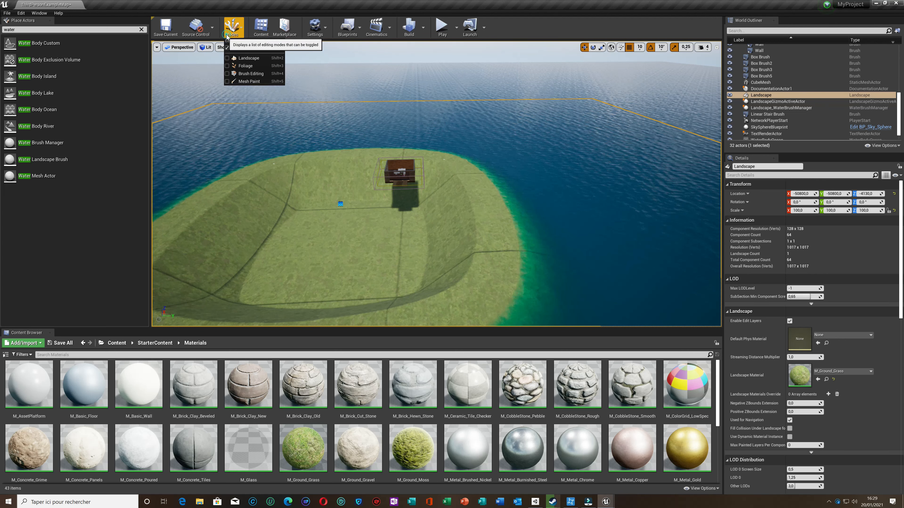
left_click(247, 58)
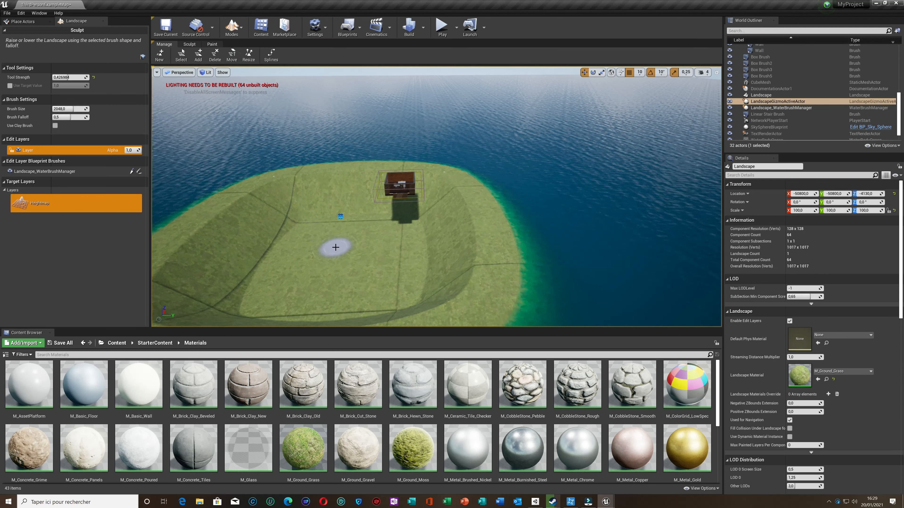
mouse_move(421, 242)
left_mouse_down()
mouse_move(415, 302)
mouse_move(430, 214)
left_mouse_up()
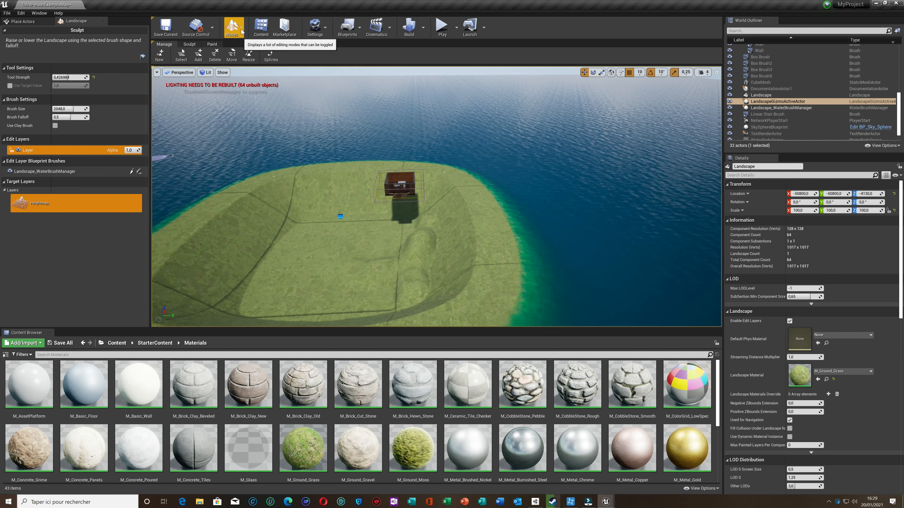
left_click(231, 25)
left_click(308, 57)
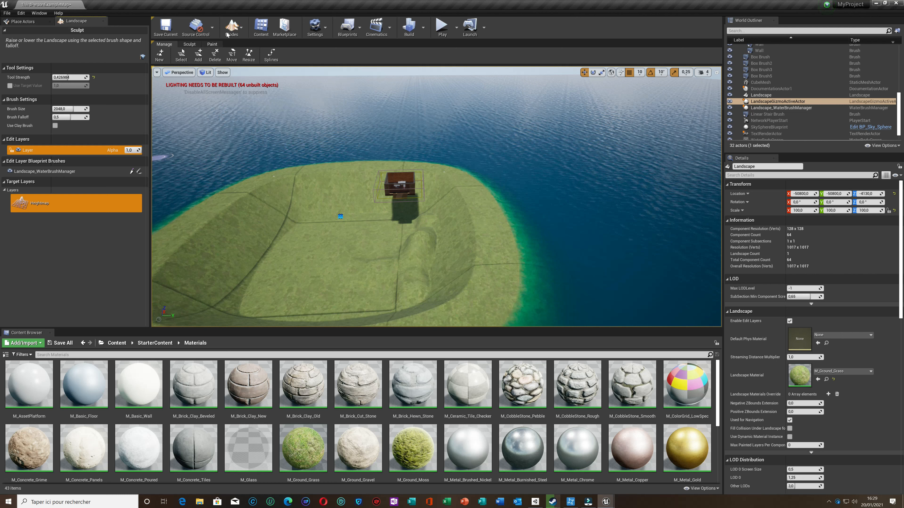
left_click(244, 27)
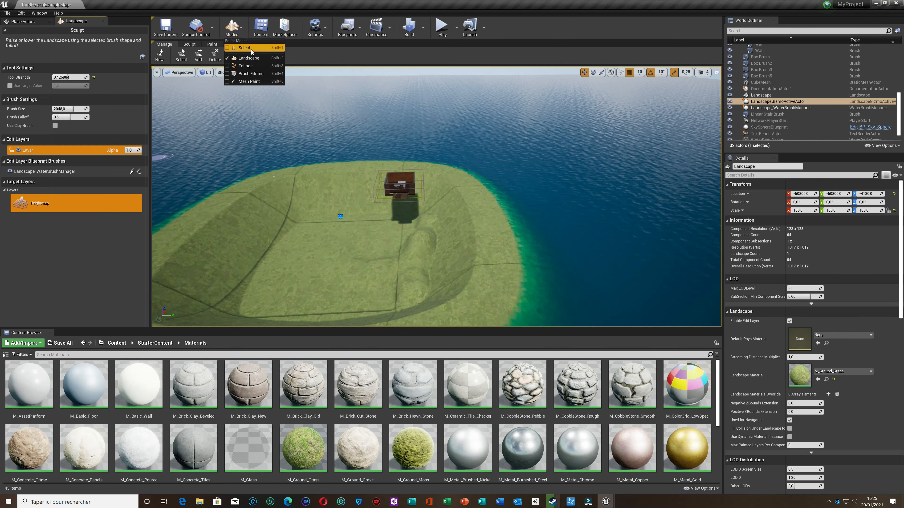
left_click(243, 58)
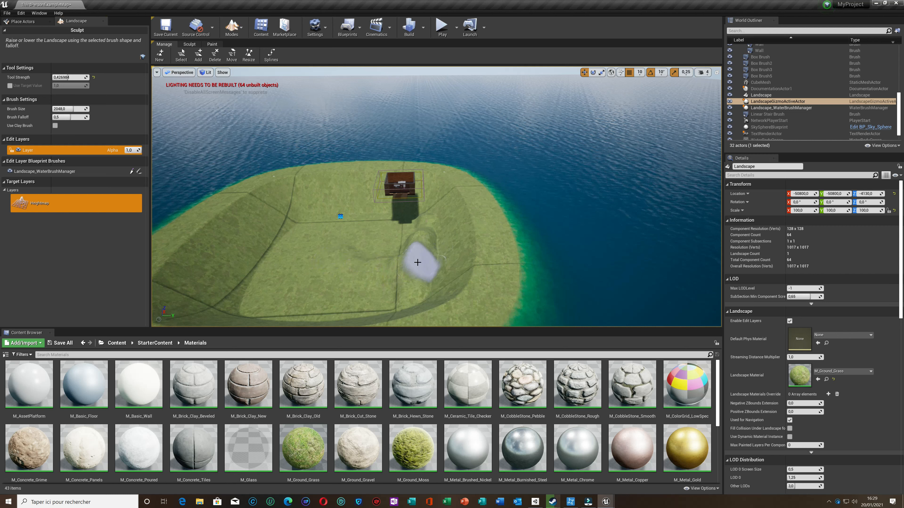
left_click_drag(418, 296, 430, 279)
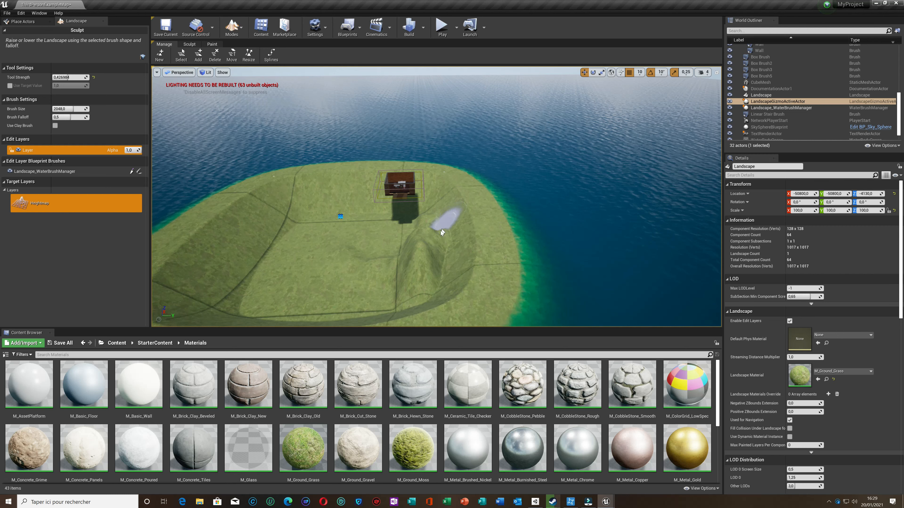
left_click_drag(422, 263, 399, 216)
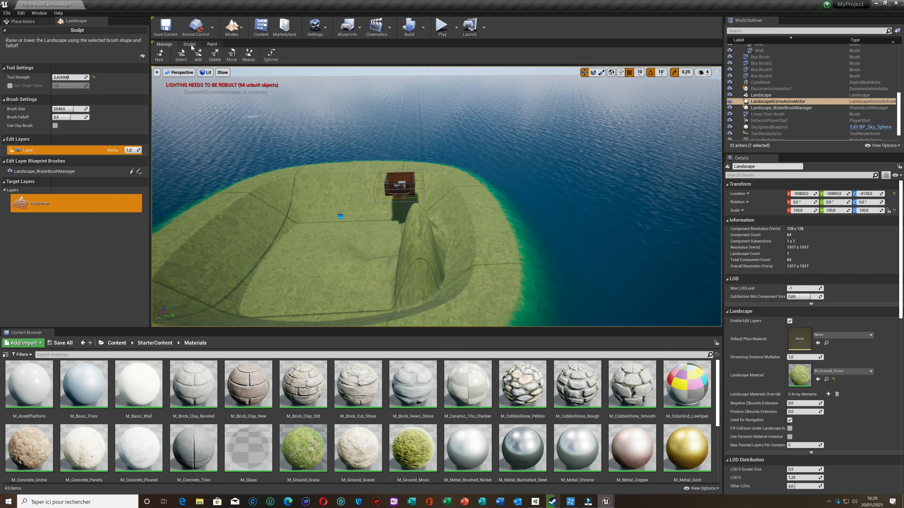
Flatten the ridge, the basin and the ground around the building into one level grass plain with the Flatten tool
left_click(191, 45)
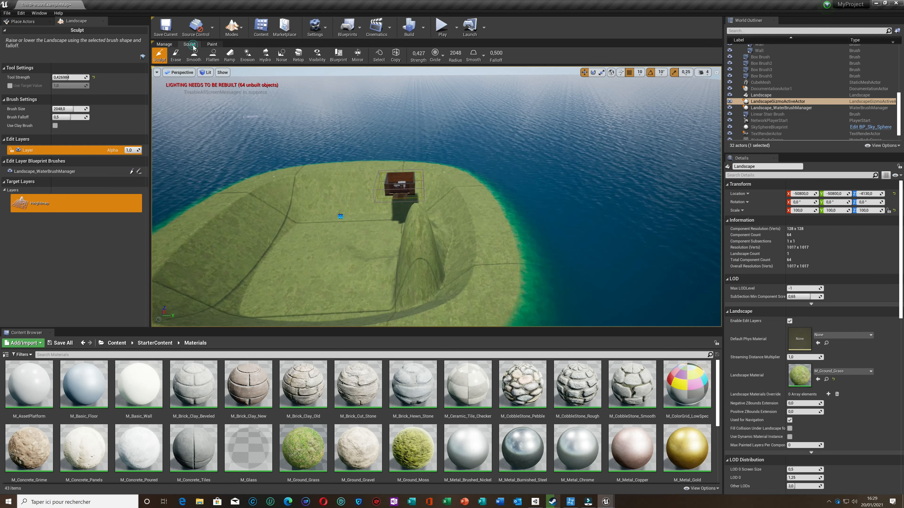
left_click(212, 56)
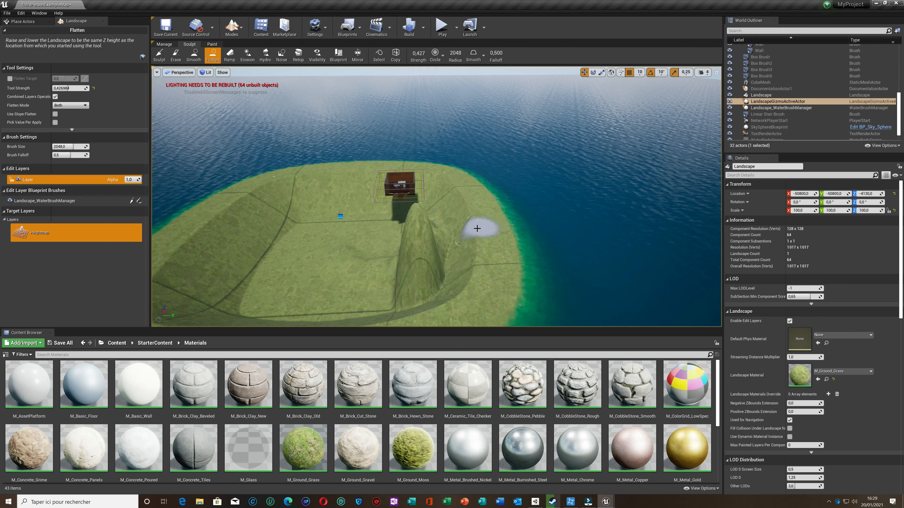
left_click_drag(404, 231, 259, 234)
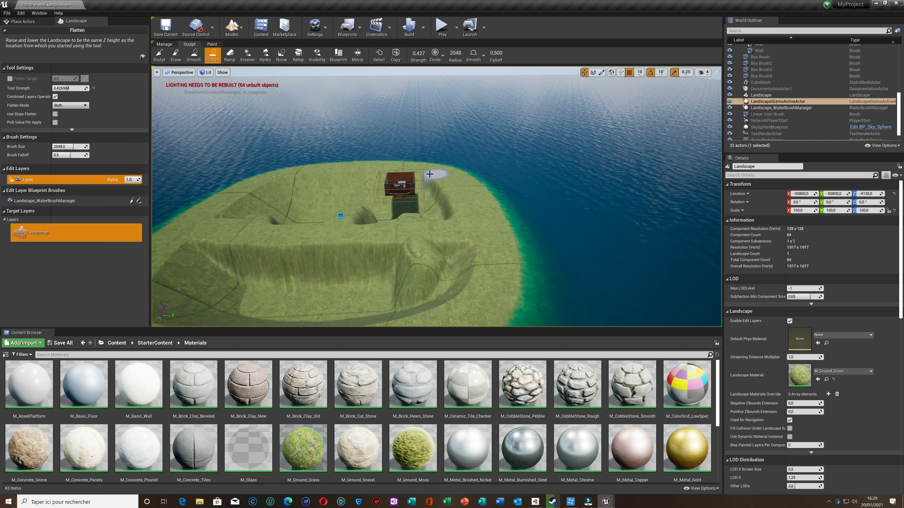
mouse_move(426, 178)
left_mouse_down()
mouse_move(446, 226)
mouse_move(438, 231)
mouse_move(408, 177)
mouse_move(399, 228)
left_mouse_up()
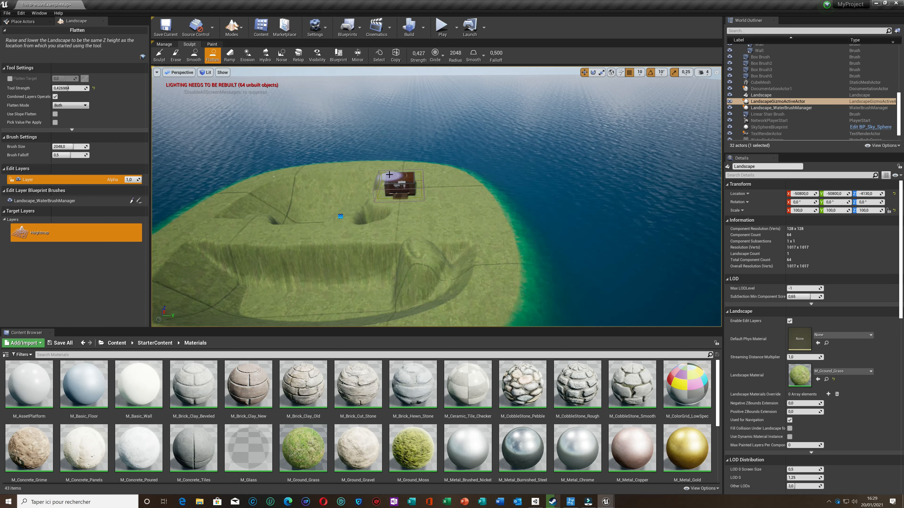
mouse_move(383, 199)
left_mouse_down()
mouse_move(363, 222)
mouse_move(363, 174)
left_mouse_up()
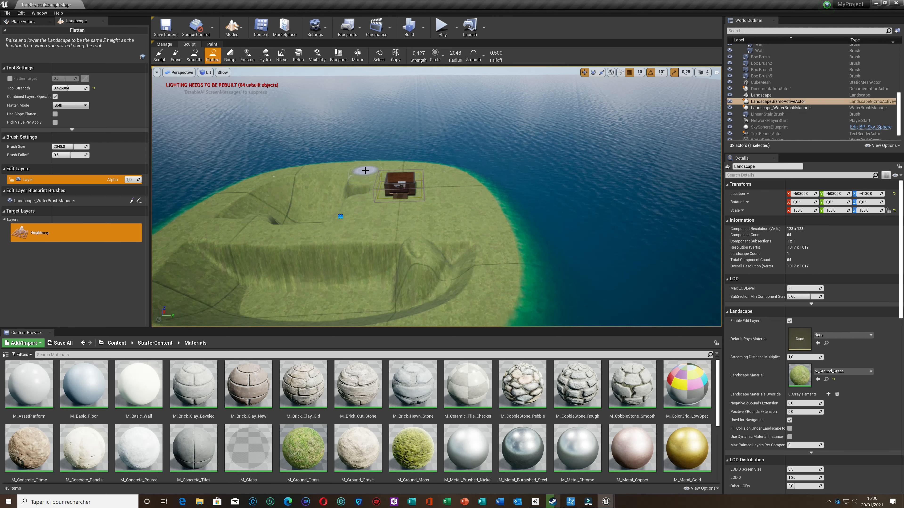
mouse_move(355, 207)
left_mouse_down()
mouse_move(354, 181)
mouse_move(307, 223)
mouse_move(332, 186)
left_mouse_up()
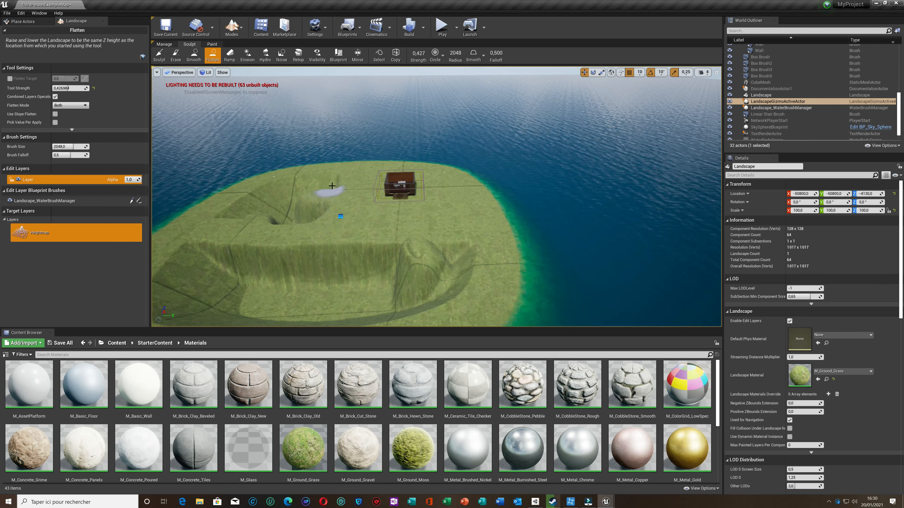
mouse_move(248, 203)
left_mouse_down()
mouse_move(232, 221)
mouse_move(272, 212)
mouse_move(327, 221)
mouse_move(278, 217)
mouse_move(332, 185)
left_mouse_up()
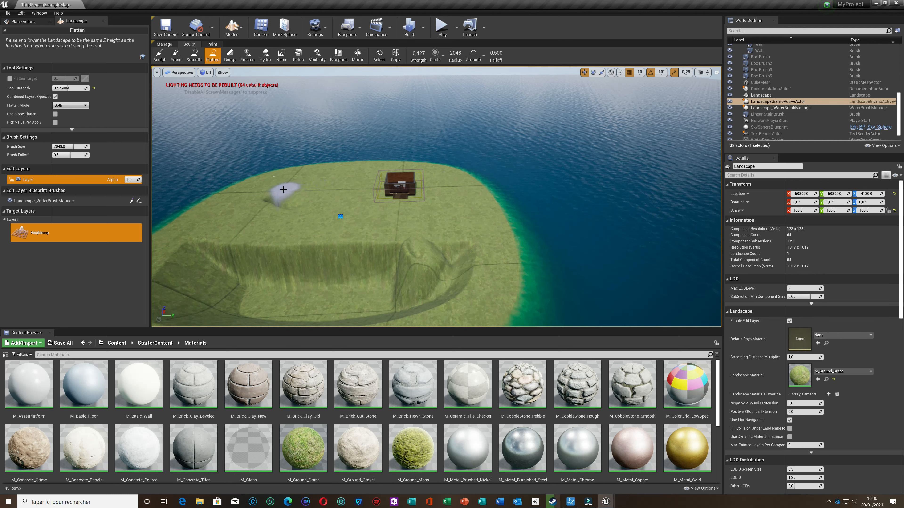
mouse_move(280, 206)
left_mouse_down()
mouse_move(313, 208)
mouse_move(454, 262)
mouse_move(415, 292)
mouse_move(373, 307)
left_mouse_up()
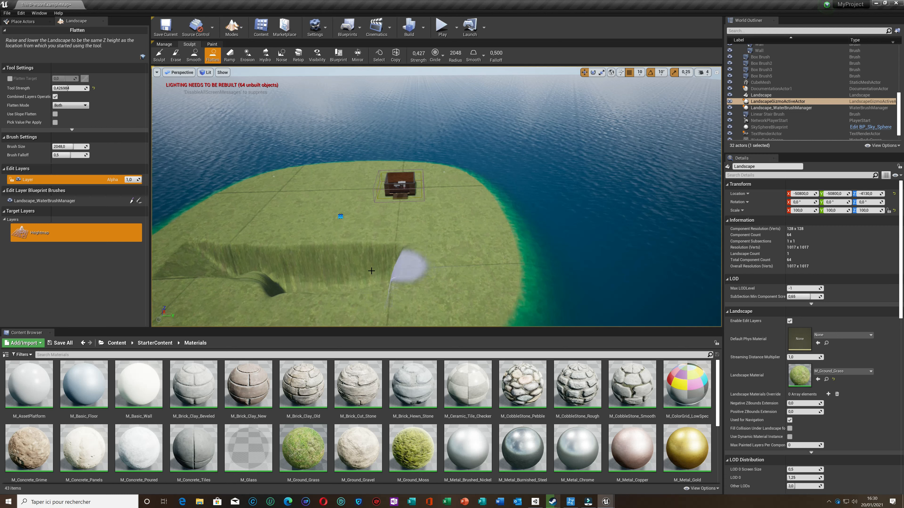
left_click_drag(371, 271, 267, 283)
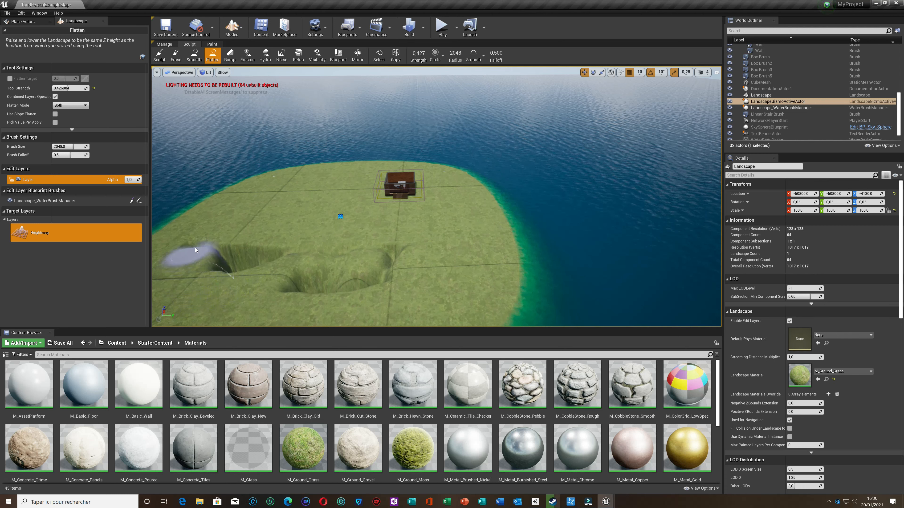
mouse_move(280, 251)
left_mouse_down()
mouse_move(381, 258)
mouse_move(353, 282)
mouse_move(302, 276)
mouse_move(302, 262)
mouse_move(236, 262)
mouse_move(220, 251)
left_mouse_up()
Sculpt a ring of raised hills around the island's perimeter, enclosing the flat ground near the building
mouse_move(464, 216)
right_mouse_down()
mouse_move(455, 231)
mouse_move(474, 214)
right_mouse_up()
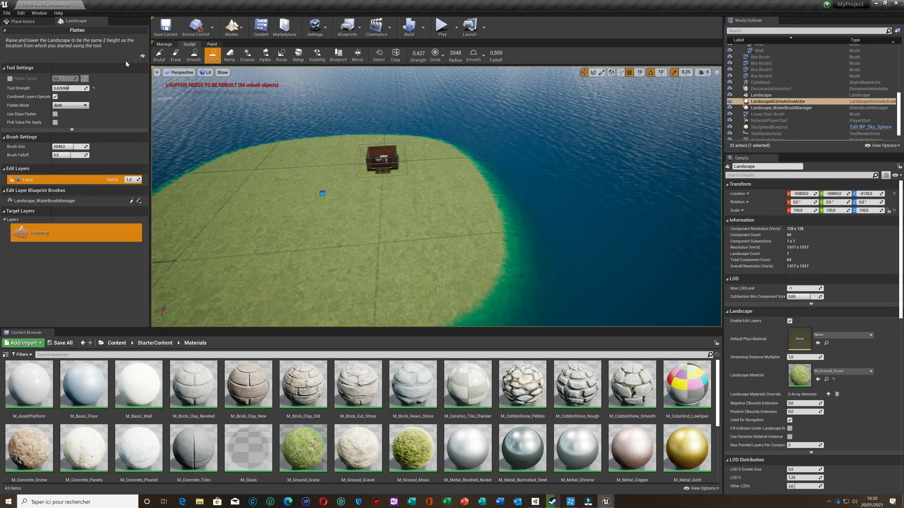
left_click(159, 56)
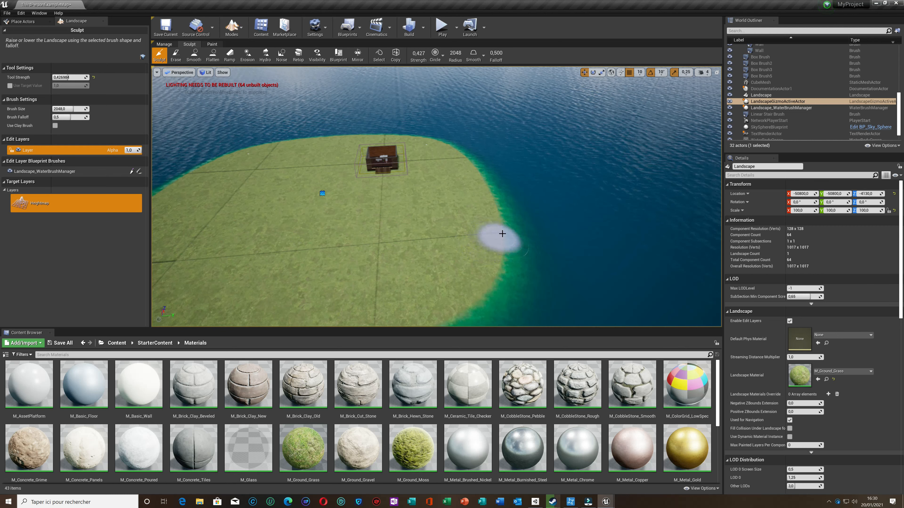
mouse_move(439, 210)
left_mouse_down()
mouse_move(417, 256)
mouse_move(453, 204)
mouse_move(451, 155)
mouse_move(469, 216)
mouse_move(460, 284)
mouse_move(314, 316)
mouse_move(240, 319)
mouse_move(221, 309)
left_mouse_up()
mouse_move(263, 227)
right_mouse_down()
mouse_move(263, 266)
mouse_move(280, 248)
mouse_move(271, 245)
right_mouse_up()
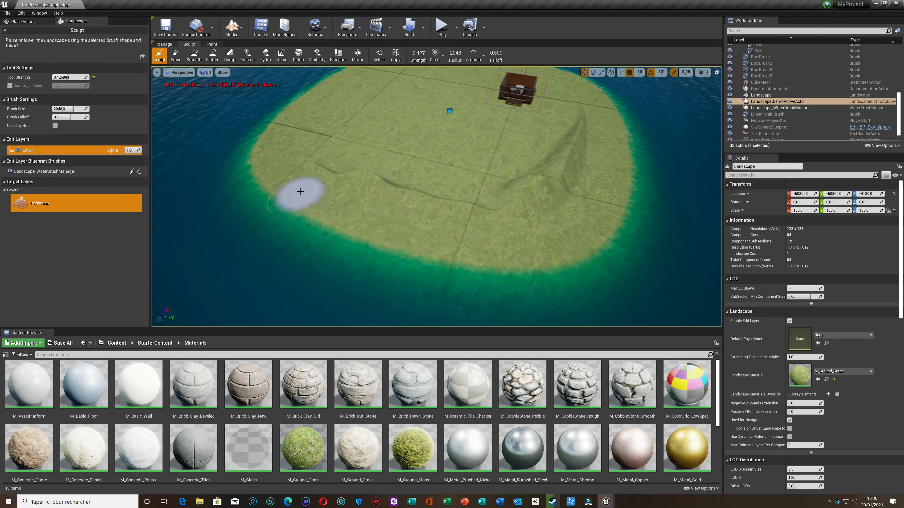
left_click_drag(288, 170, 303, 112)
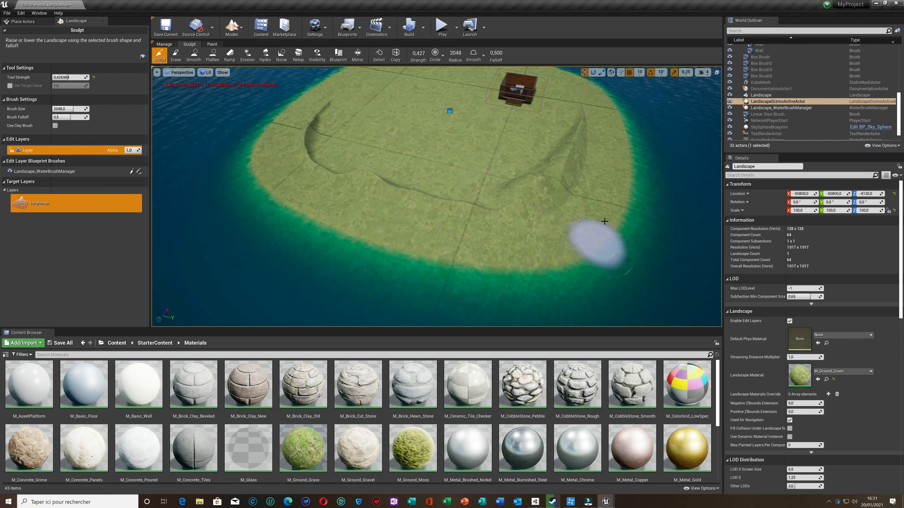
right_click_drag(431, 132, 431, 112)
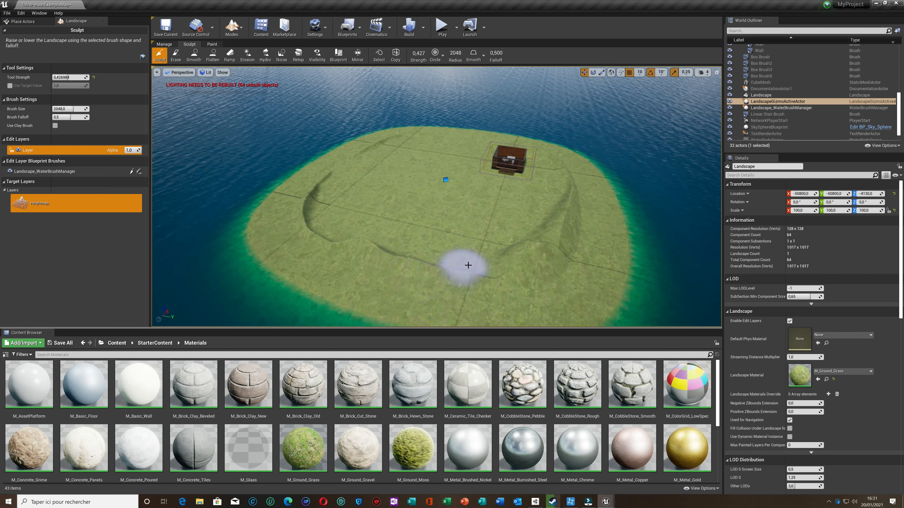
mouse_move(441, 267)
left_mouse_down()
mouse_move(343, 236)
mouse_move(307, 208)
mouse_move(353, 235)
mouse_move(428, 256)
mouse_move(514, 258)
mouse_move(563, 233)
left_mouse_up()
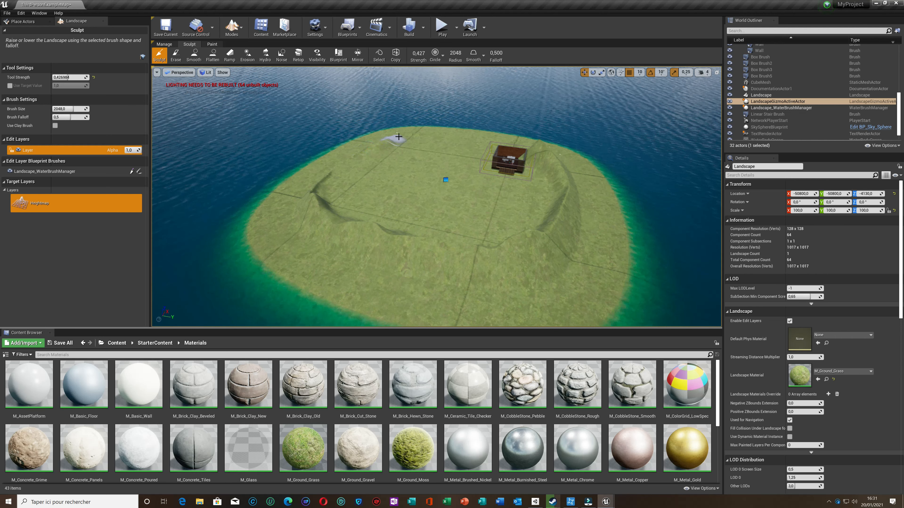
mouse_move(343, 164)
left_mouse_down()
mouse_move(317, 182)
mouse_move(307, 206)
mouse_move(361, 155)
left_mouse_up()
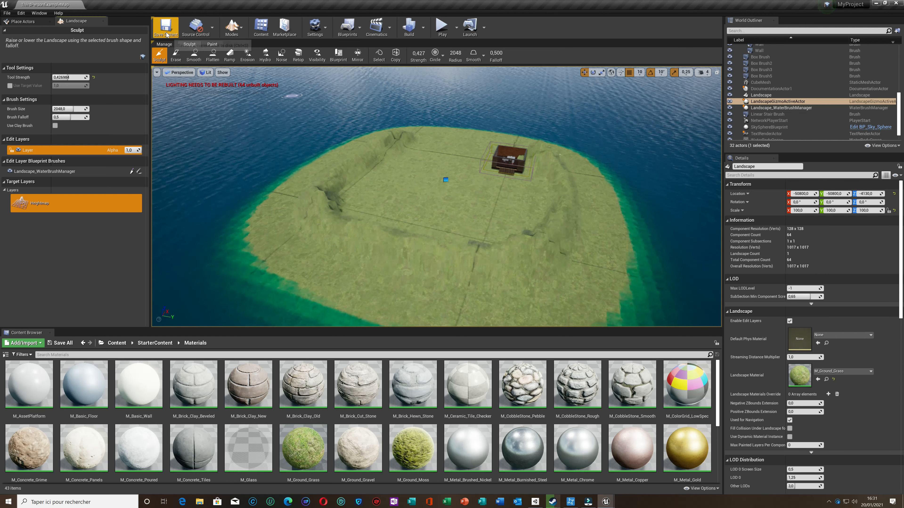
Play the level and run the character out of the building, down onto the grass and around the exterior staircase
left_click(441, 26)
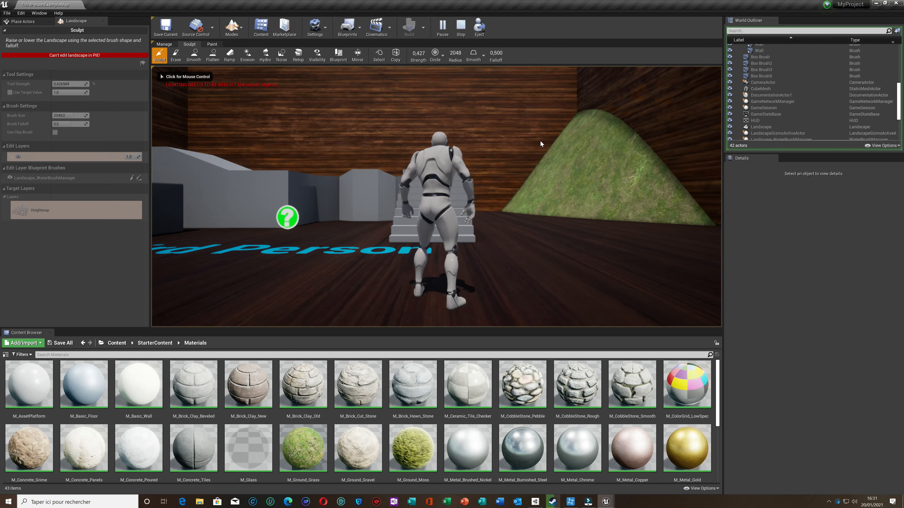
left_click(510, 147)
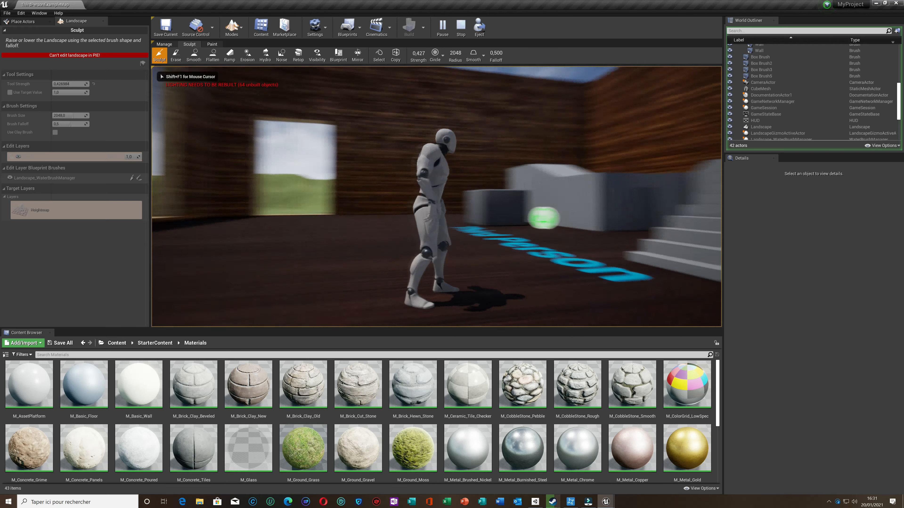
key("w")
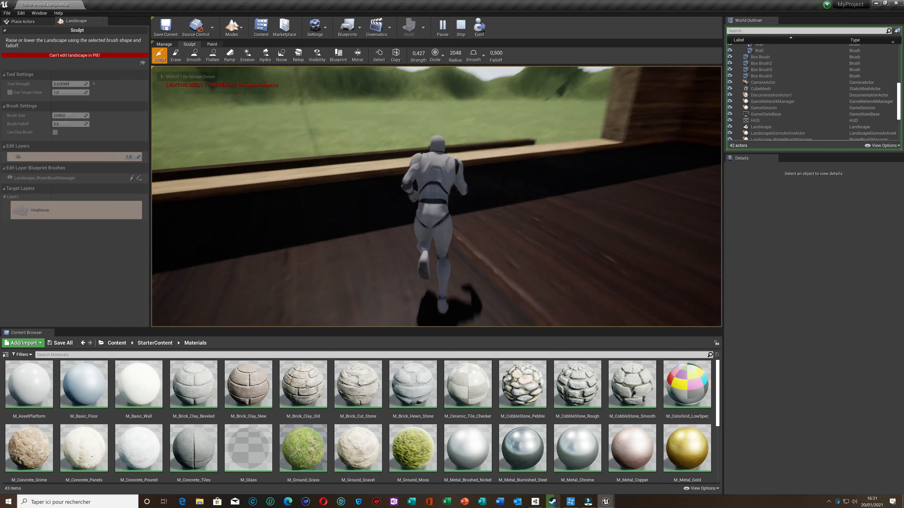
key("space")
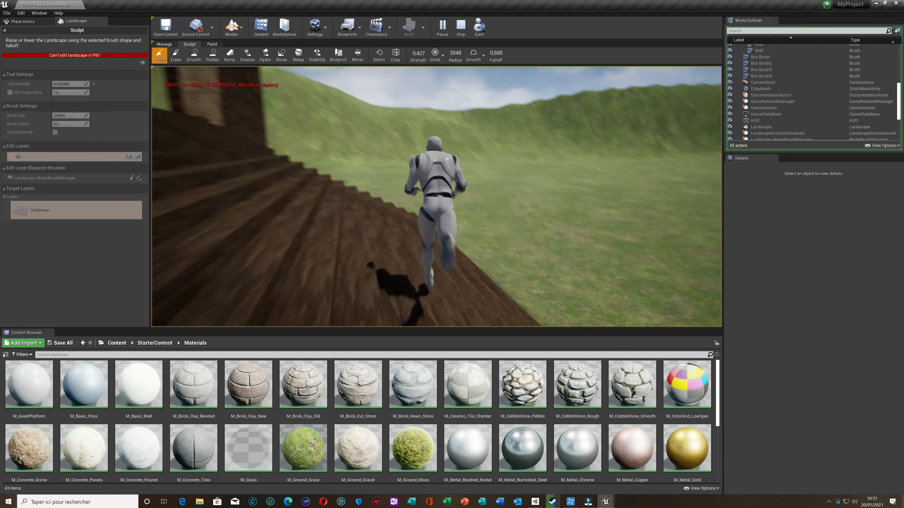
key("w")
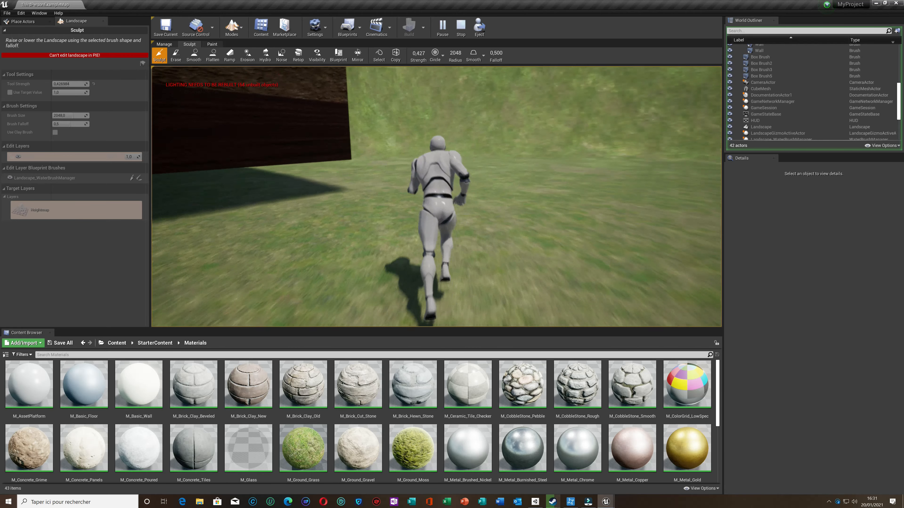
key("w")
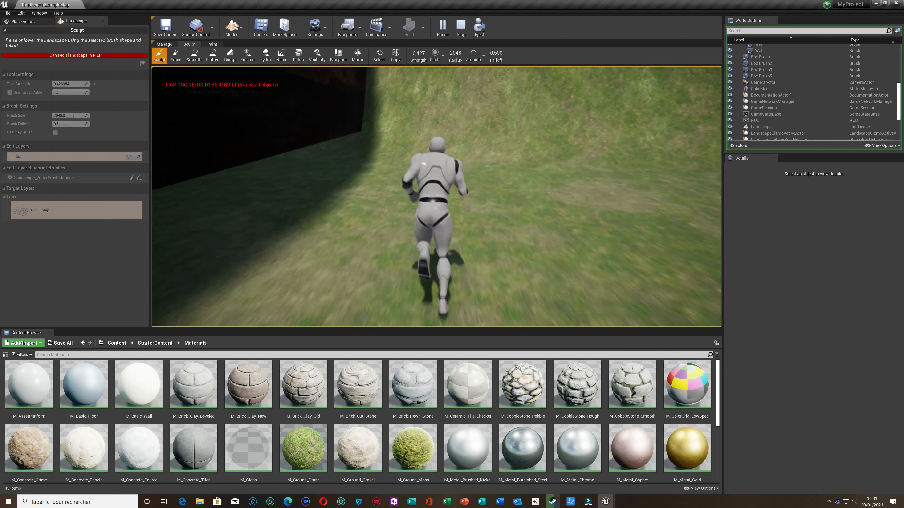
key("w")
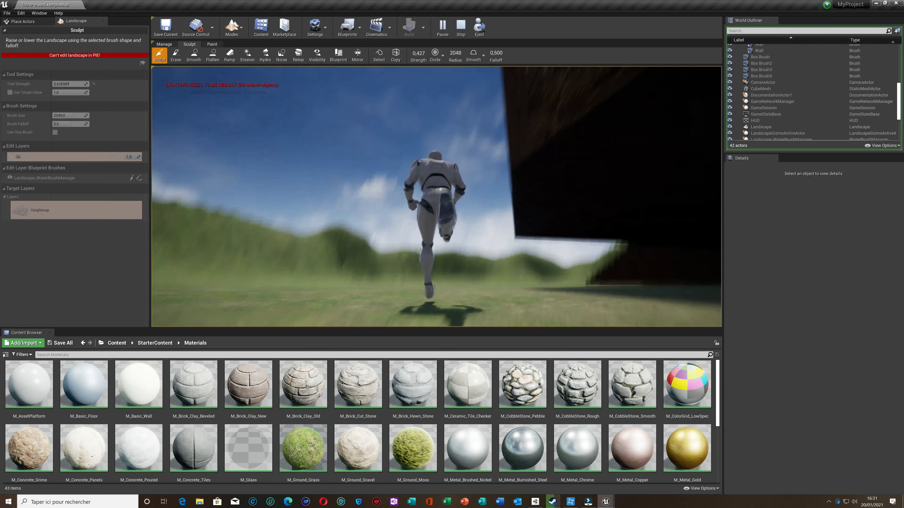
key("w")
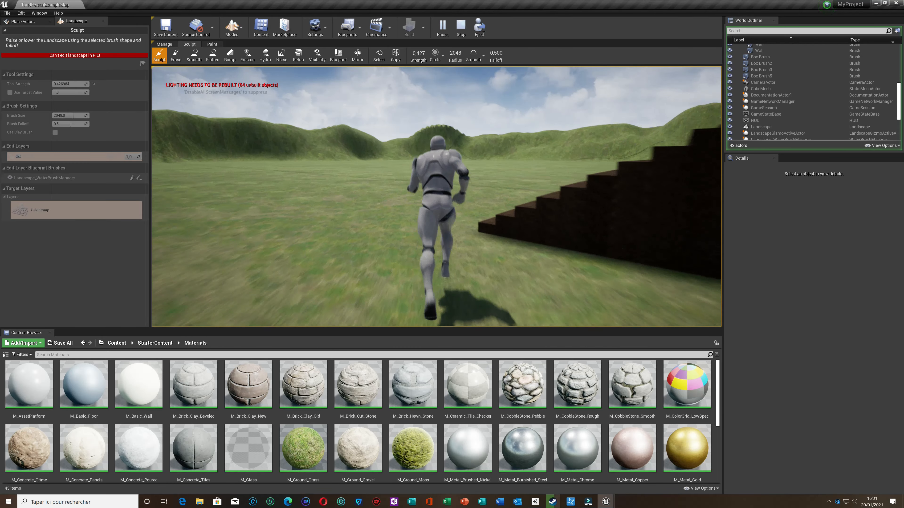
key("w")
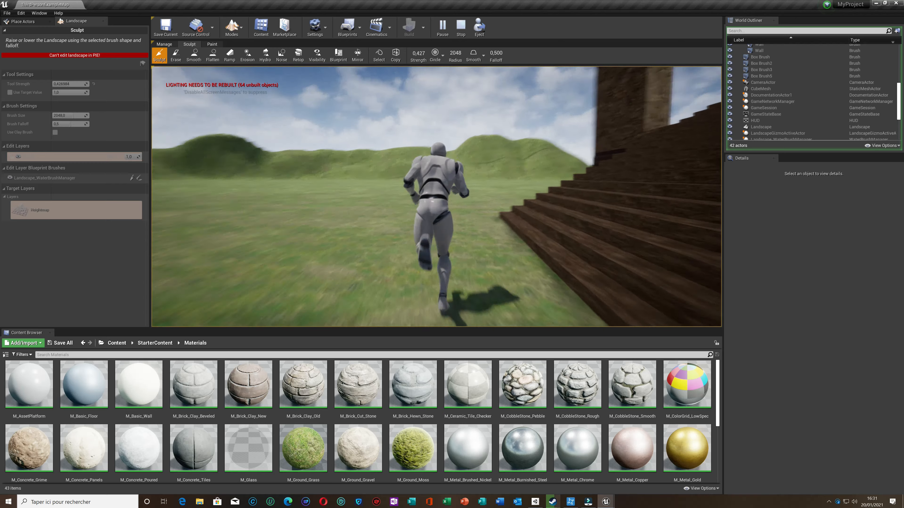
Run the character across the grass plain into the ocean and down the underwater slope, and end the play session
key("w")
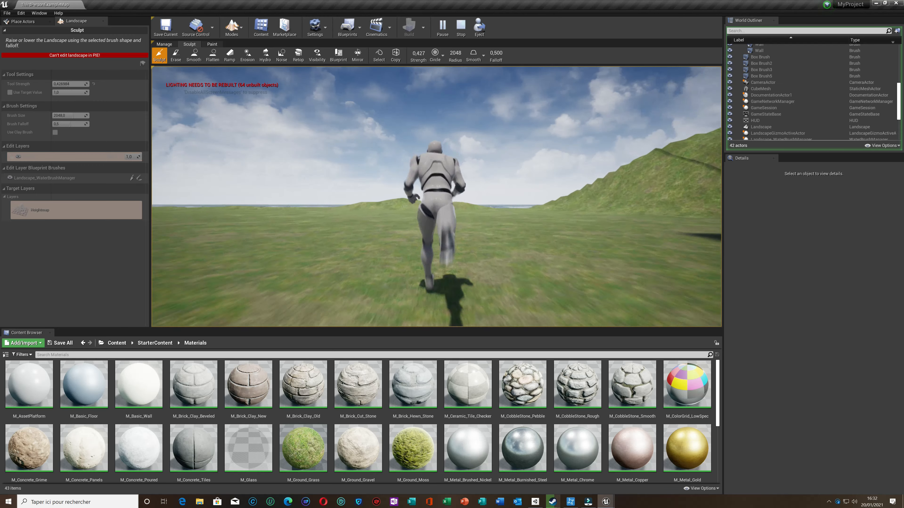
key("w")
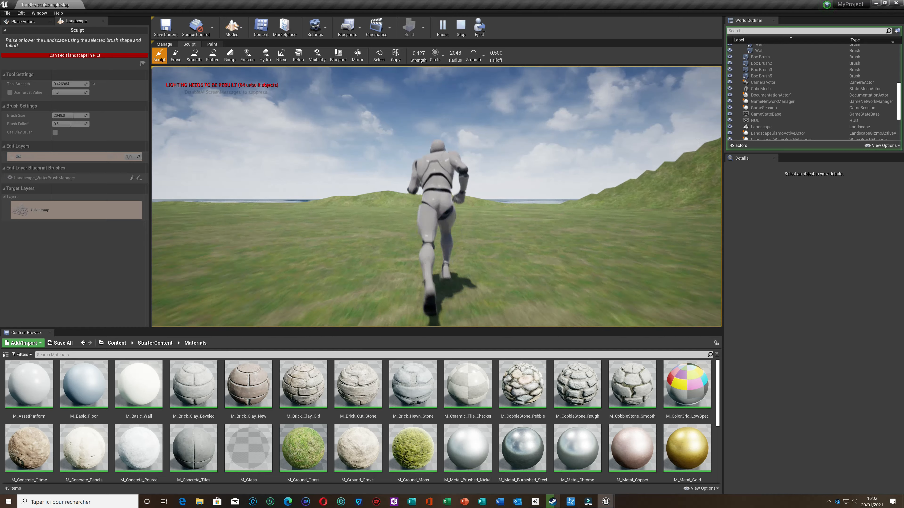
key("w")
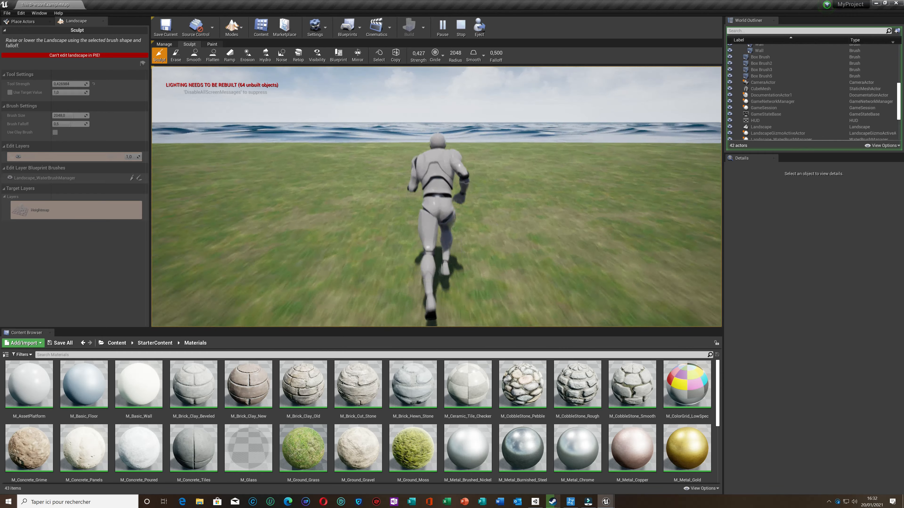
key("w")
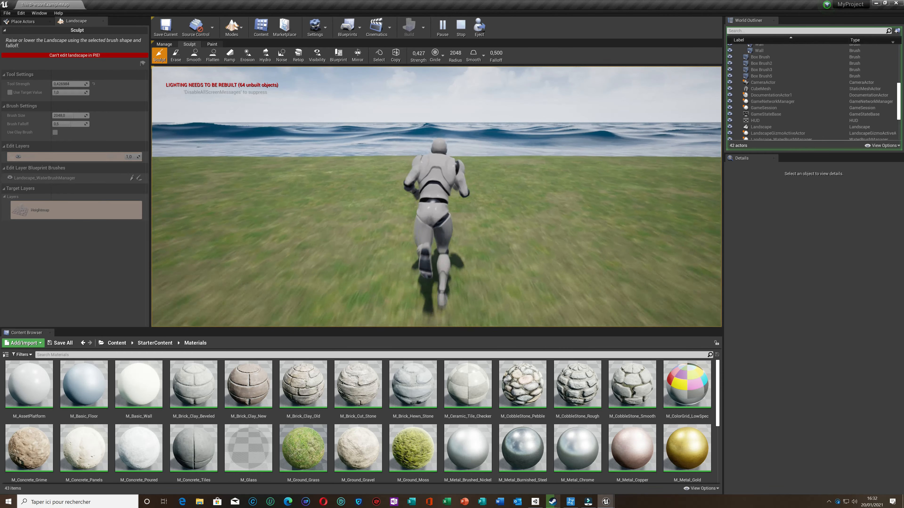
key("w")
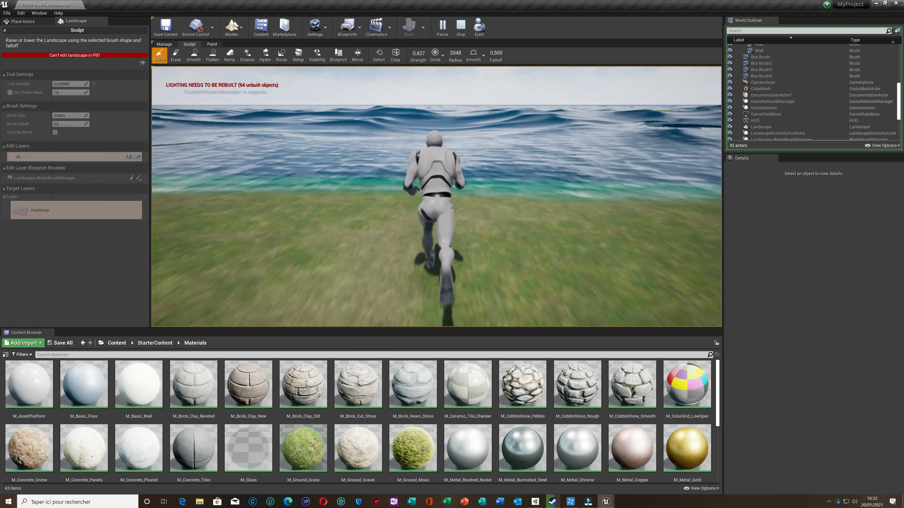
key("w")
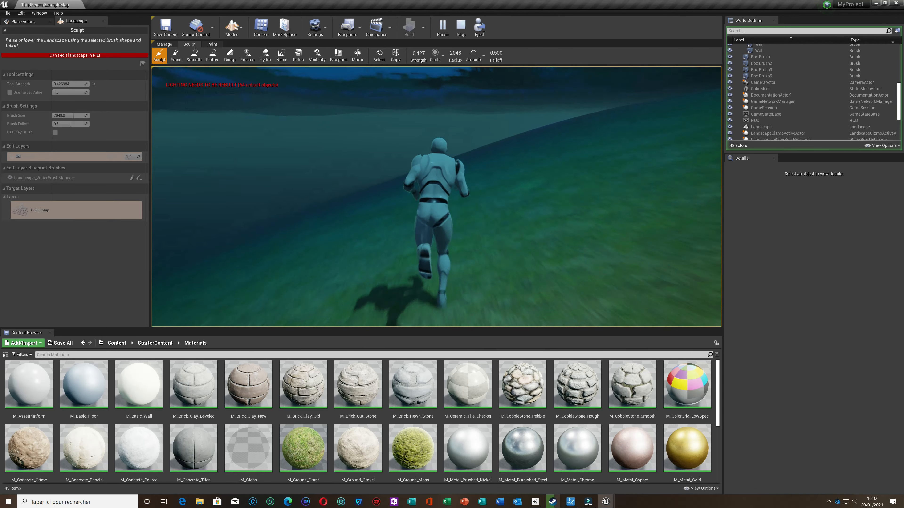
key("w")
key("w")
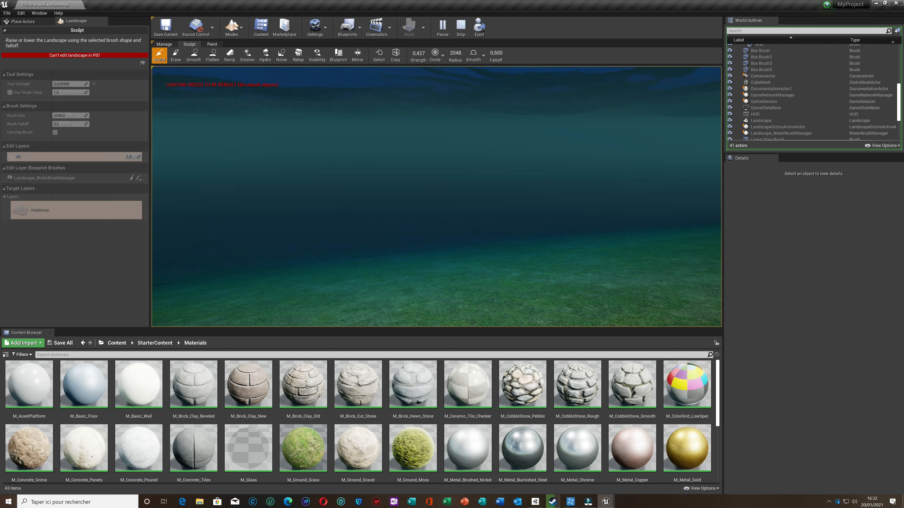
key("Escape")
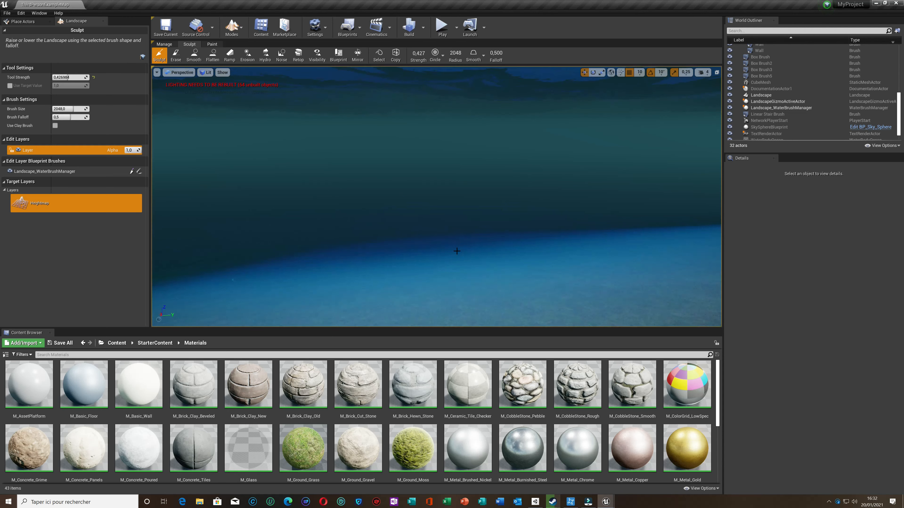
left_click(485, 253)
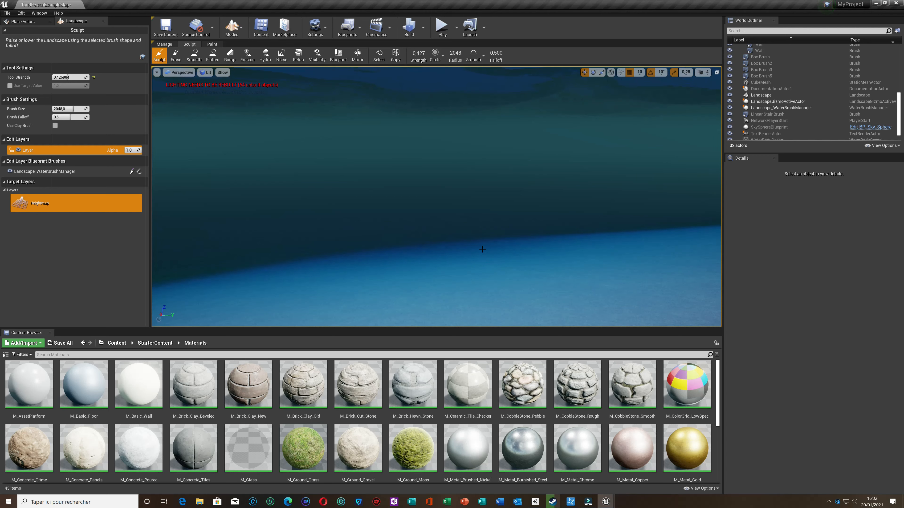
right_click_drag(485, 233, 489, 236)
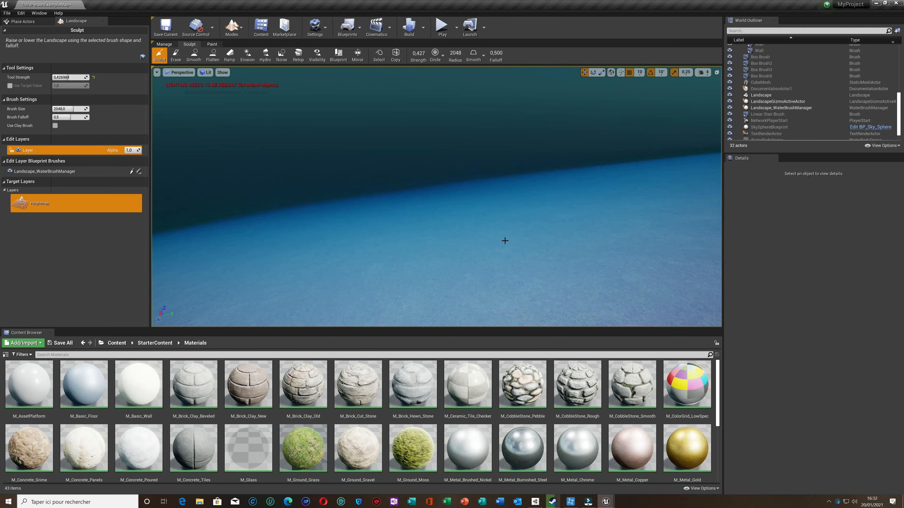